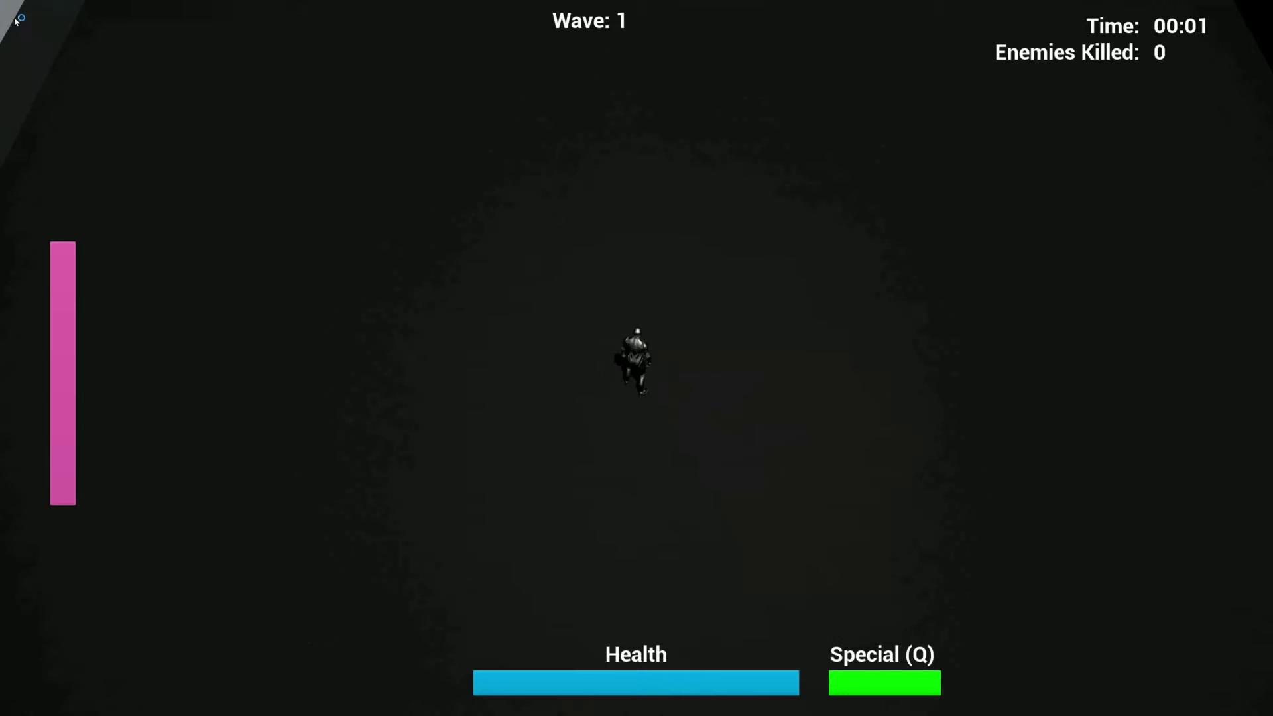
# Step: Kite the four converging red triangles around the arena, circling to line up a tether
pyautogui.press('a')
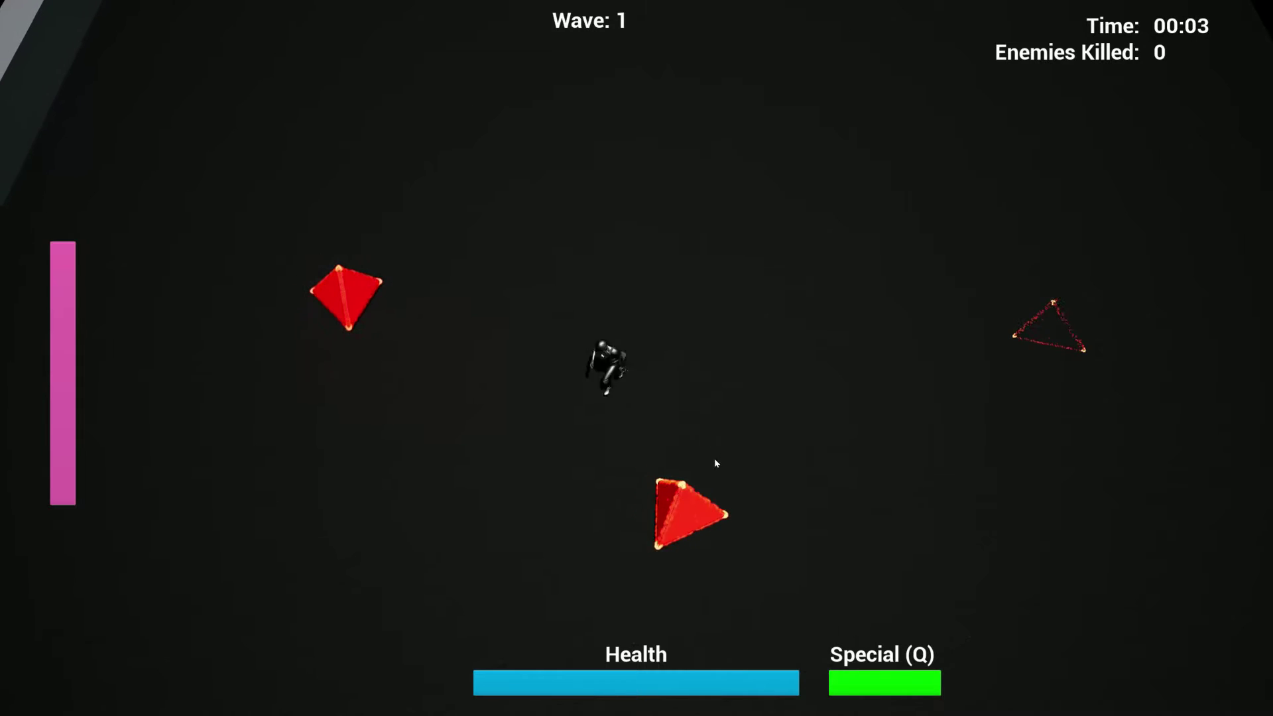
pyautogui.press('s')
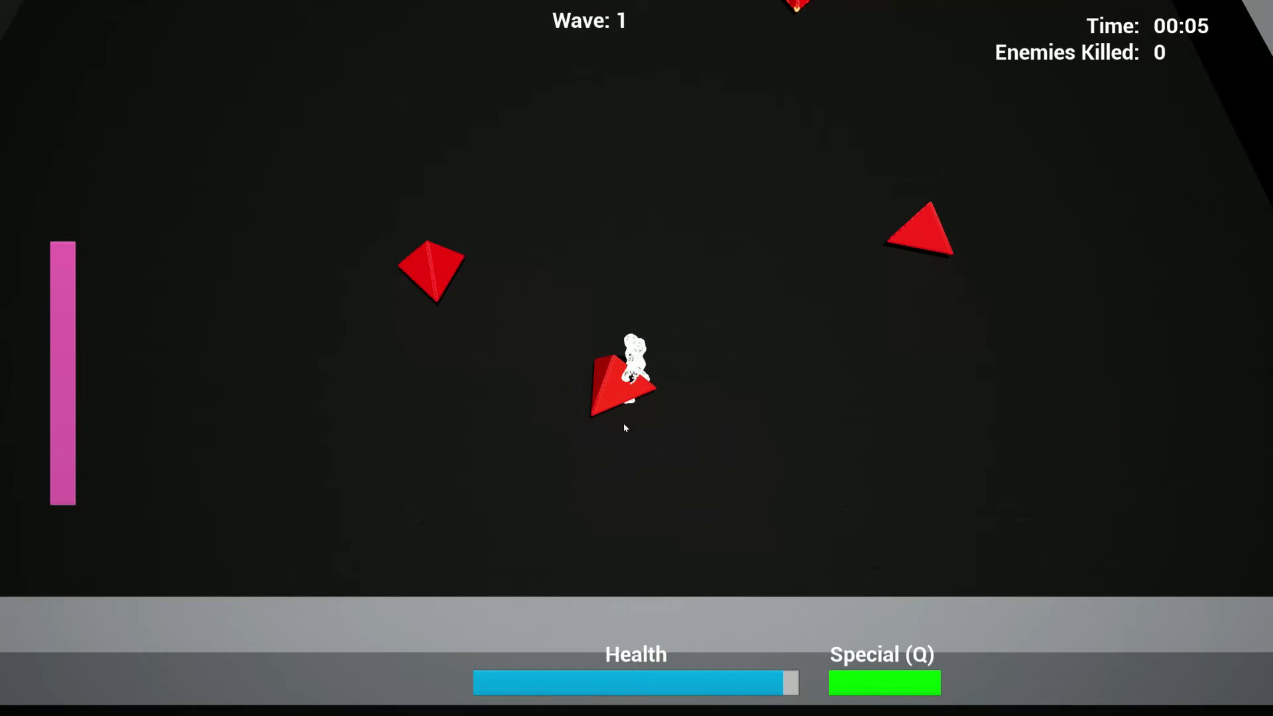
pyautogui.press('w')
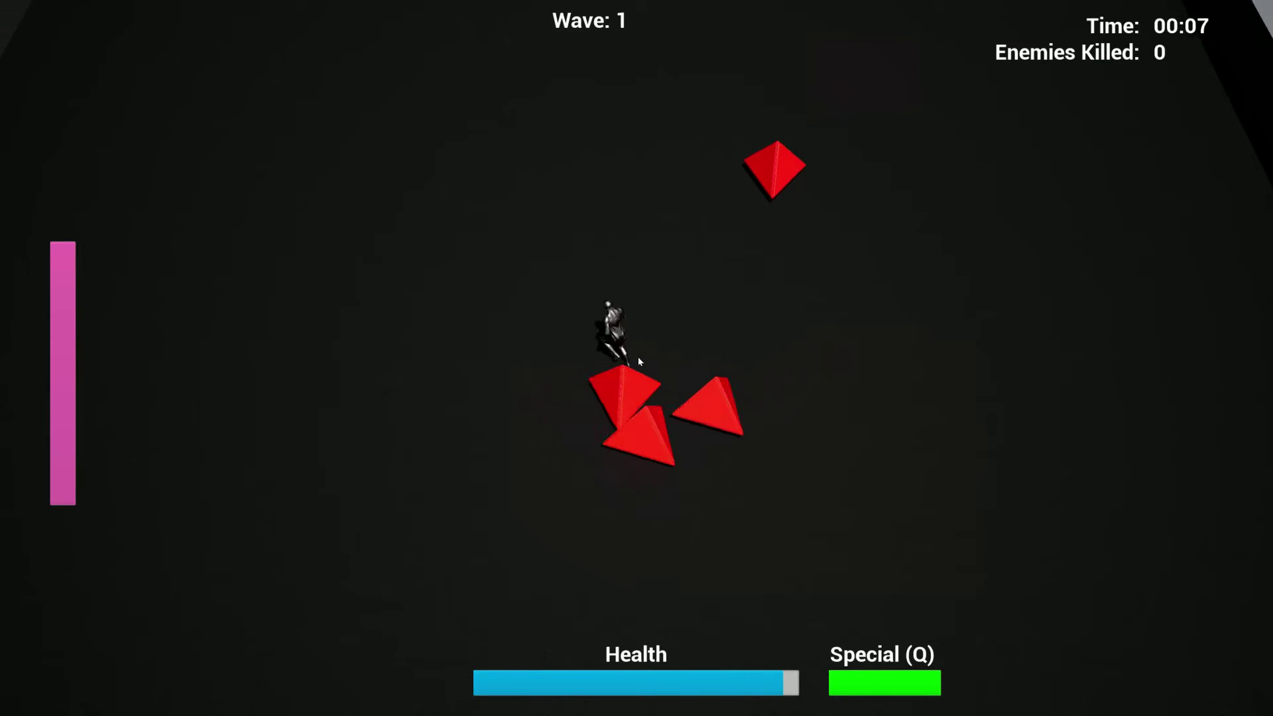
pyautogui.press('s')
pyautogui.press('d')
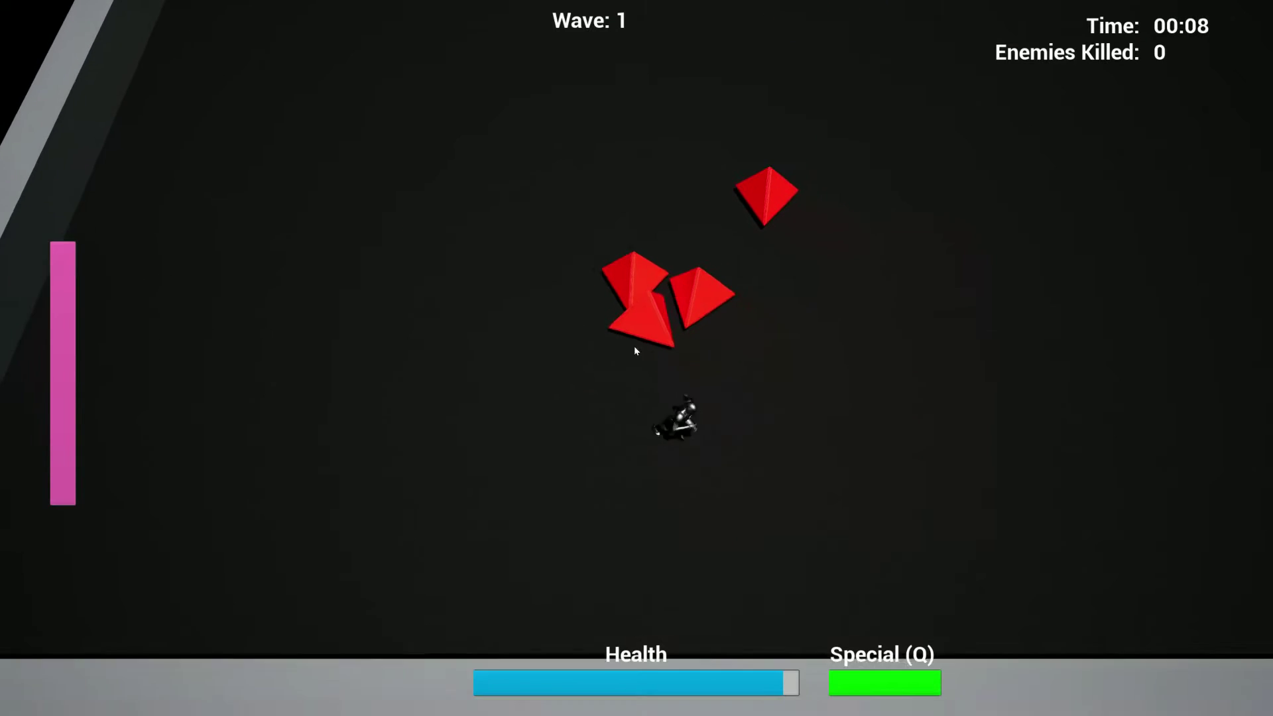
pyautogui.press('w')
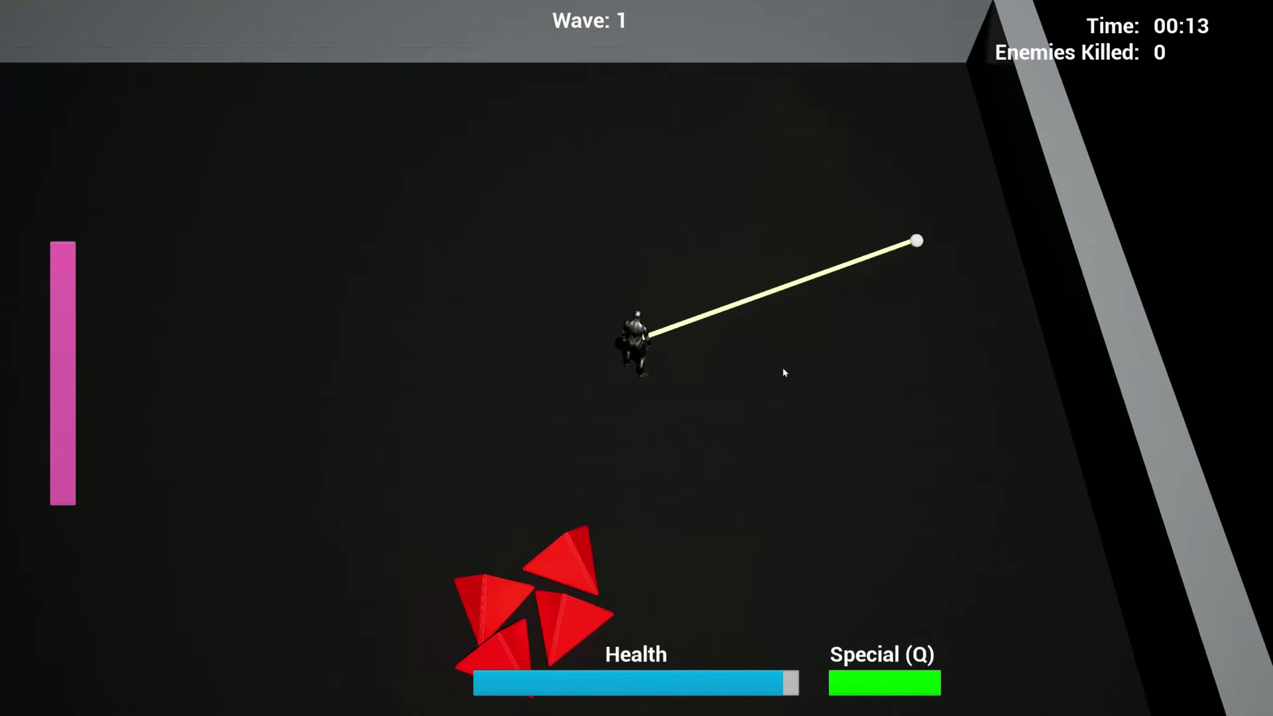
pyautogui.press('a')
pyautogui.press('s')
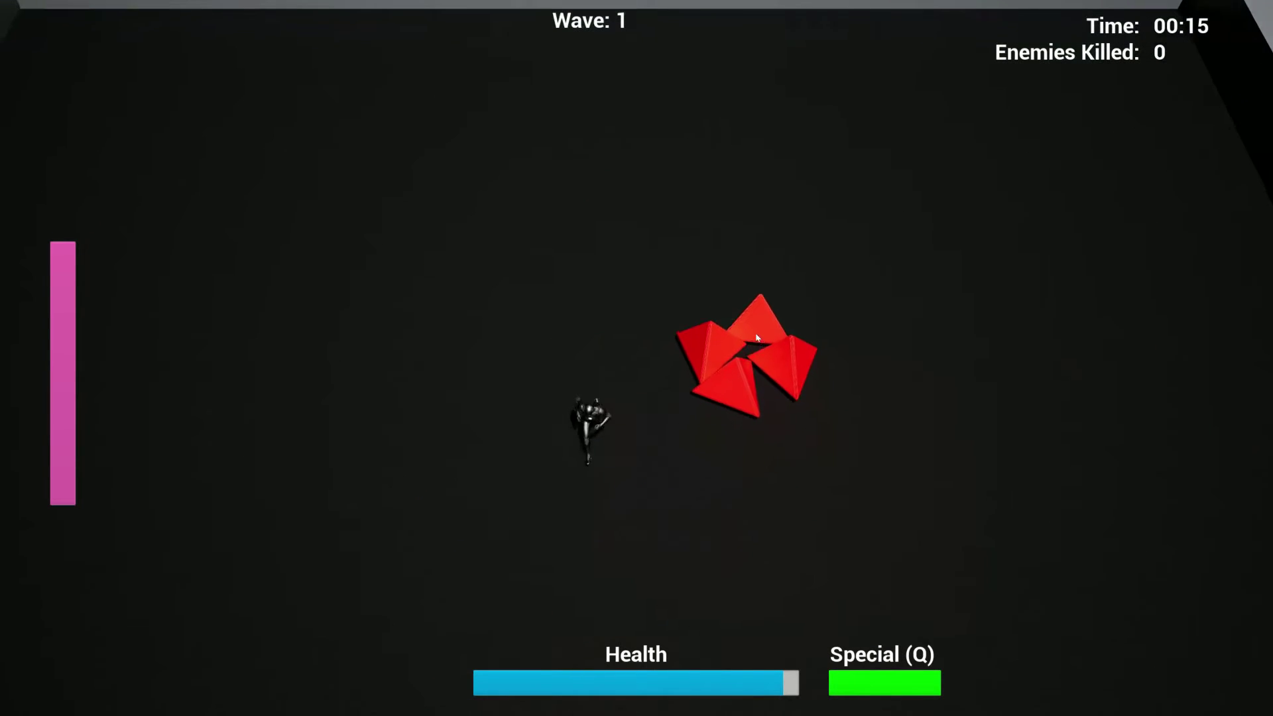
pyautogui.press('a')
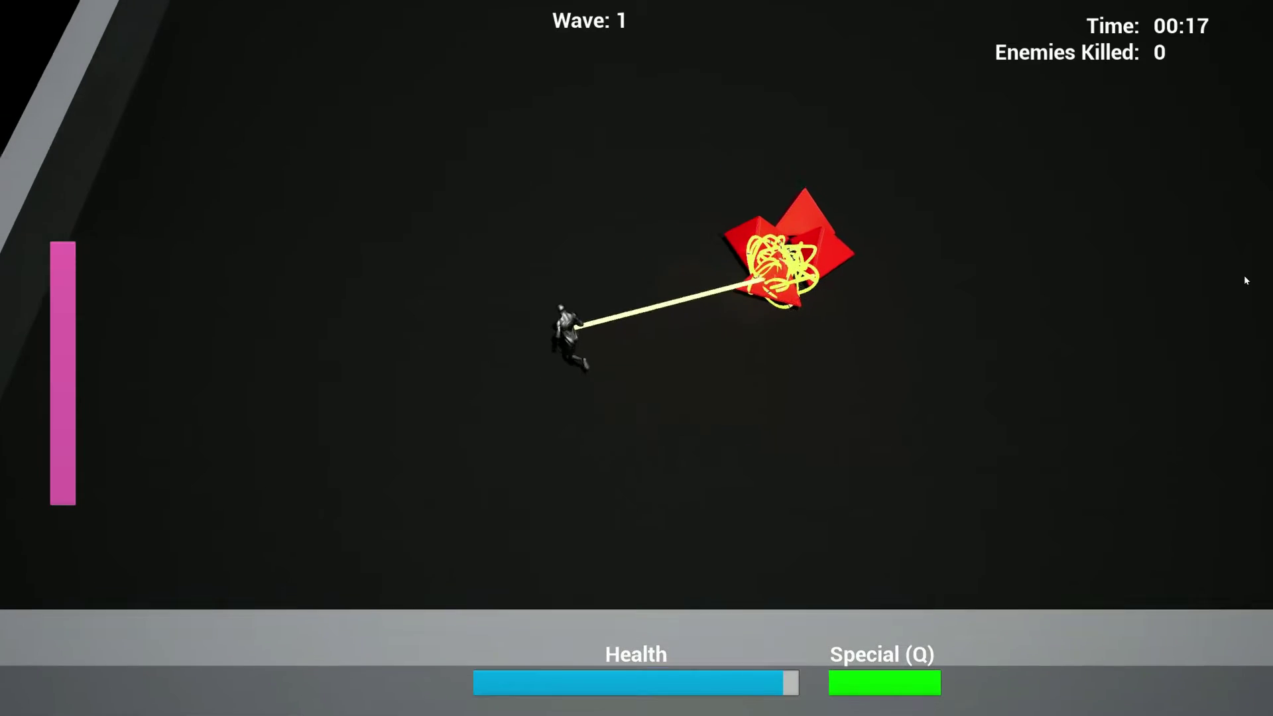
pyautogui.press('w')
pyautogui.press('w')
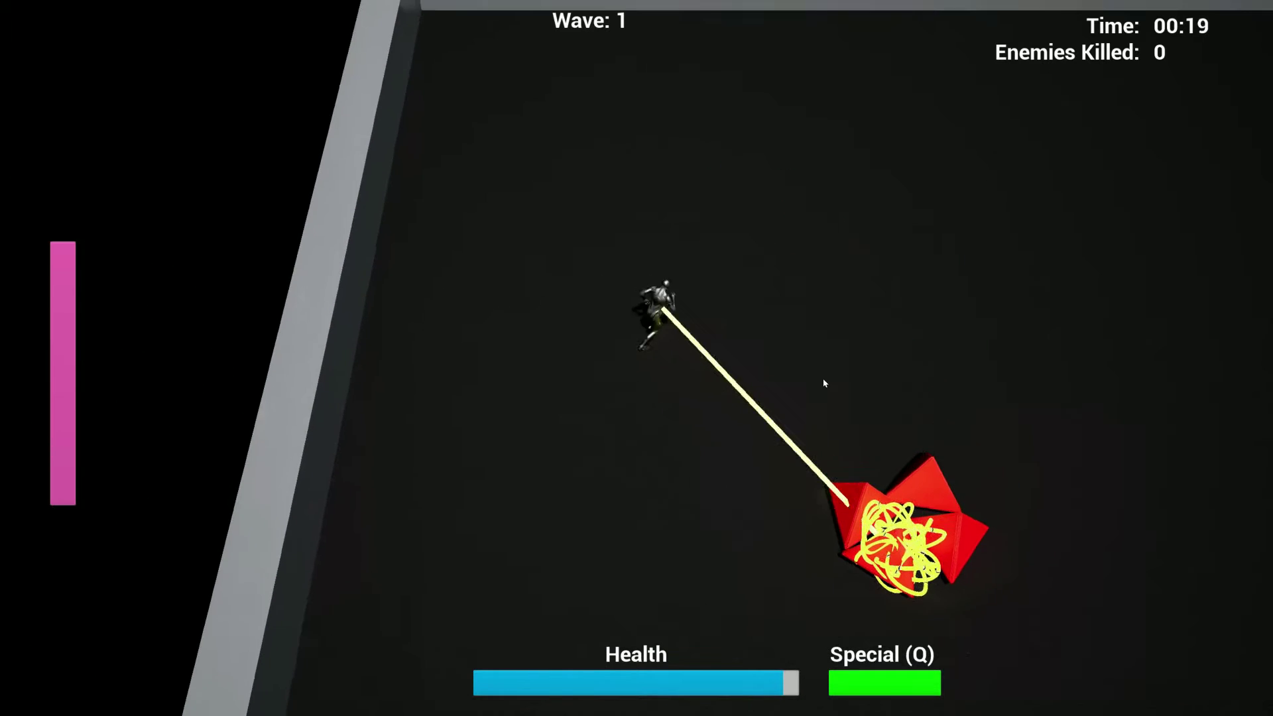
# Step: Tether the red triangles and run down-right, then left and up, to wrap them
pyautogui.press('s')
pyautogui.press('d')
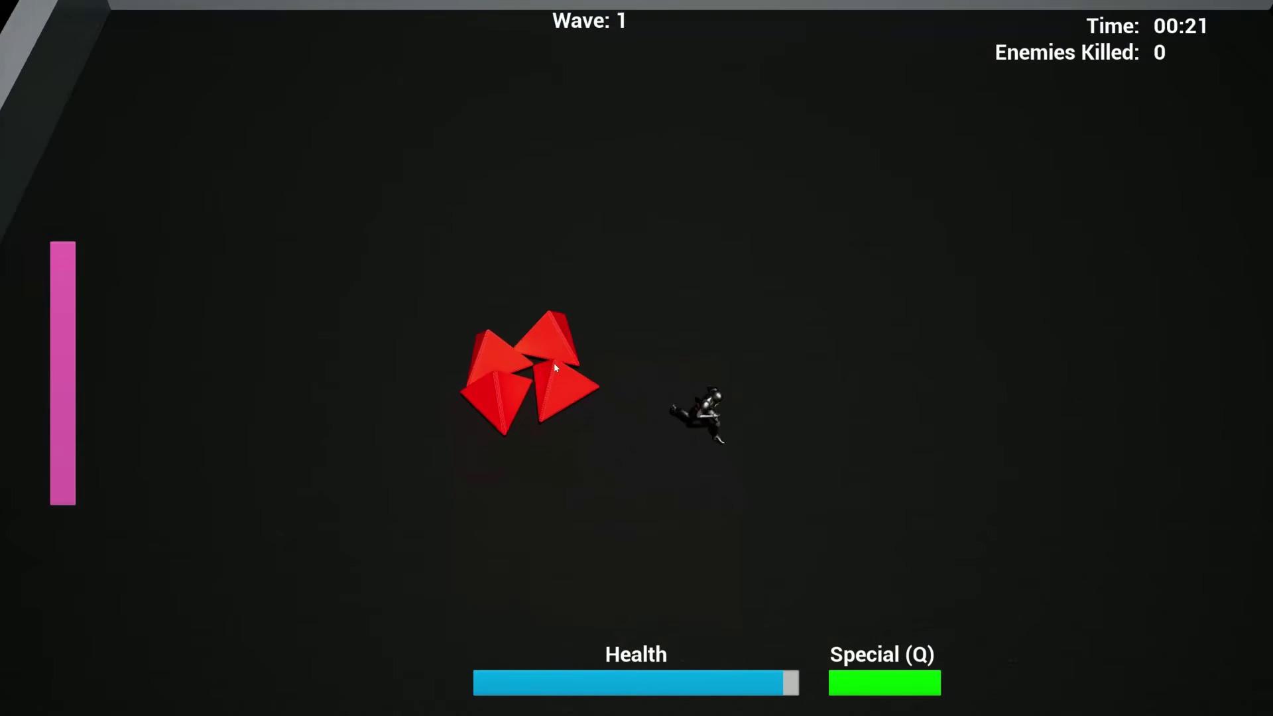
pyautogui.press('d')
pyautogui.click(448, 309)
pyautogui.press('s')
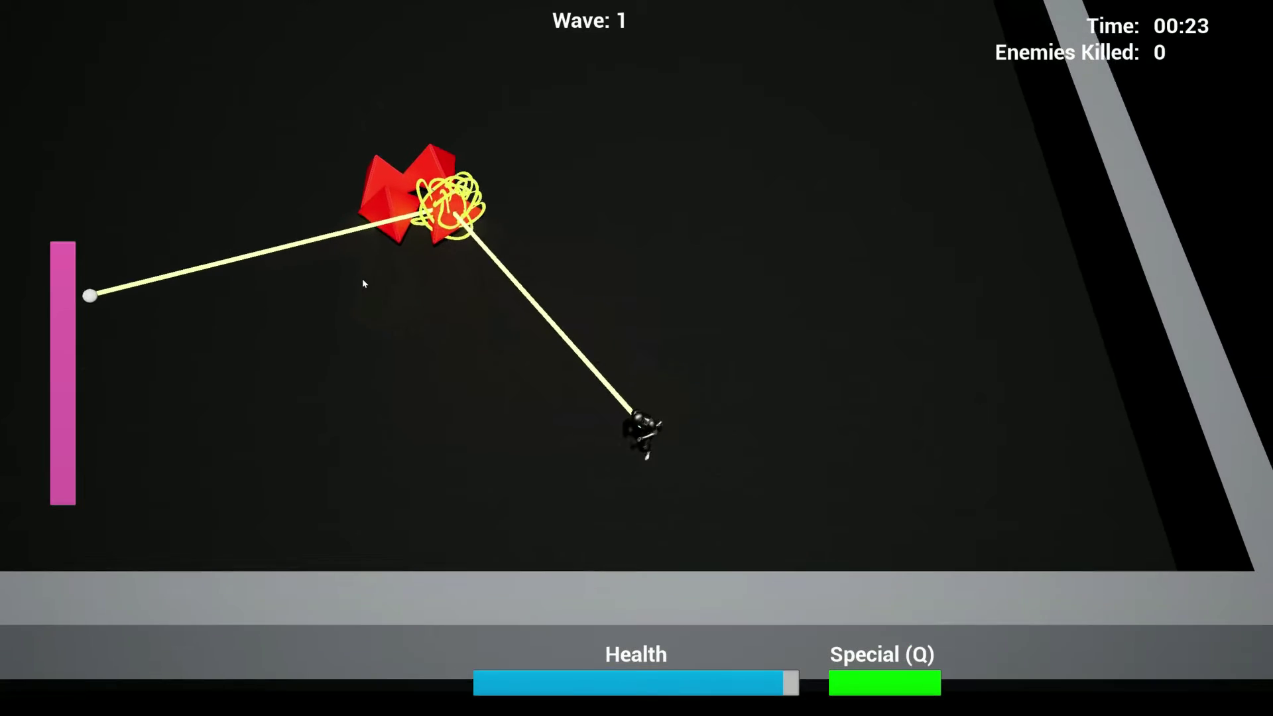
pyautogui.press('a')
pyautogui.press('w')
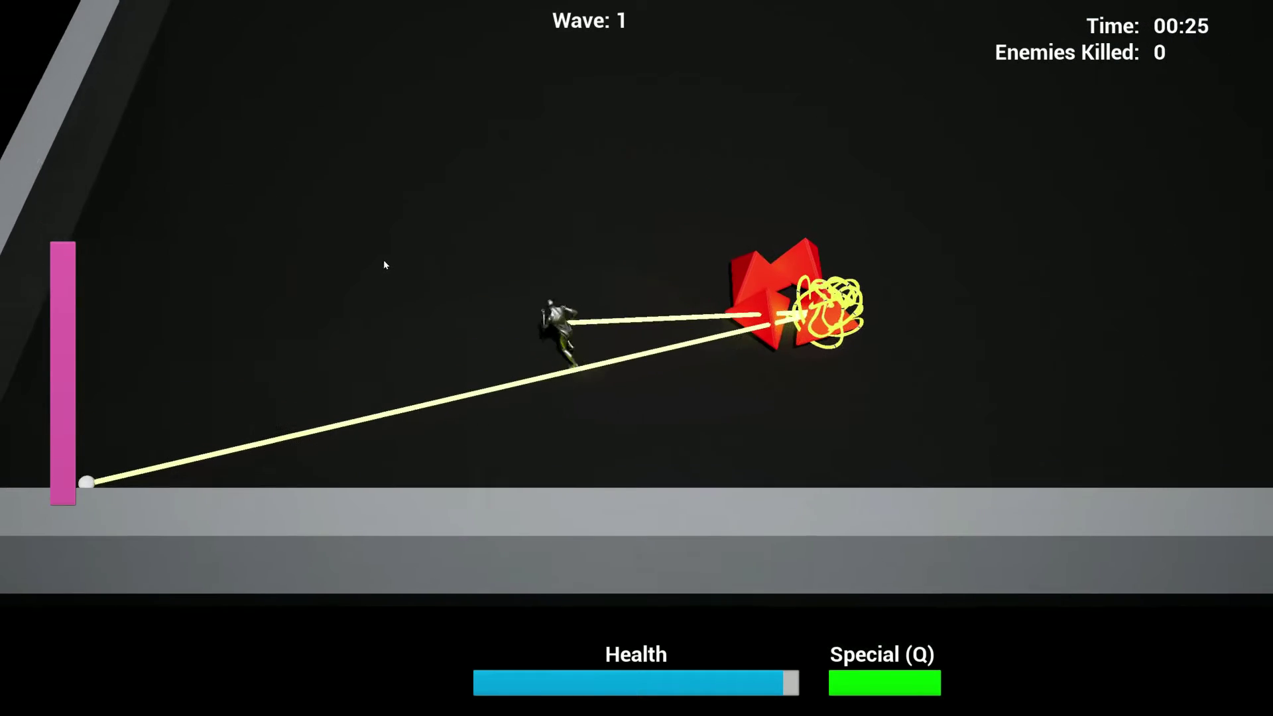
pyautogui.press('d')
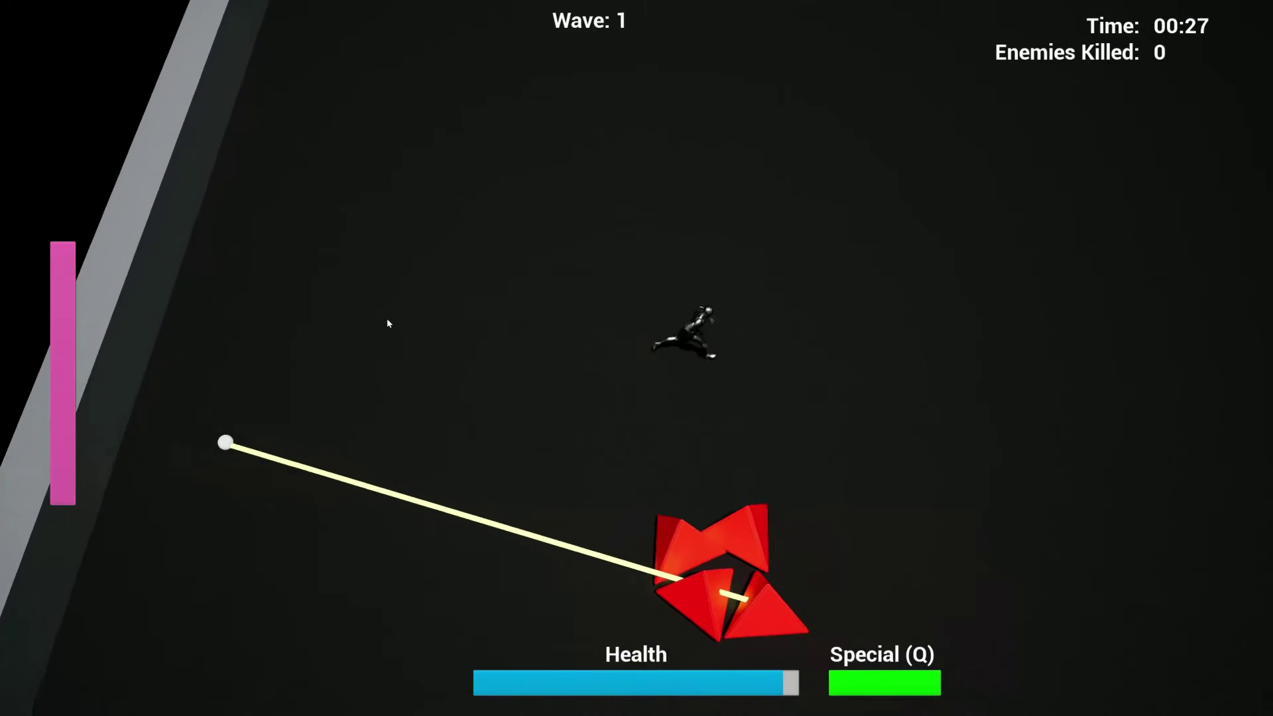
pyautogui.press('d')
# Step: Tether the triangles again and run through the beam to destroy two of them
pyautogui.click(597, 372)
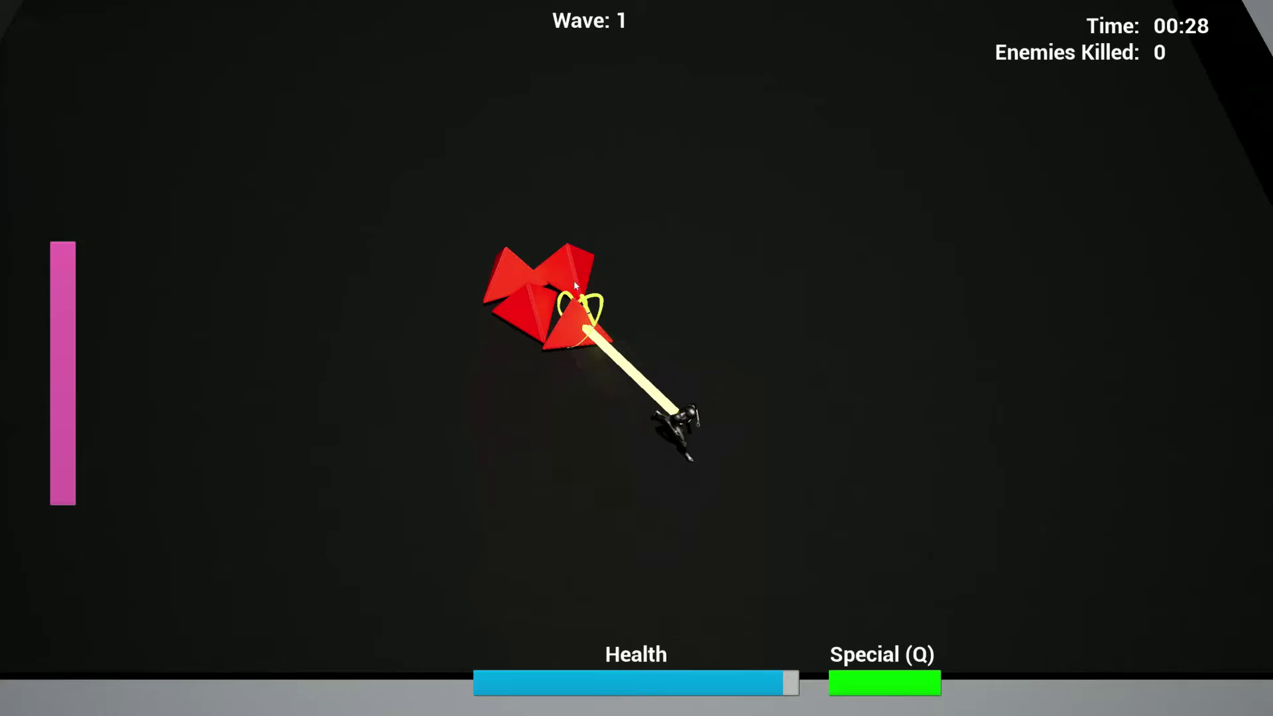
pyautogui.press('d')
pyautogui.press('a')
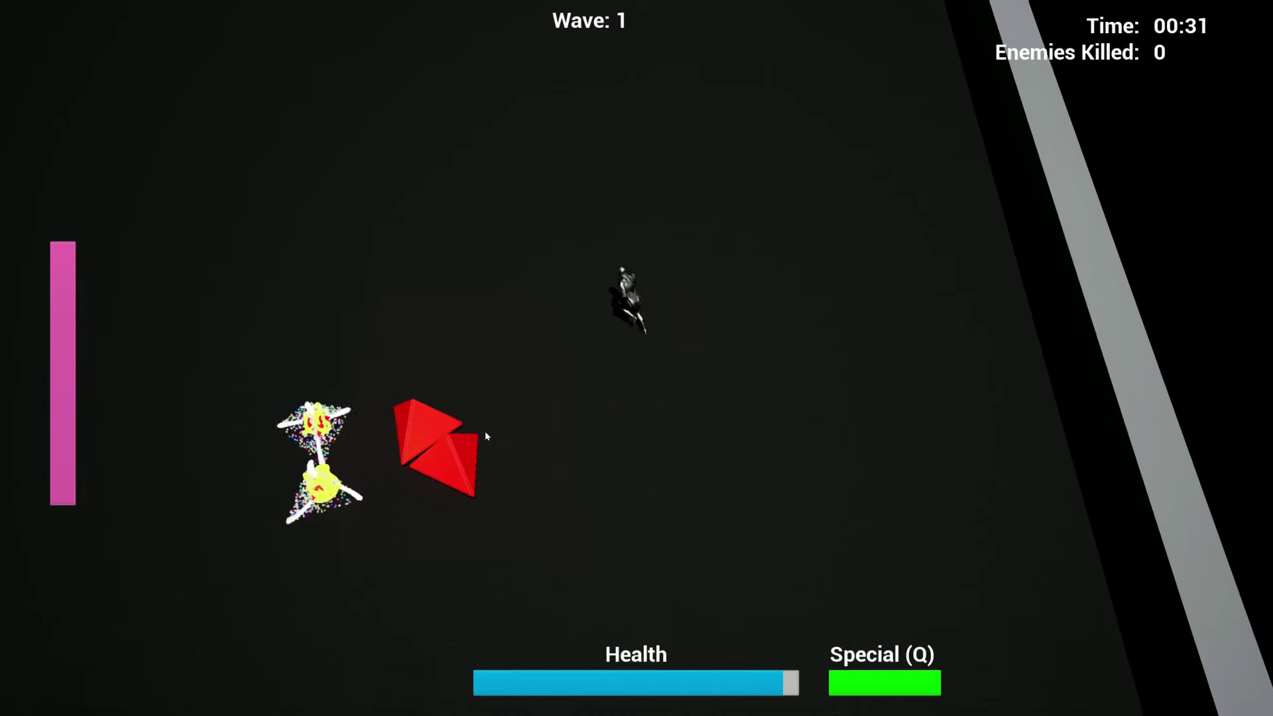
pyautogui.press('w')
pyautogui.press('w')
# Step: Tether the last two red triangles and run the beam through them
pyautogui.press('a')
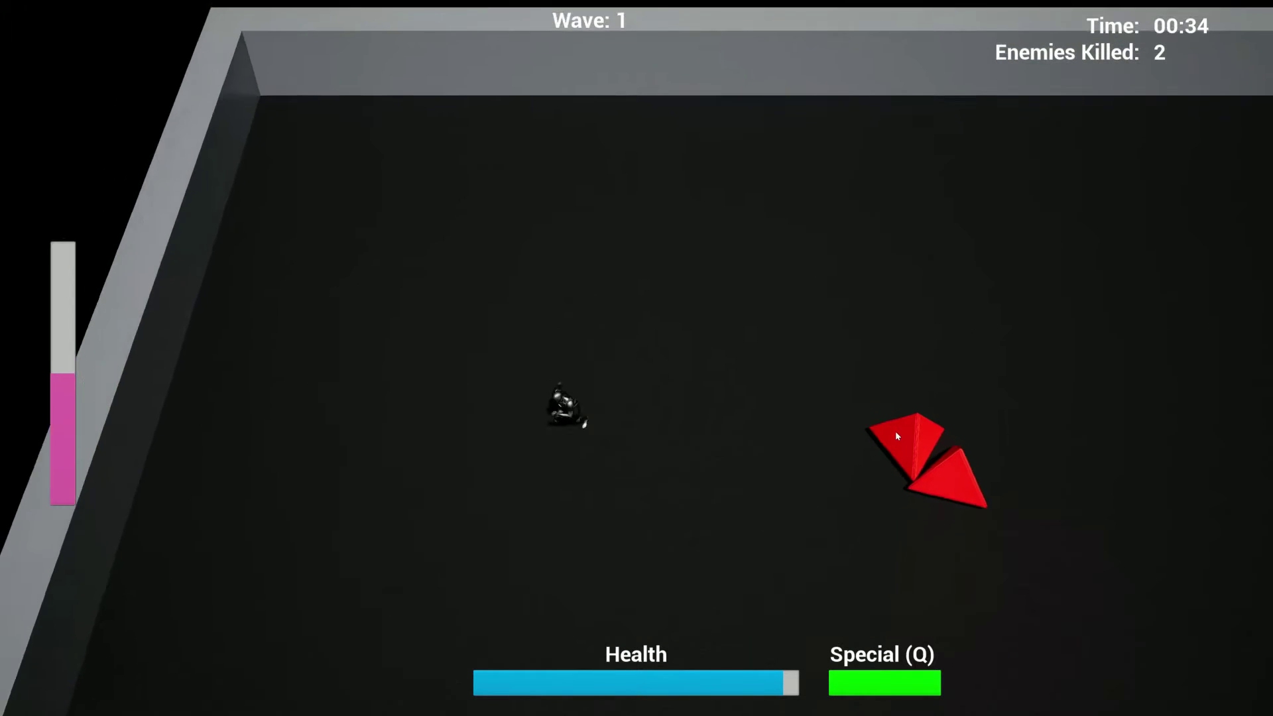
pyautogui.click(895, 434)
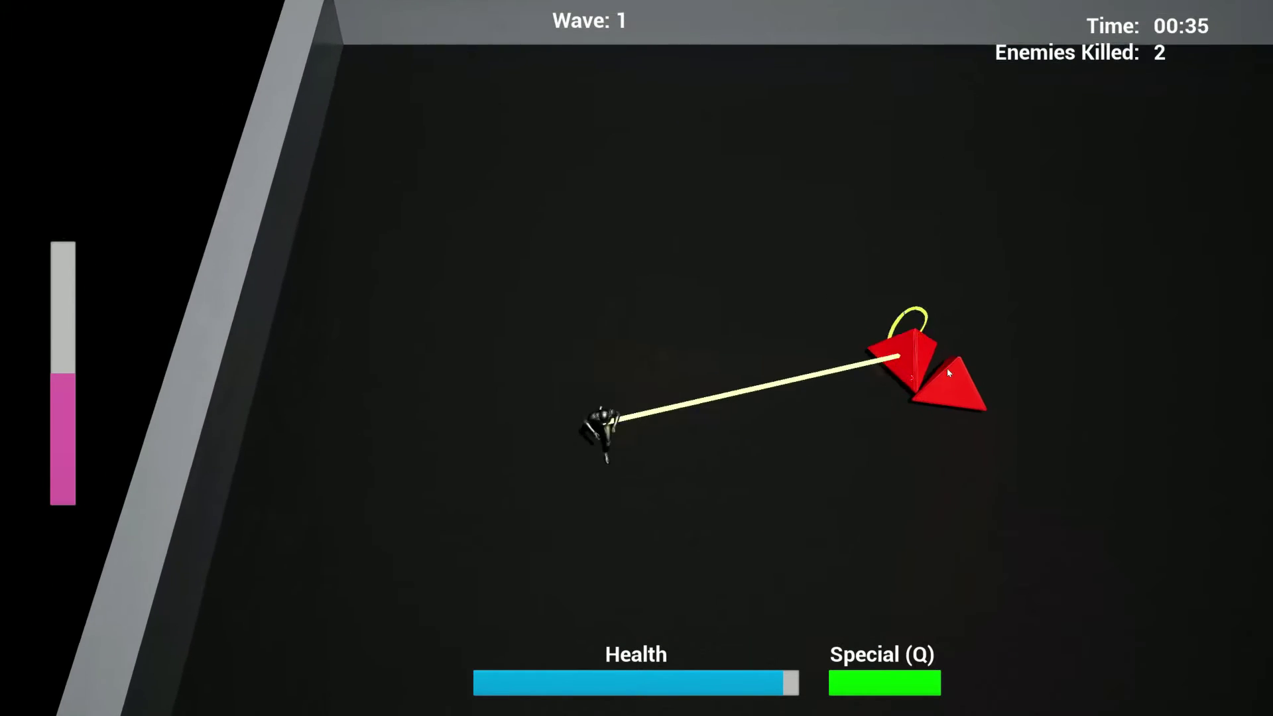
pyautogui.press('s')
pyautogui.press('d')
pyautogui.press('d')
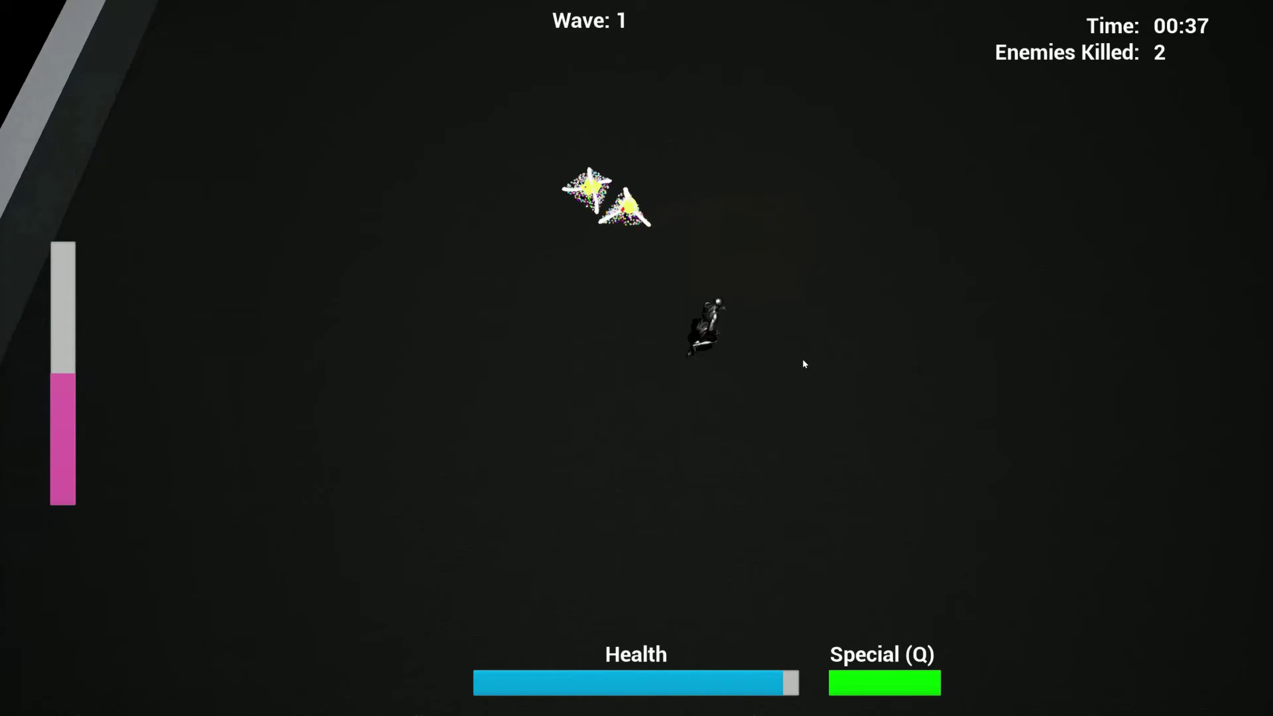
pyautogui.press('a')
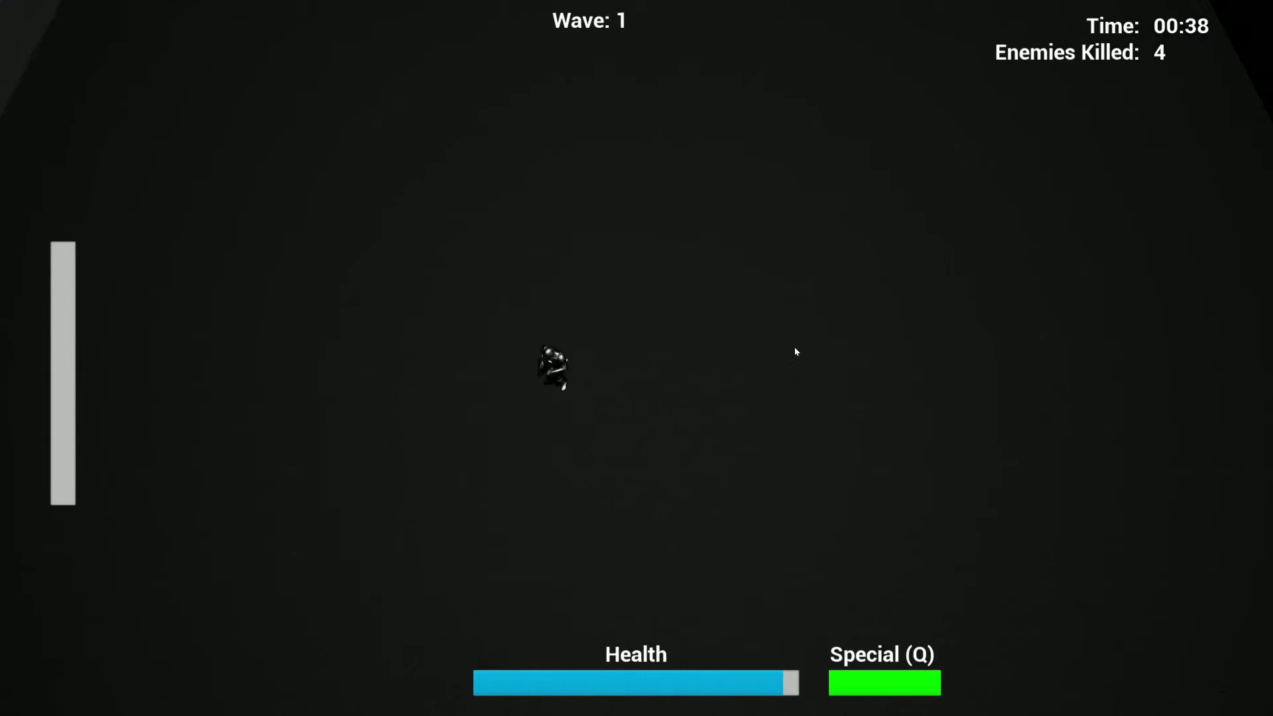
# Step: Circle up-left as wave 2 spawns and tether the incoming triangles
pyautogui.press('d')
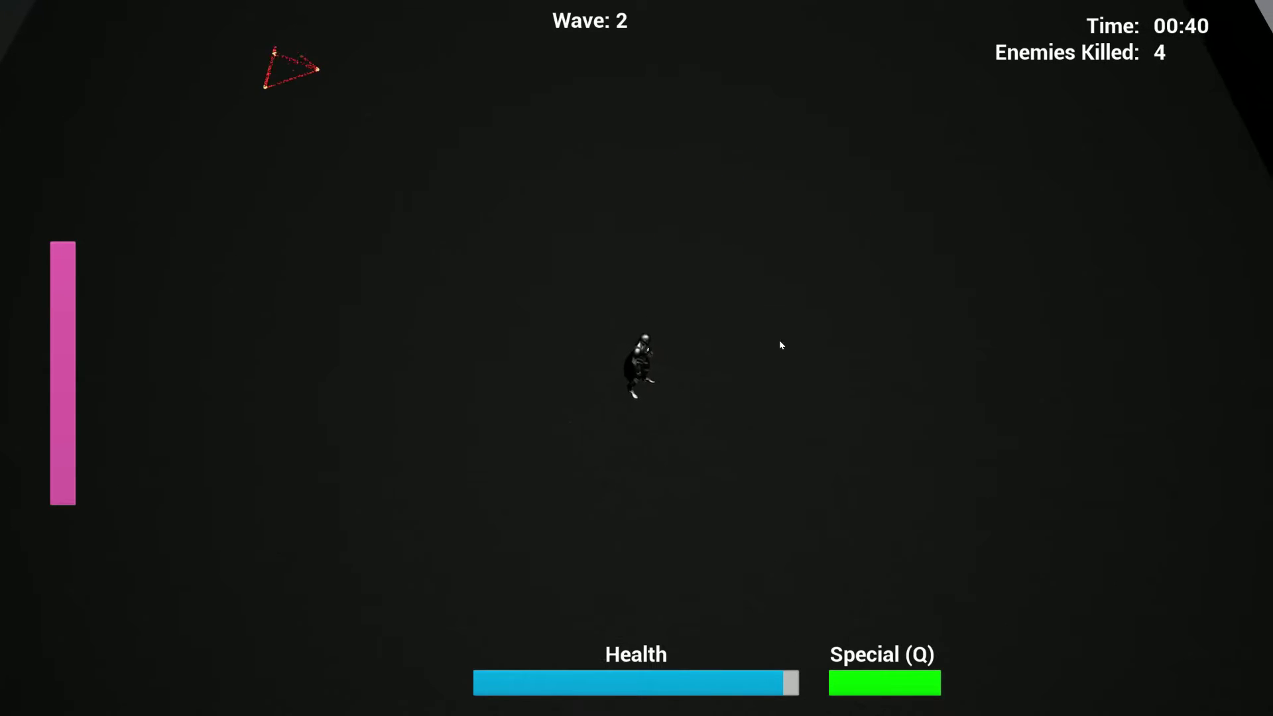
pyautogui.press('w')
pyautogui.press('a')
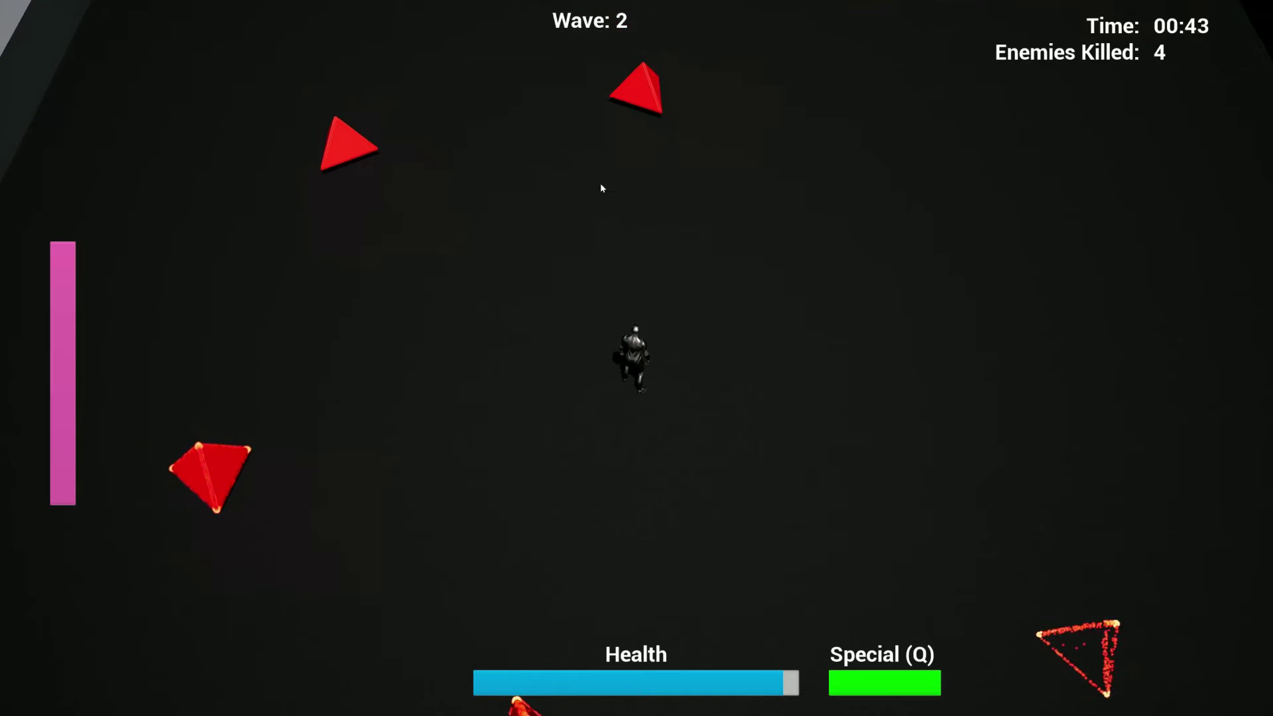
pyautogui.click(602, 163)
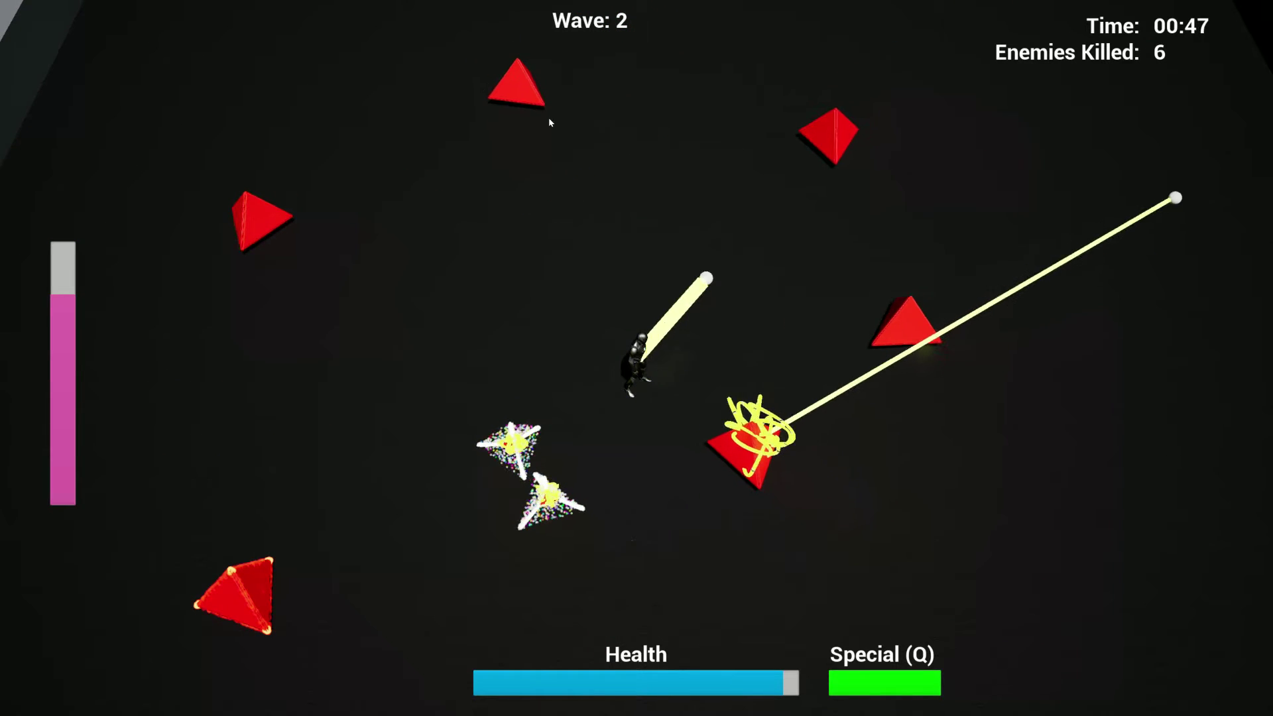
# Step: Drag the tethers down-right through the triangles, then re-tether and finish the rest
pyautogui.press('s')
pyautogui.press('d')
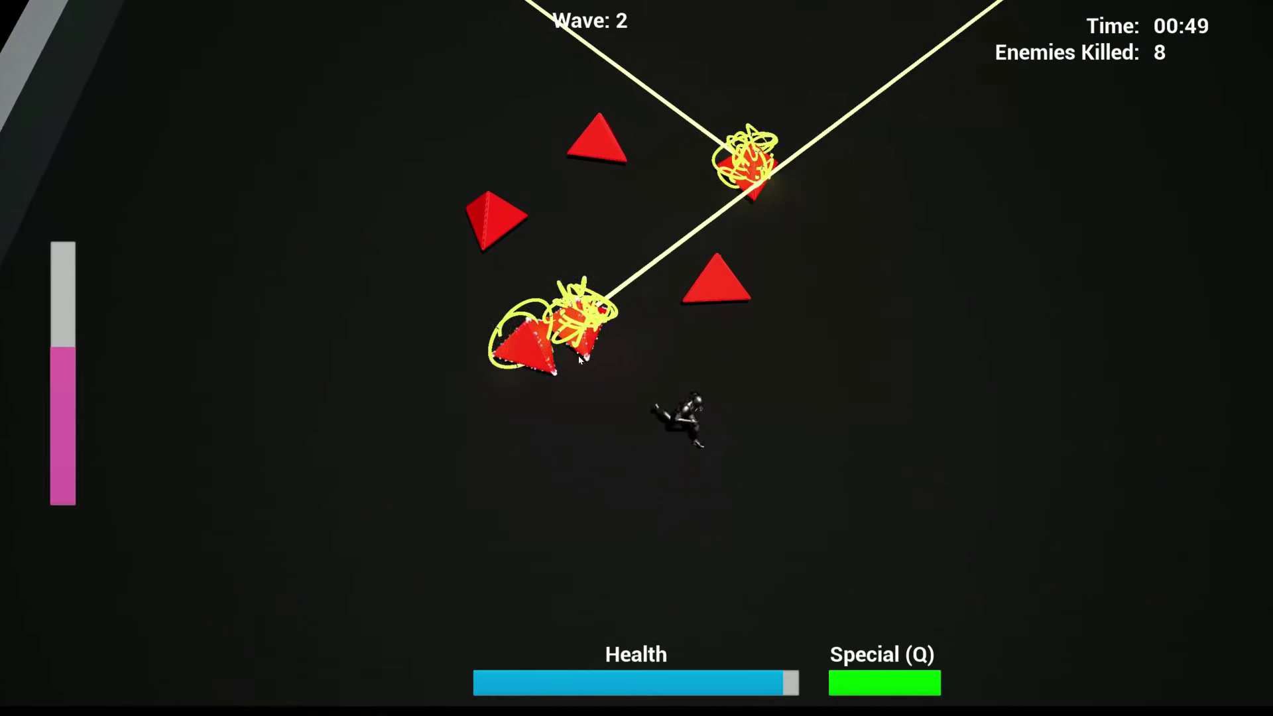
pyautogui.click(607, 277)
pyautogui.press('d')
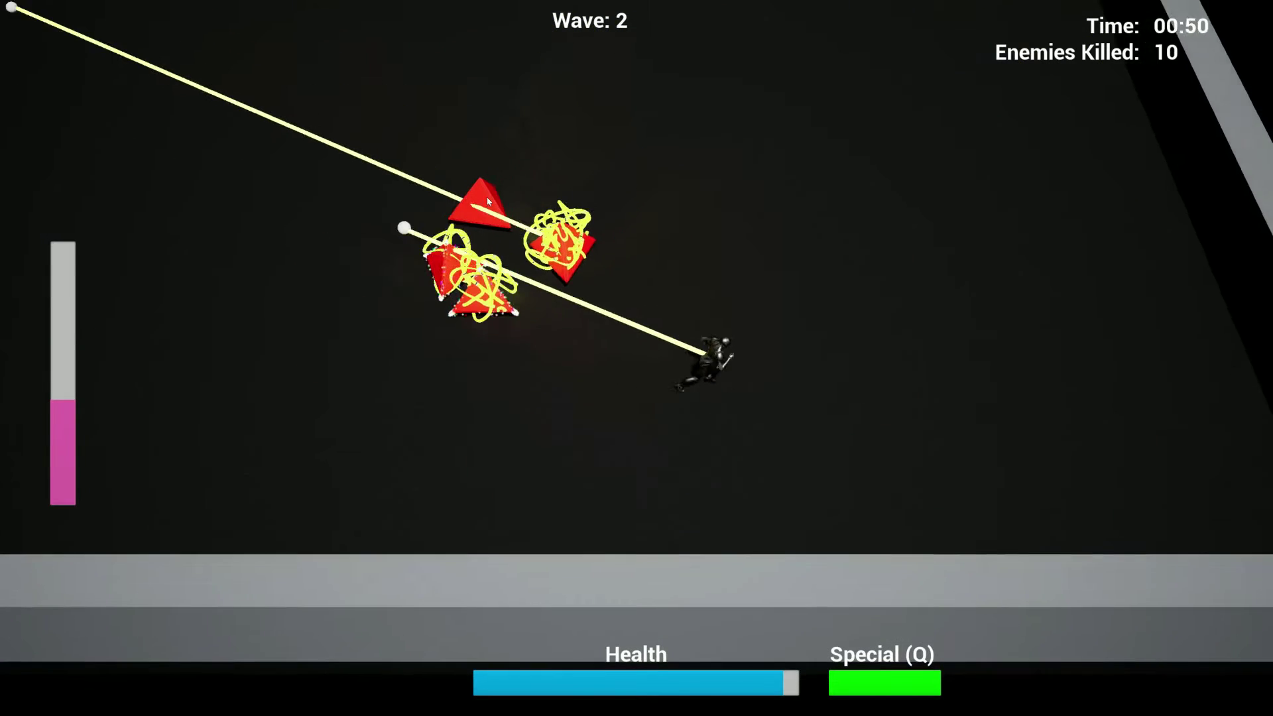
pyautogui.press('w')
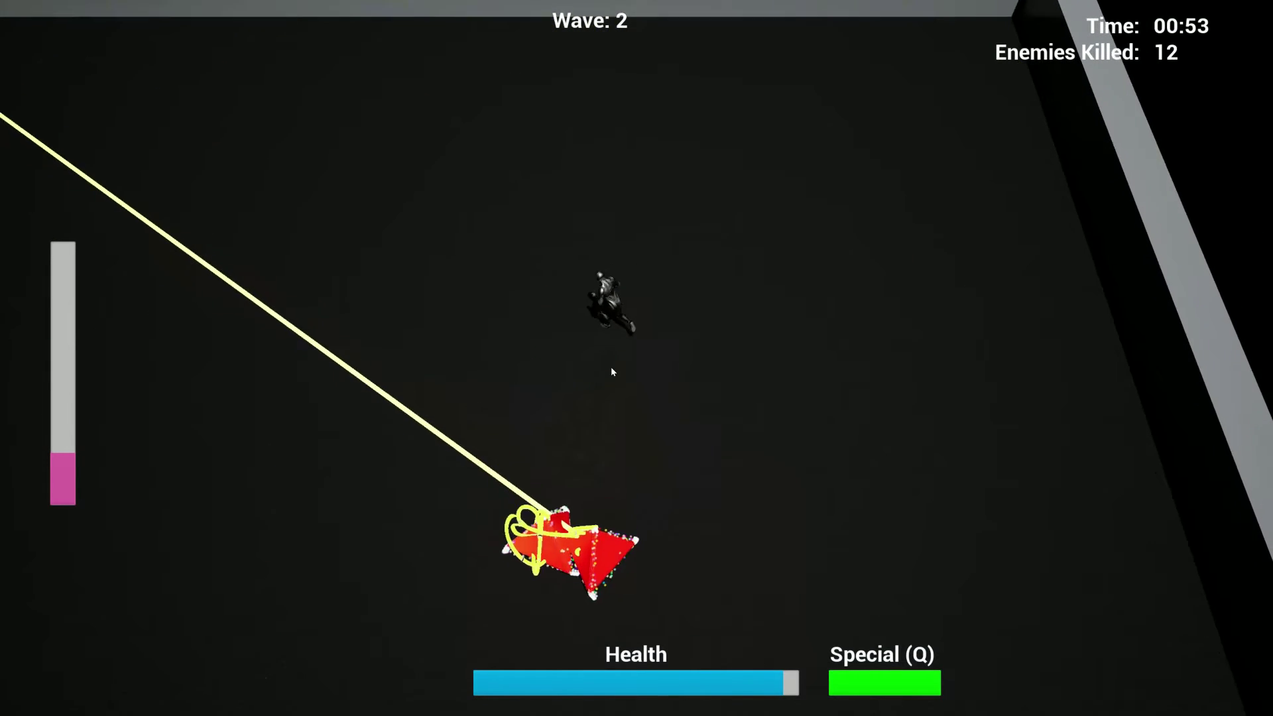
pyautogui.press('w')
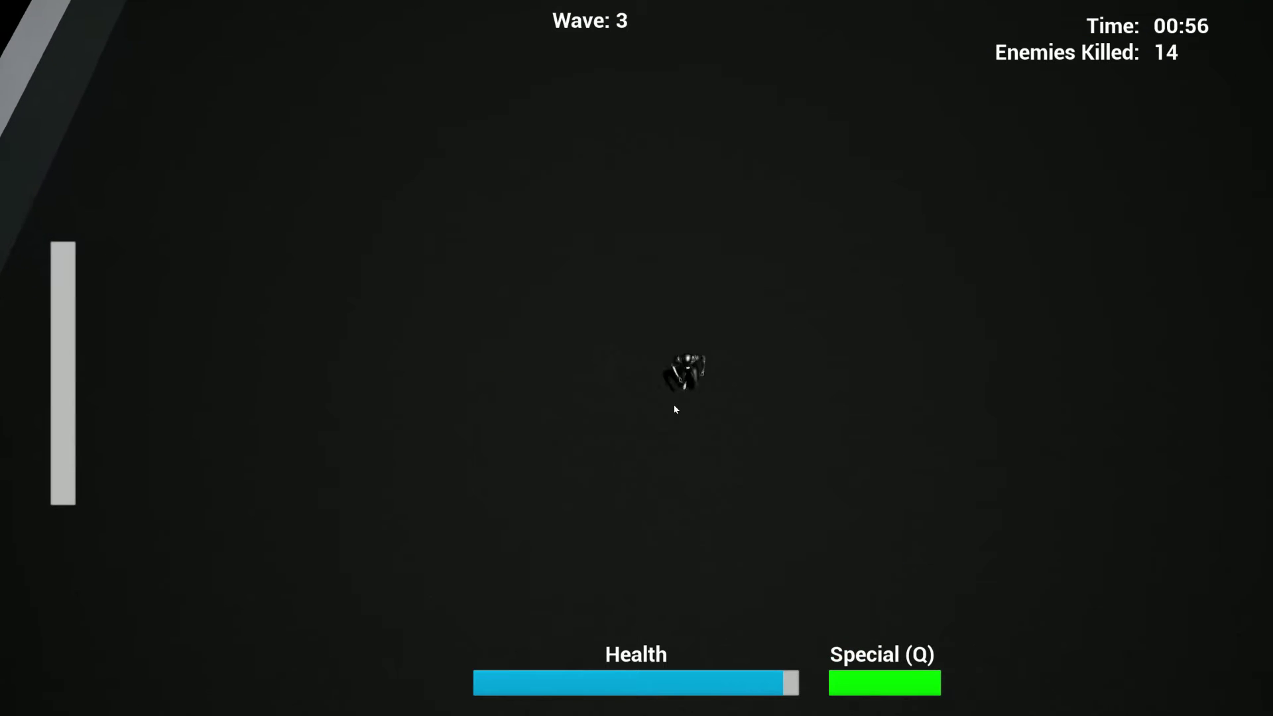
# Step: Tether the surrounding wave 3 enemies while stepping away from the crowd
pyautogui.press('a')
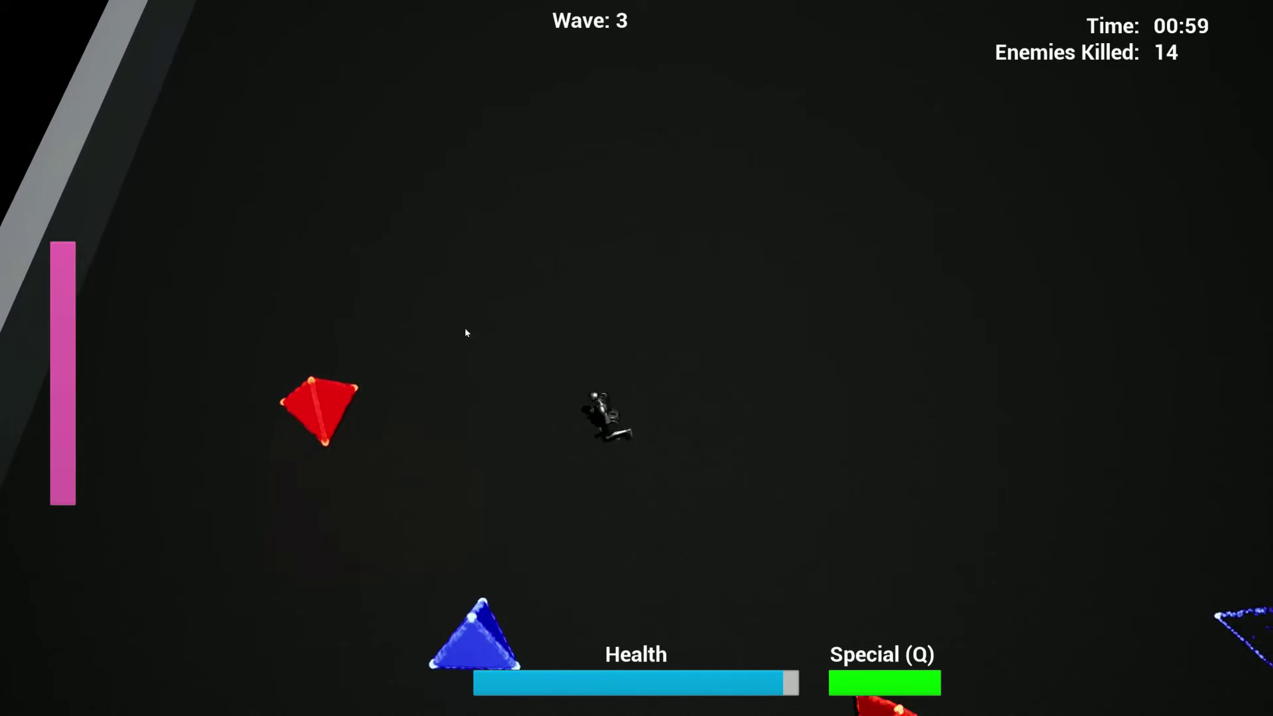
pyautogui.press('w')
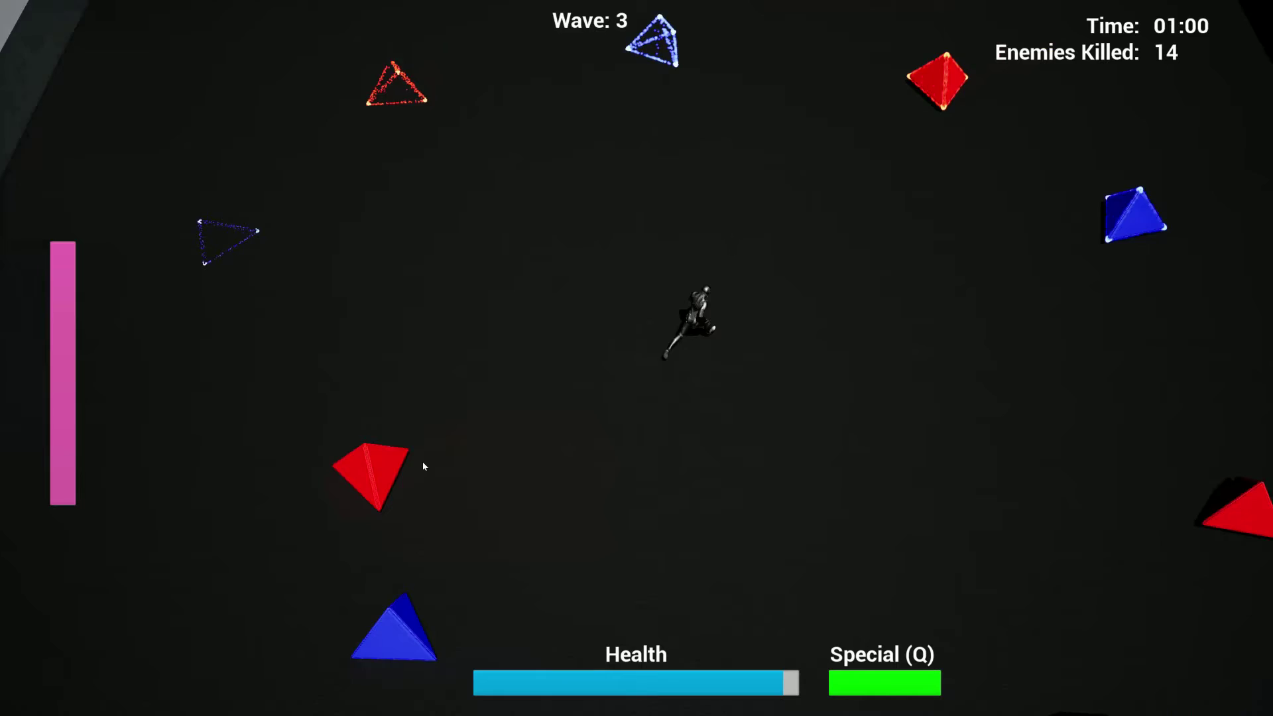
pyautogui.click(408, 517)
pyautogui.press('w')
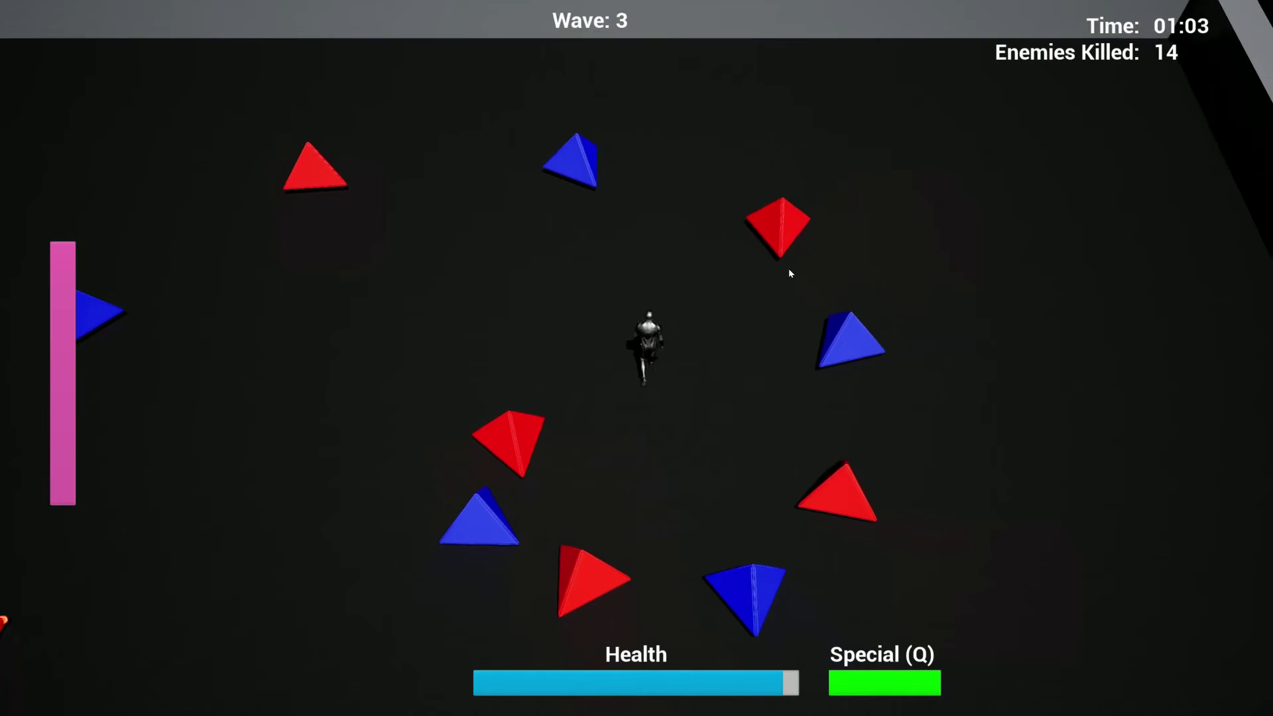
pyautogui.click(790, 268)
pyautogui.press('s')
pyautogui.press('a')
pyautogui.click(631, 371)
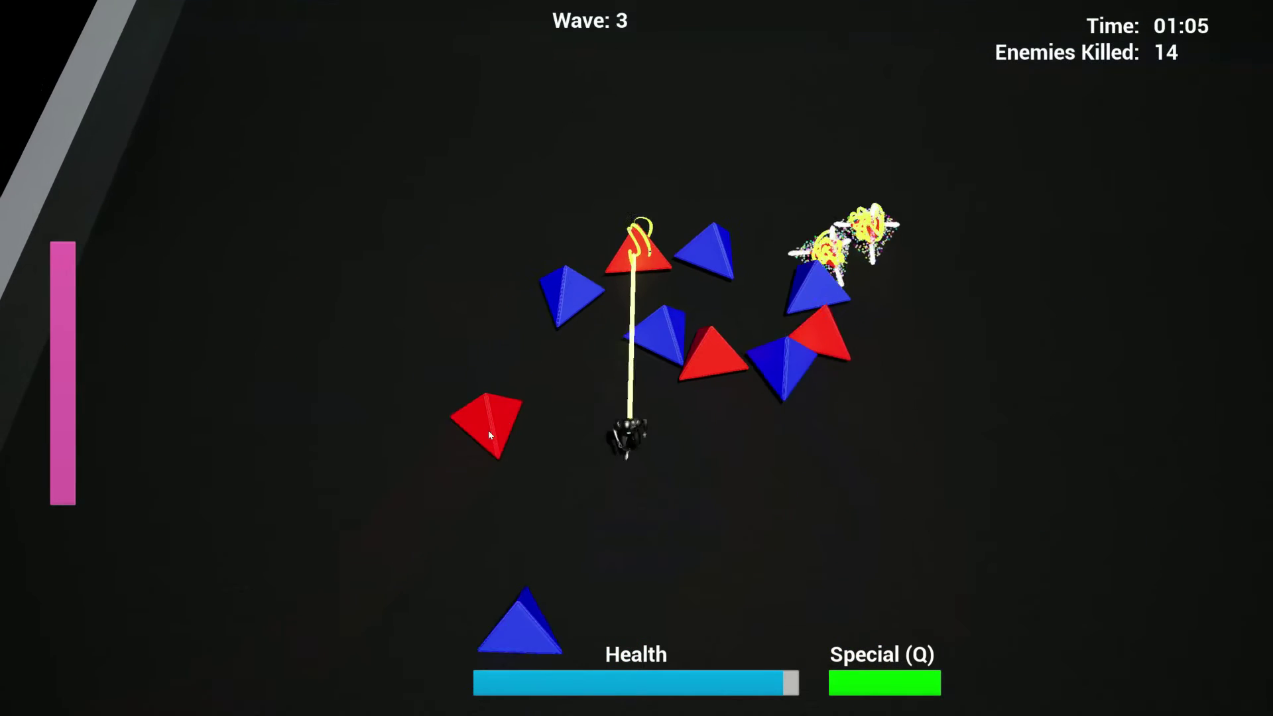
# Step: Tether the triangle clusters to the left and upper left while running clear
pyautogui.press('s')
pyautogui.press('d')
pyautogui.click(494, 350)
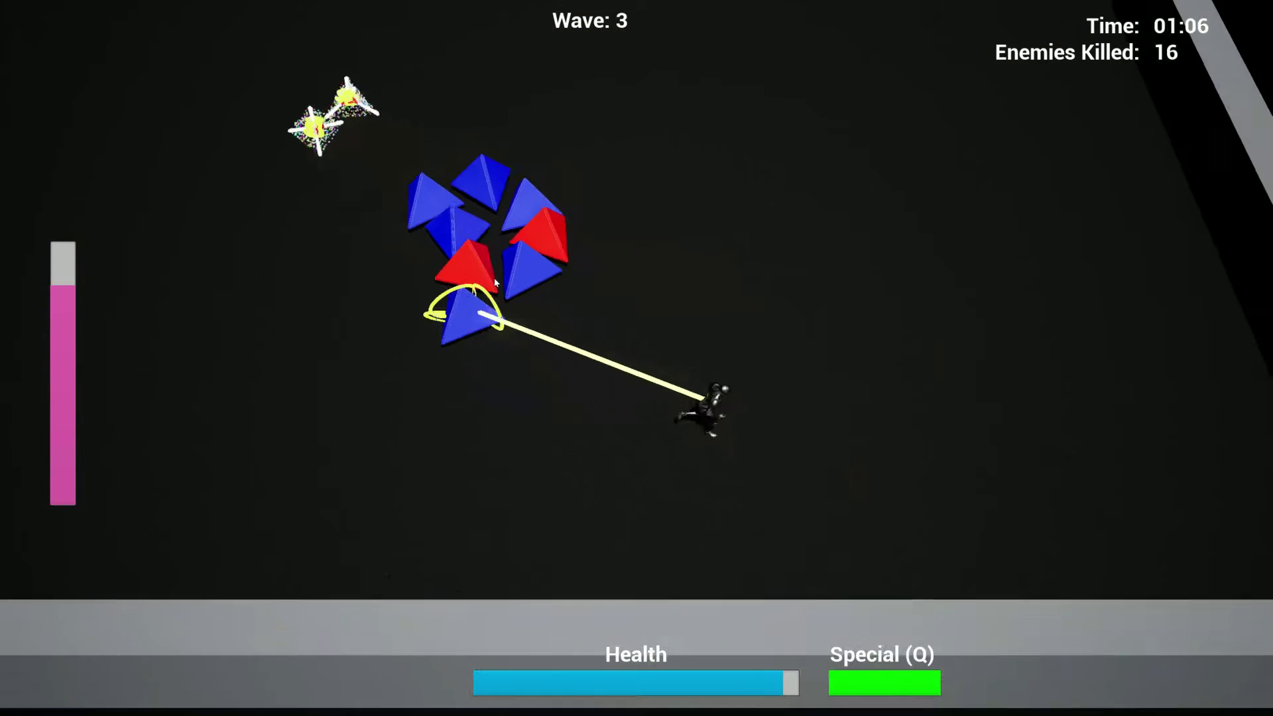
pyautogui.press('w')
pyautogui.press('d')
pyautogui.click(437, 409)
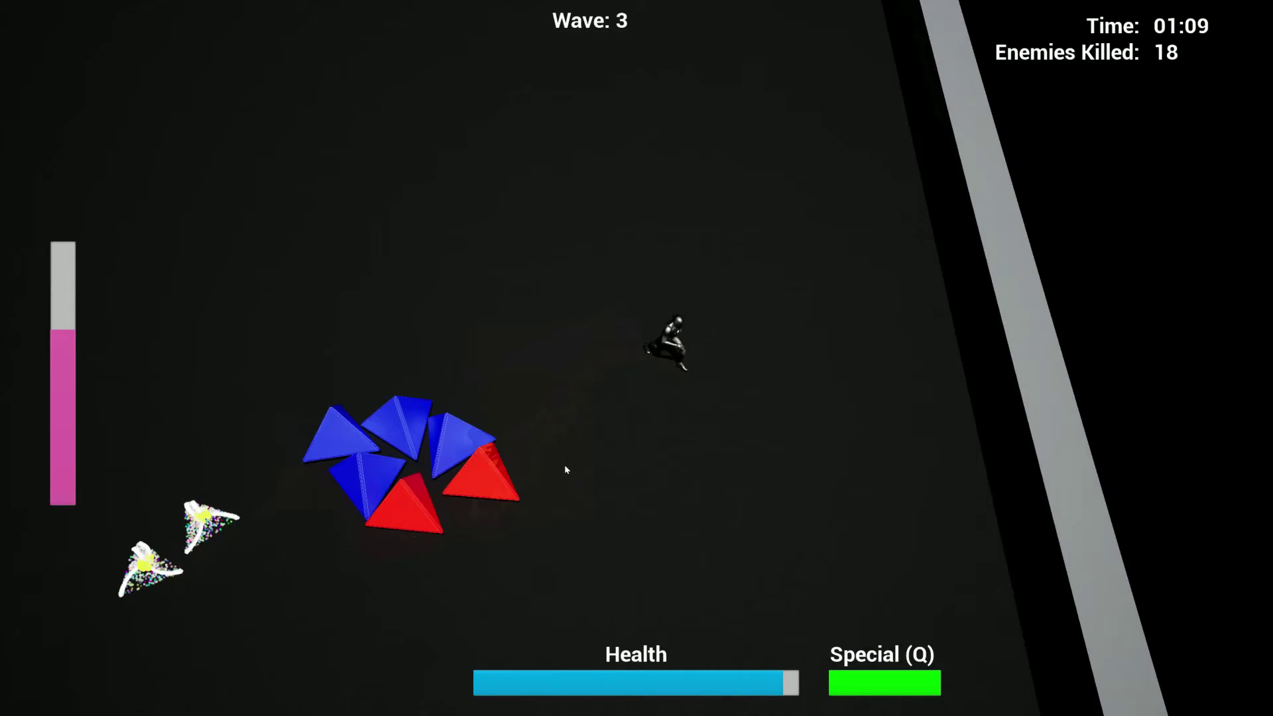
pyautogui.click(502, 425)
# Step: Tether and finish off the remaining blue triangles above and below
pyautogui.press('s')
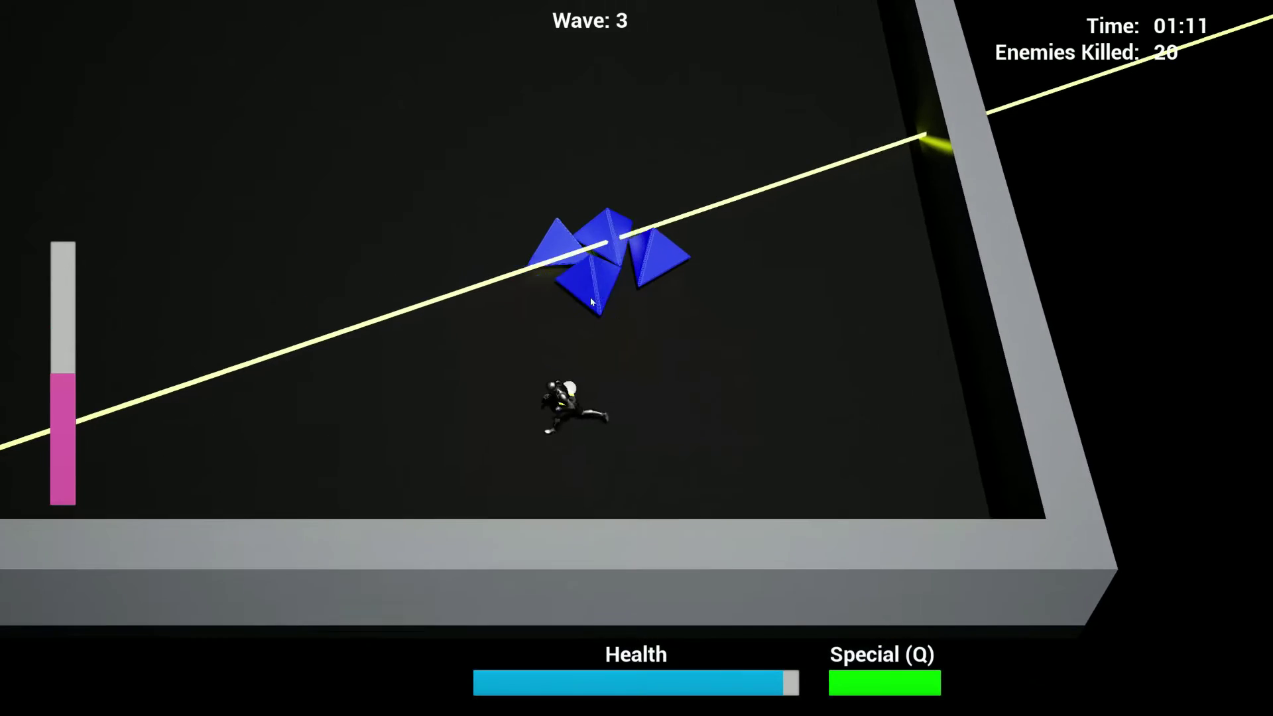
pyautogui.click(660, 294)
pyautogui.press('w')
pyautogui.press('a')
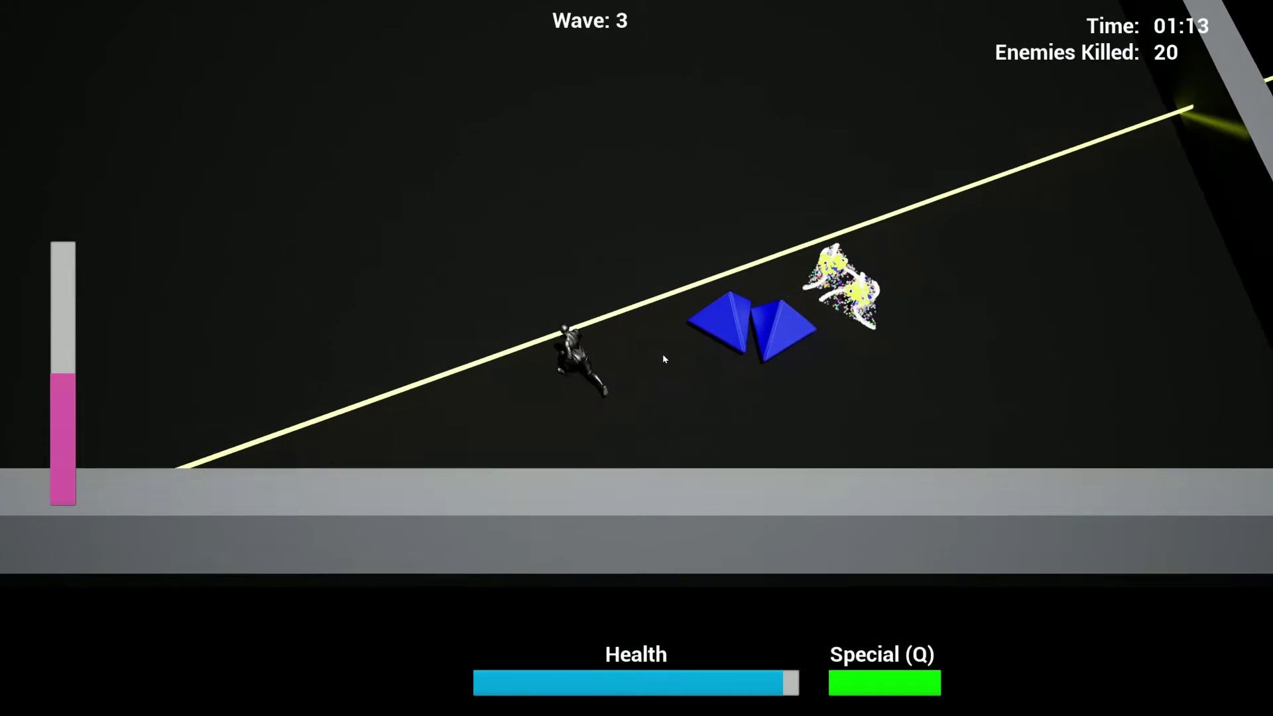
pyautogui.press('w')
pyautogui.click(744, 502)
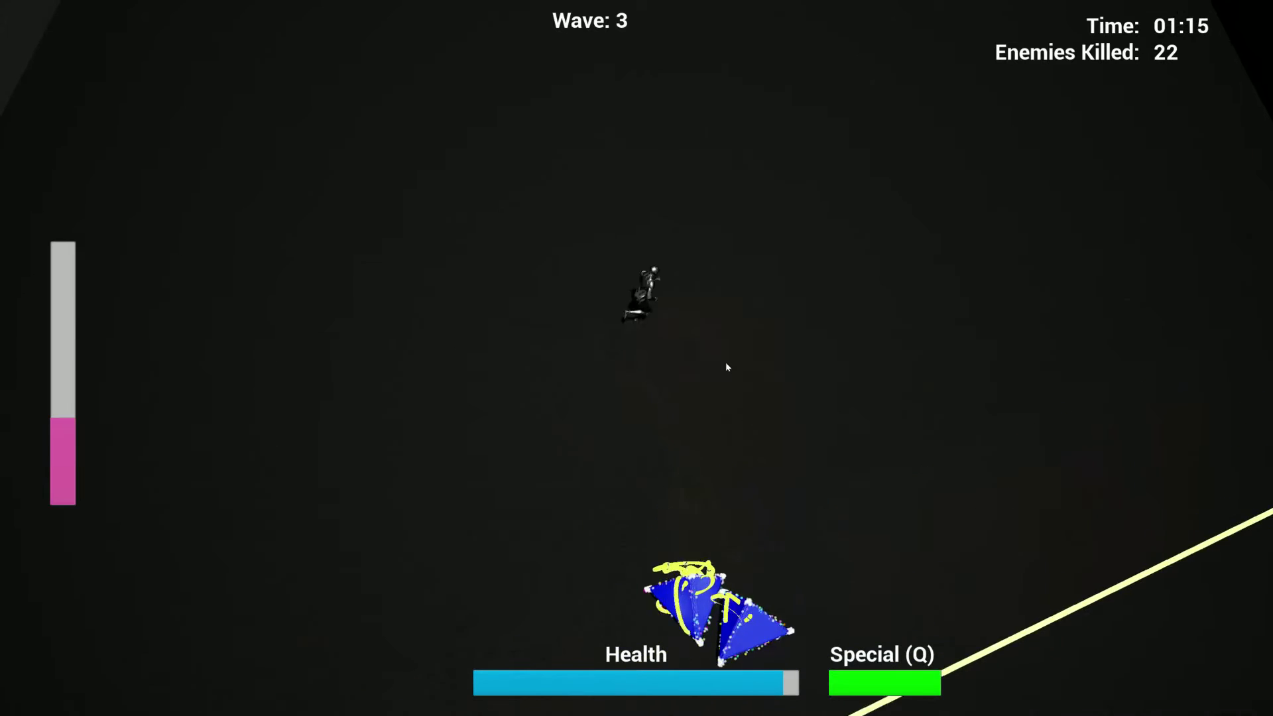
pyautogui.press('s')
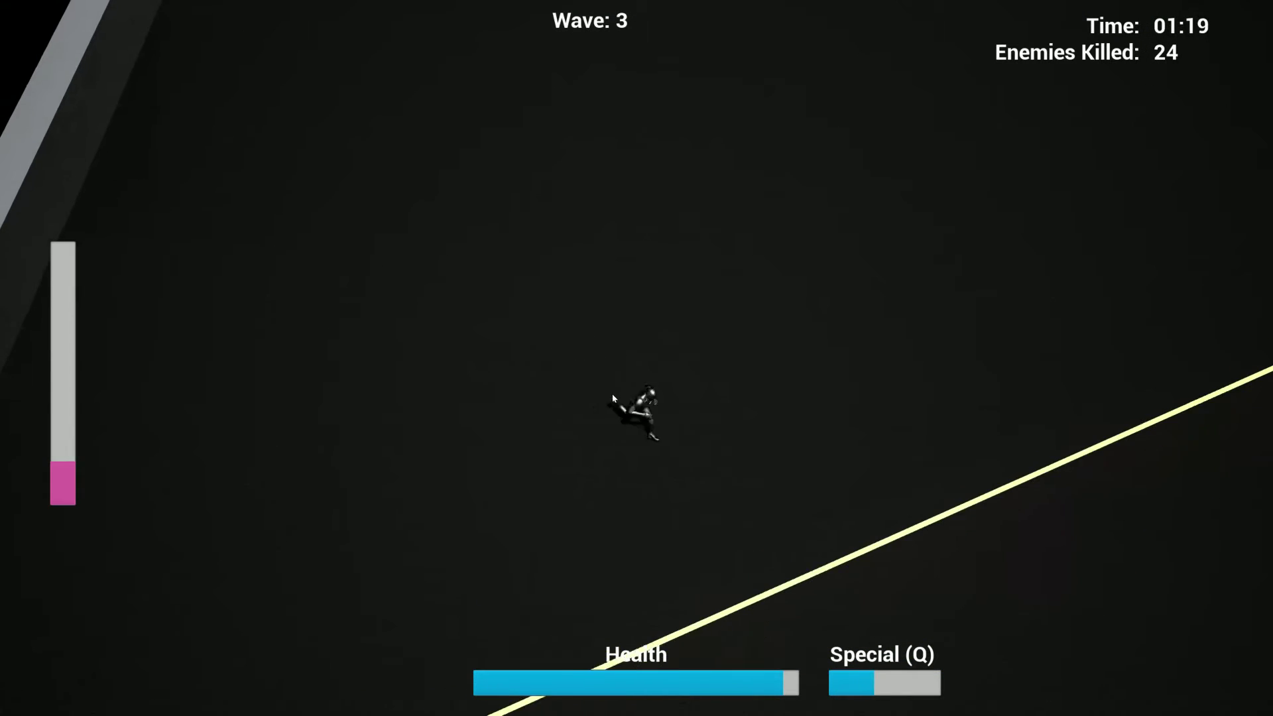
# Step: Dodge the first lasers by running down-right, up, then toward the bottom wall
pyautogui.press('s')
pyautogui.press('d')
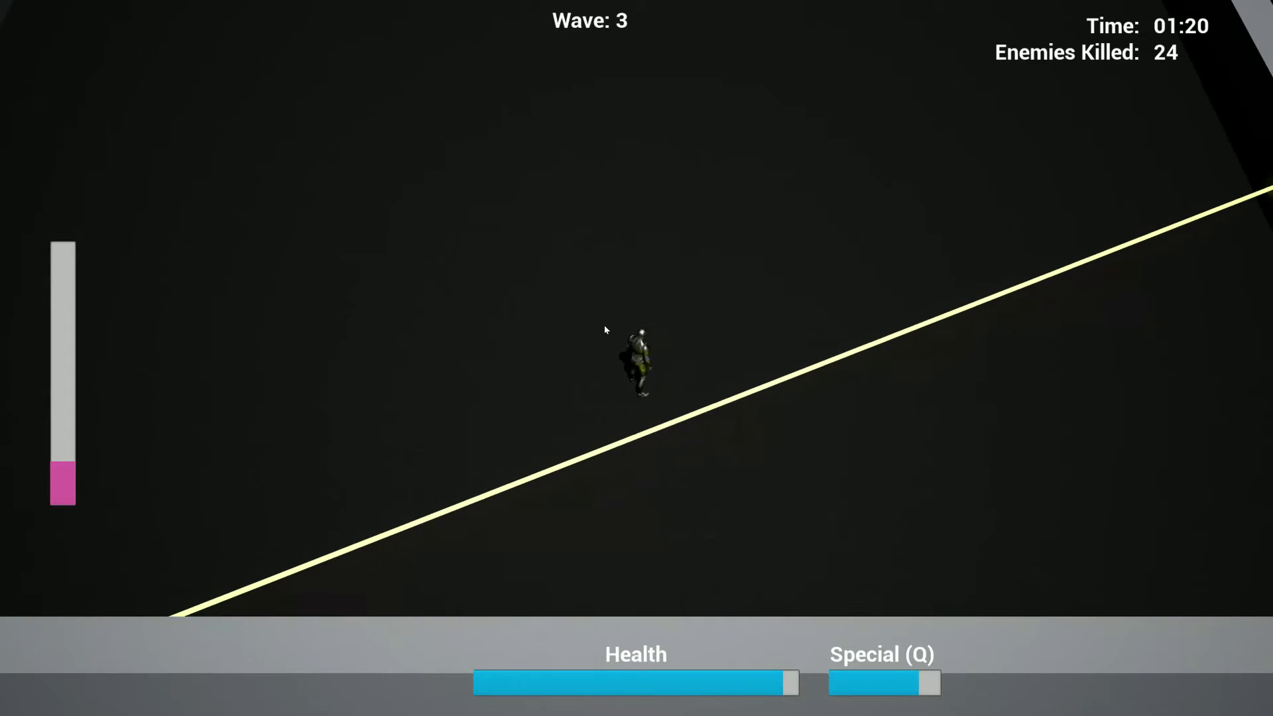
pyautogui.press('w')
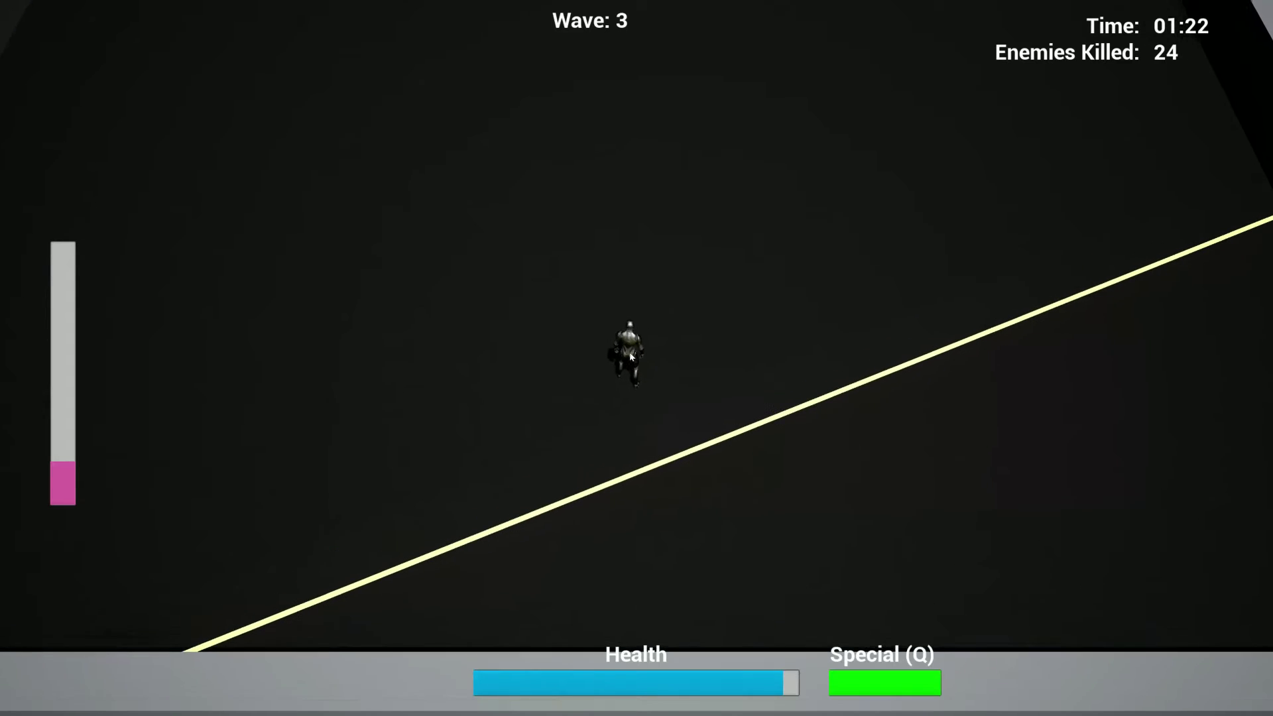
pyautogui.press('w')
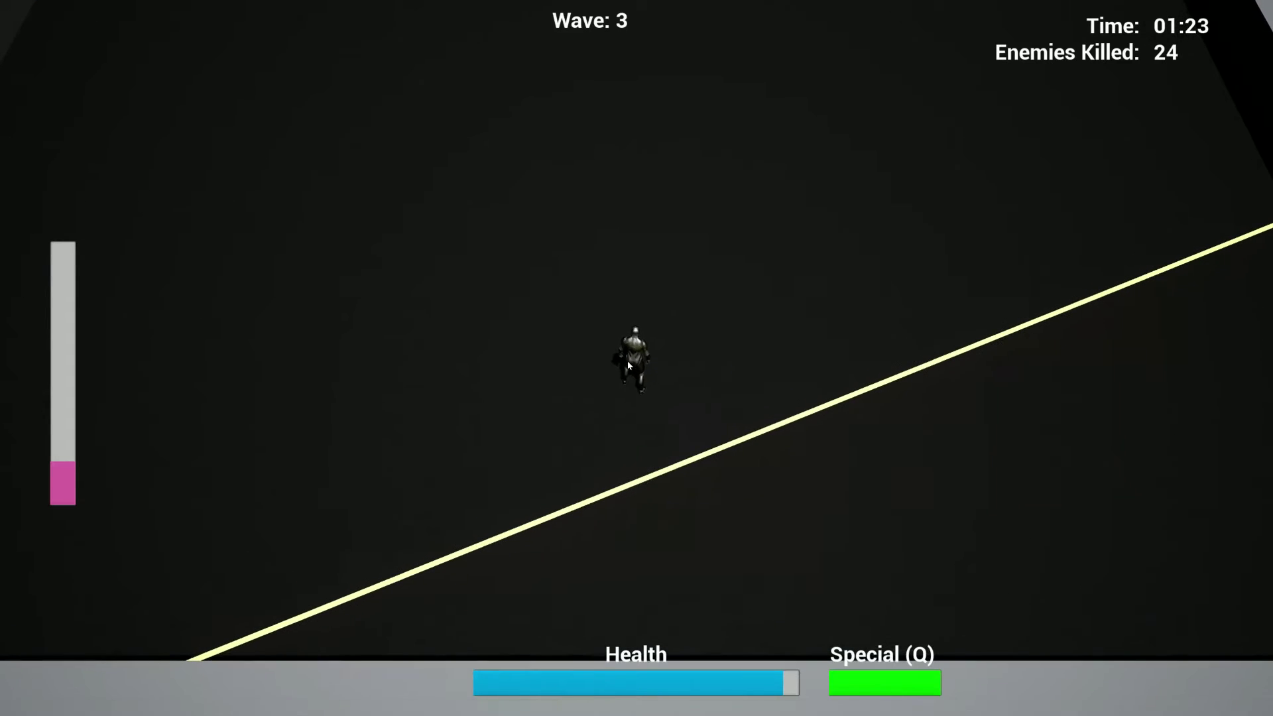
pyautogui.press('w')
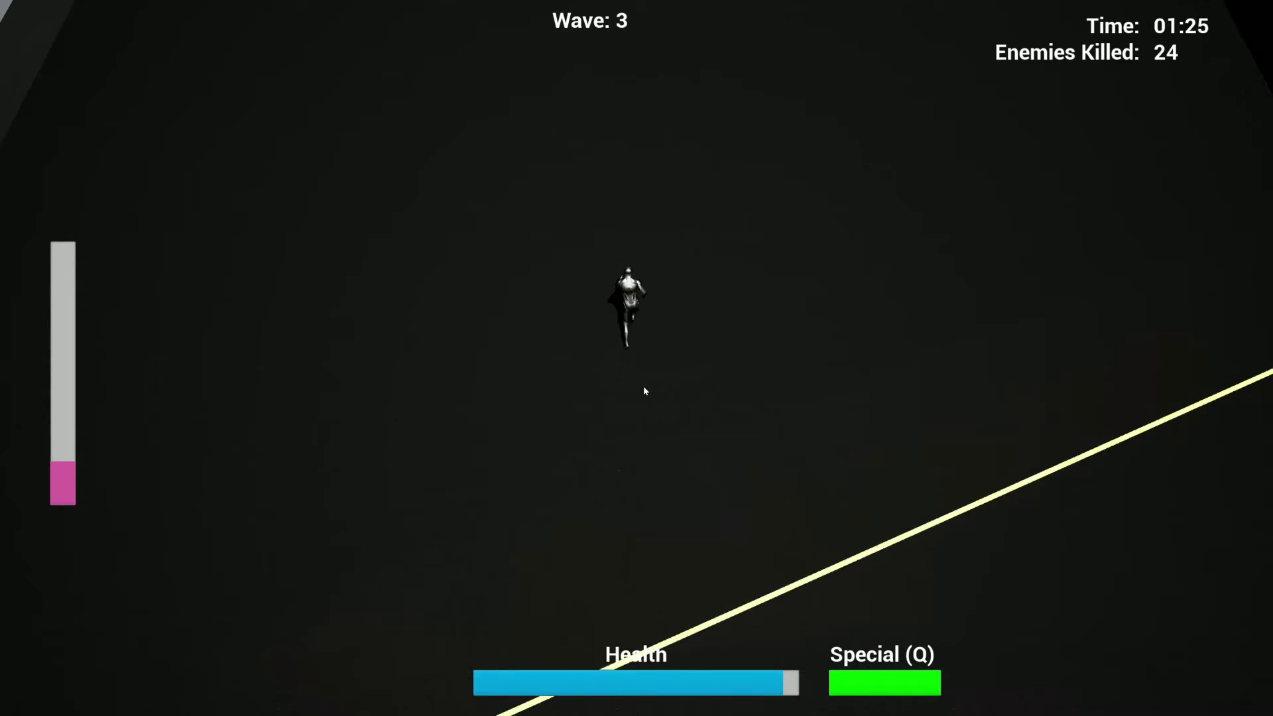
pyautogui.press('a')
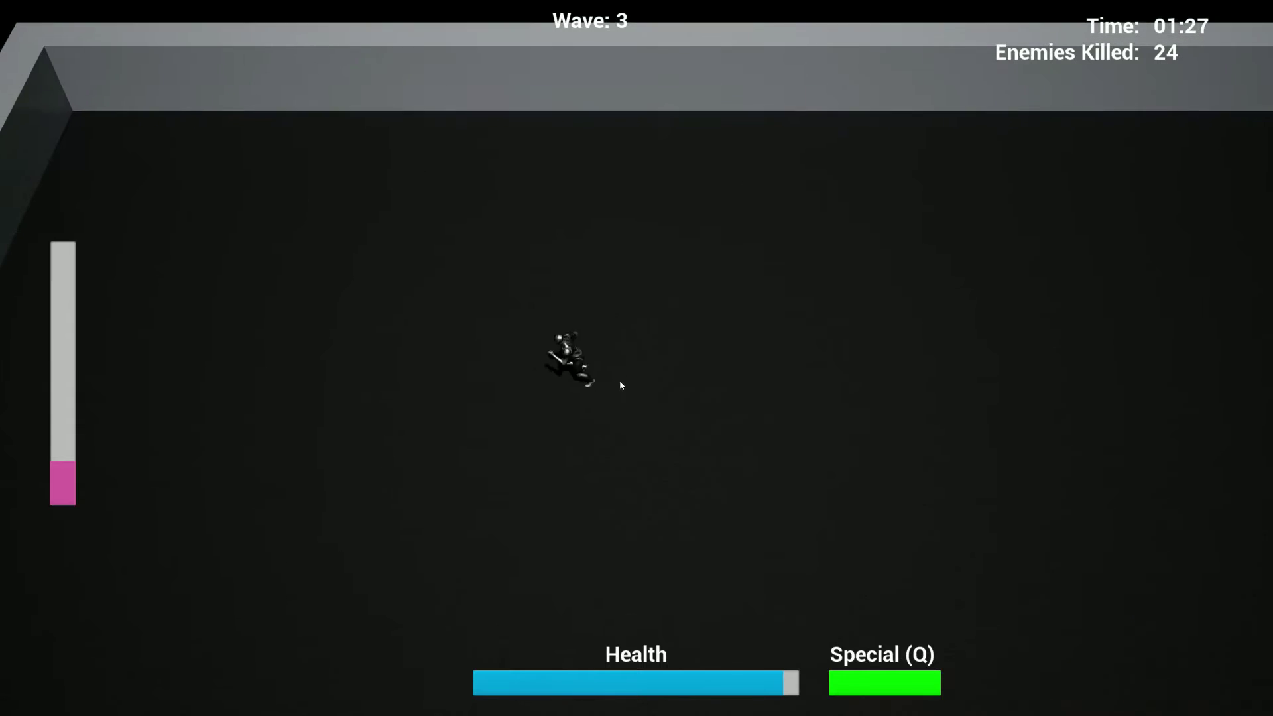
pyautogui.press('s')
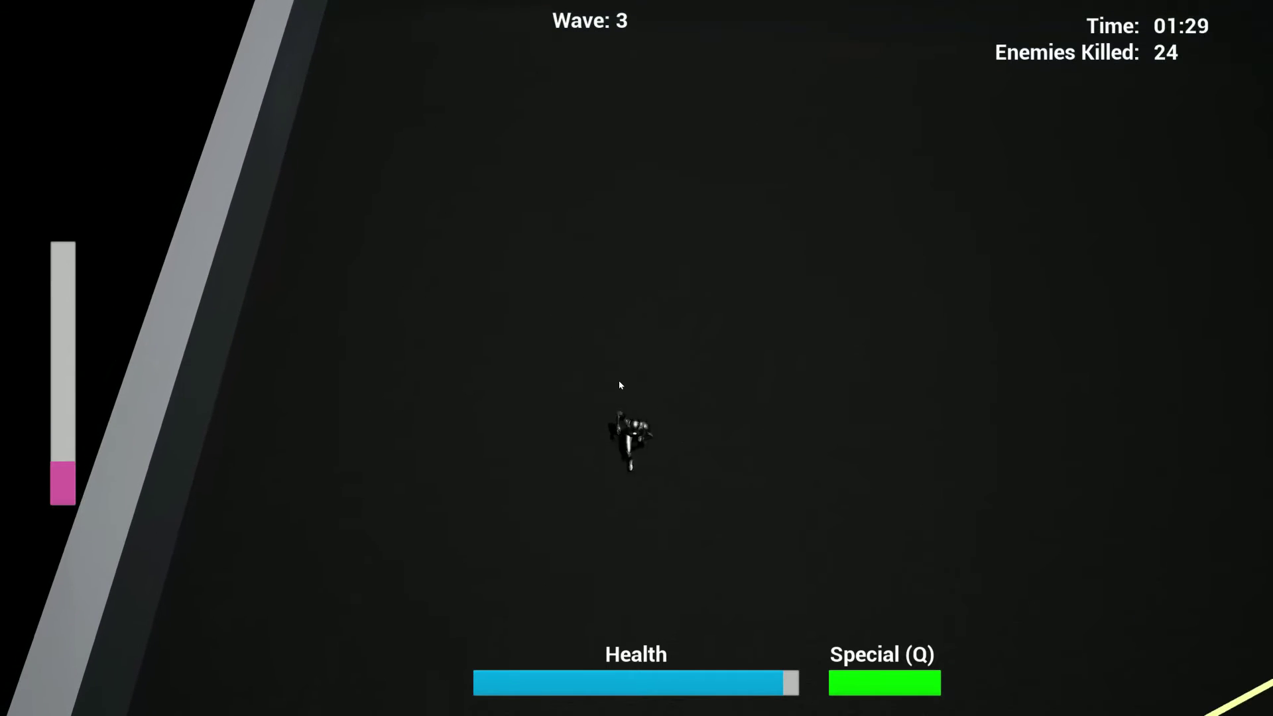
pyautogui.press('d')
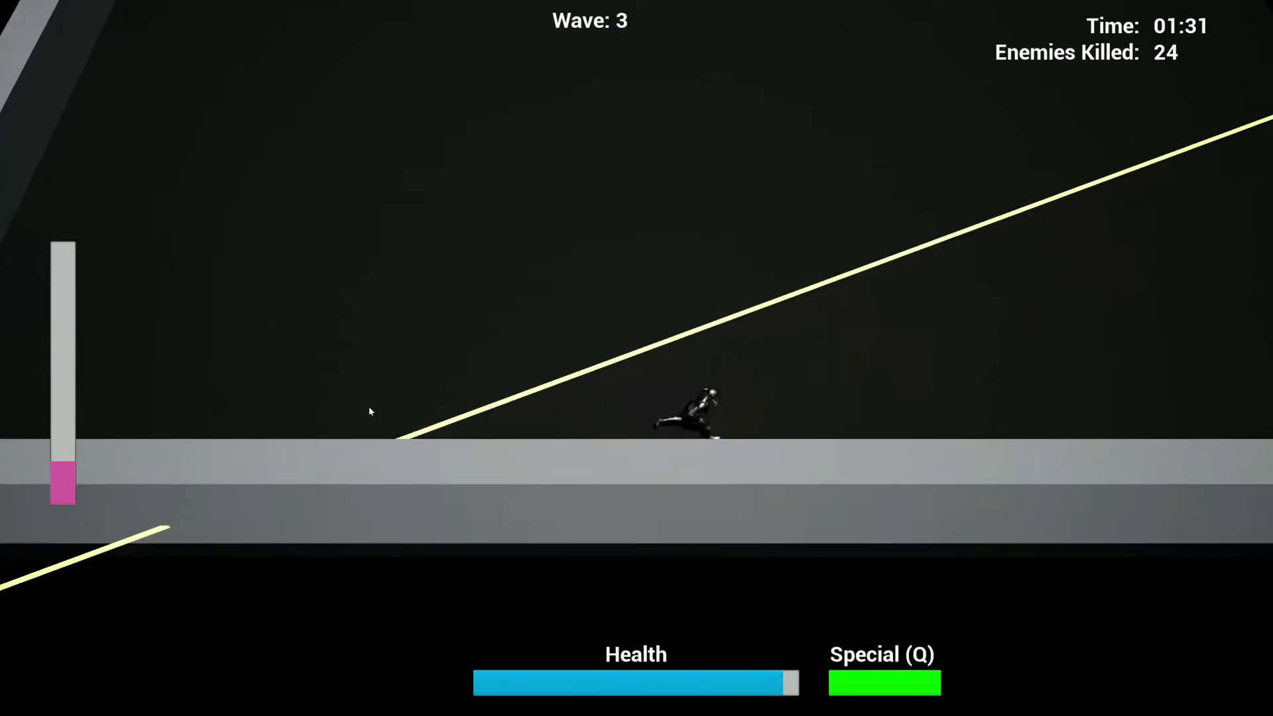
# Step: Dodge up-right along the laser into the corner, then run back left across the arena
pyautogui.press('w')
pyautogui.press('w')
pyautogui.press('d')
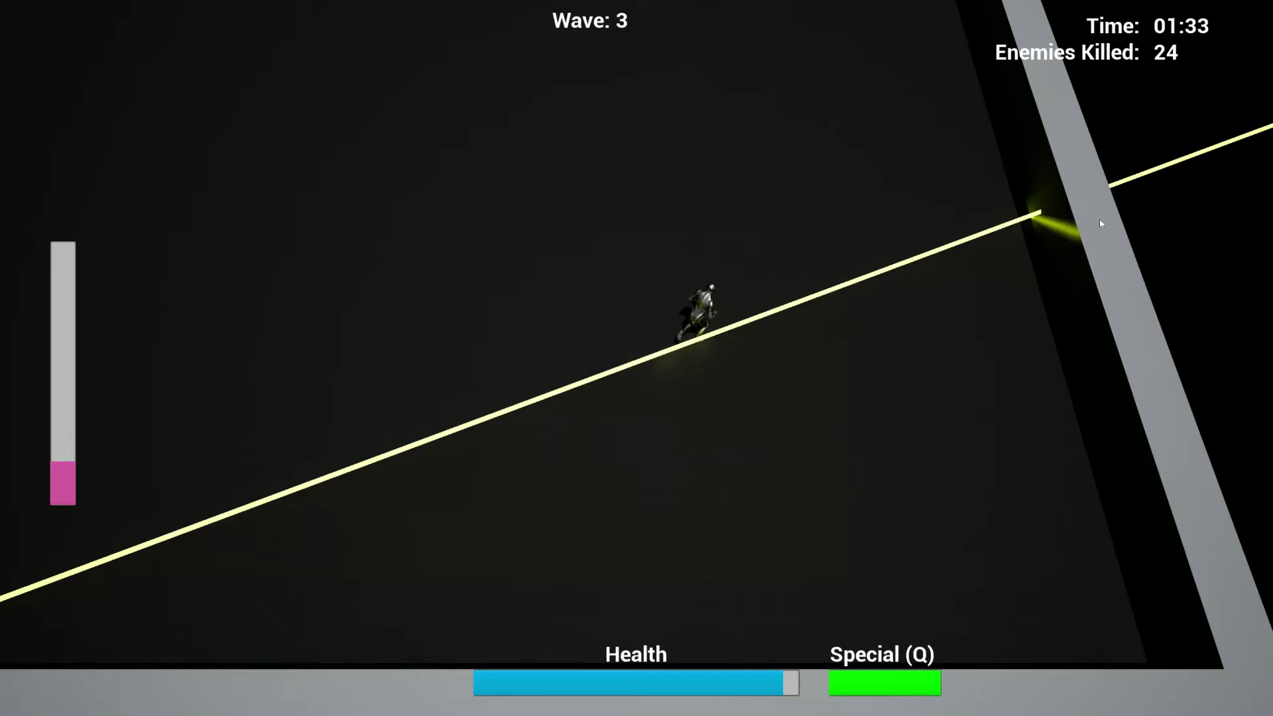
pyautogui.press('w')
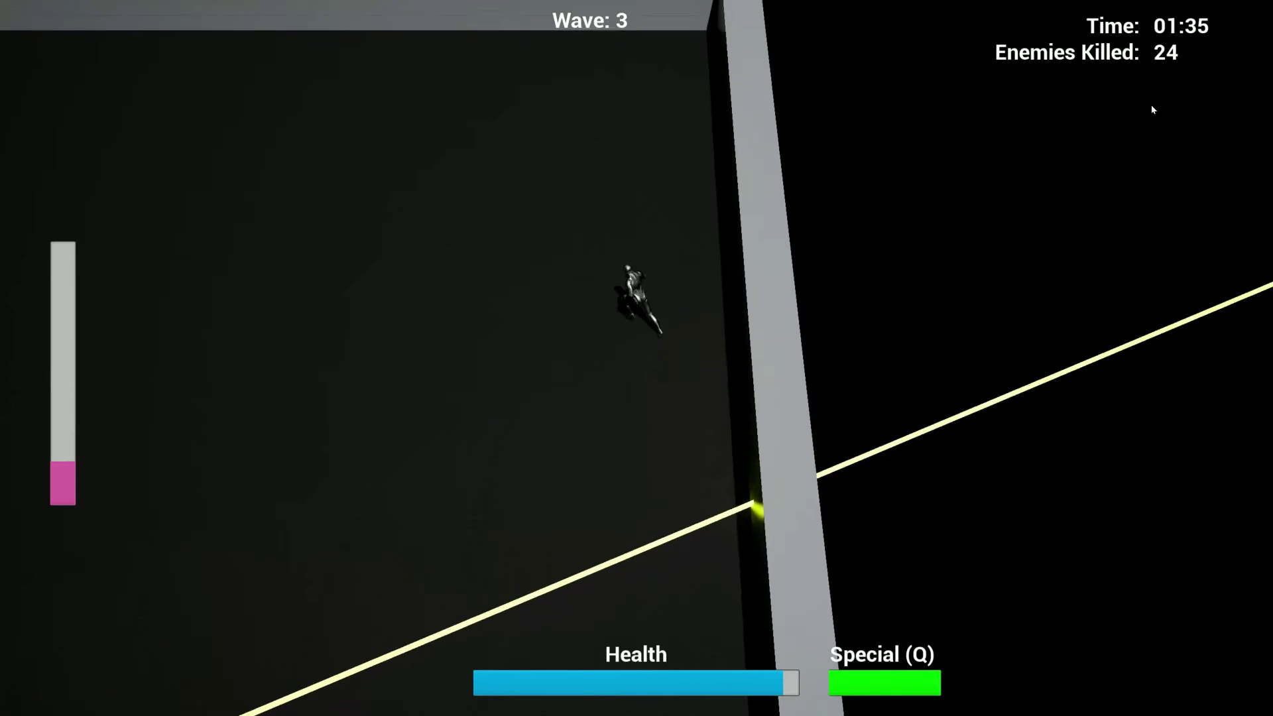
pyautogui.press('w')
pyautogui.press('d')
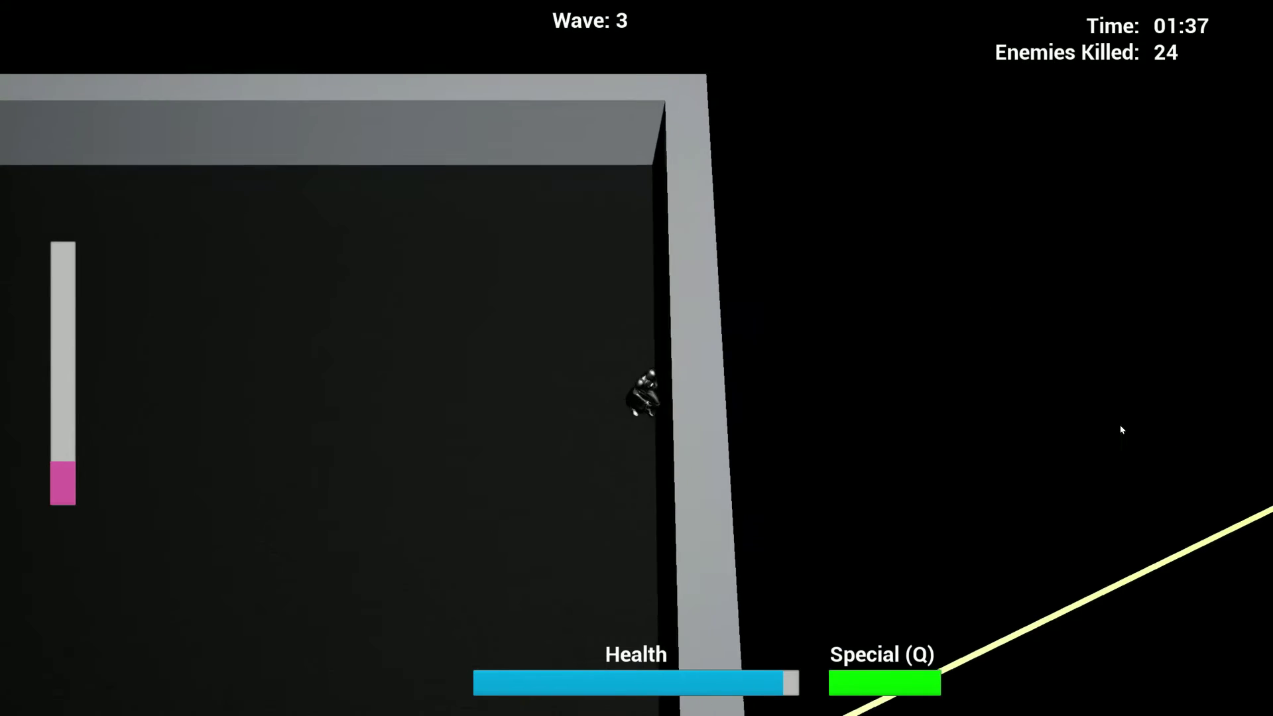
pyautogui.press('a')
pyautogui.press('s')
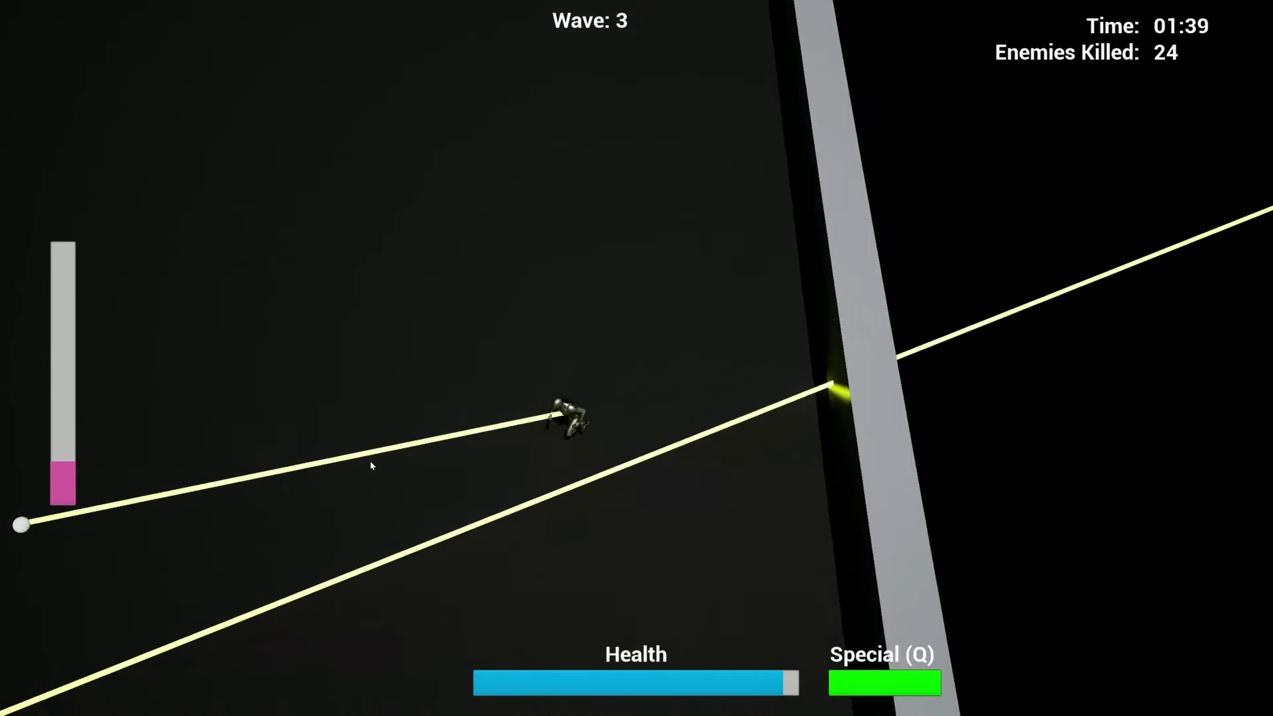
pyautogui.press('a')
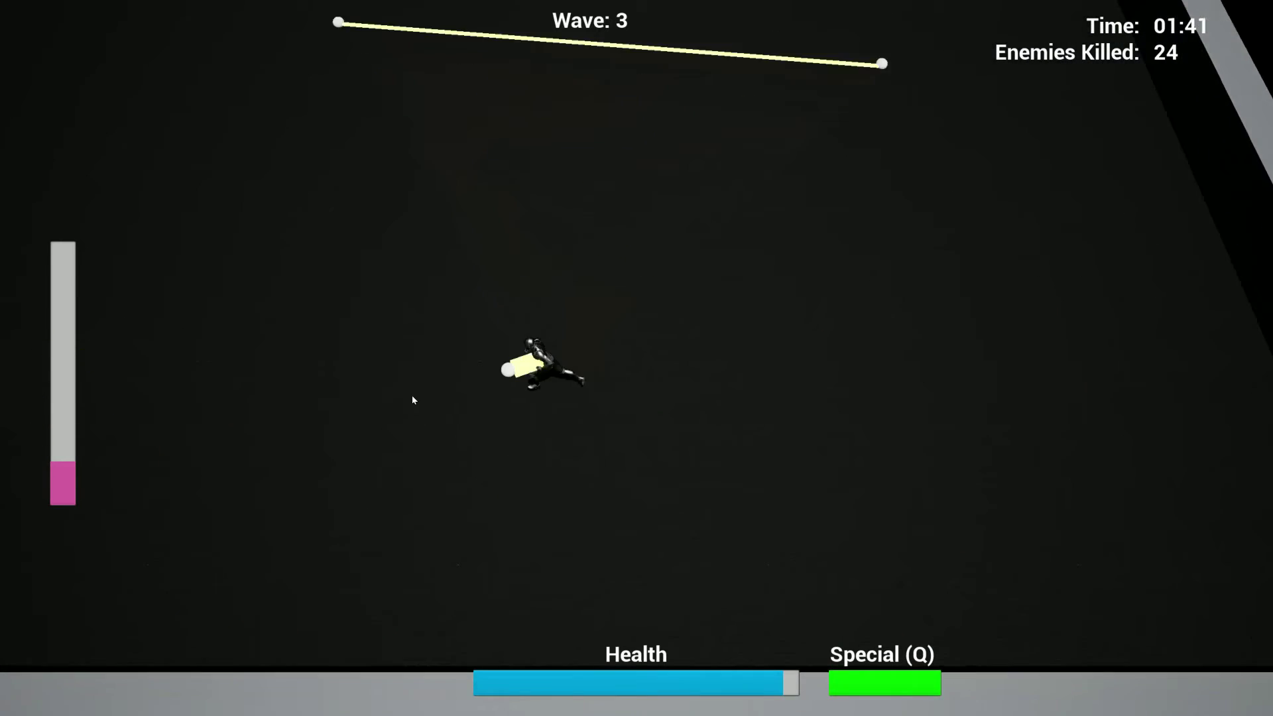
# Step: Weave between the new lasers: down-right, up-left, down-left, then down-right
pyautogui.press('d')
pyautogui.press('s')
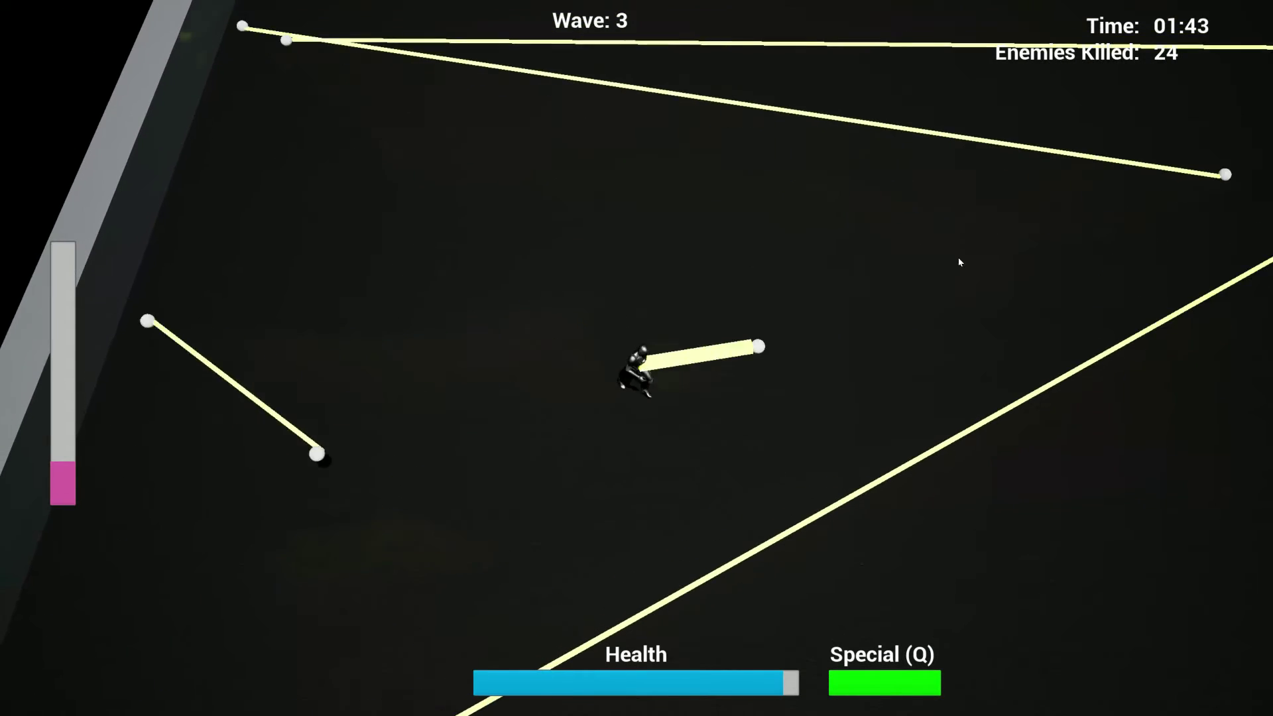
pyautogui.press('s')
pyautogui.press('d')
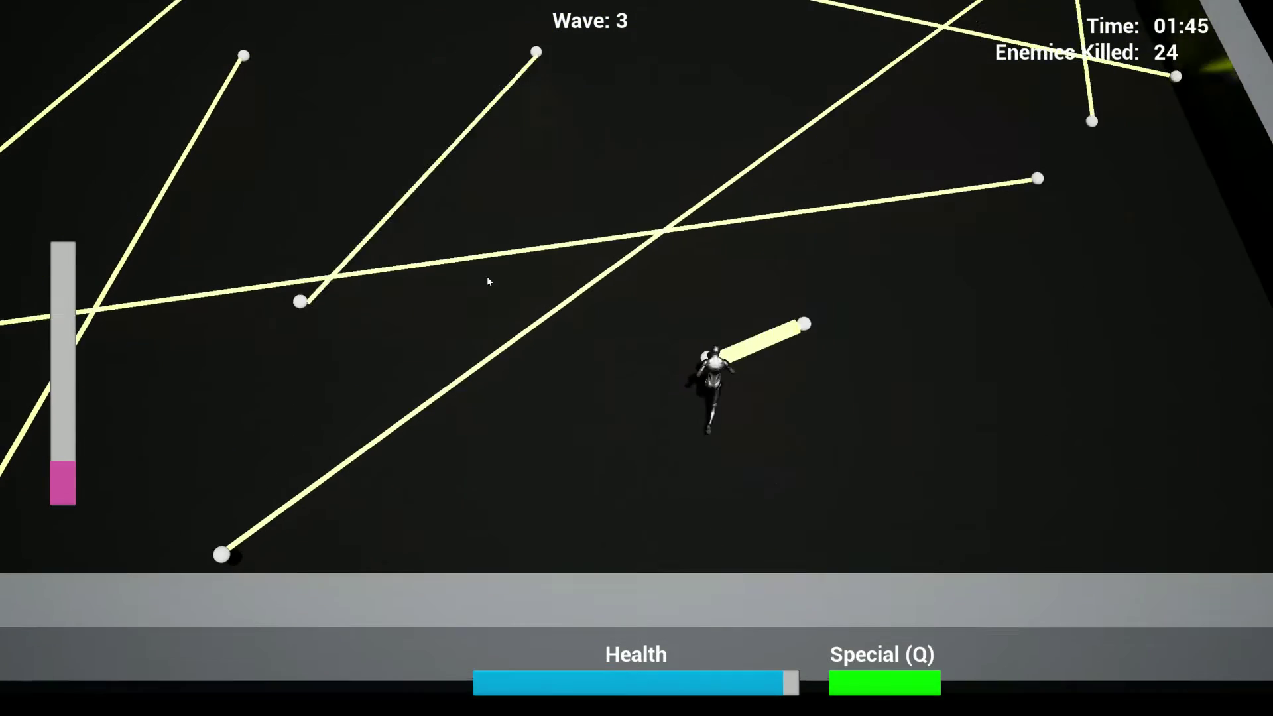
pyautogui.press('w')
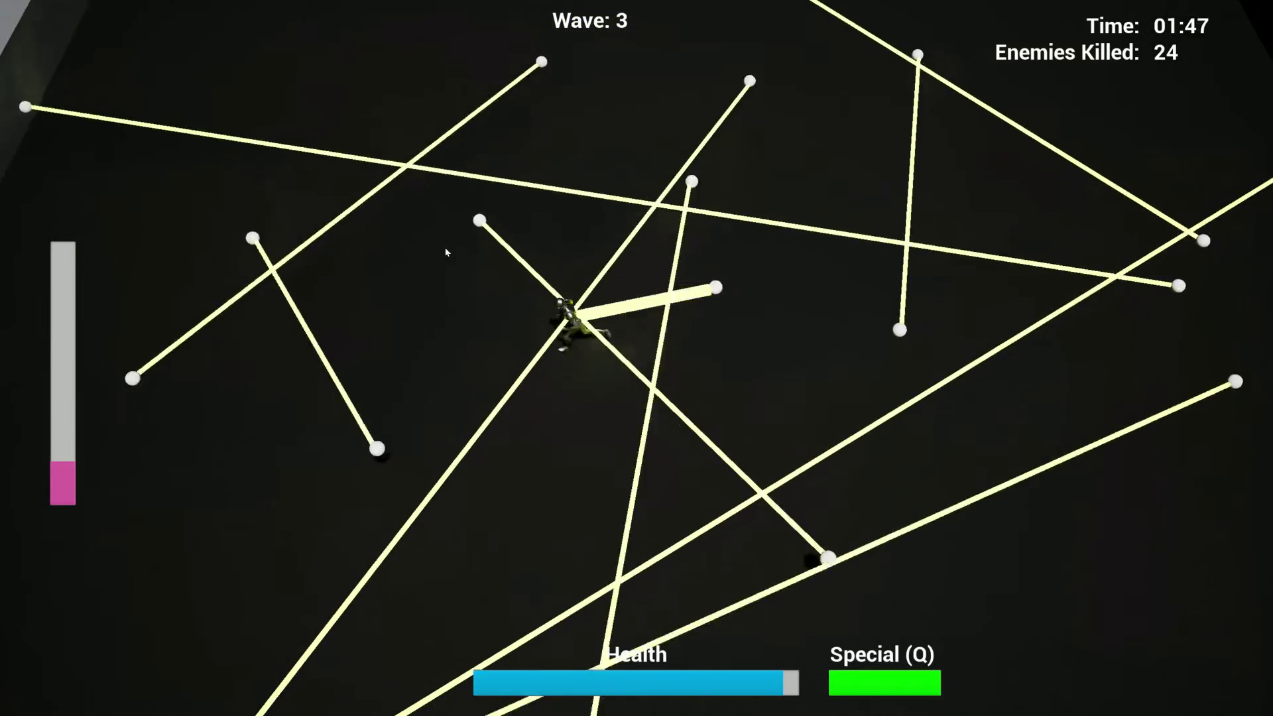
pyautogui.press('a')
pyautogui.press('s')
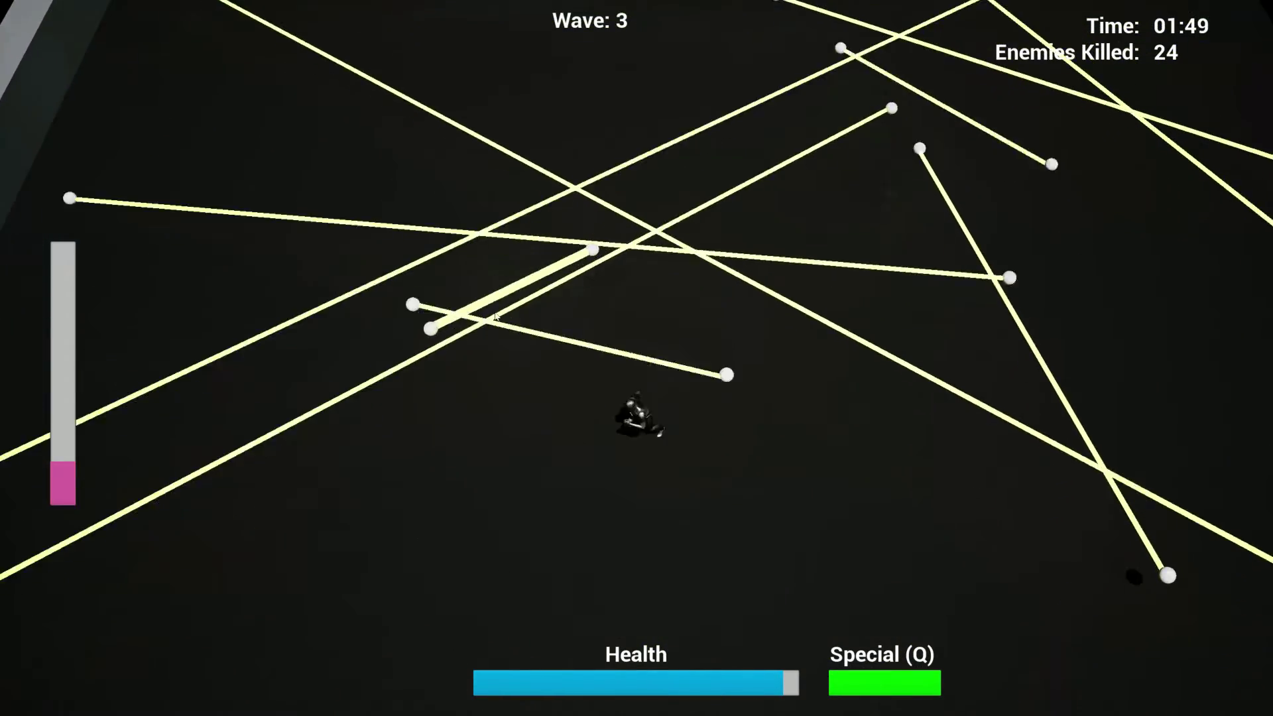
pyautogui.press('a')
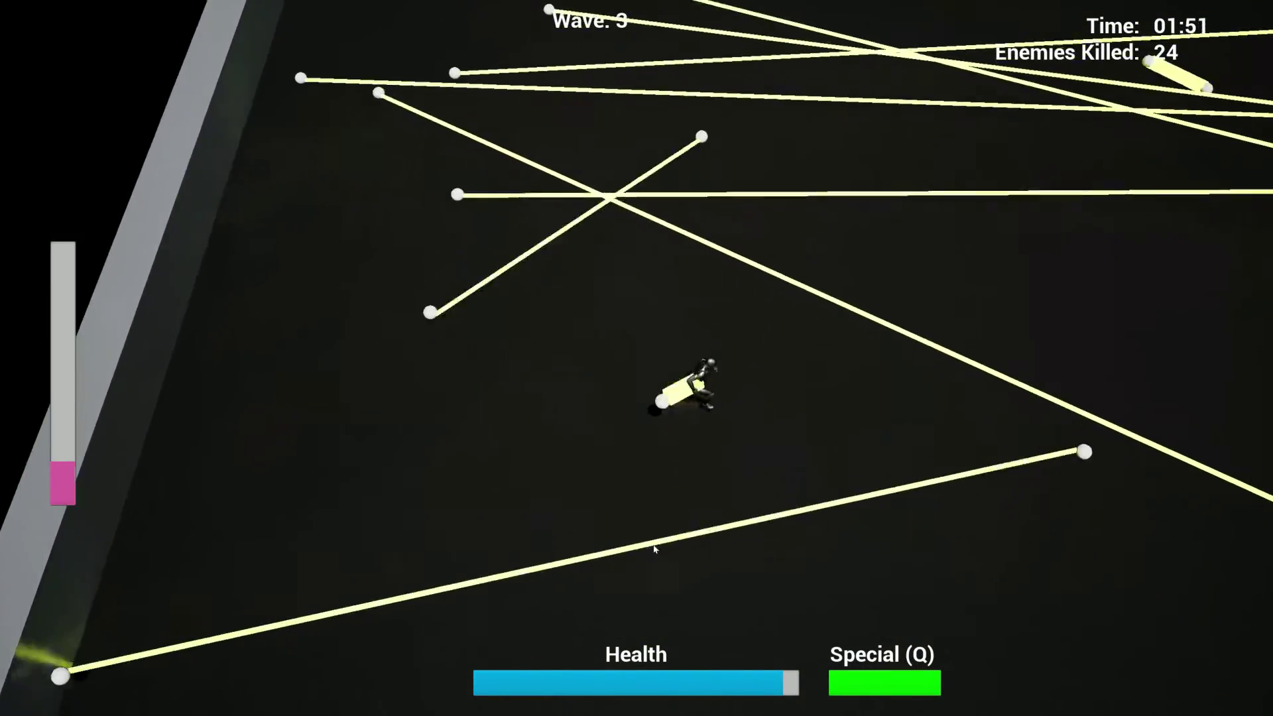
pyautogui.press('d')
pyautogui.press('s')
# Step: Trigger the Q special, keep dodging the lasers, then pause with Esc
pyautogui.press('q')
pyautogui.press('d')
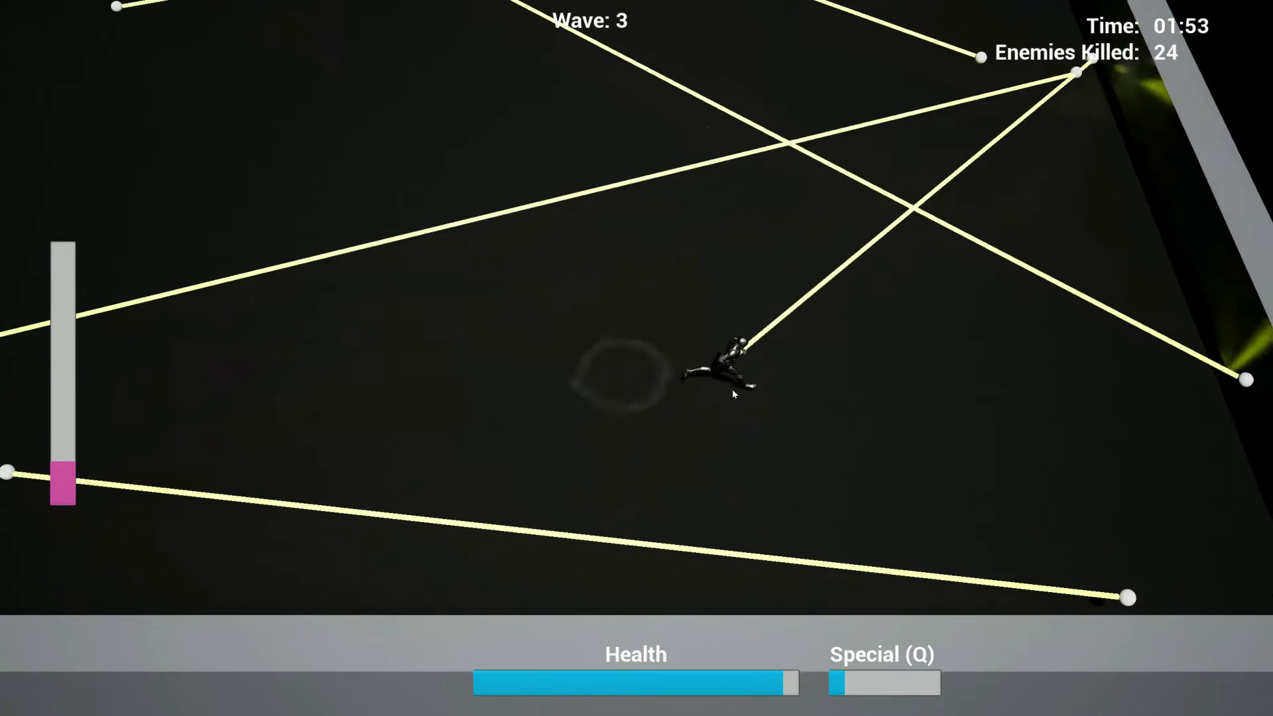
pyautogui.press('w')
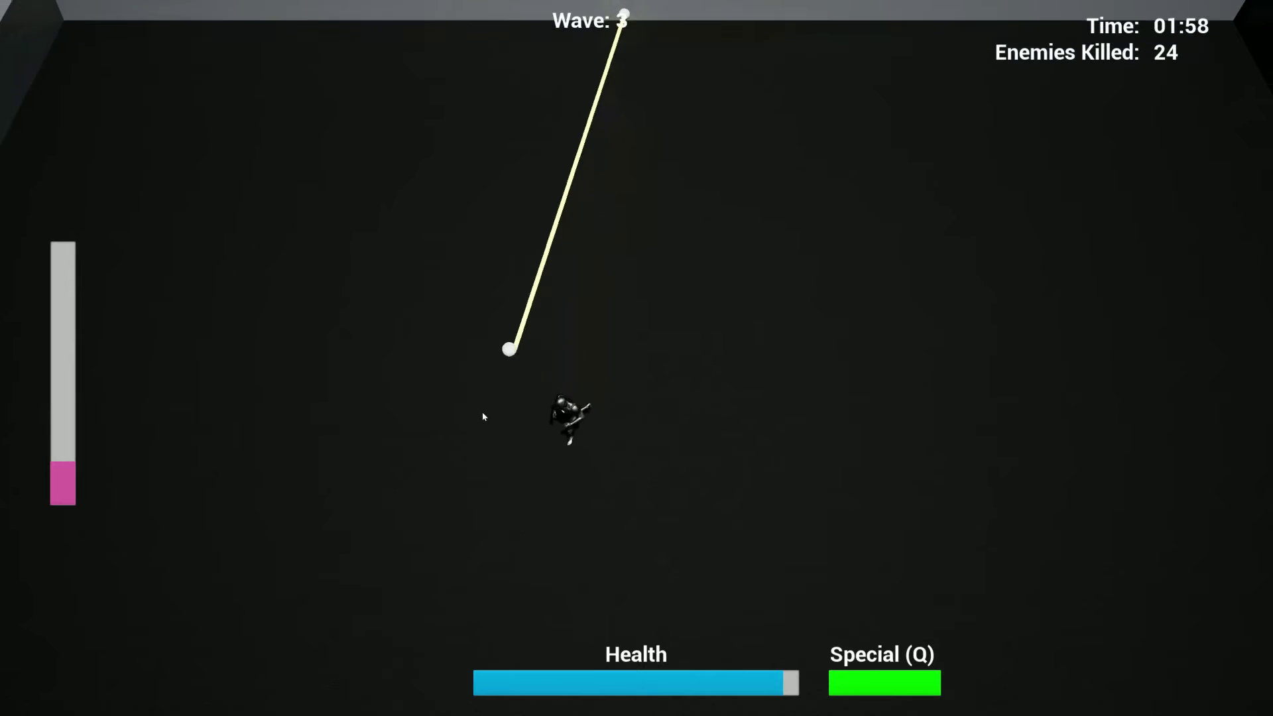
pyautogui.press('a')
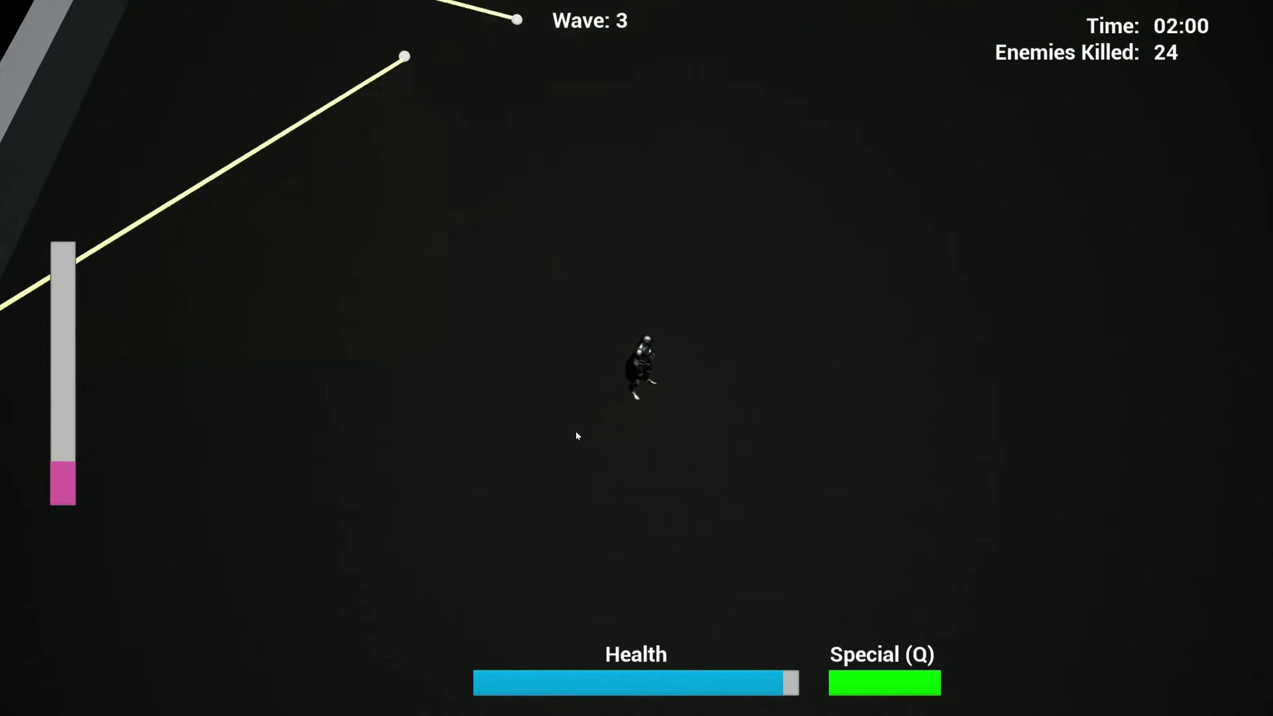
pyautogui.press('Escape')
# Step: Quit the paused run, then tether red triangles to the lower right, right, ahead and left
pyautogui.click(515, 453)
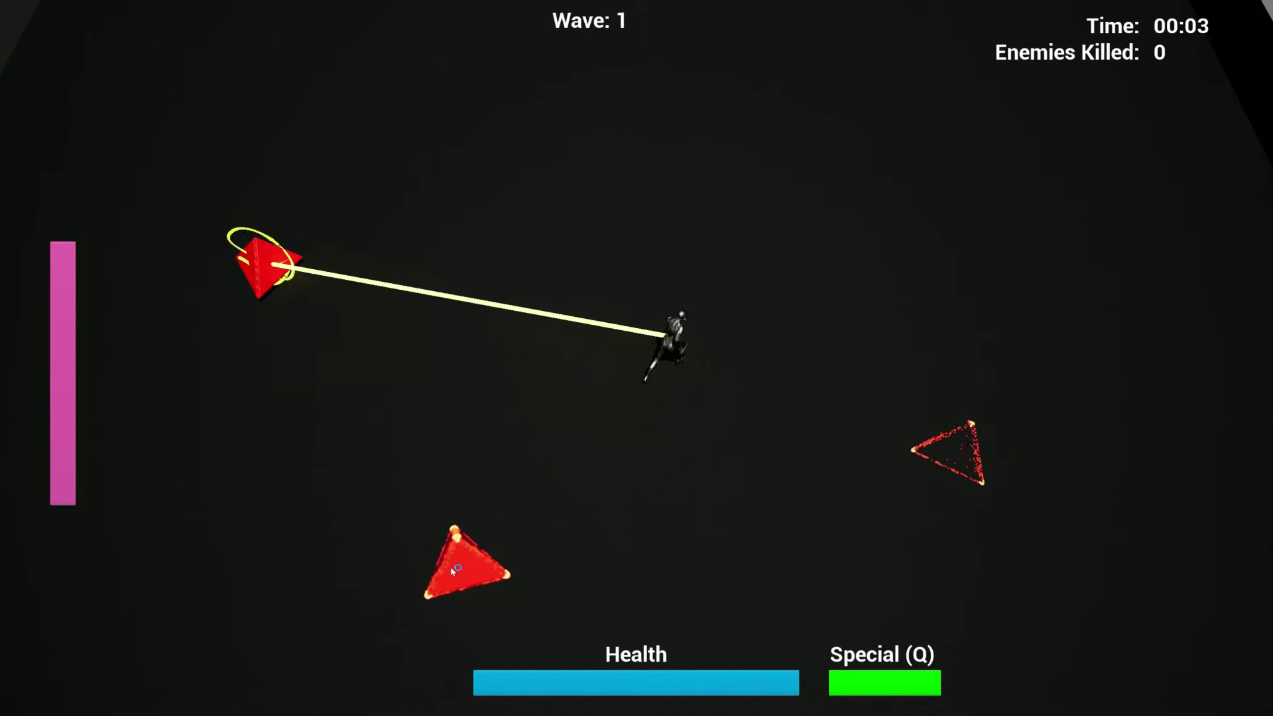
pyautogui.click(796, 511)
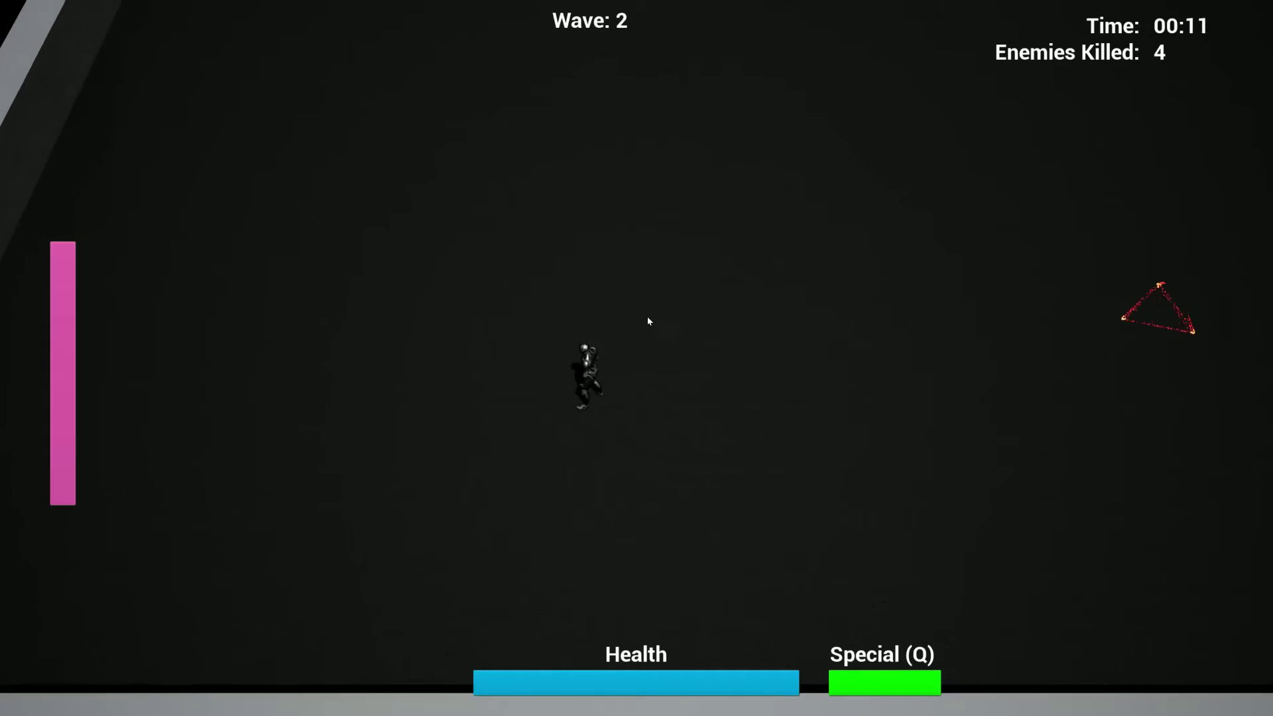
pyautogui.click(1092, 308)
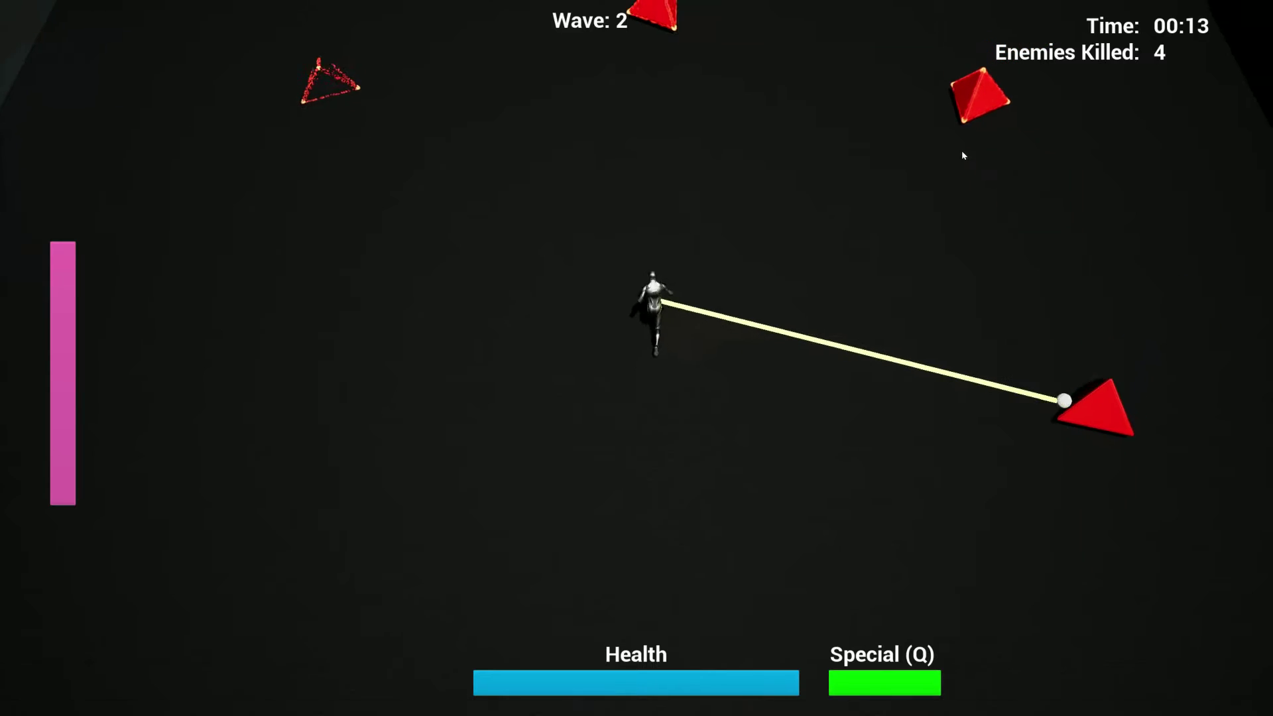
pyautogui.click(654, 90)
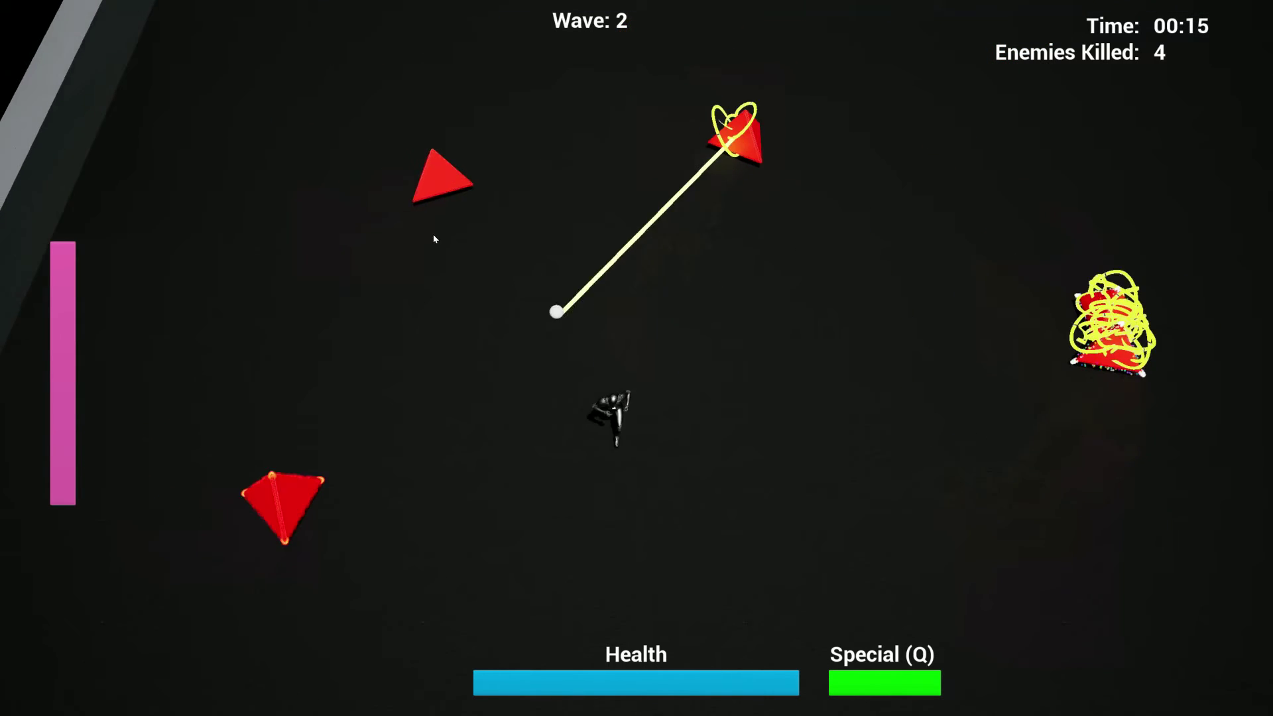
pyautogui.click(417, 422)
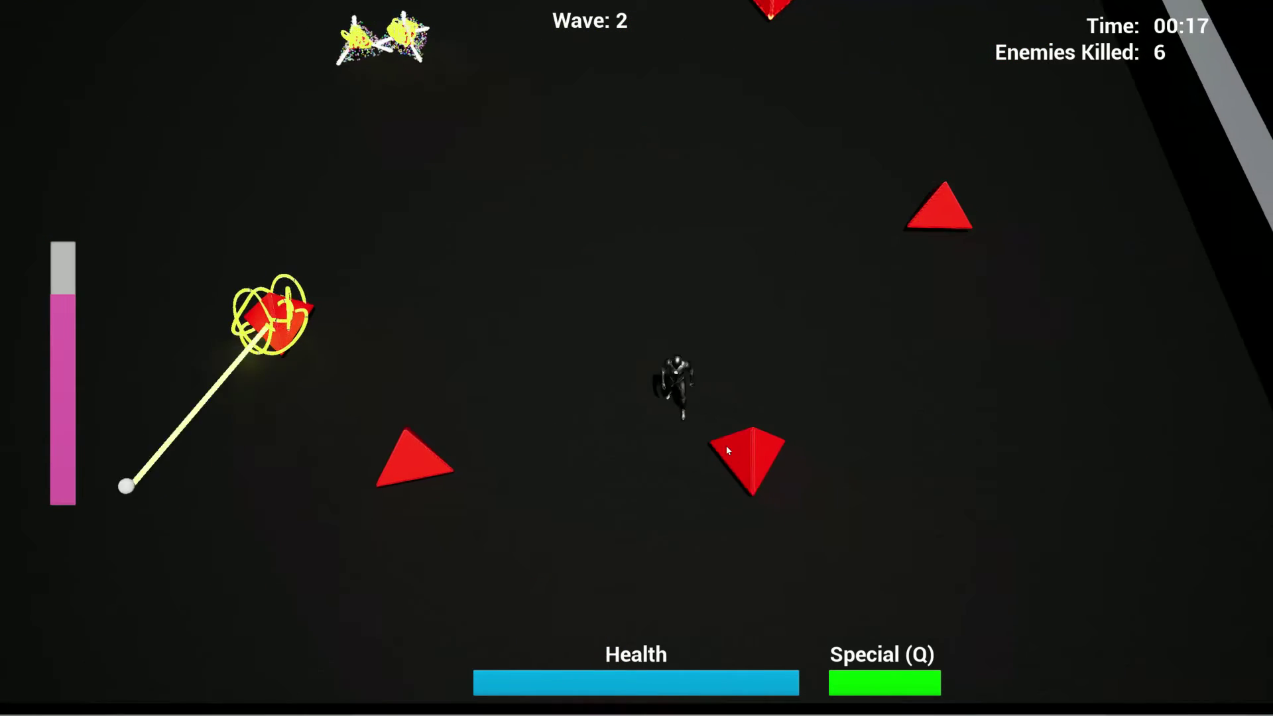
# Step: Tether the nearby triangles and close in to finish them, reaching 12 kills
pyautogui.click(801, 309)
pyautogui.click(505, 511)
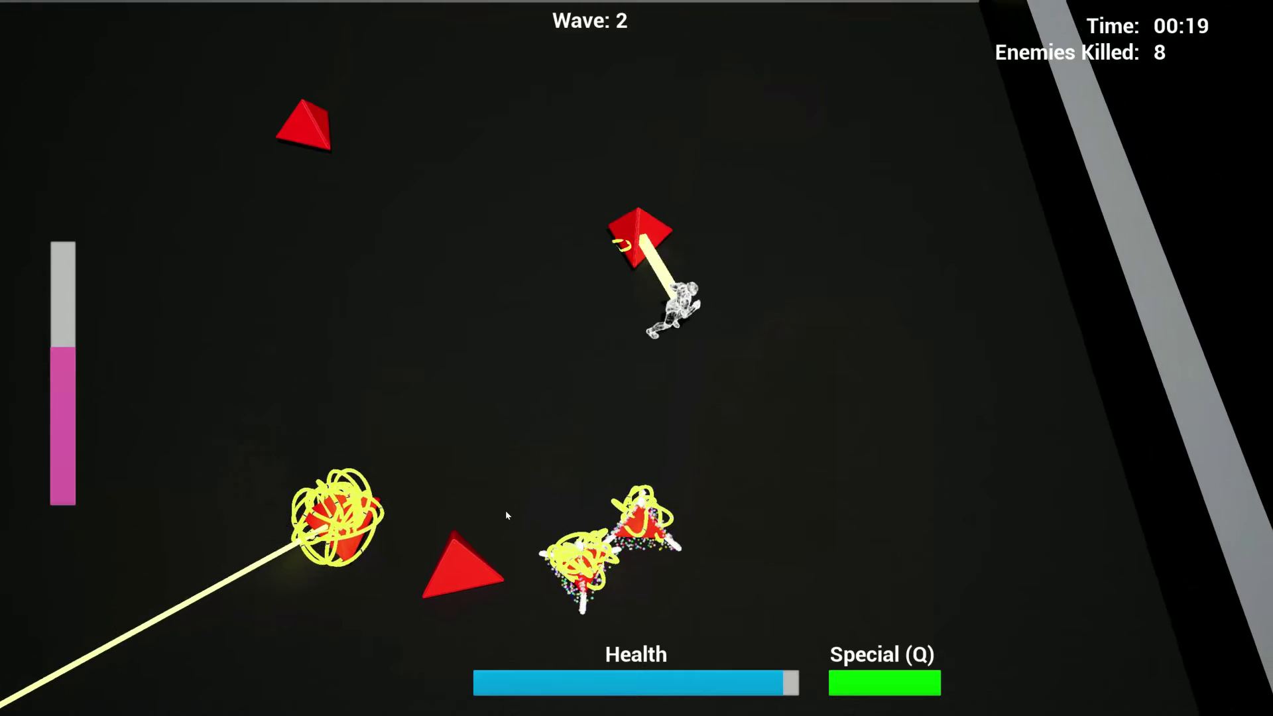
pyautogui.press('a')
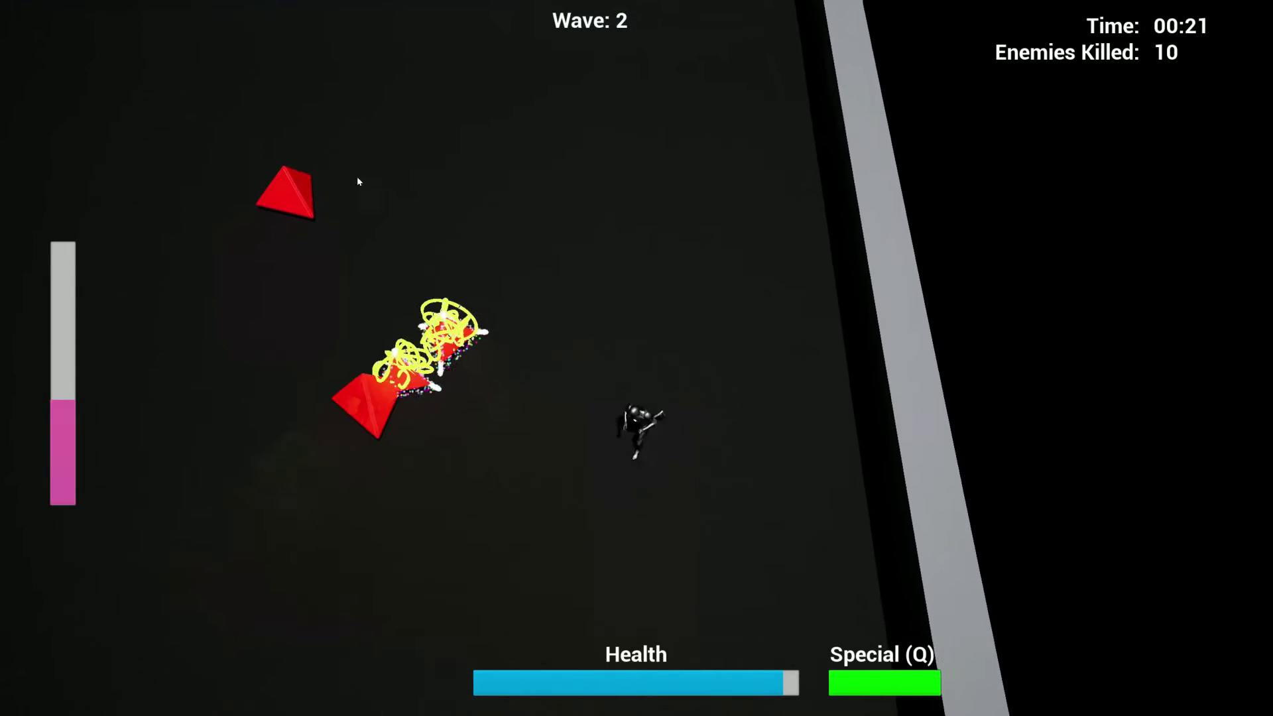
pyautogui.press('d')
pyautogui.click(727, 373)
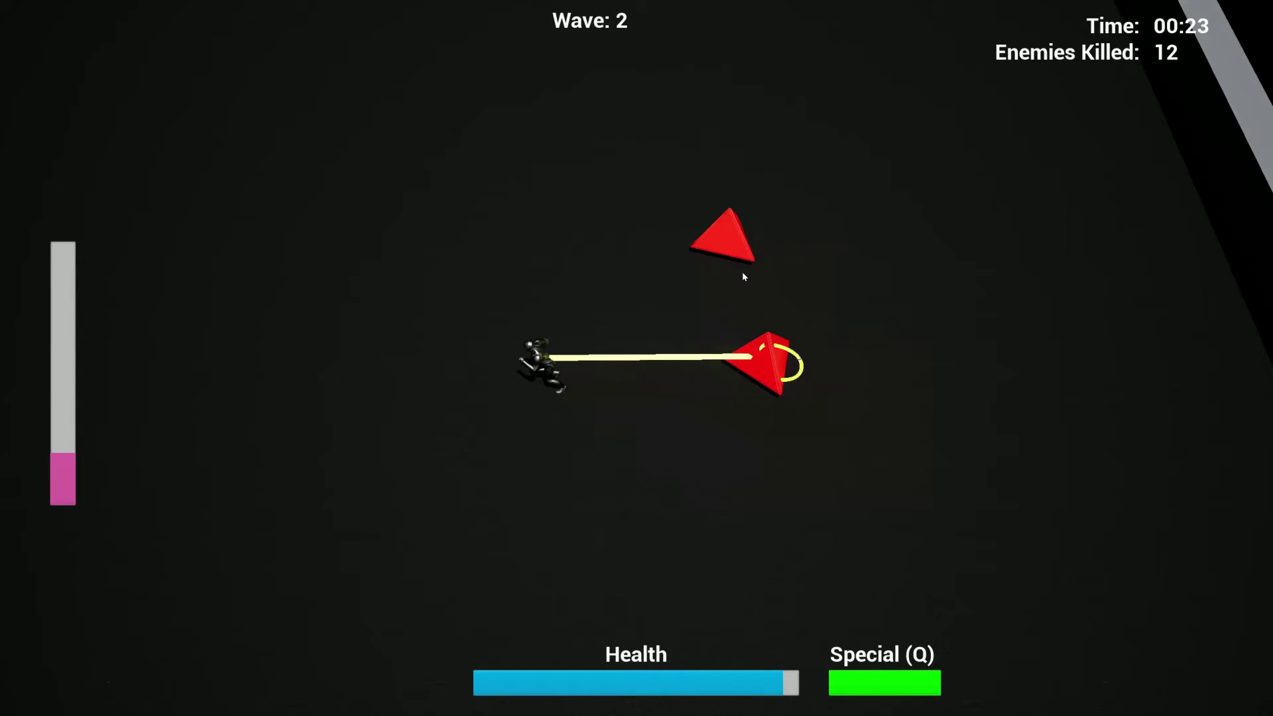
pyautogui.press('d')
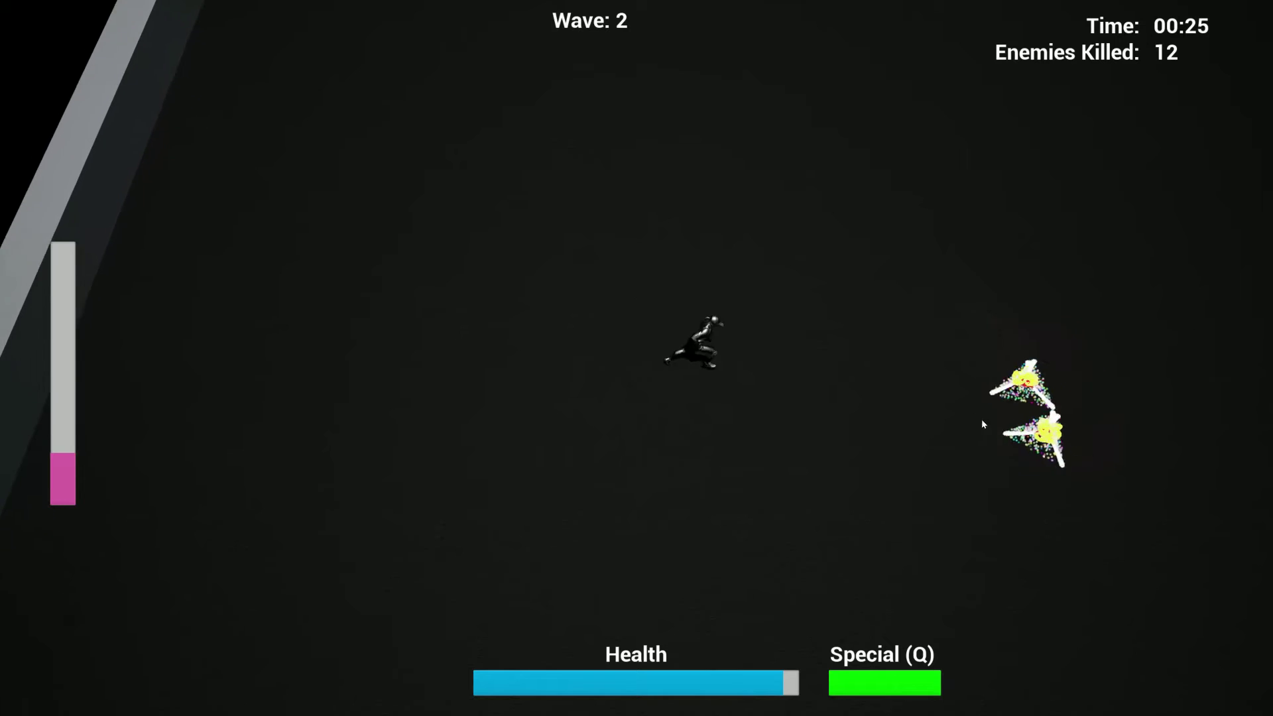
# Step: Reposition while two blue enemies are tethered, then unleash the Q special on them
pyautogui.press('a')
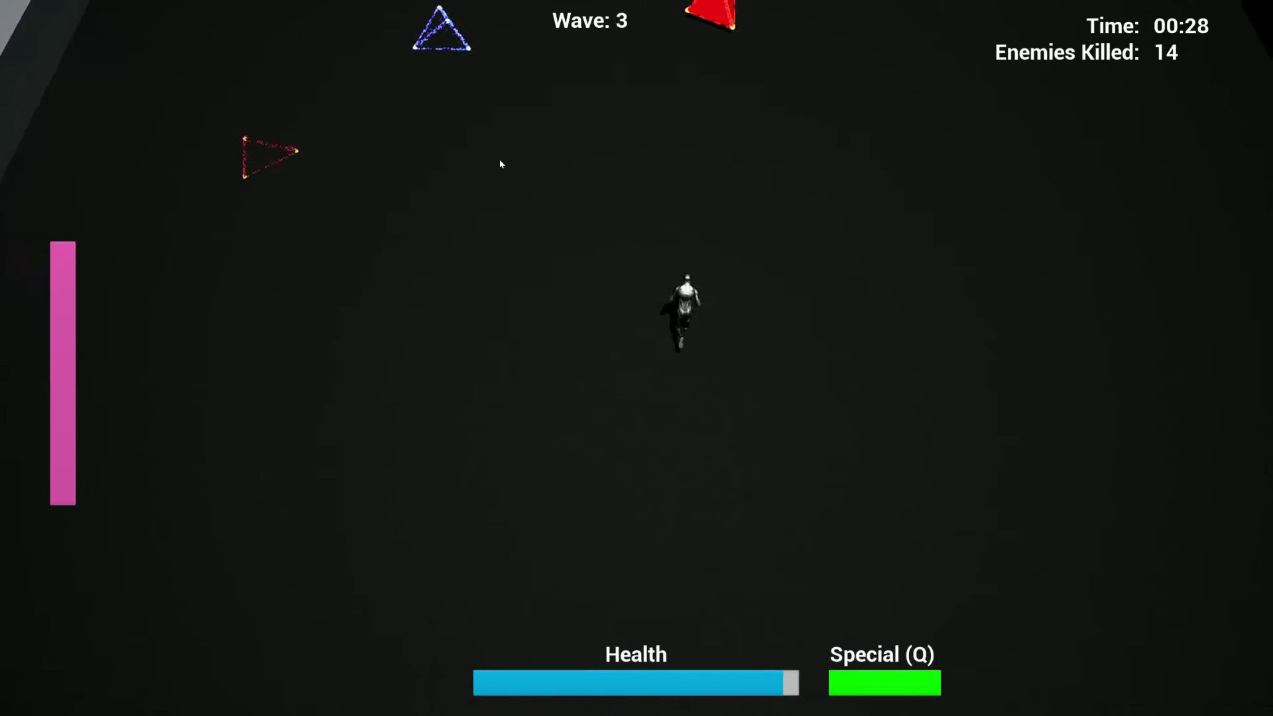
pyautogui.press('a')
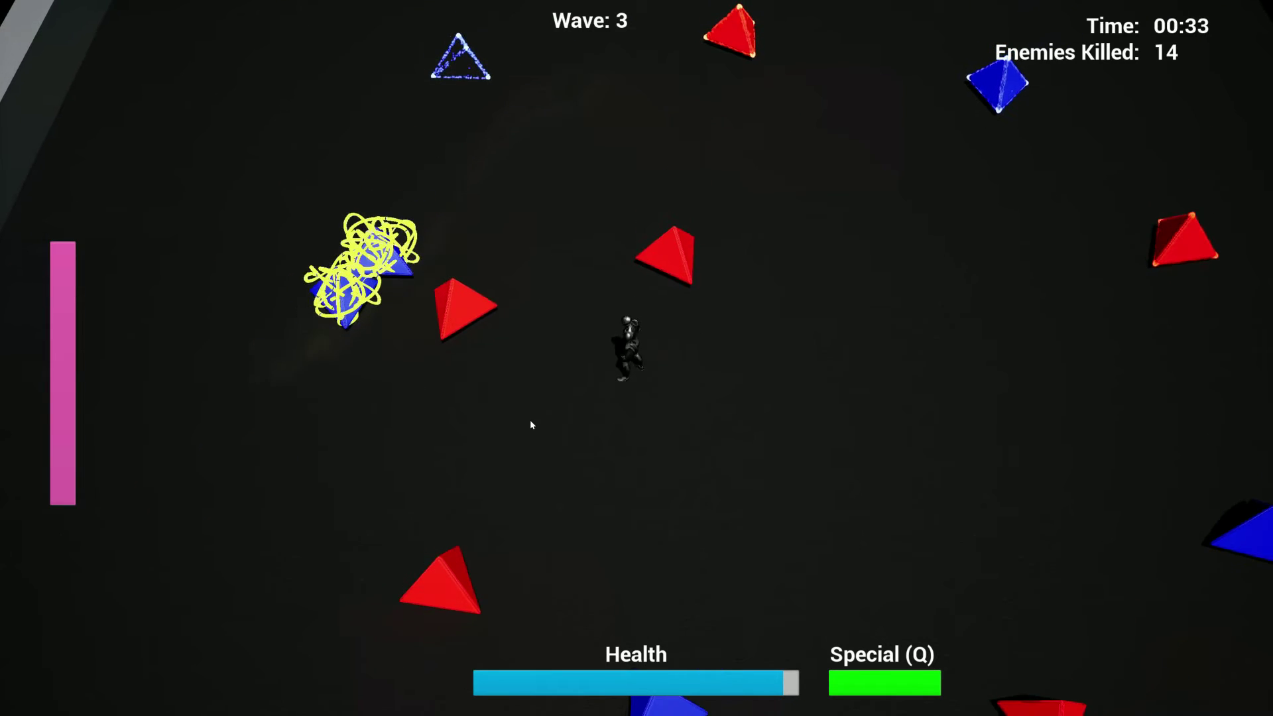
pyautogui.press('q')
pyautogui.press('a')
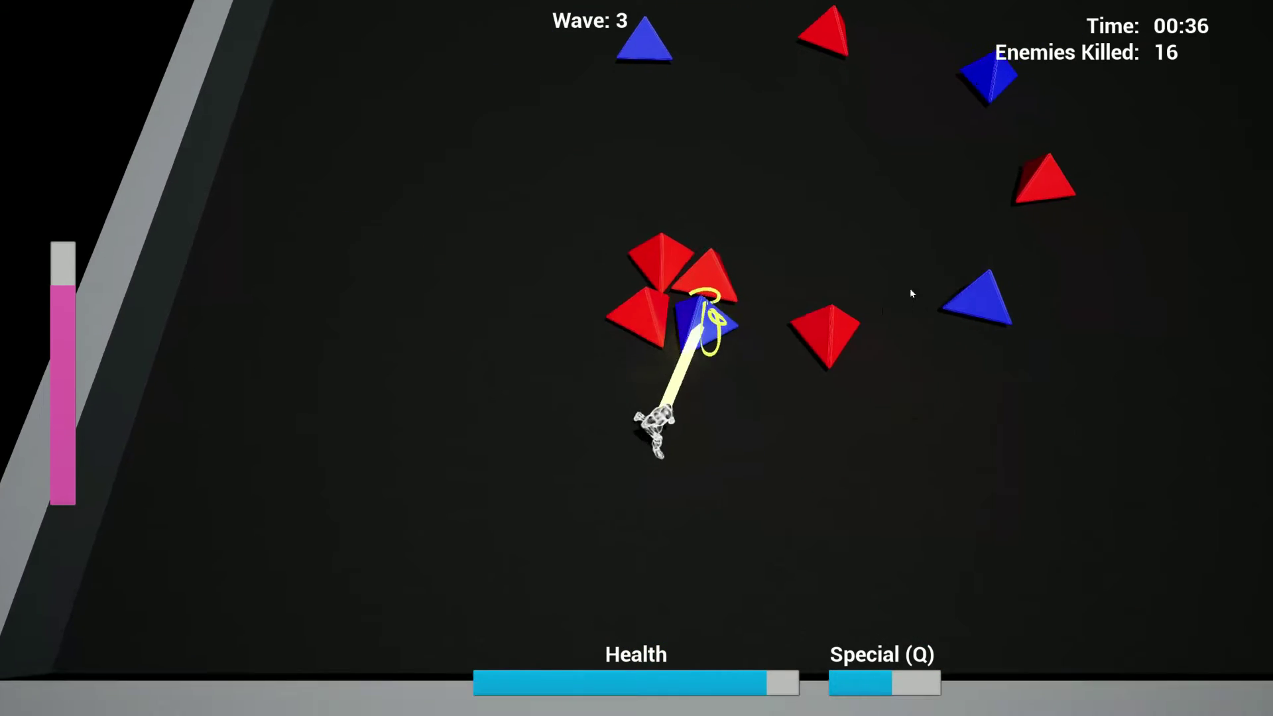
# Step: Move down-right, up toward the blue triangle, then south-west around the enemy cluster
pyautogui.press('s')
pyautogui.press('d')
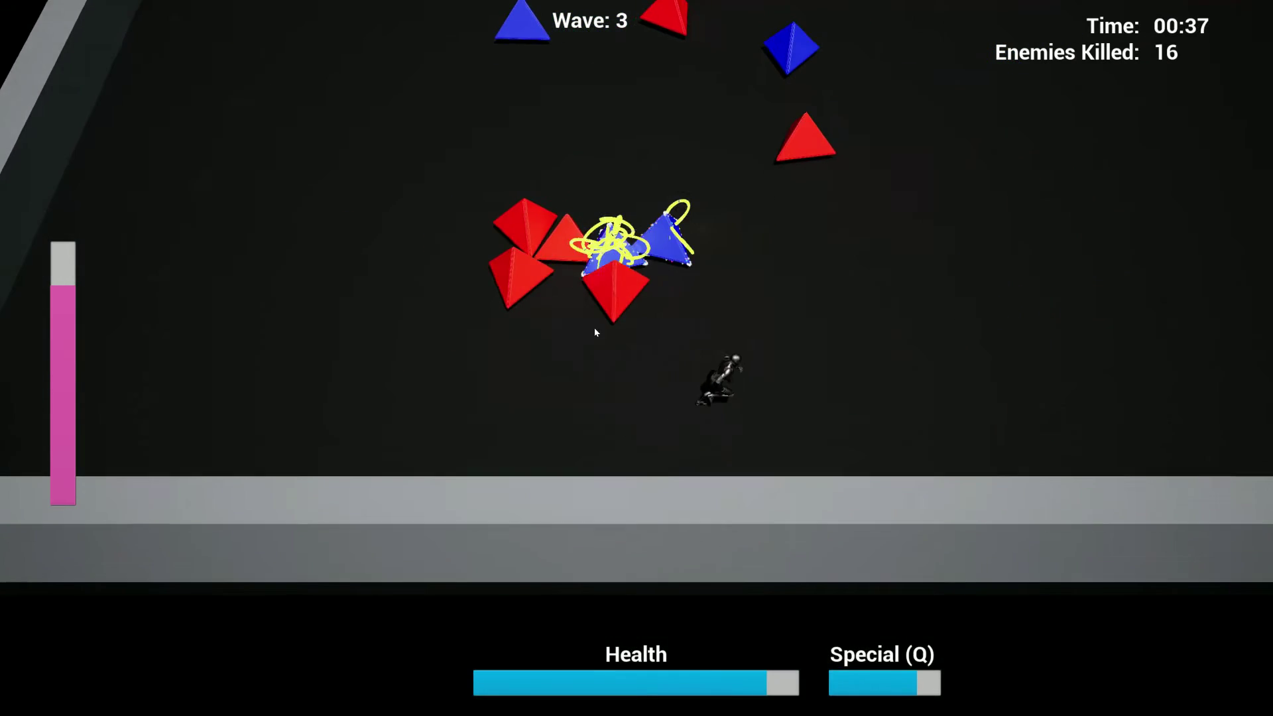
pyautogui.press('w')
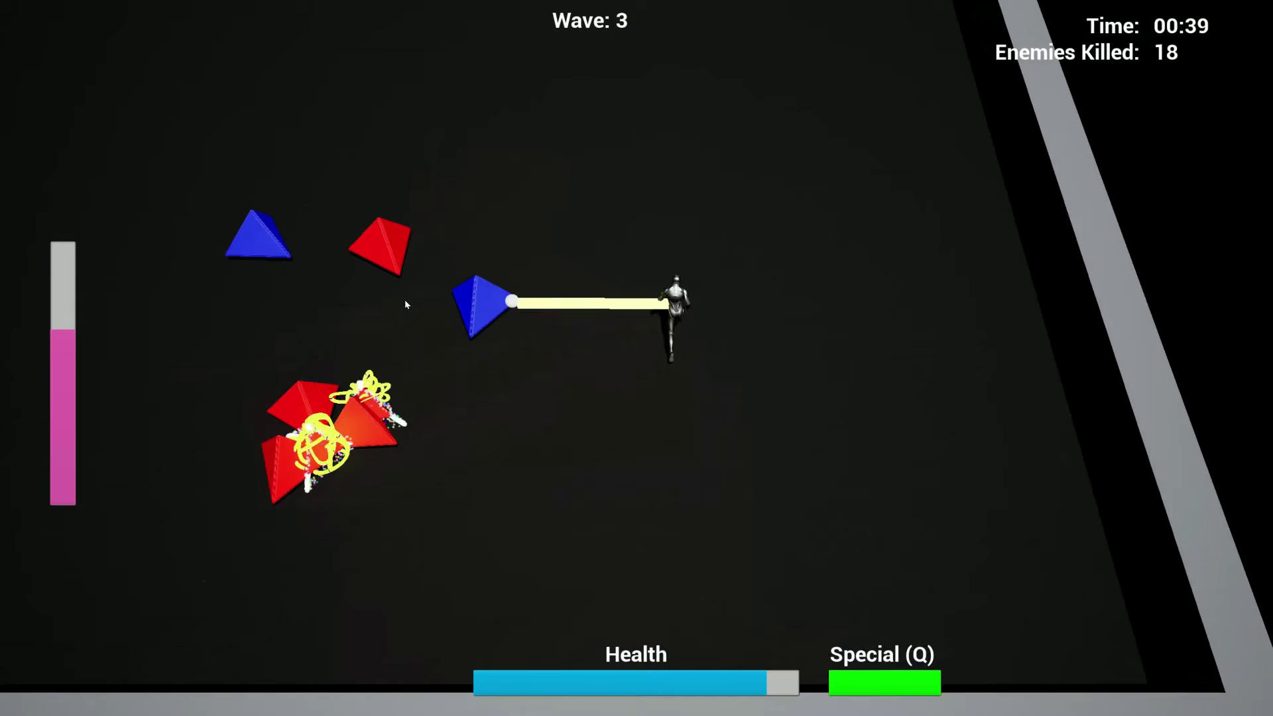
pyautogui.press('w')
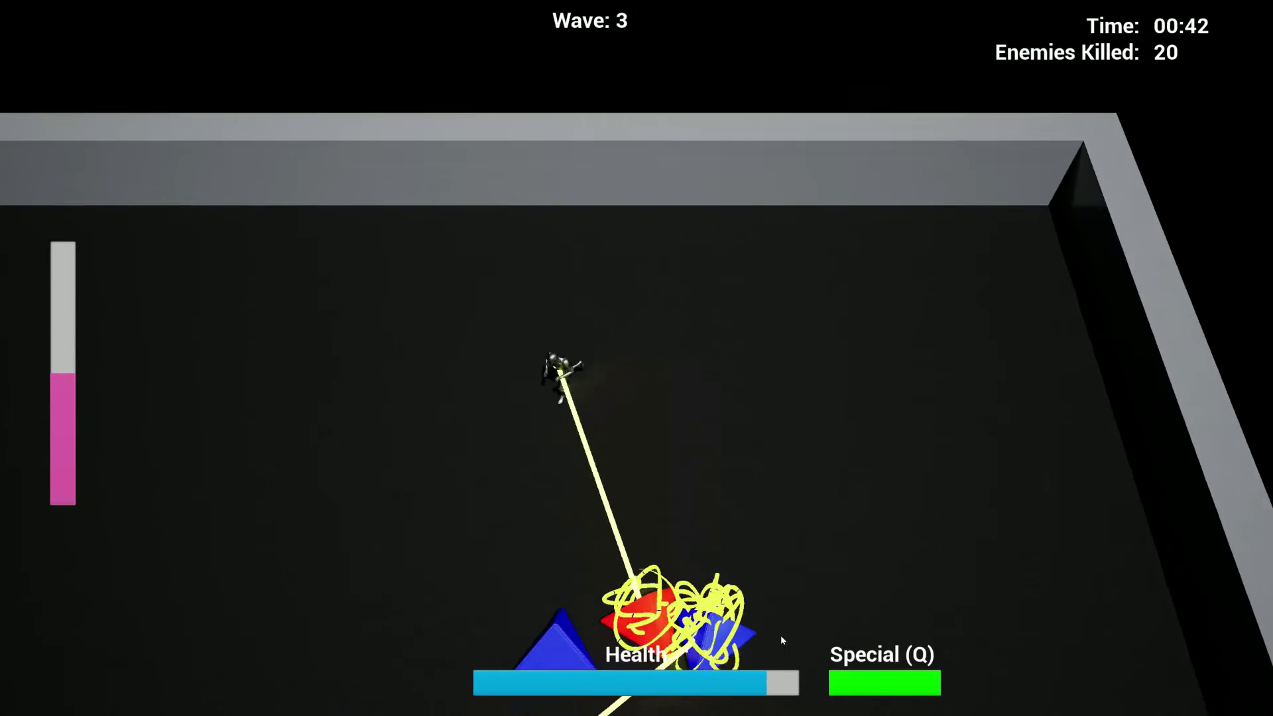
pyautogui.press('s')
pyautogui.press('a')
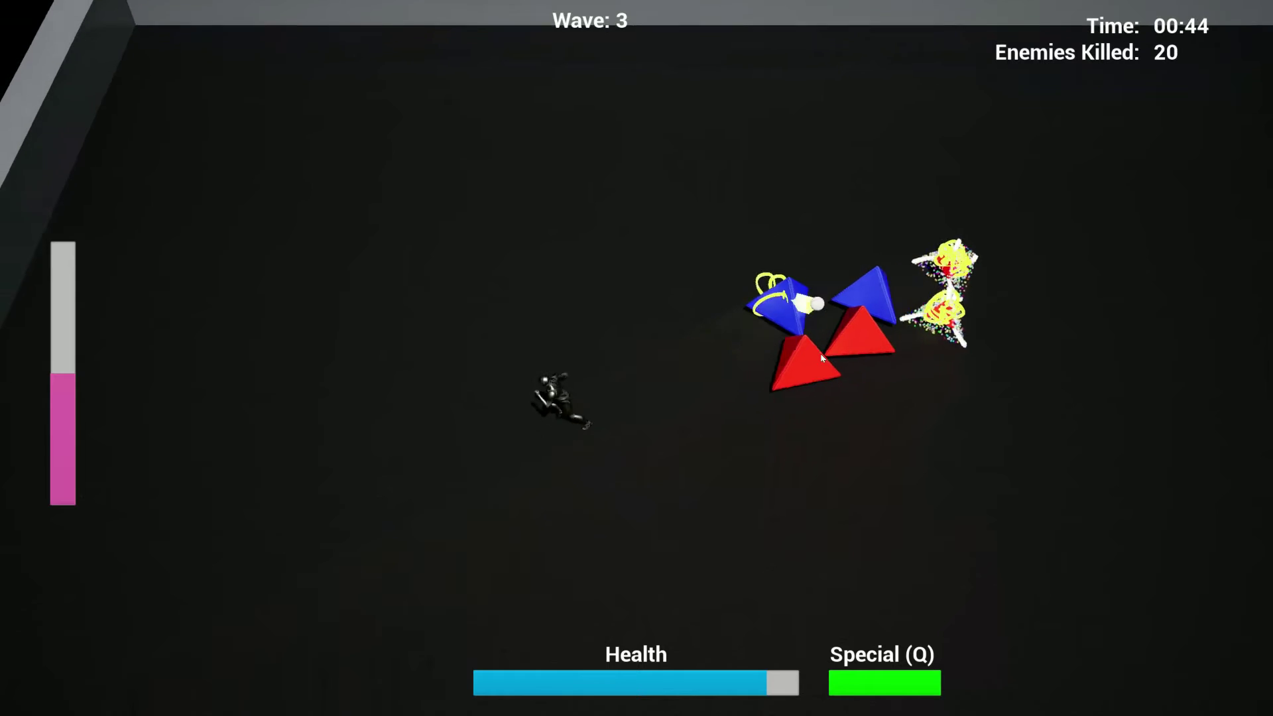
# Step: Circle the remaining triangles, pulling tethers across them to destroy the last blue enemy
pyautogui.press('d')
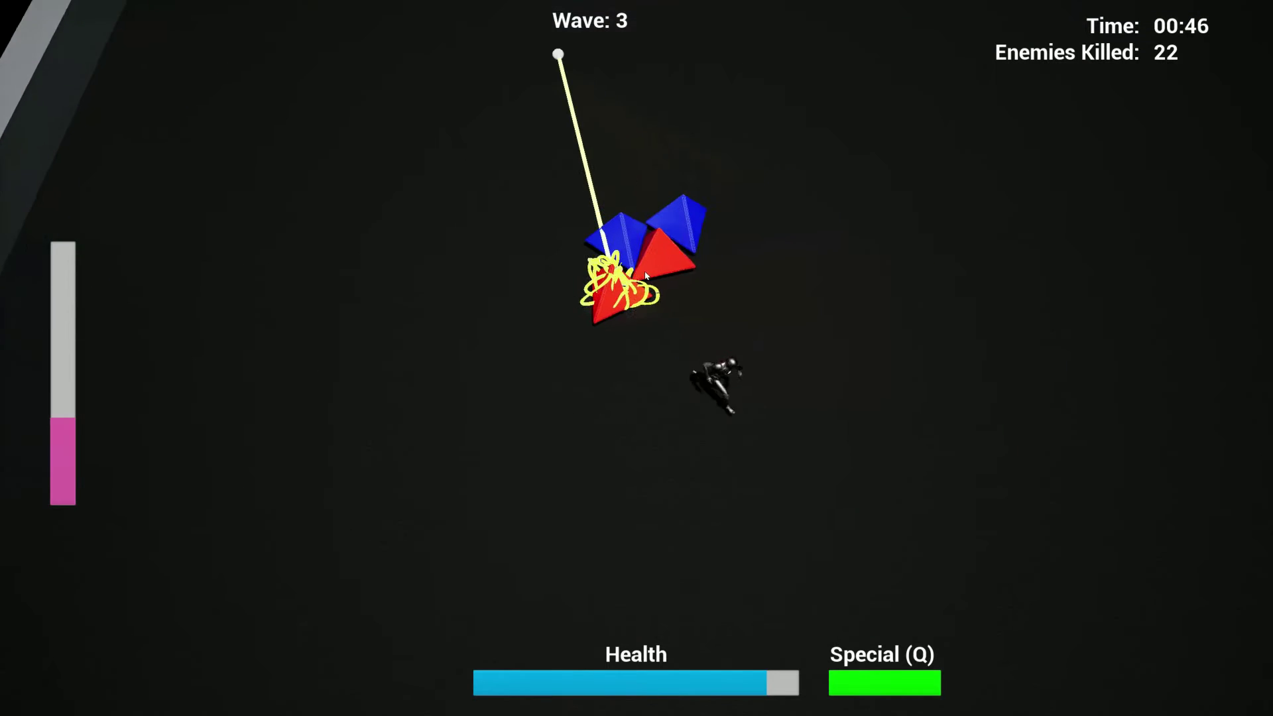
pyautogui.press('s')
pyautogui.press('d')
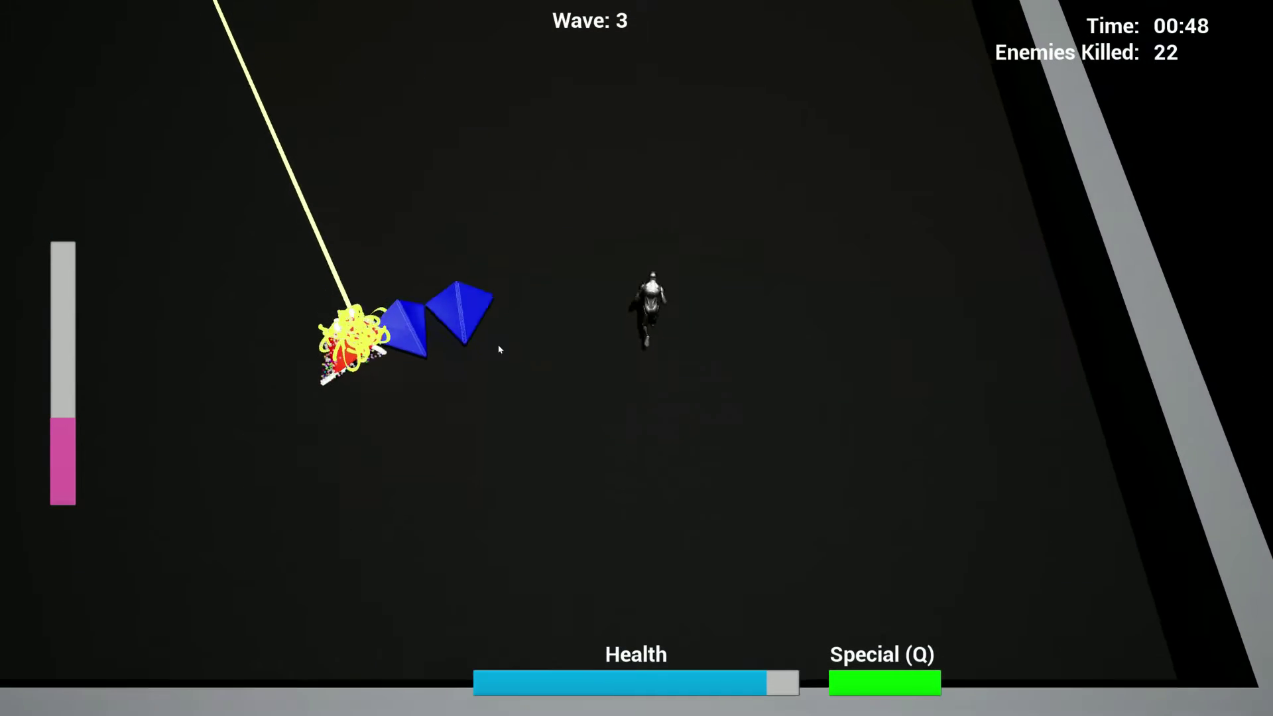
pyautogui.press('w')
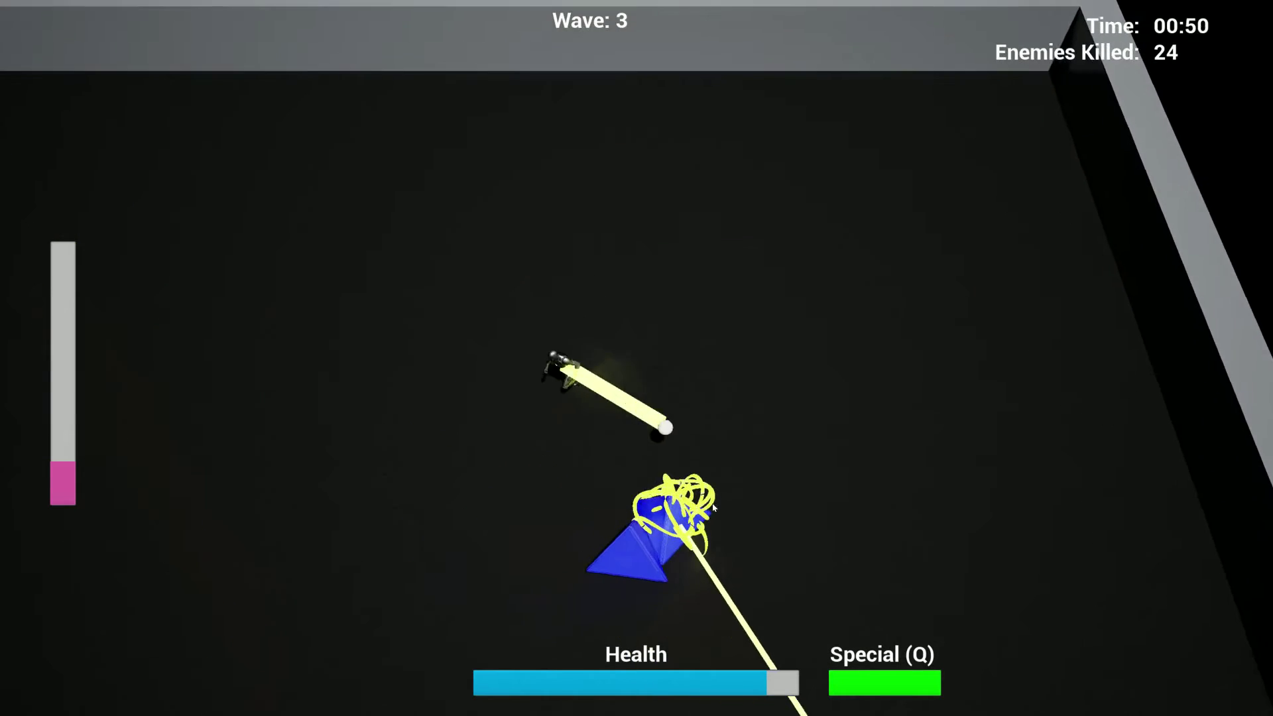
pyautogui.press('s')
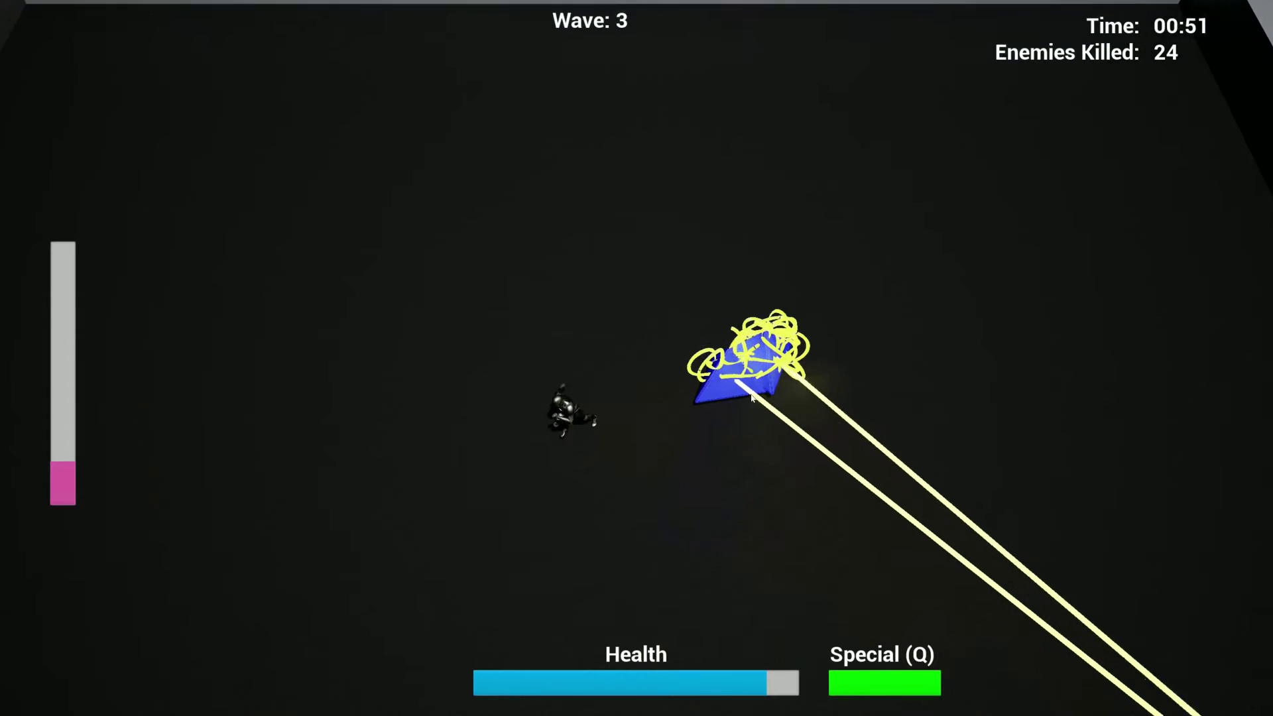
pyautogui.press('a')
pyautogui.press('w')
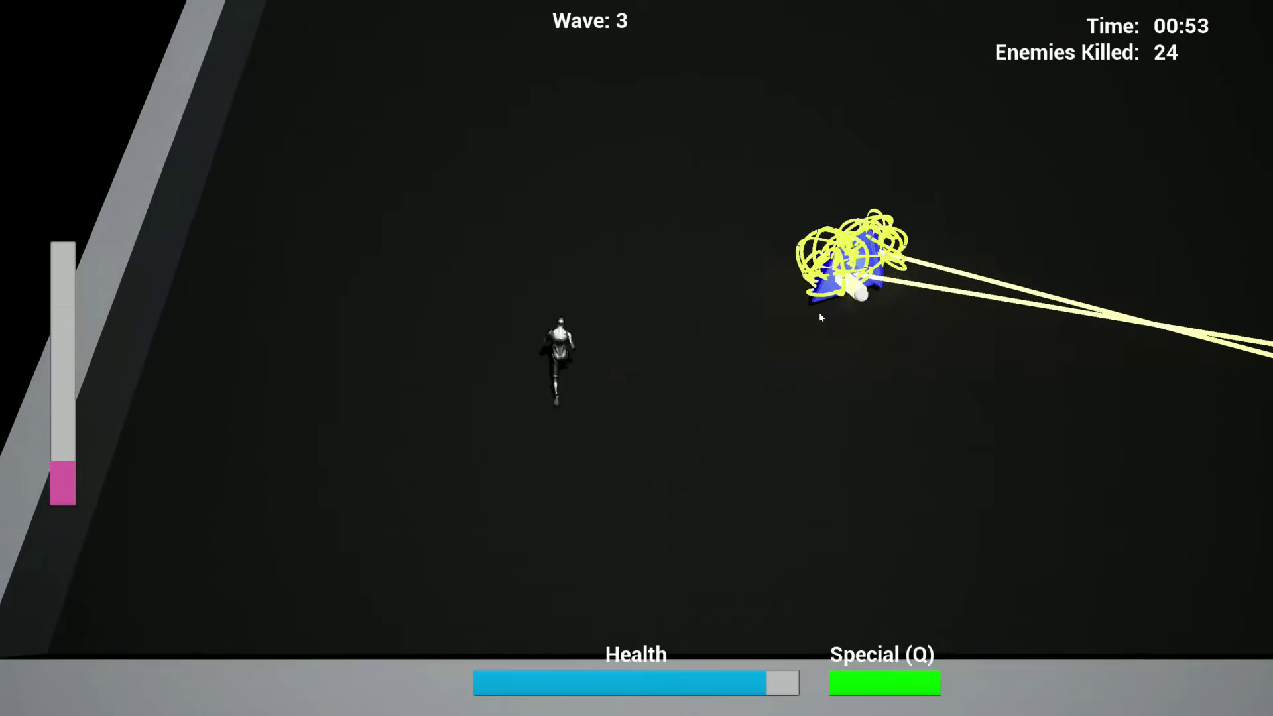
pyautogui.press('w')
pyautogui.press('d')
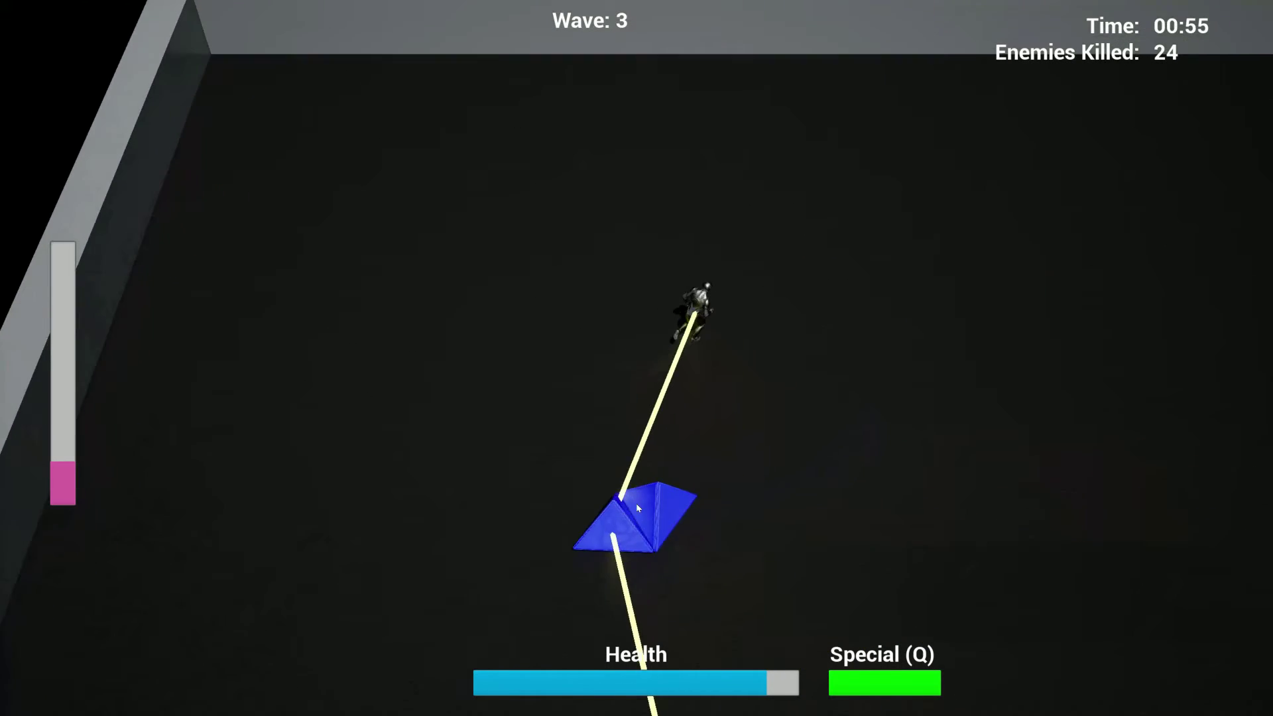
pyautogui.press('s')
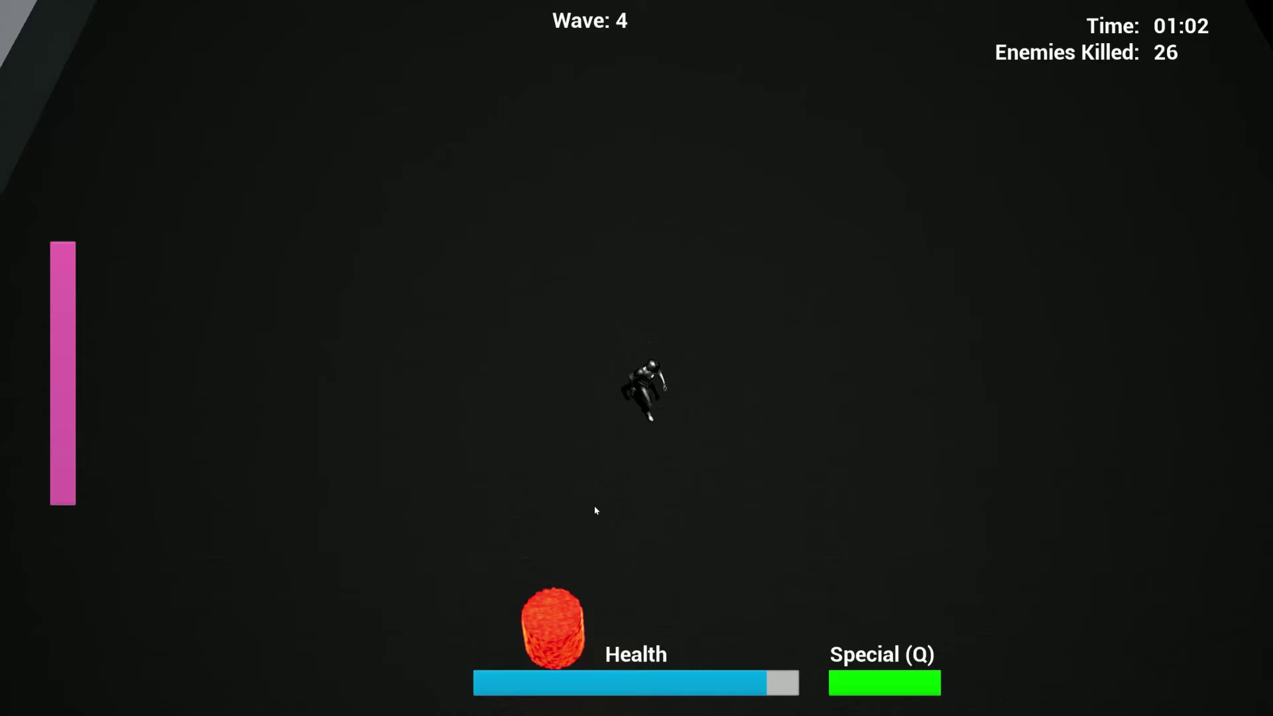
# Step: Tether and destroy the two remaining red cylinders to finish wave 4
pyautogui.press('d')
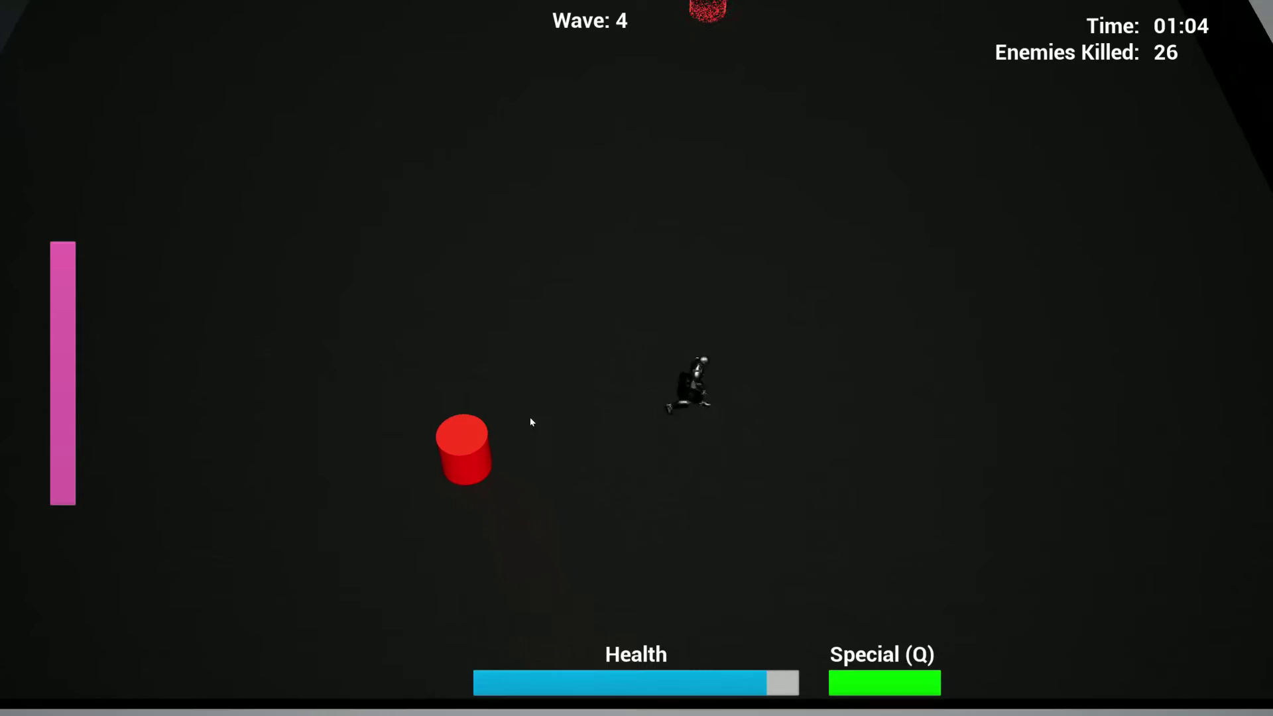
pyautogui.press('s')
pyautogui.press('d')
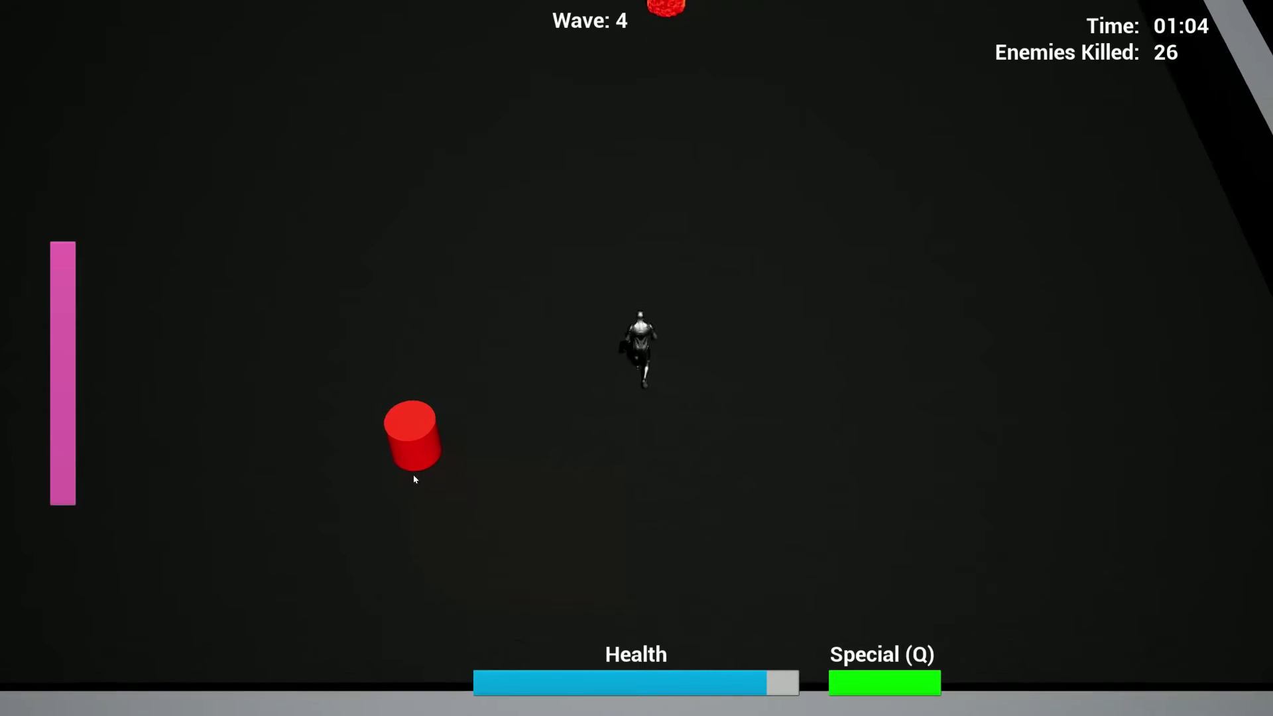
pyautogui.click(416, 478)
pyautogui.press('w')
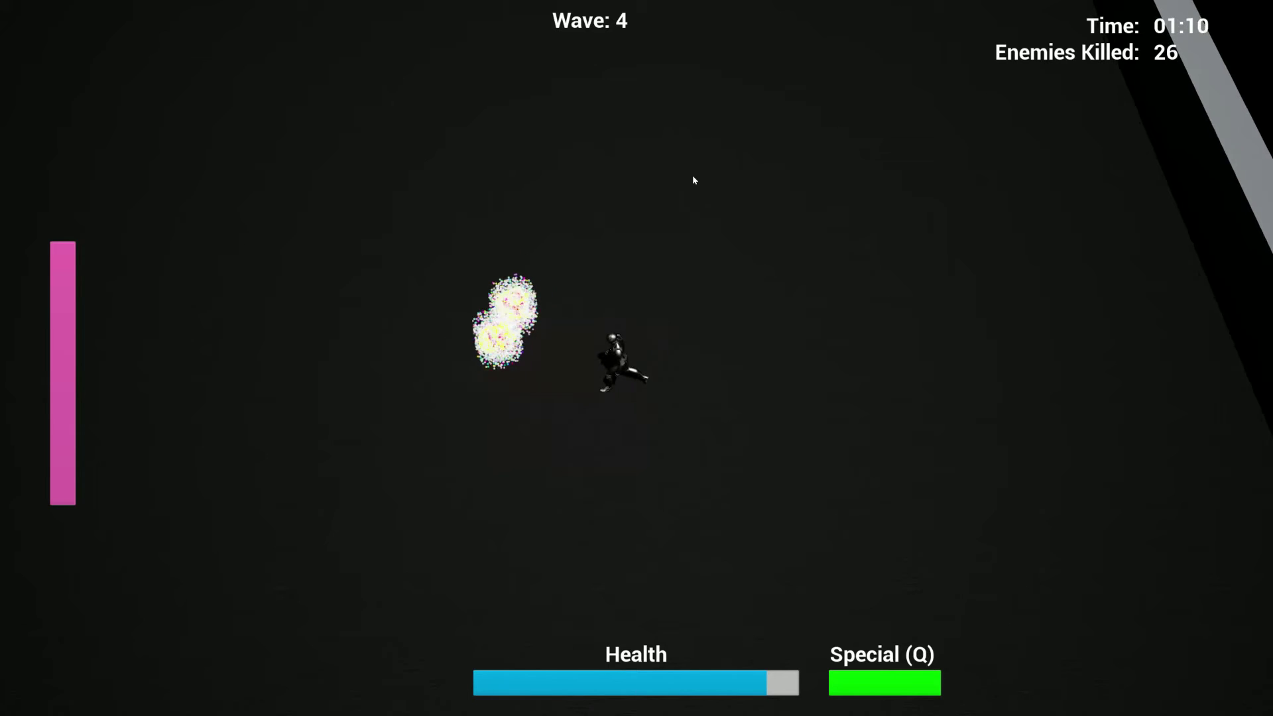
pyautogui.click(587, 344)
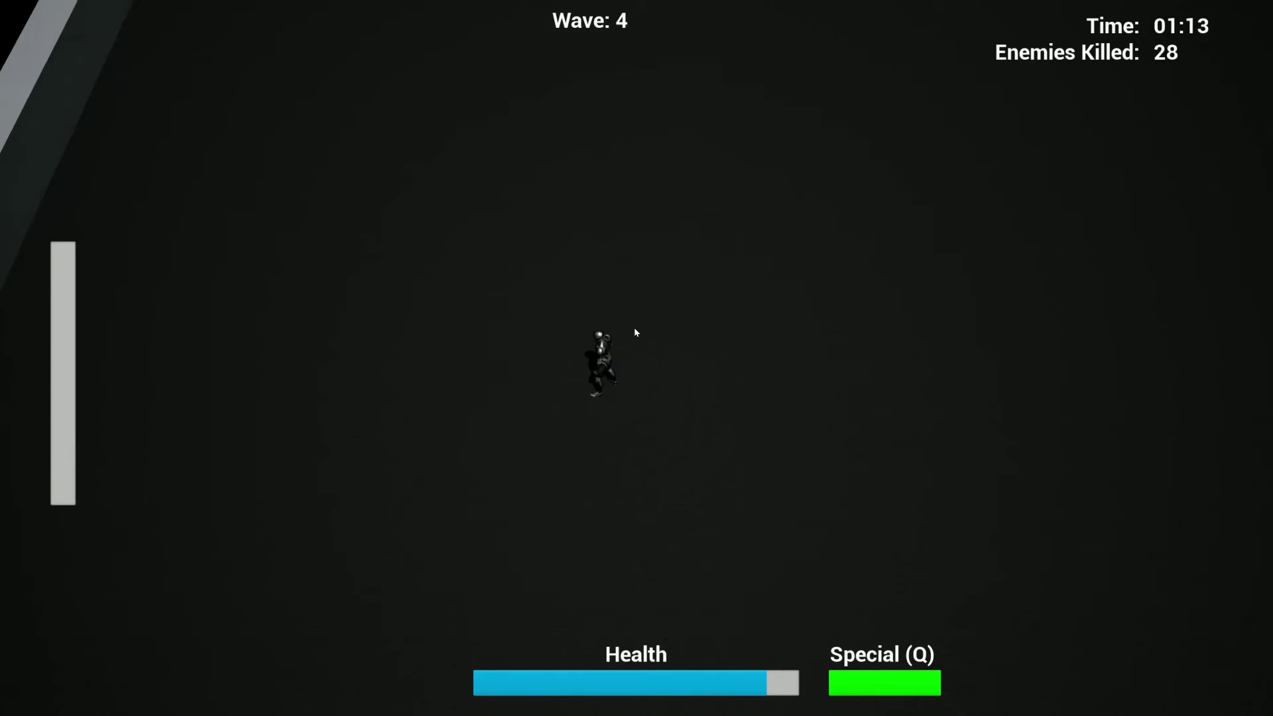
# Step: Circle the arena clear of the enemy ring as wave 5 spawns
pyautogui.press('d')
pyautogui.press('w')
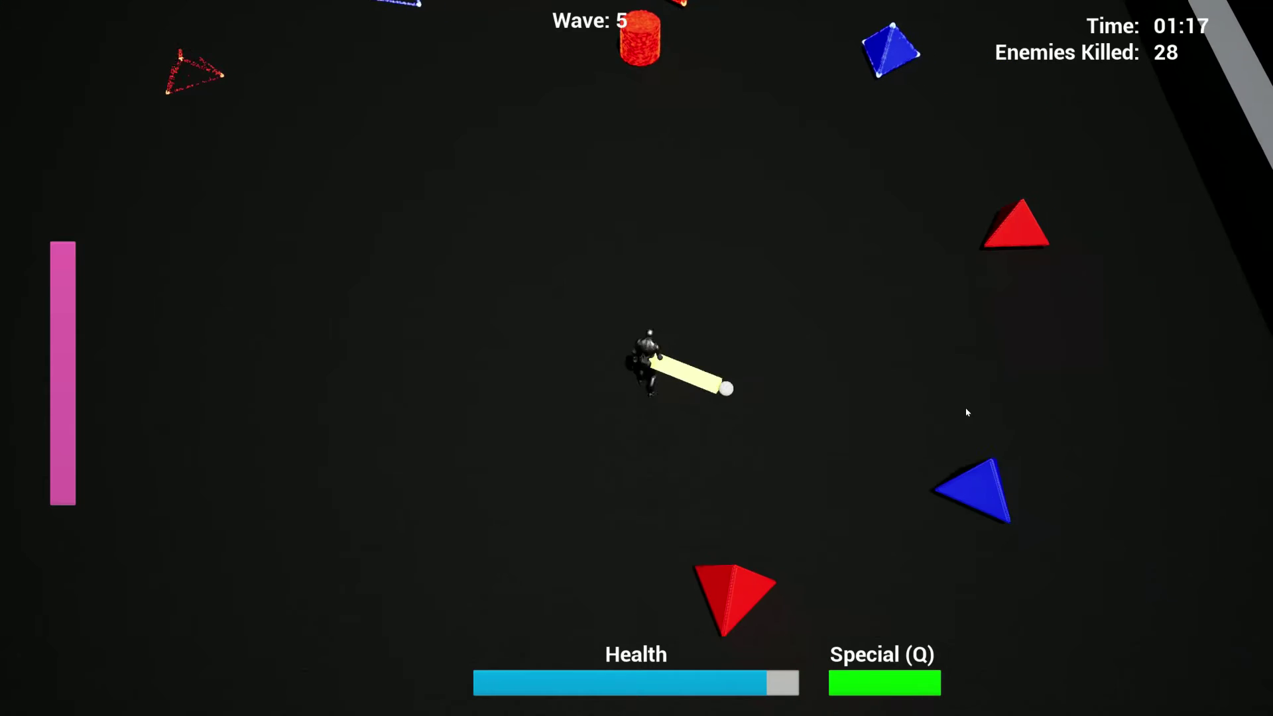
pyautogui.press('w')
pyautogui.press('a')
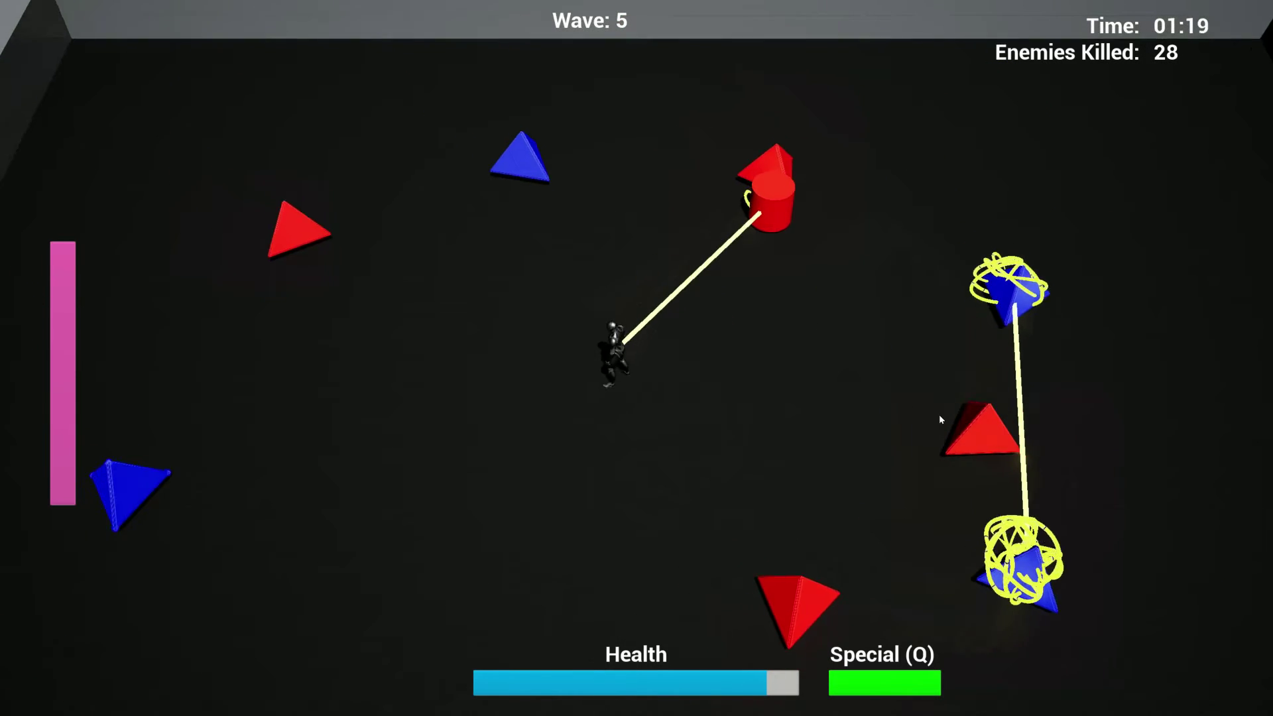
pyautogui.press('s')
pyautogui.press('d')
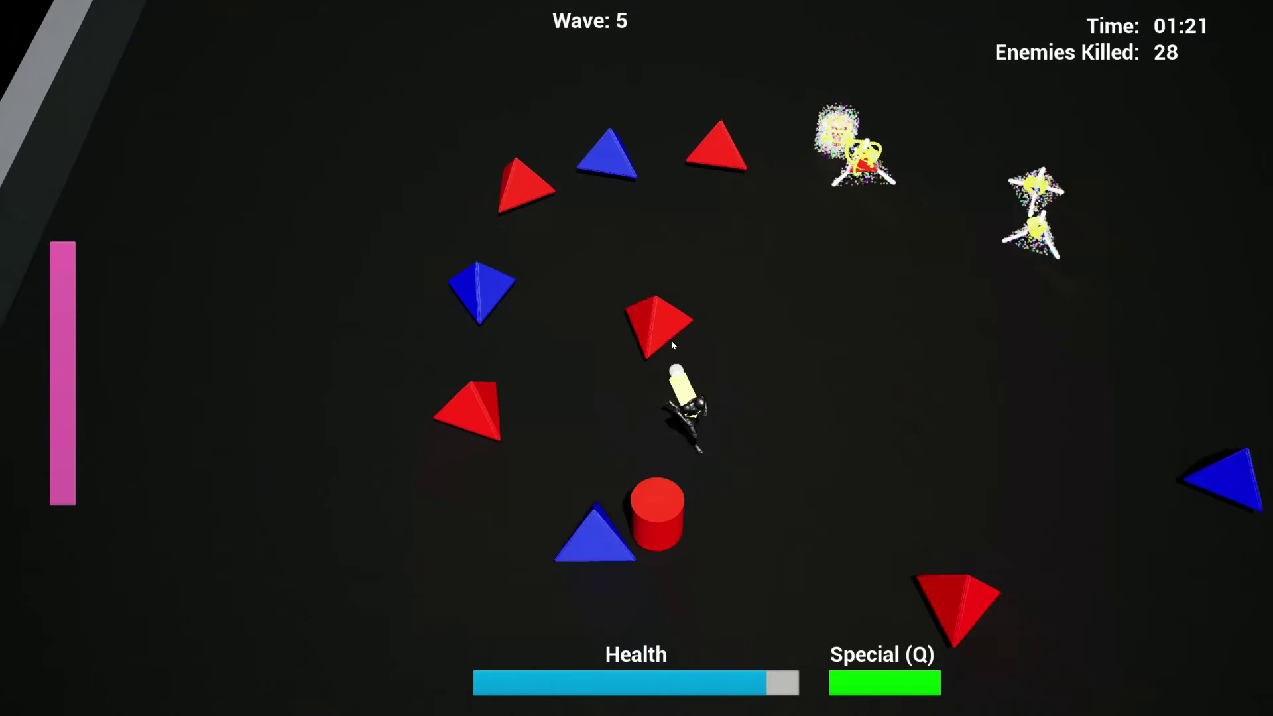
# Step: Tether several triangles in the wave 5 cluster while moving down-left
pyautogui.click(614, 492)
pyautogui.press('d')
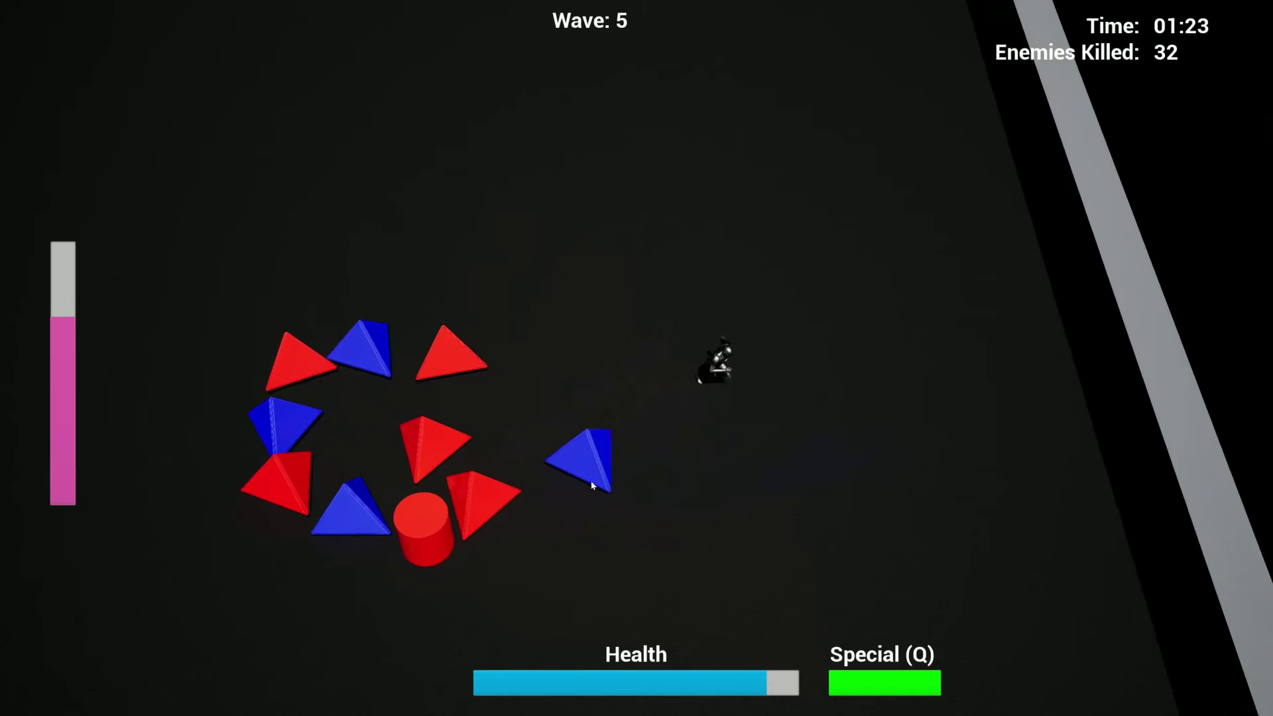
pyautogui.click(547, 350)
pyautogui.press('s')
pyautogui.click(685, 331)
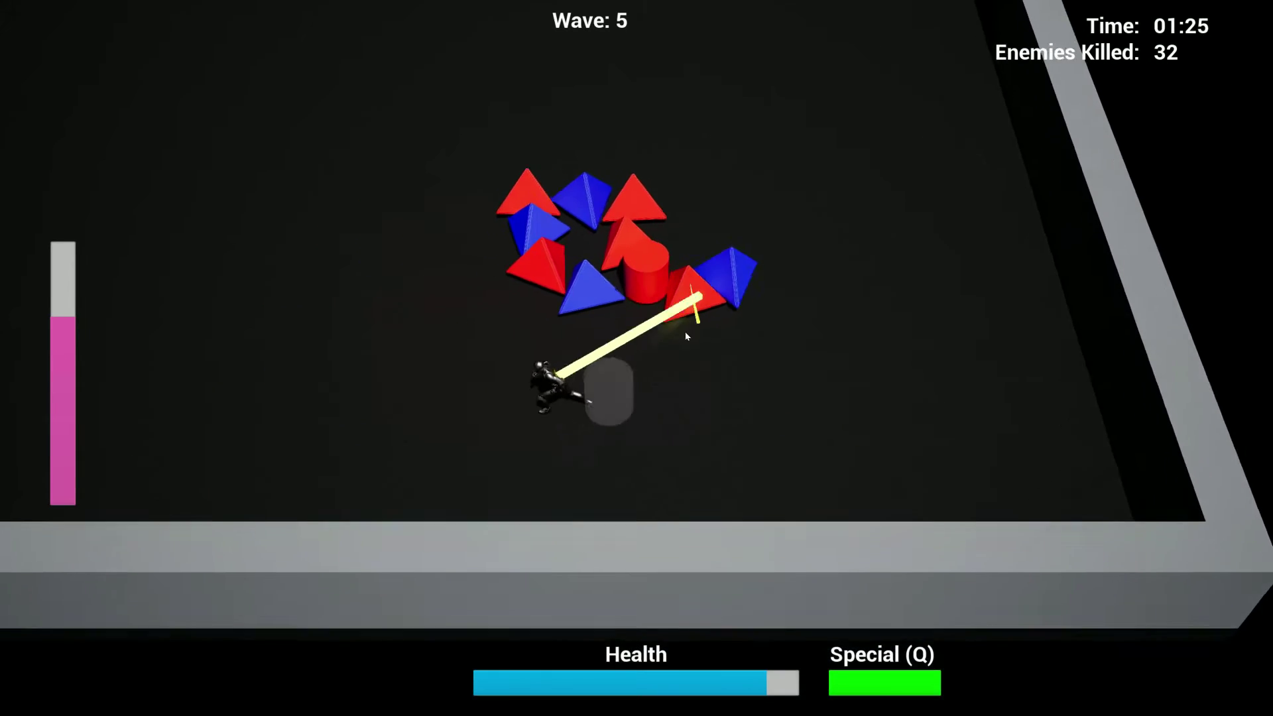
pyautogui.press('a')
pyautogui.click(788, 357)
# Step: Run up-right and back down past the pack, tethering more triangles
pyautogui.press('w')
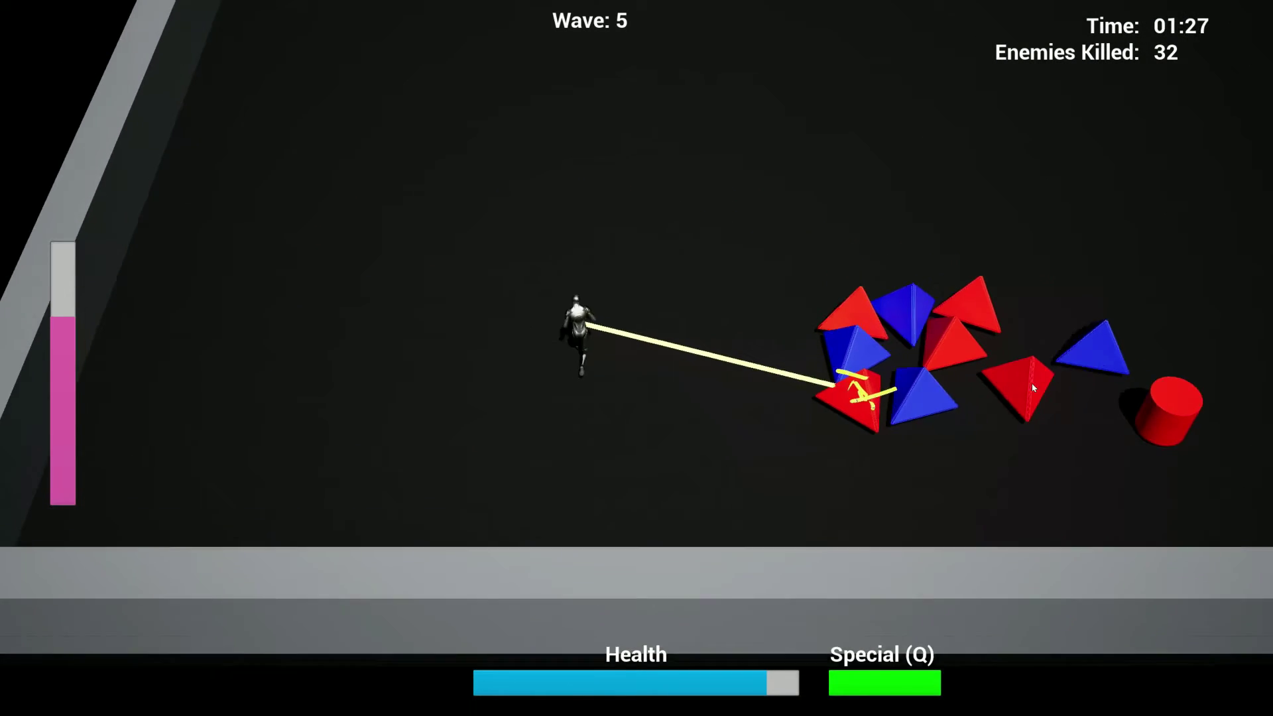
pyautogui.press('d')
pyautogui.click(597, 468)
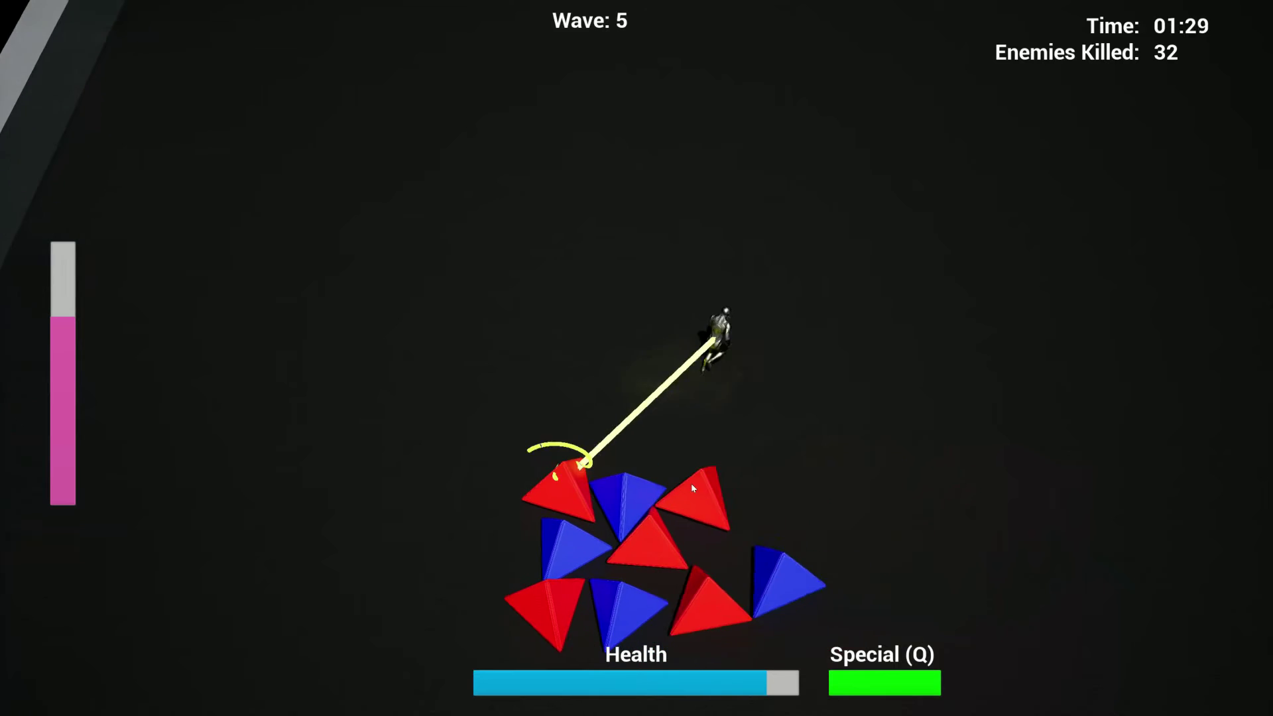
pyautogui.press('d')
pyautogui.click(401, 415)
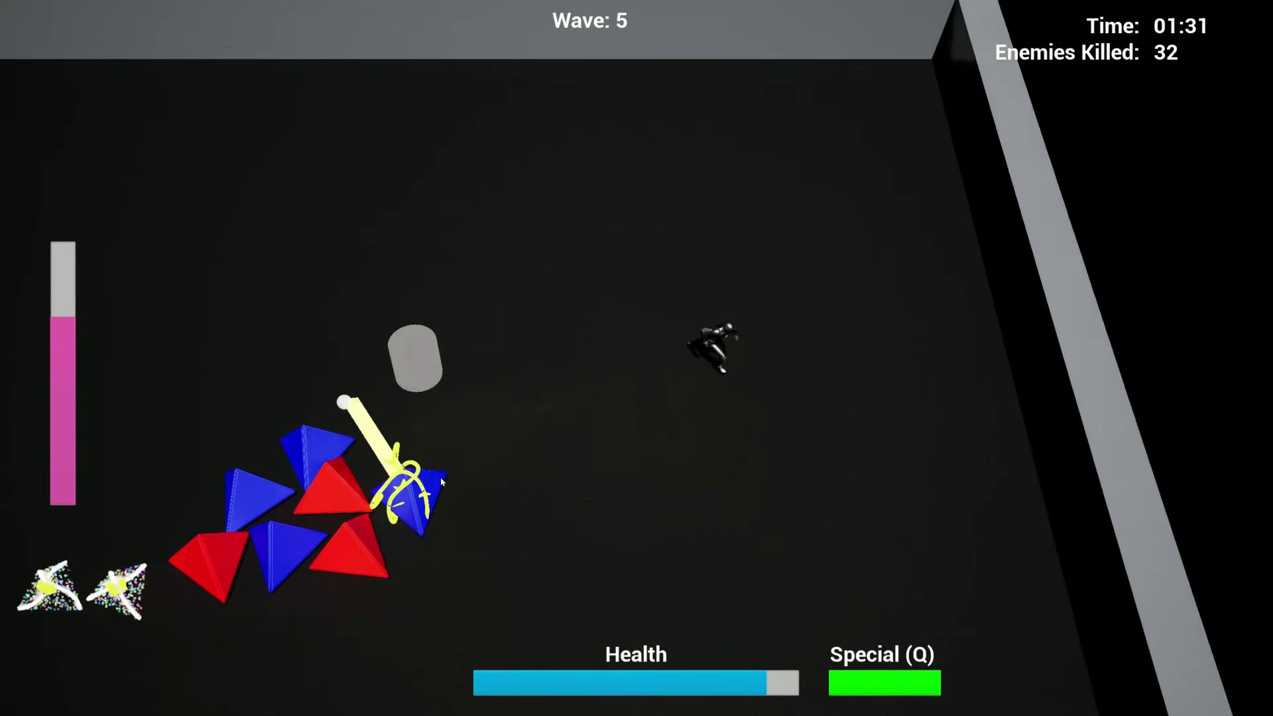
pyautogui.press('s')
pyautogui.click(407, 468)
# Step: Tether and destroy the last red triangles, reaching wave 6 with 42 kills
pyautogui.press('a')
pyautogui.press('w')
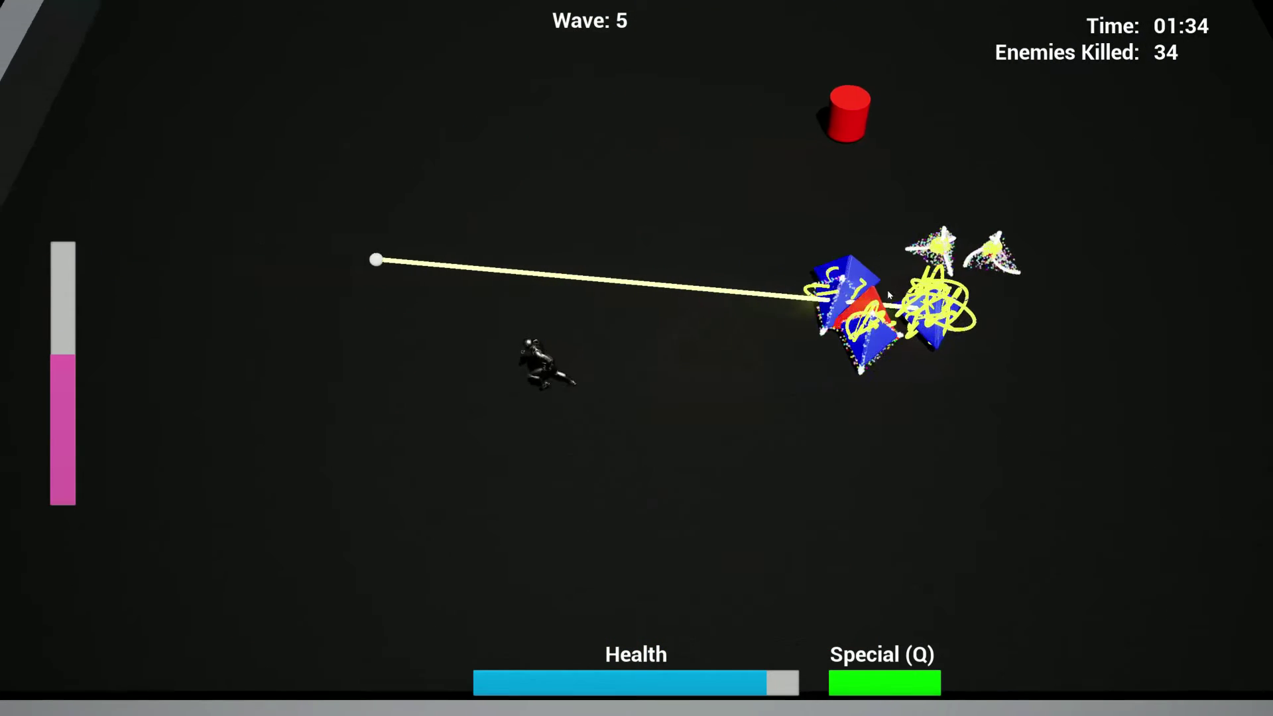
pyautogui.press('a')
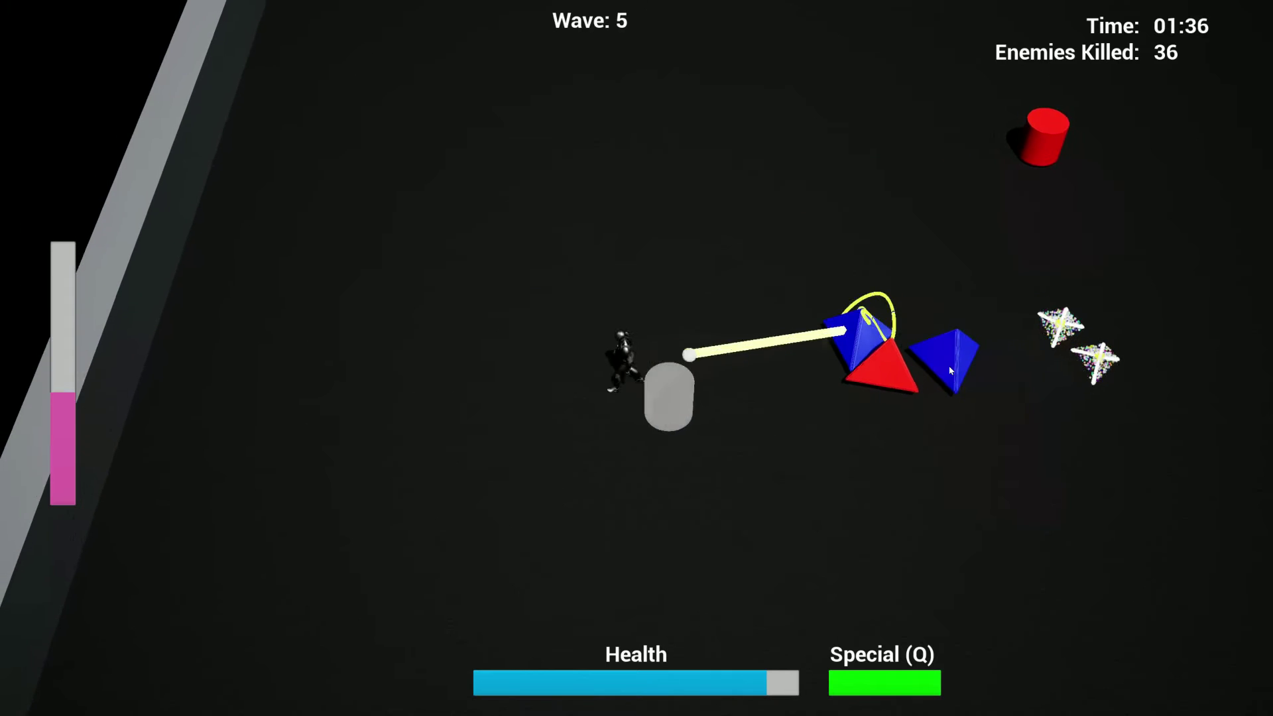
pyautogui.press('a')
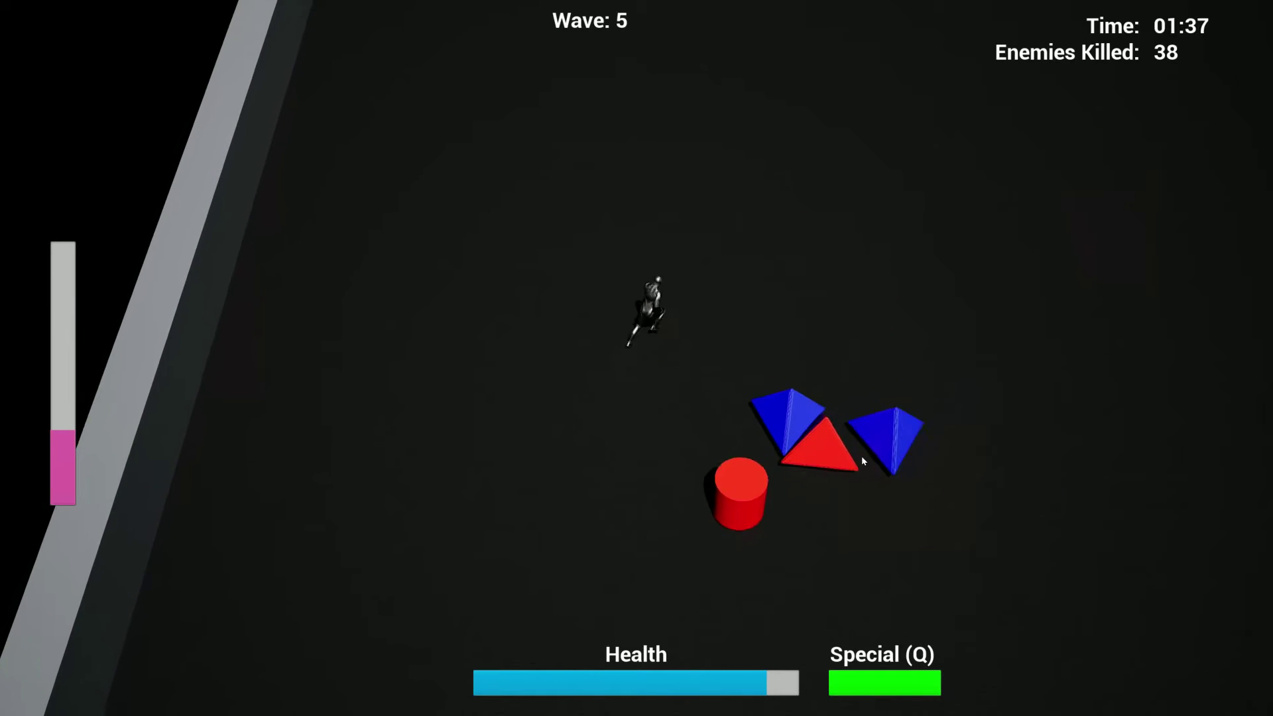
pyautogui.press('w')
pyautogui.click(797, 467)
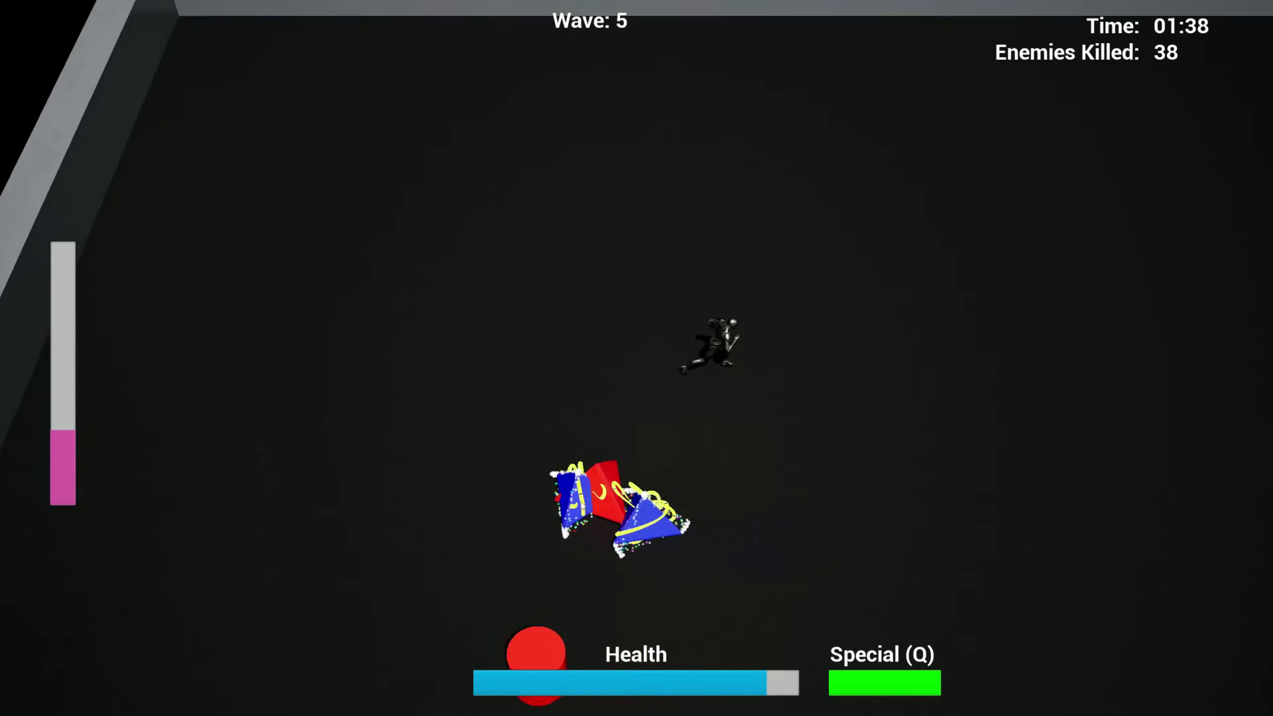
pyautogui.press('d')
pyautogui.click(560, 415)
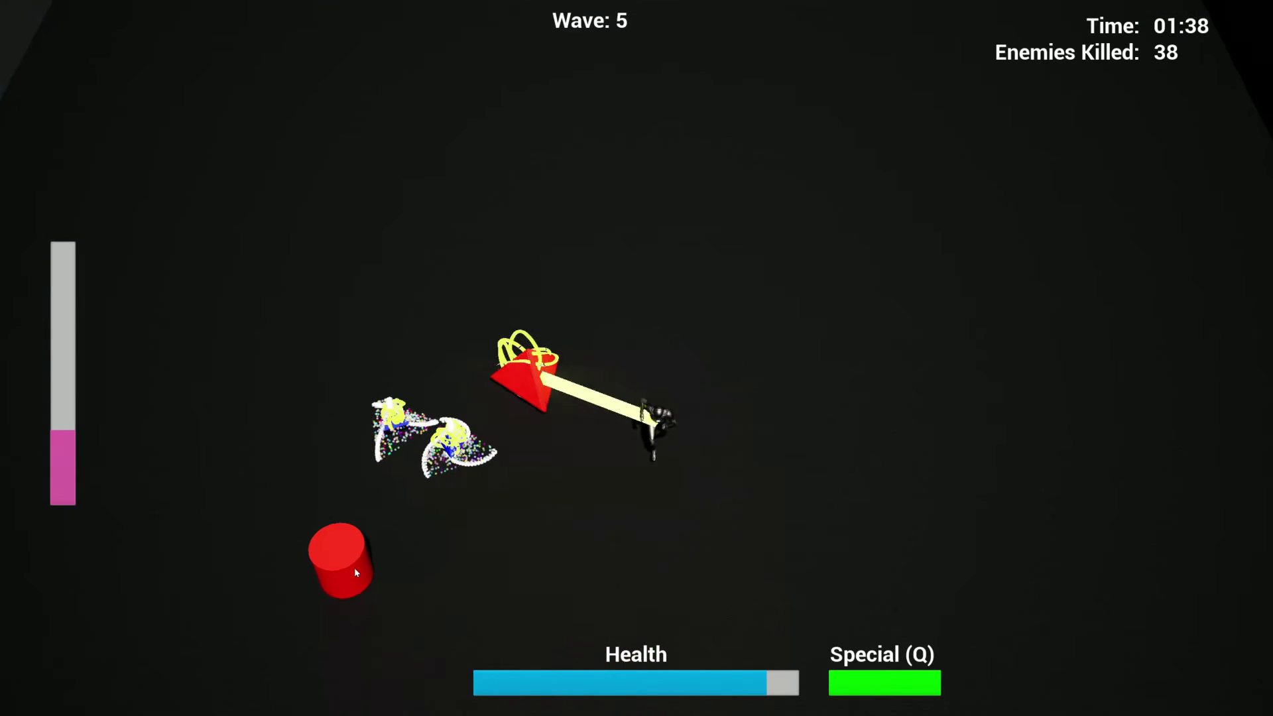
pyautogui.press('w')
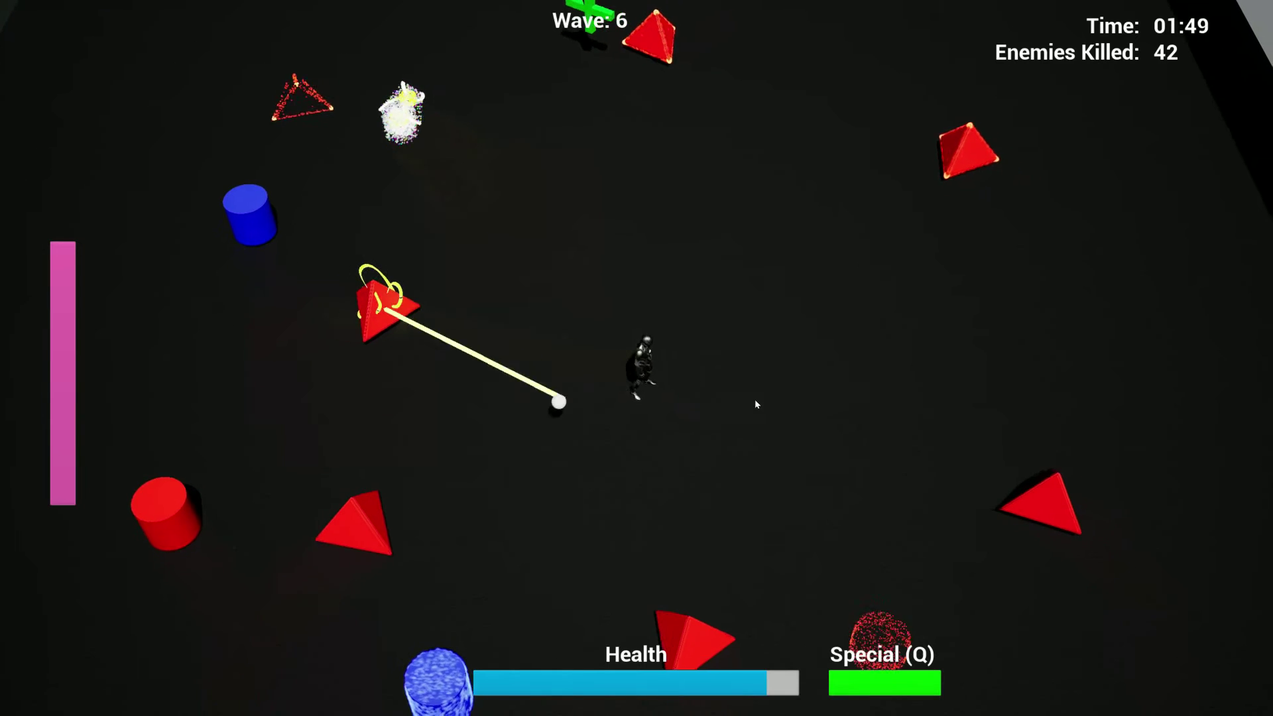
# Step: Run from the top wall across the arena to snap tethers on wave 6 enemies
pyautogui.press('w')
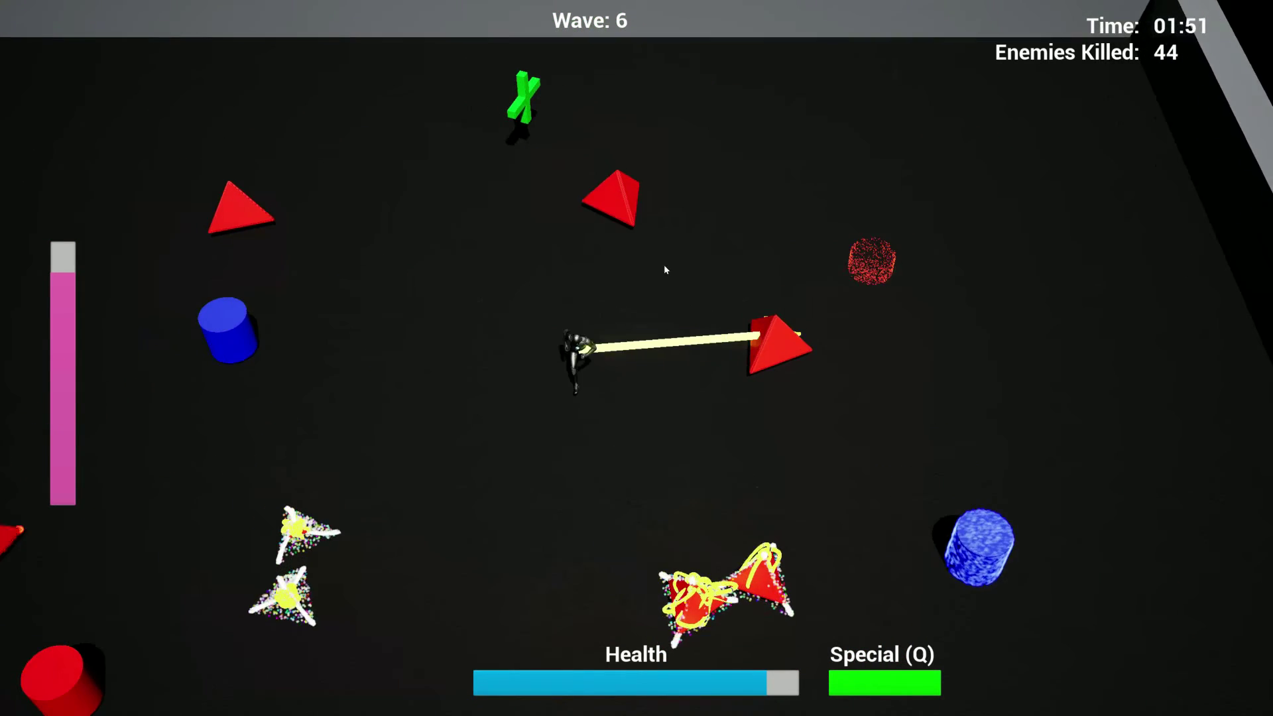
pyautogui.press('s')
pyautogui.press('a')
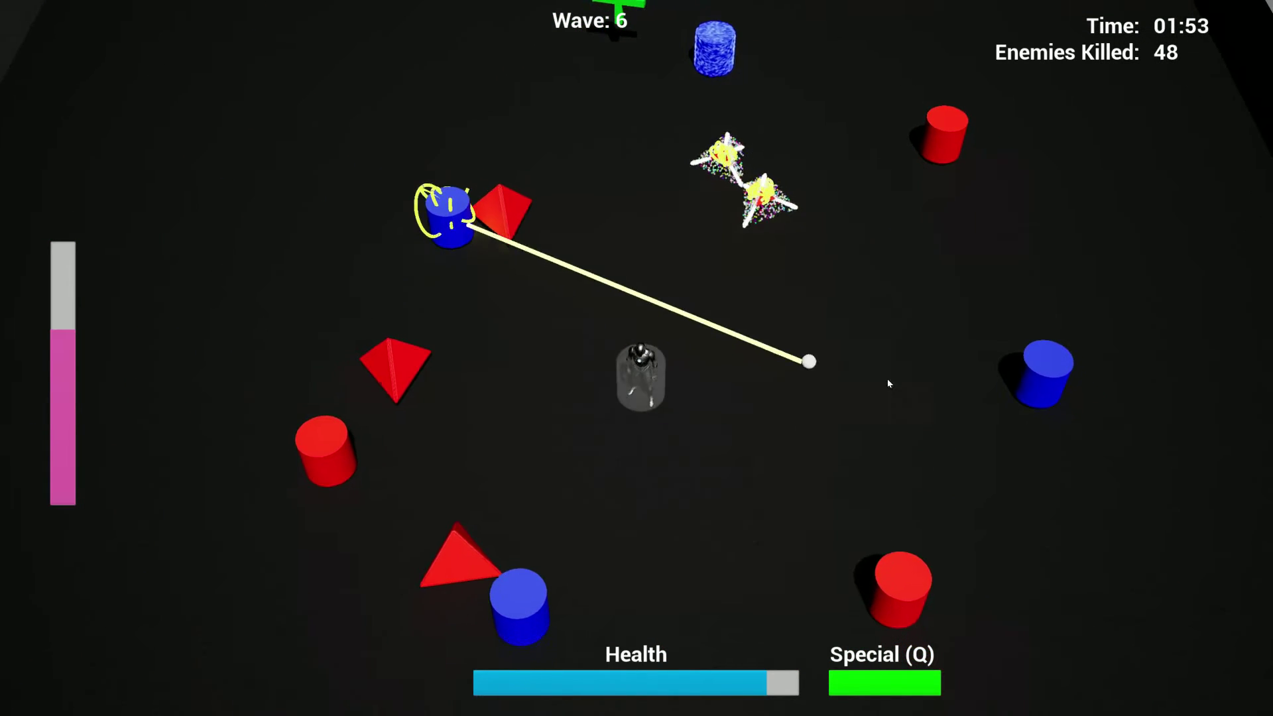
pyautogui.press('d')
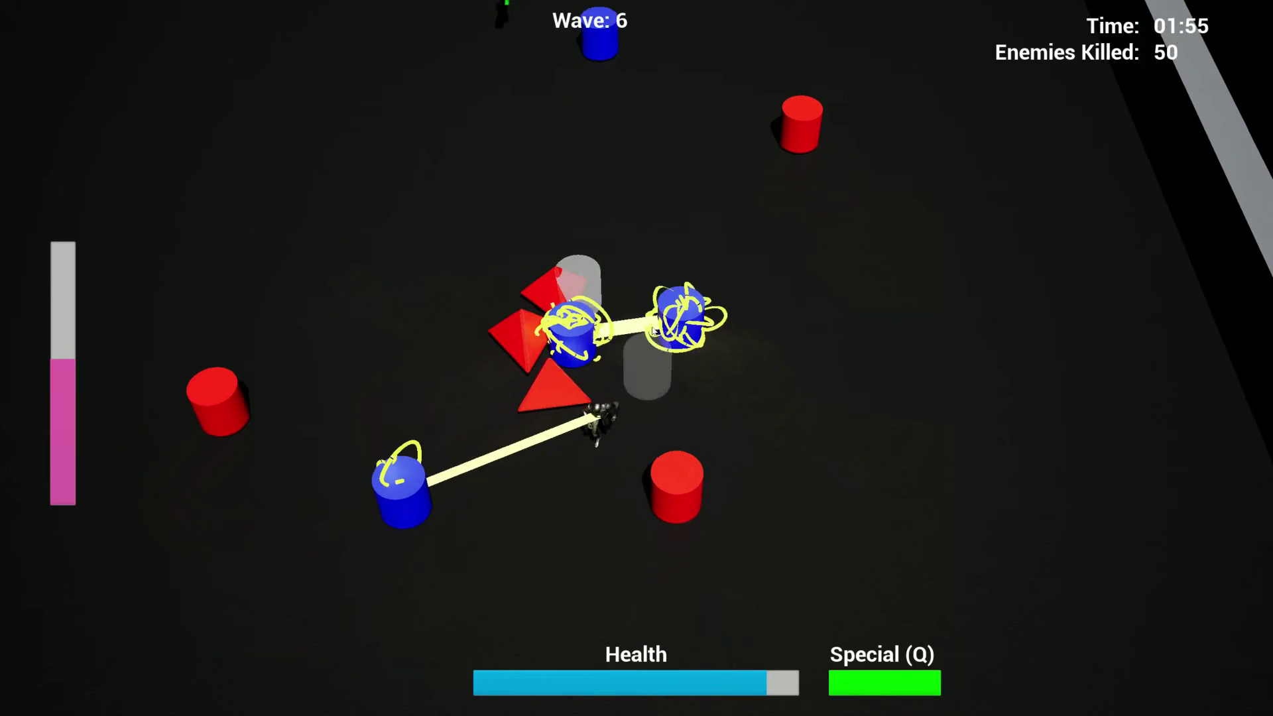
pyautogui.press('s')
pyautogui.press('a')
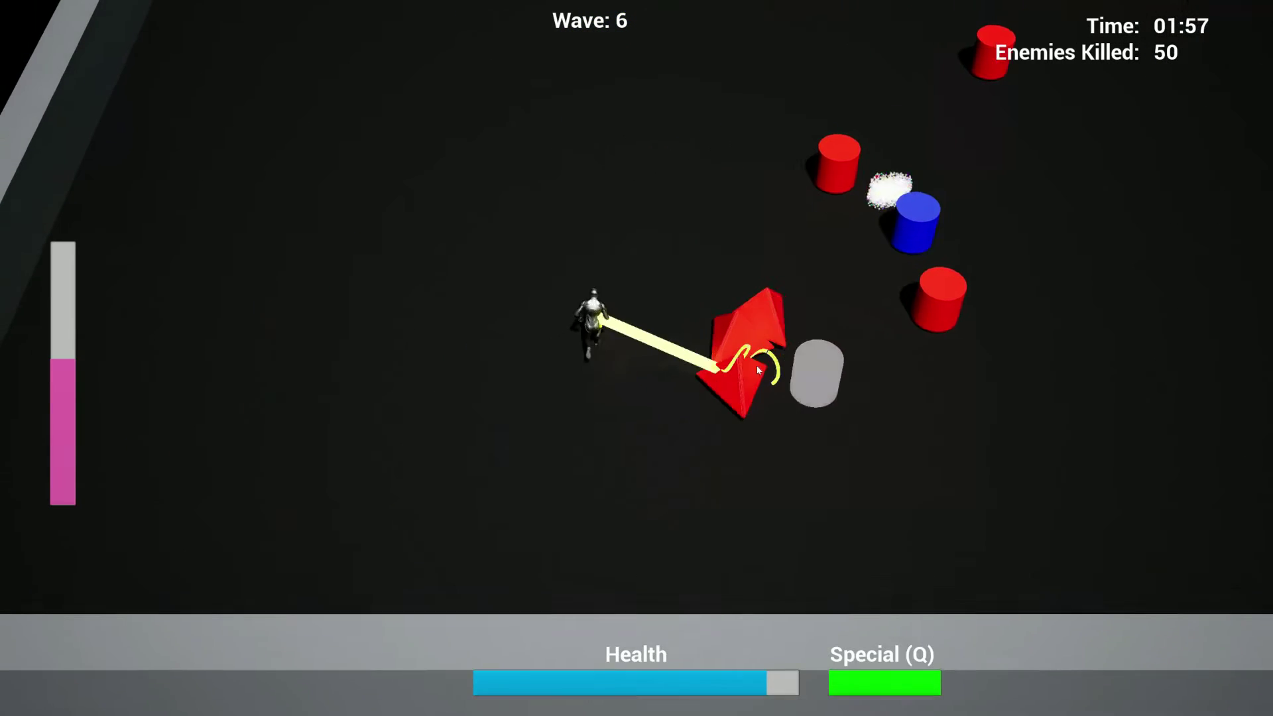
# Step: Sweep along the top wall and back across the arena, destroying tethered enemies
pyautogui.press('w')
pyautogui.press('d')
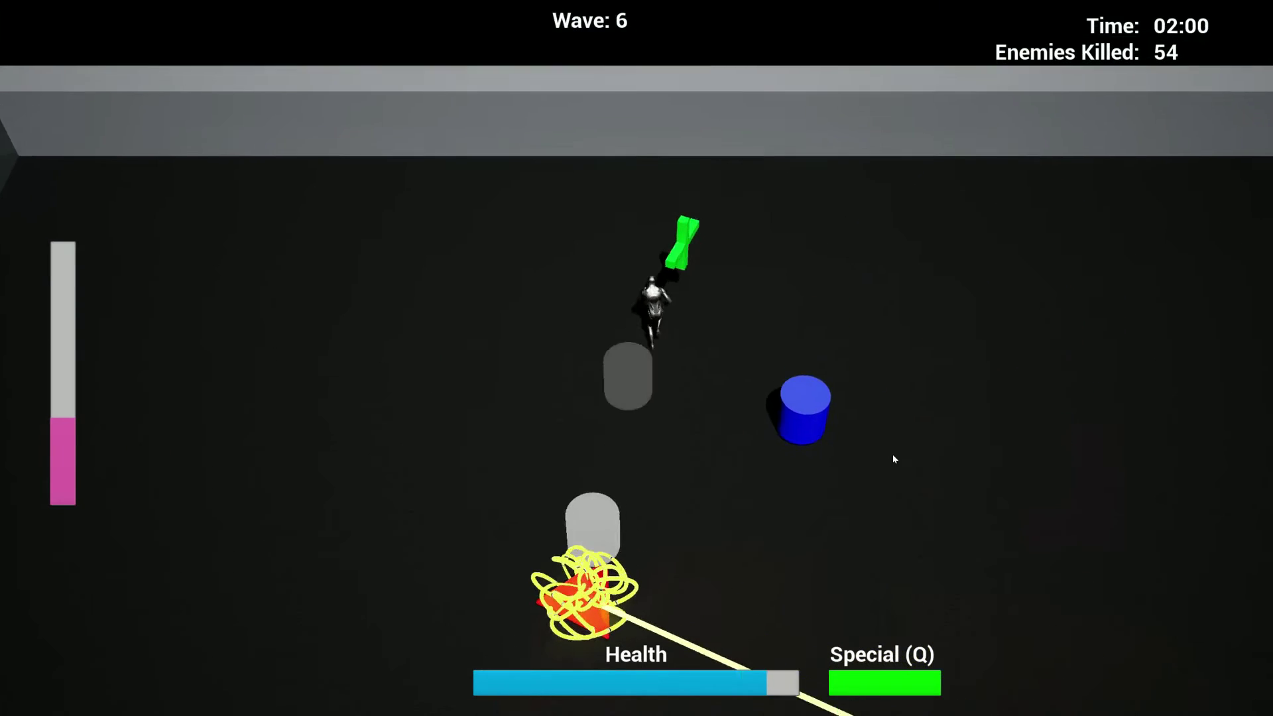
pyautogui.press('w')
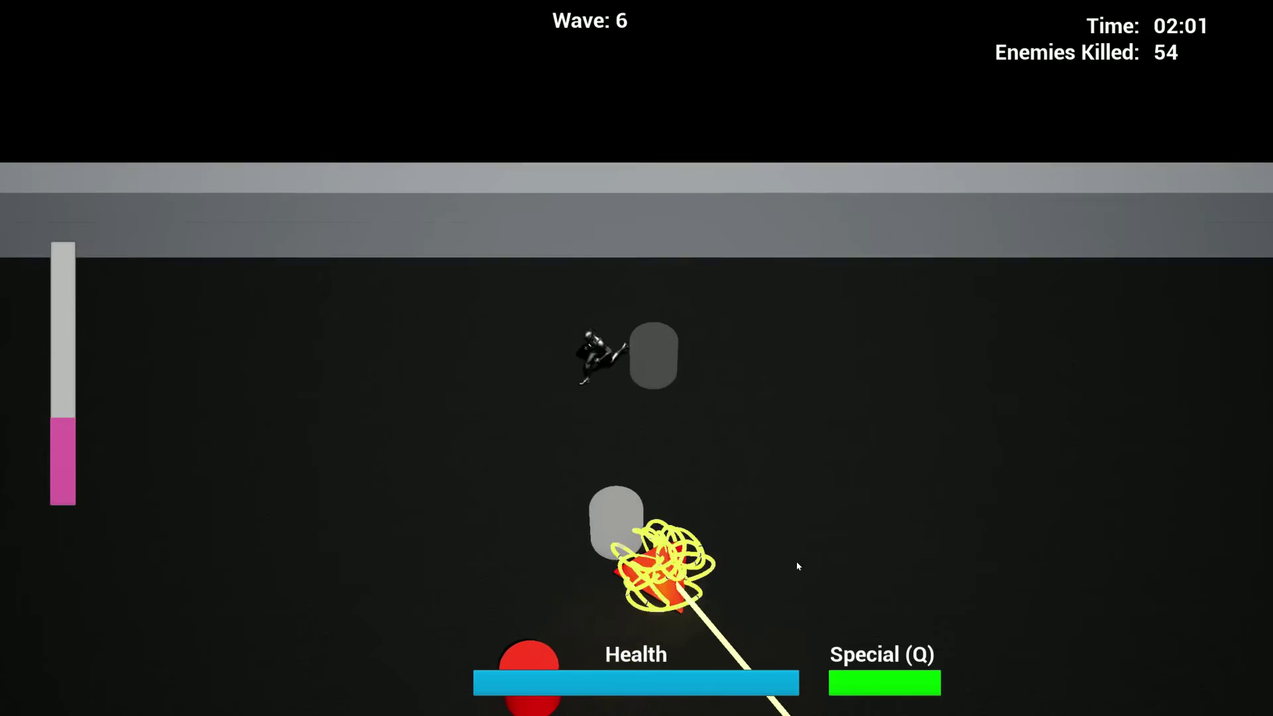
pyautogui.press('a')
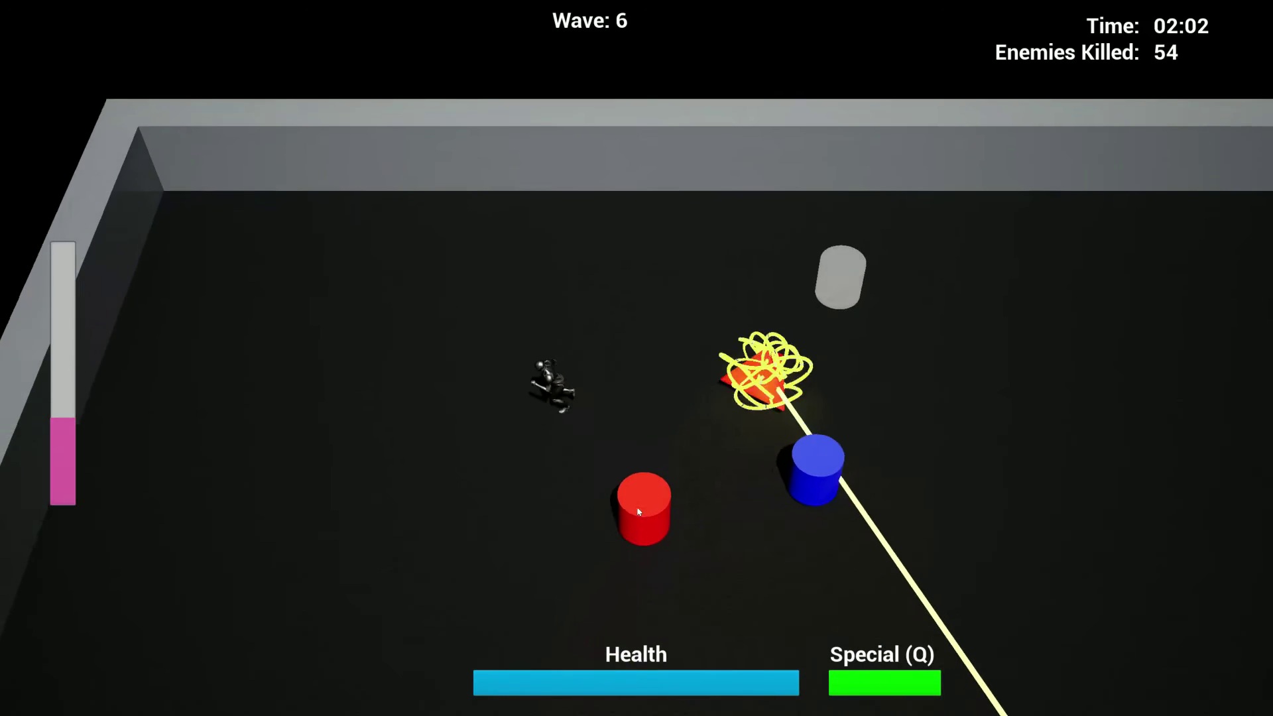
pyautogui.press('s')
pyautogui.press('a')
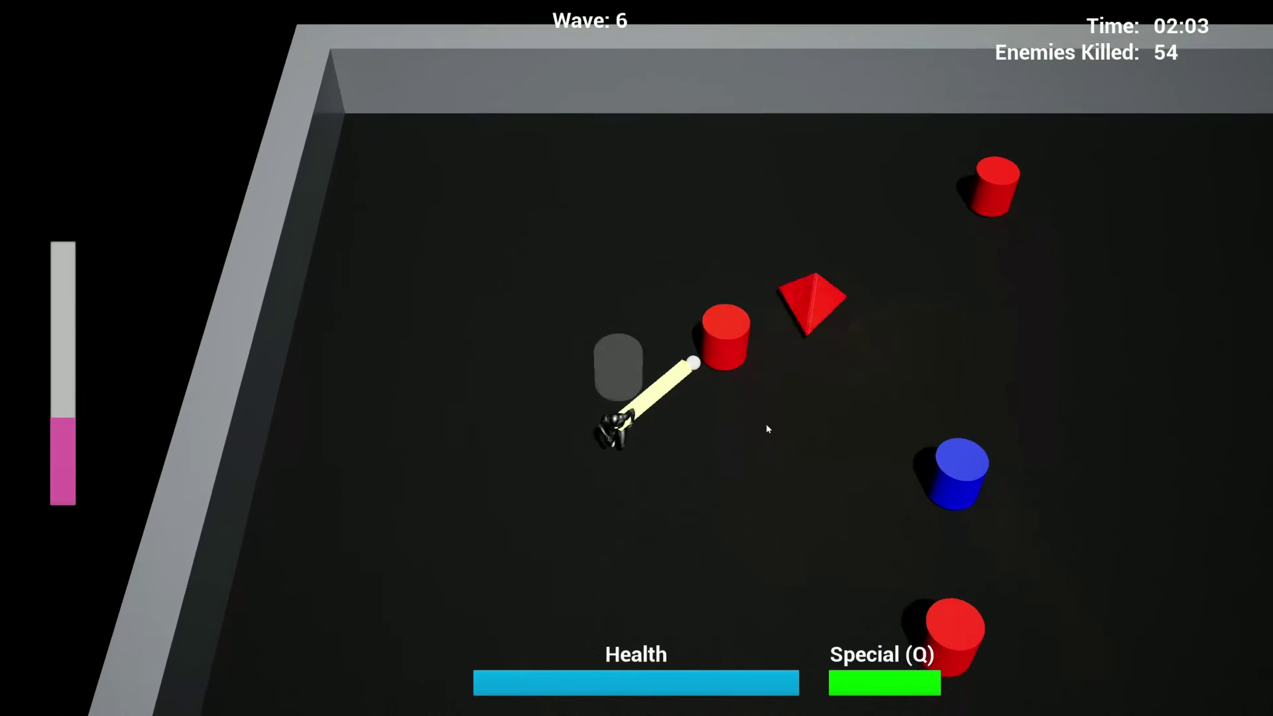
pyautogui.press('d')
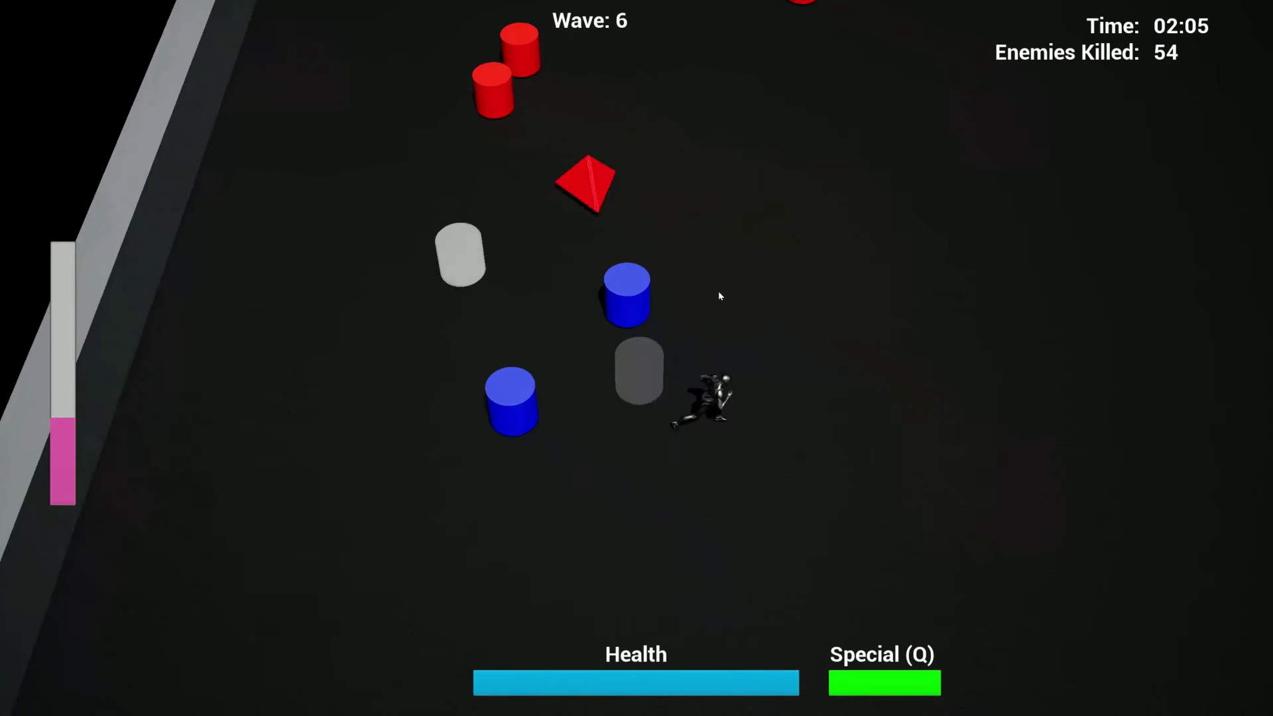
# Step: Run down-left toward the red cylinders and the bottom wall, then back up-right
pyautogui.press('w')
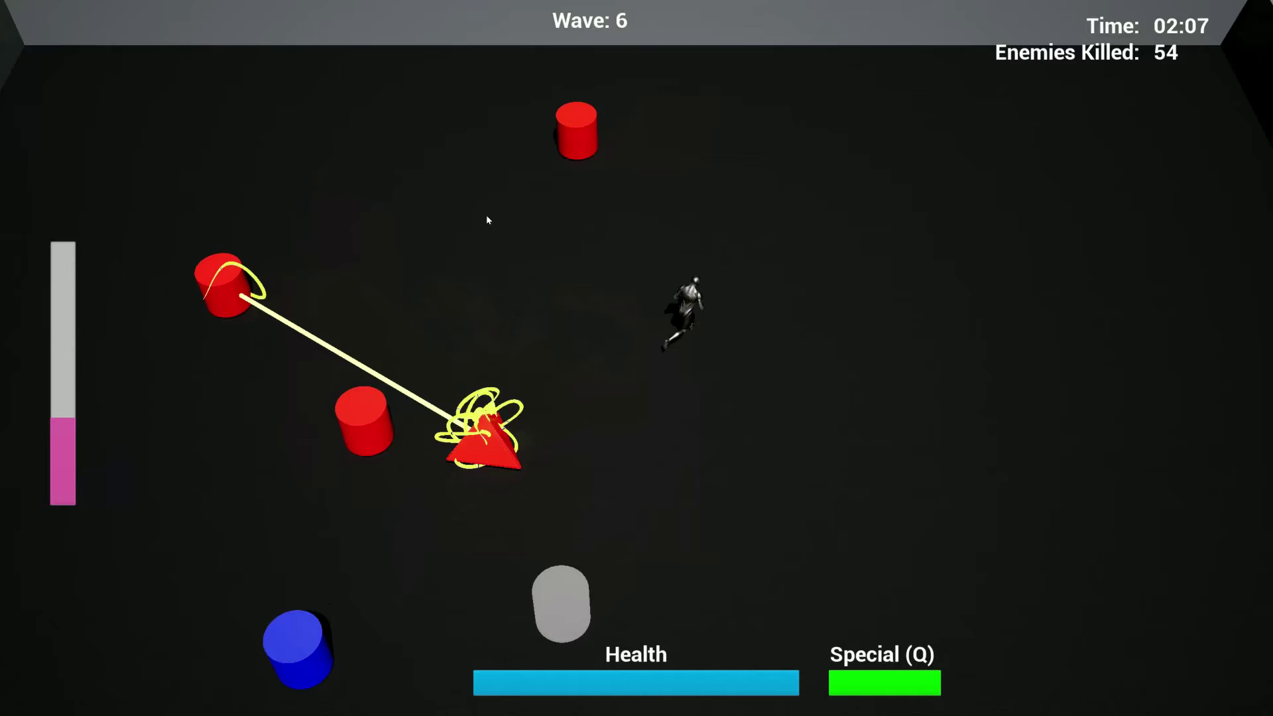
pyautogui.press('d')
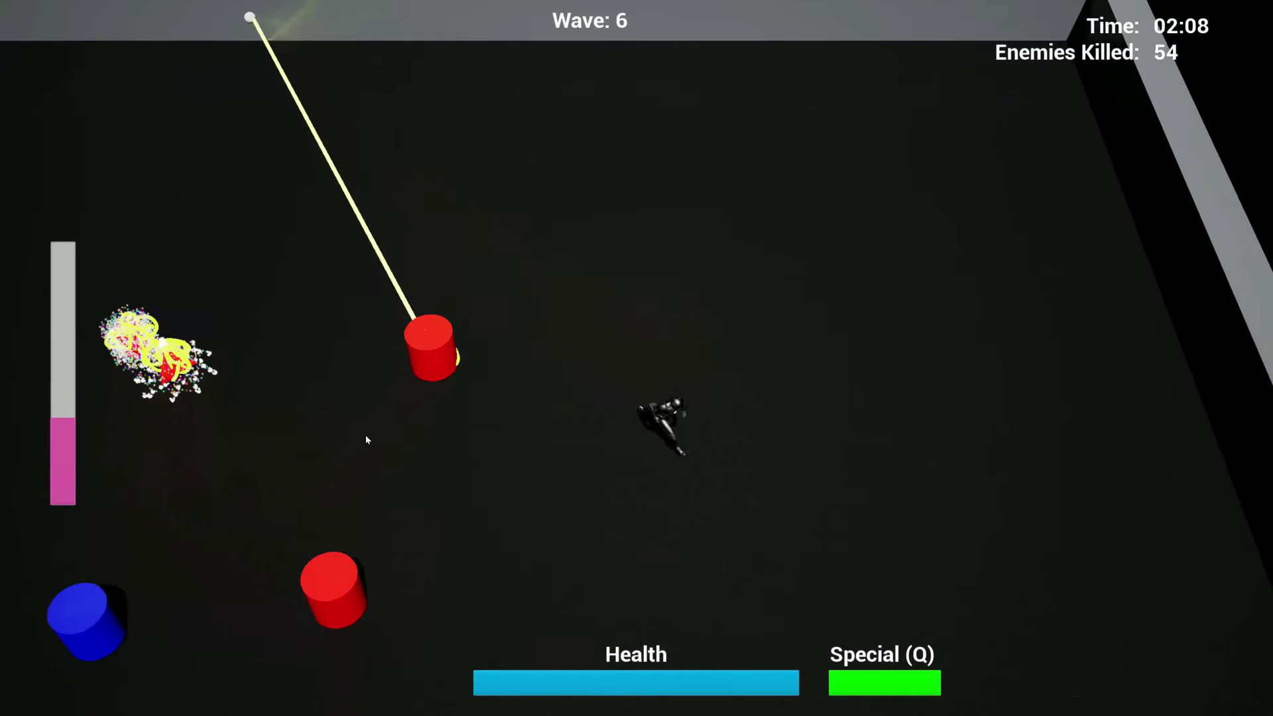
pyautogui.press('s')
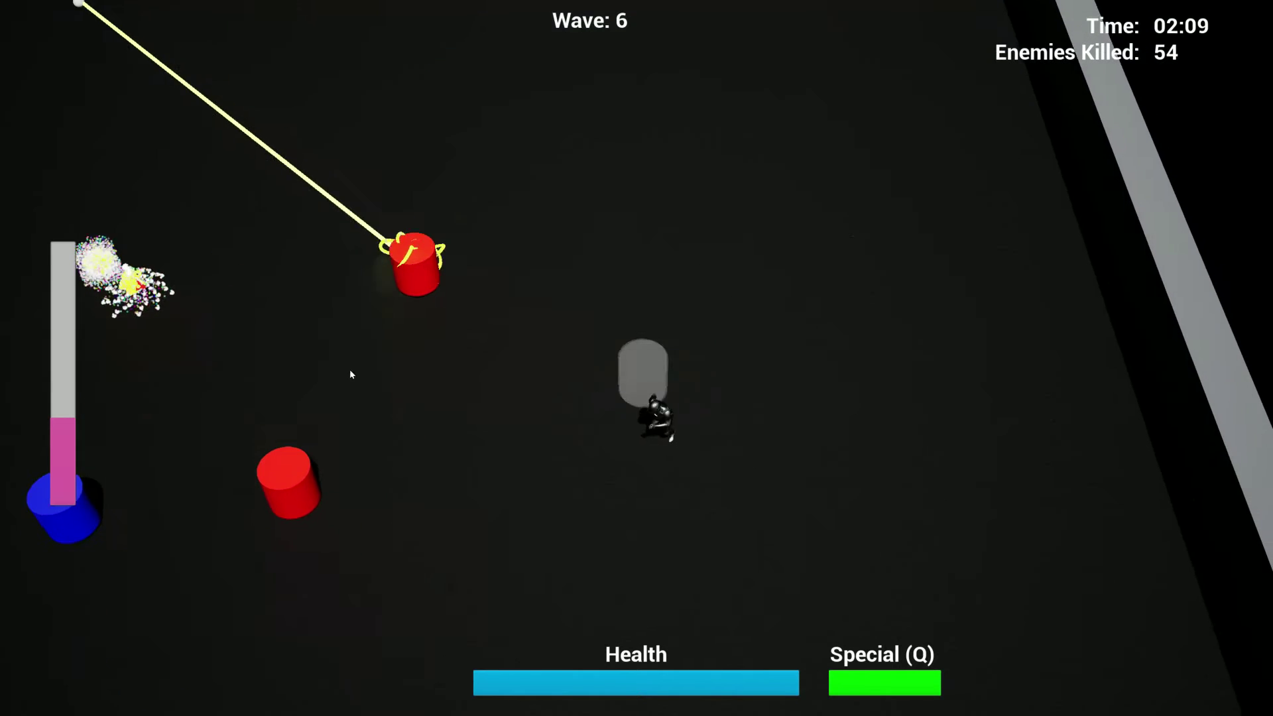
pyautogui.press('a')
pyautogui.press('s')
pyautogui.press('a')
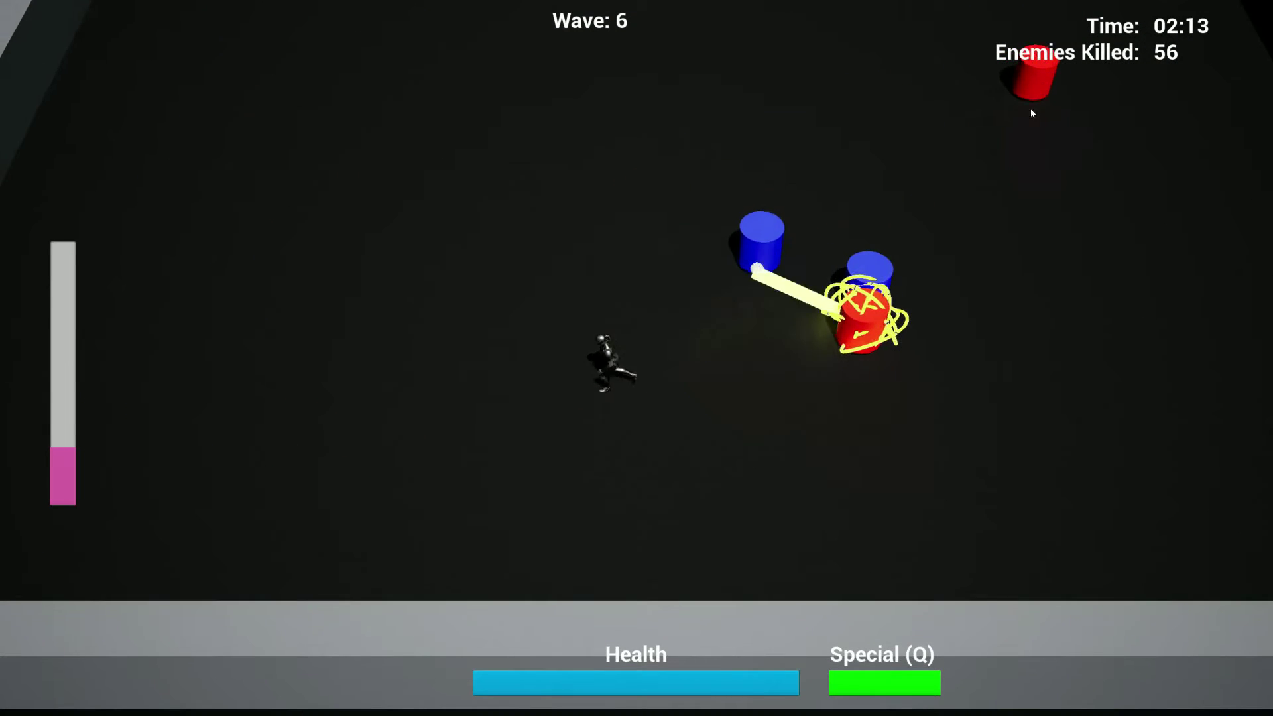
pyautogui.press('w')
pyautogui.press('d')
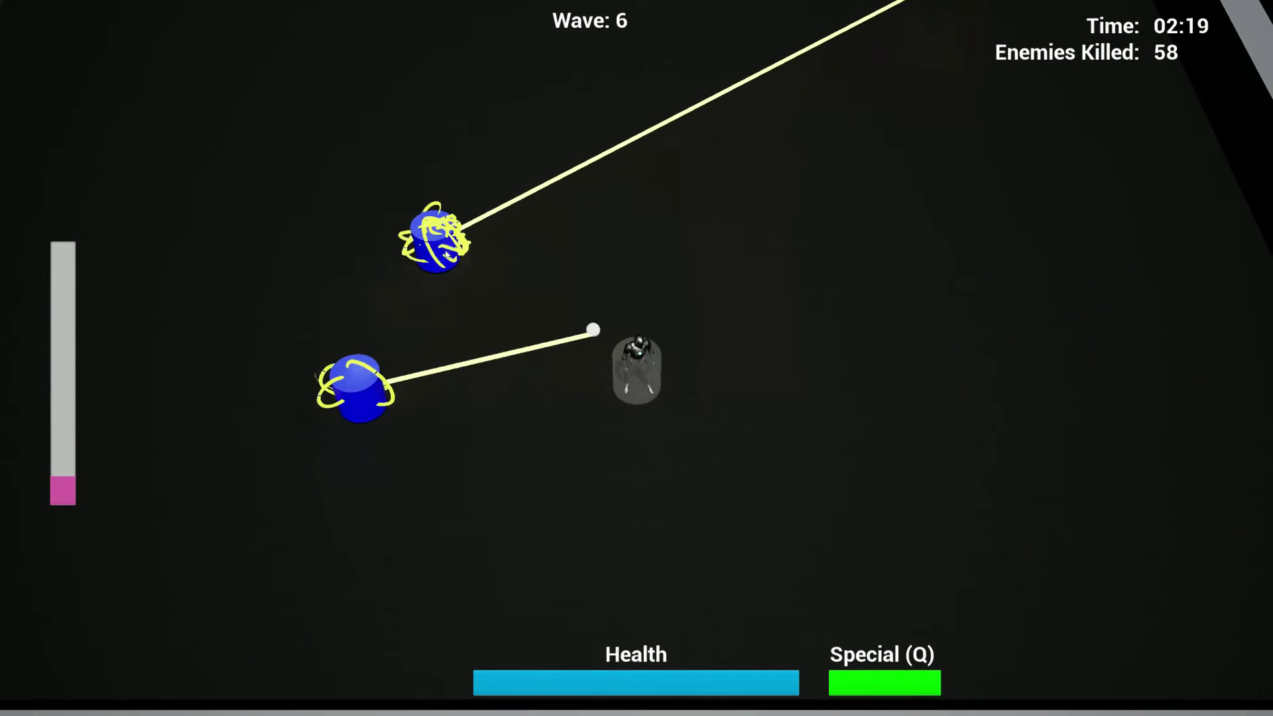
# Step: Destroy both tethered blue cylinders and the last enemies, reaching wave 7 at 60 kills
pyautogui.press('a')
pyautogui.press('w')
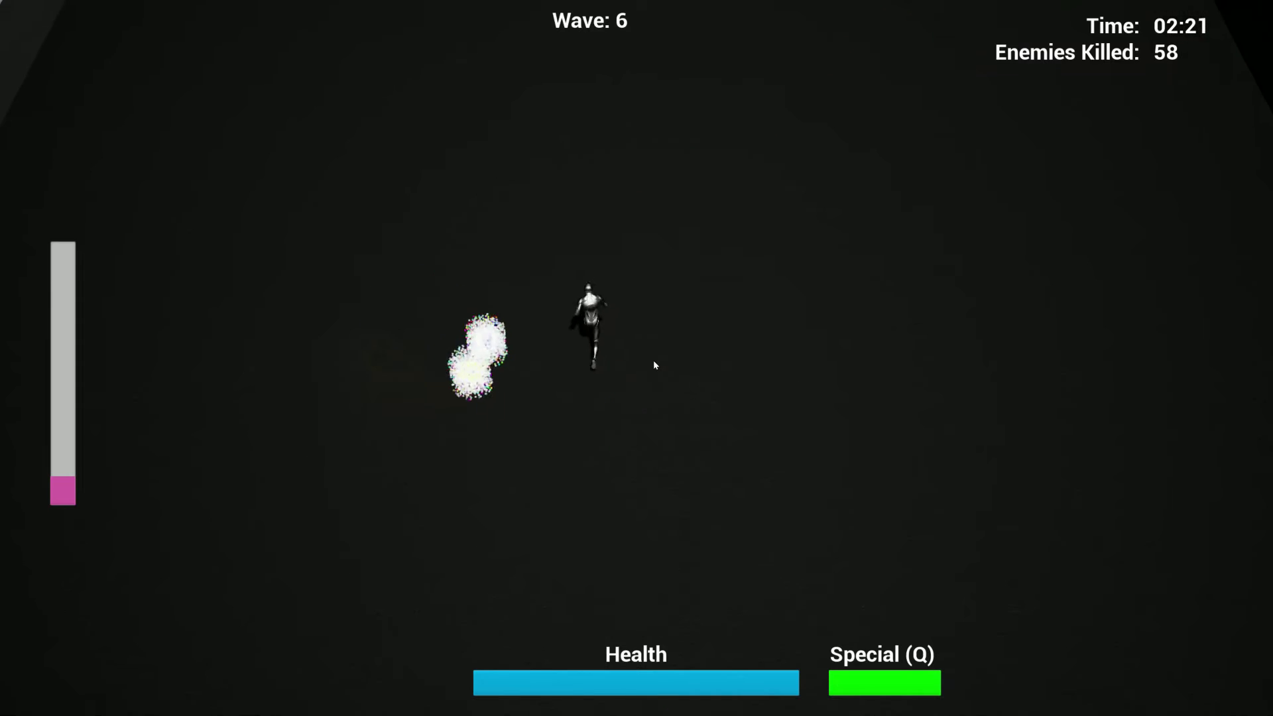
pyautogui.press('w')
pyautogui.press('w')
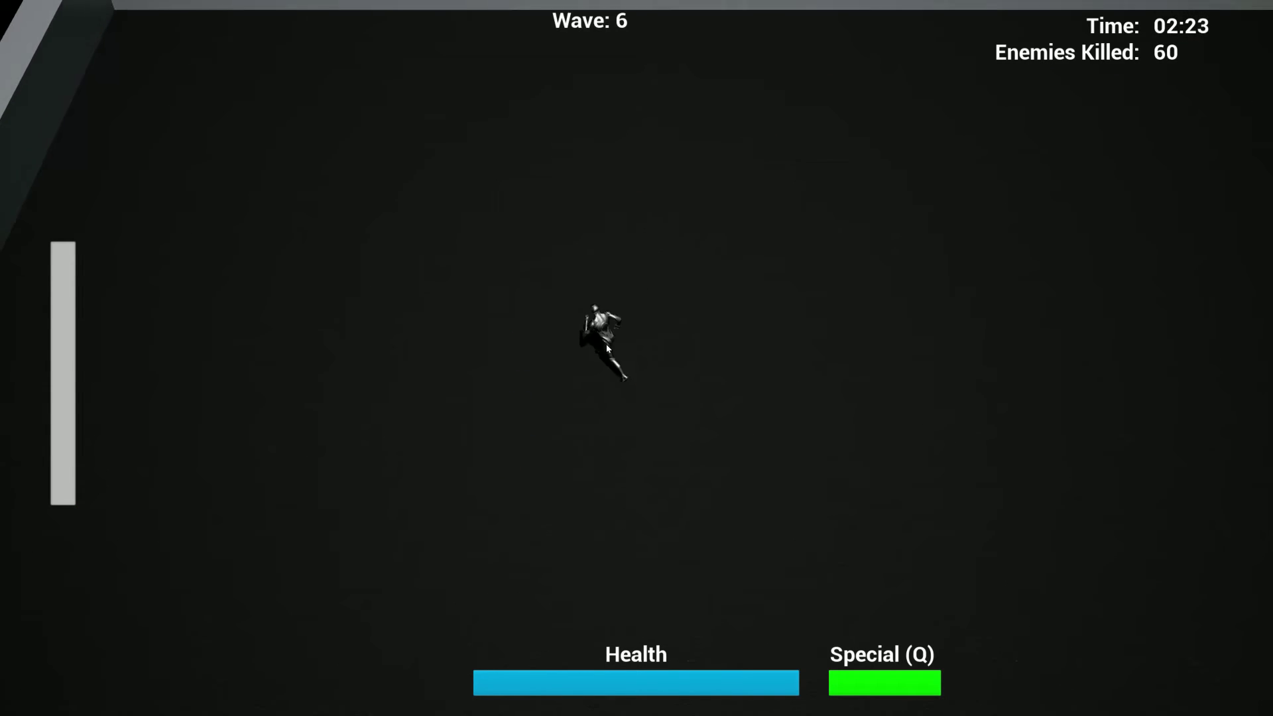
pyautogui.press('w')
pyautogui.press('a')
# Step: Tether the new arc of wave 7 cylinders and move lower-right
pyautogui.press('d')
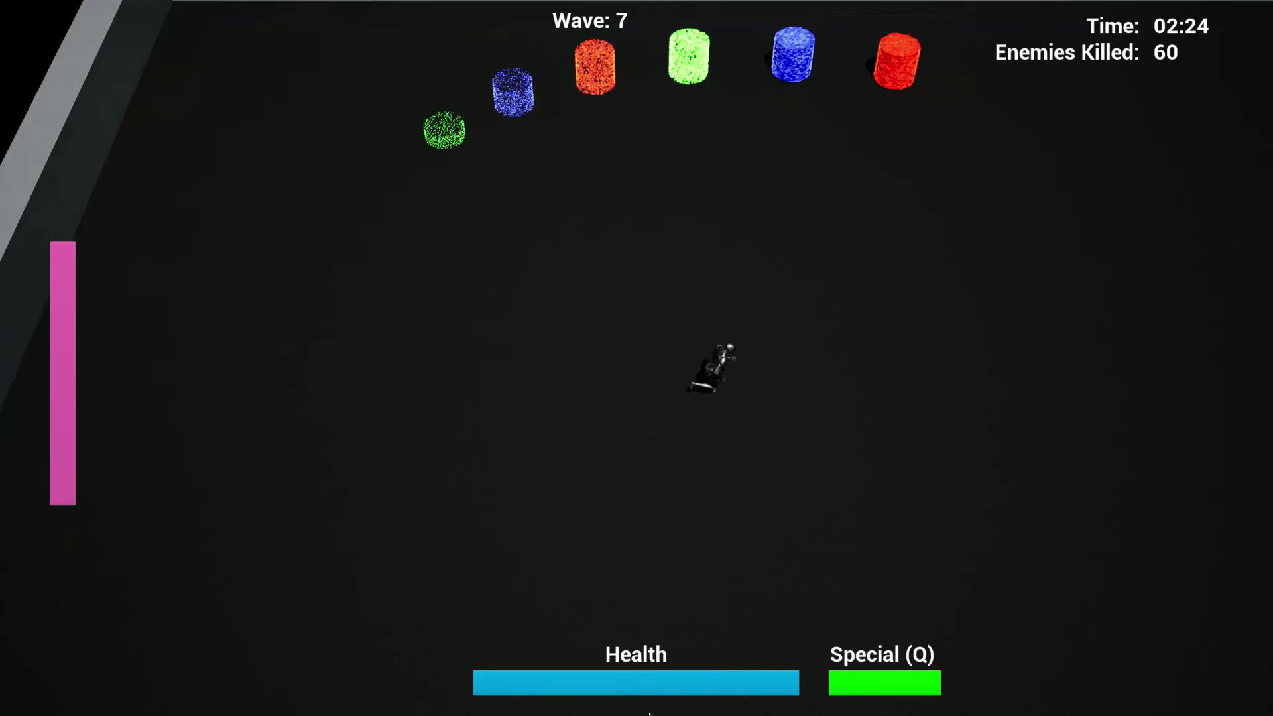
pyautogui.press('w')
pyautogui.click(684, 157)
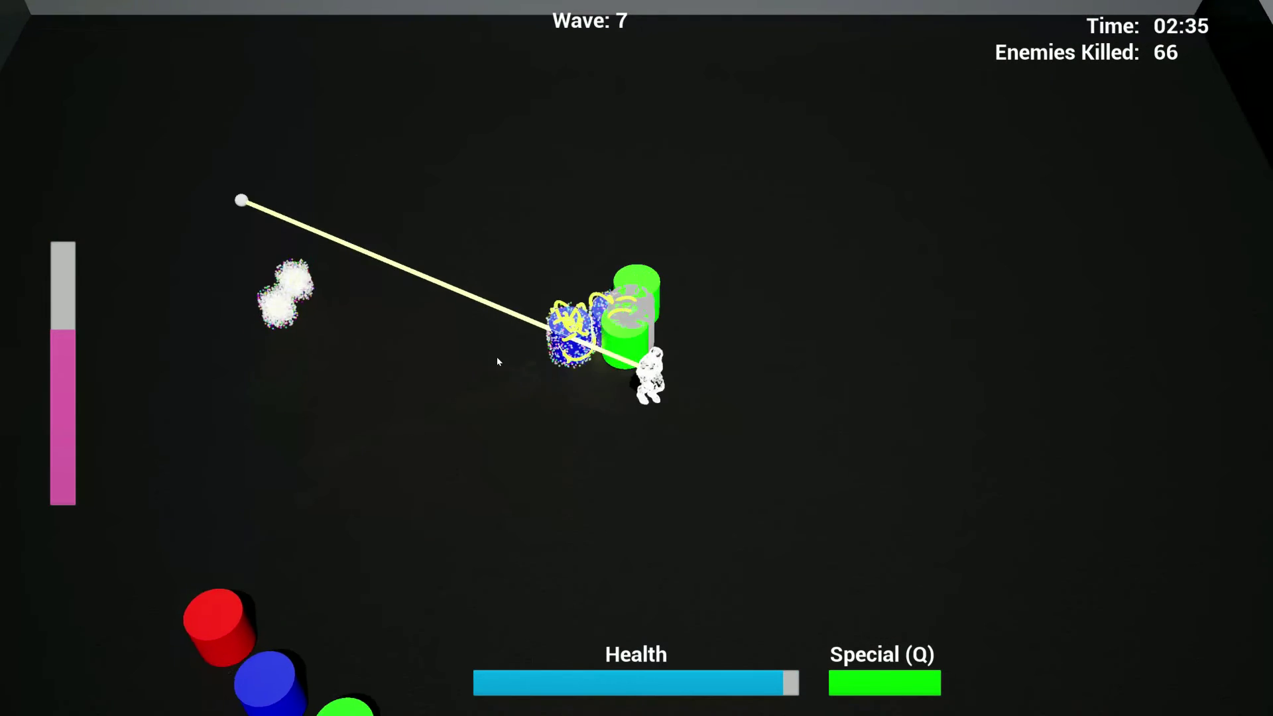
pyautogui.press('d')
pyautogui.press('s')
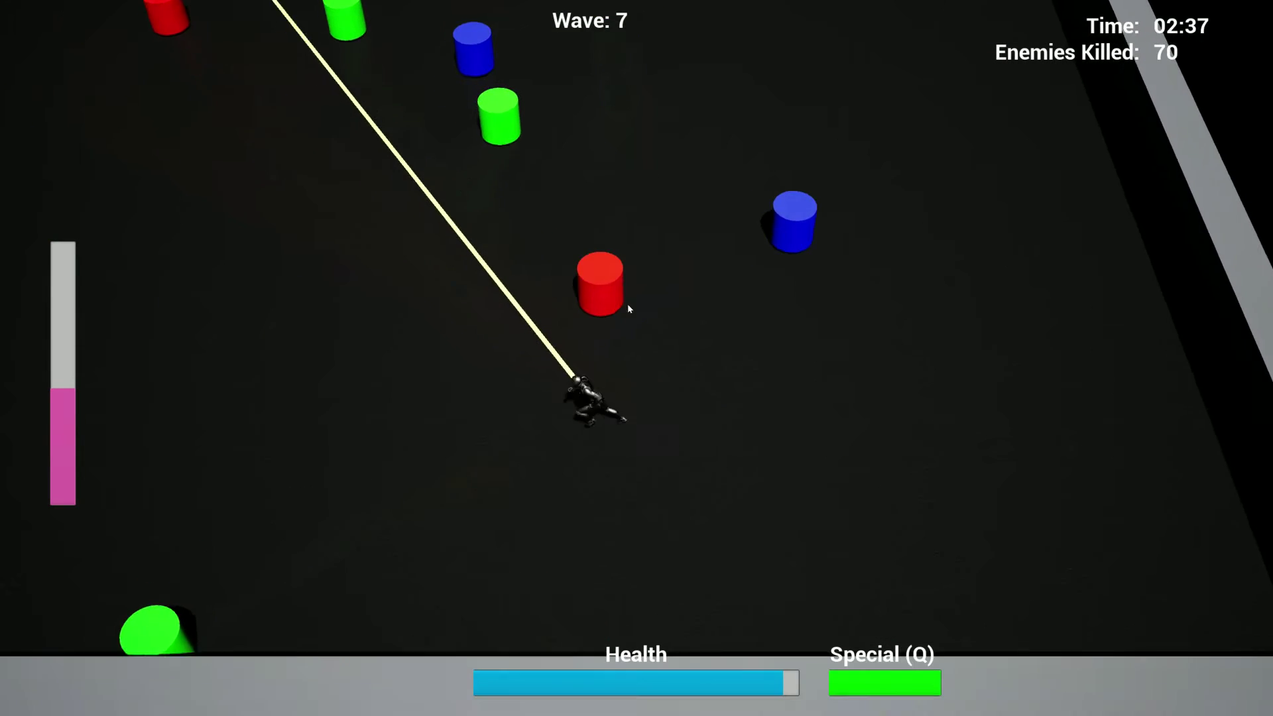
# Step: Weave around the cylinders and dash down-left to destroy the lead one
pyautogui.press('w')
pyautogui.press('a')
pyautogui.press('w')
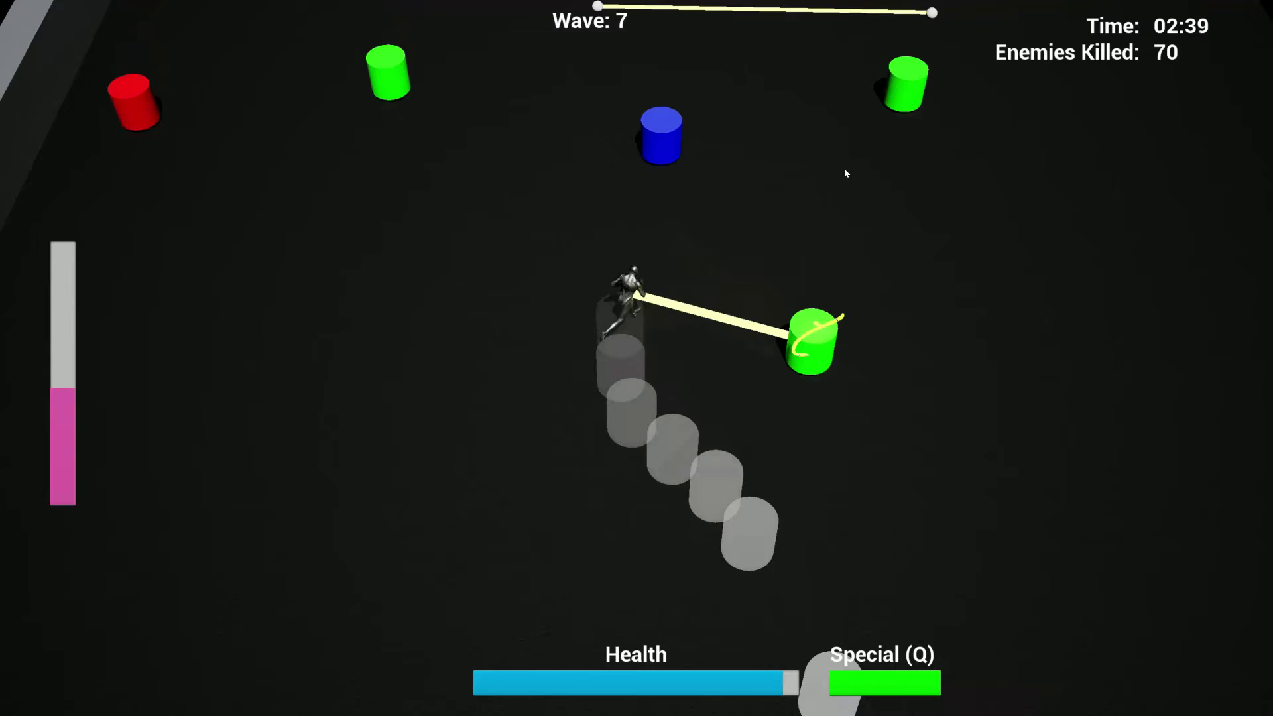
pyautogui.press('d')
pyautogui.press('s')
pyautogui.press('d')
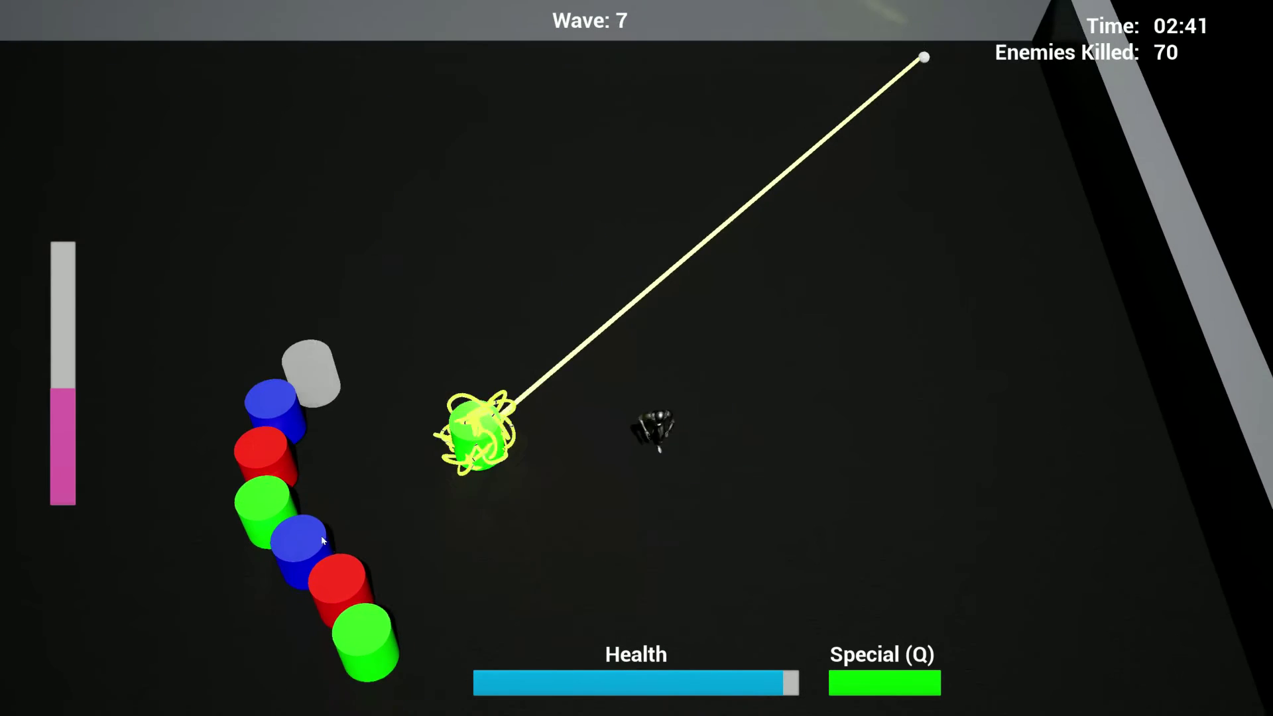
pyautogui.press('s')
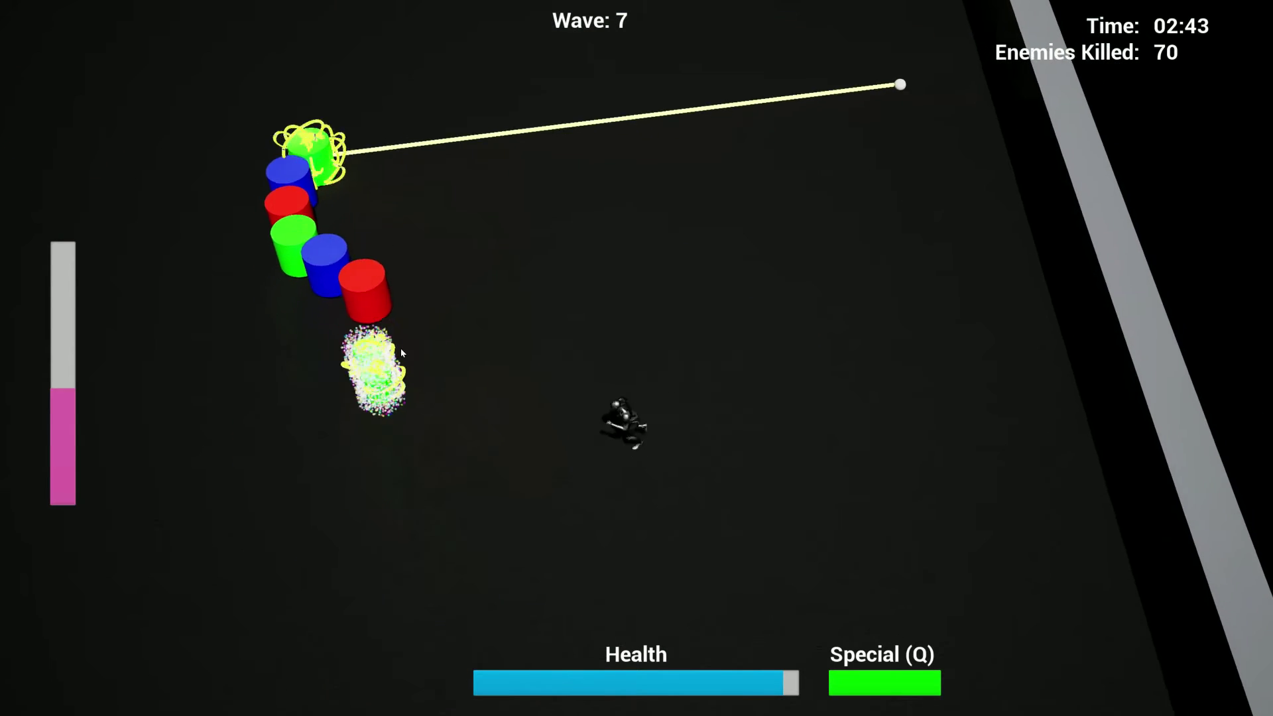
pyautogui.press('a')
pyautogui.press('a')
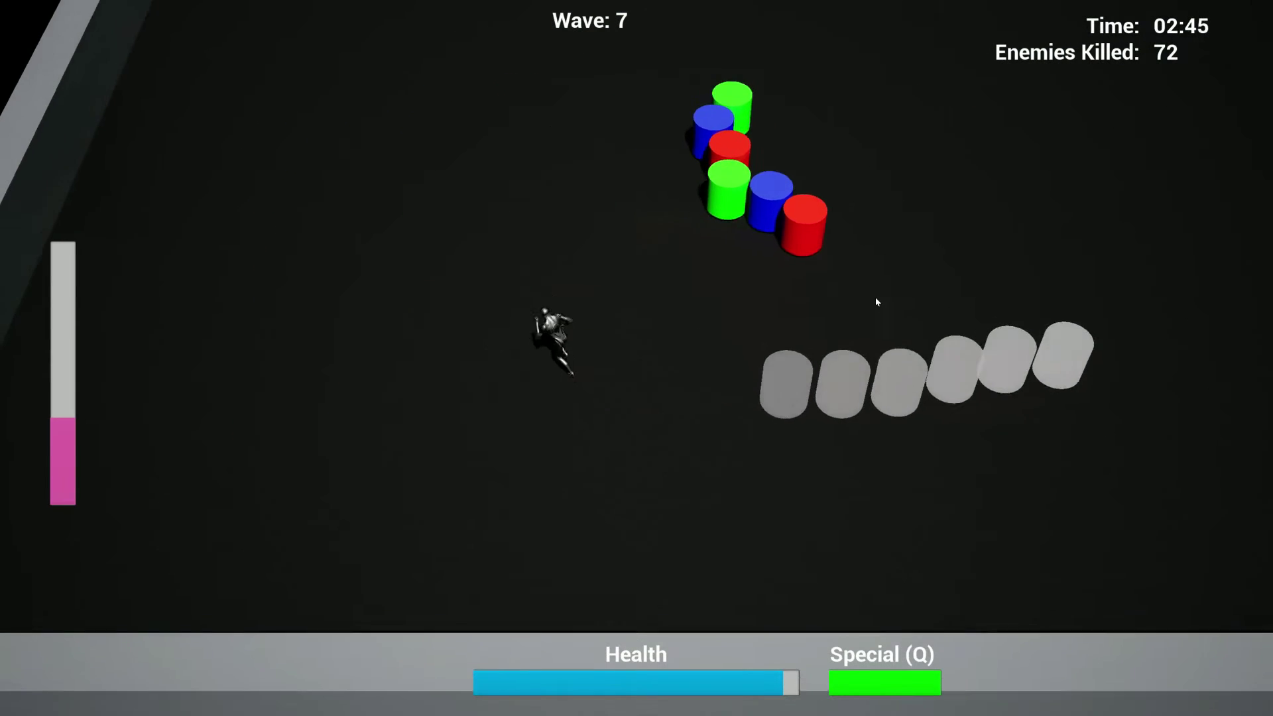
# Step: Tether the green cylinder leading the line and the nearby cylinders
pyautogui.press('s')
pyautogui.press('w')
pyautogui.press('d')
pyautogui.click(995, 358)
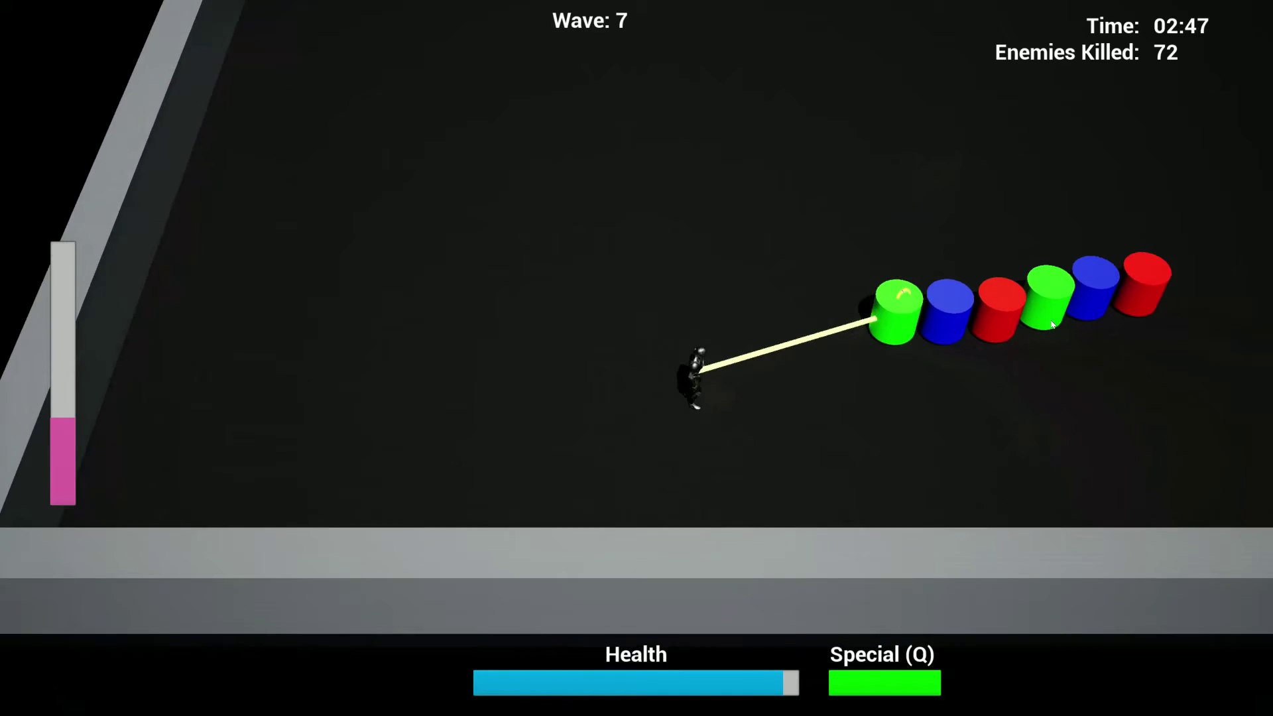
pyautogui.click(1135, 399)
pyautogui.press('w')
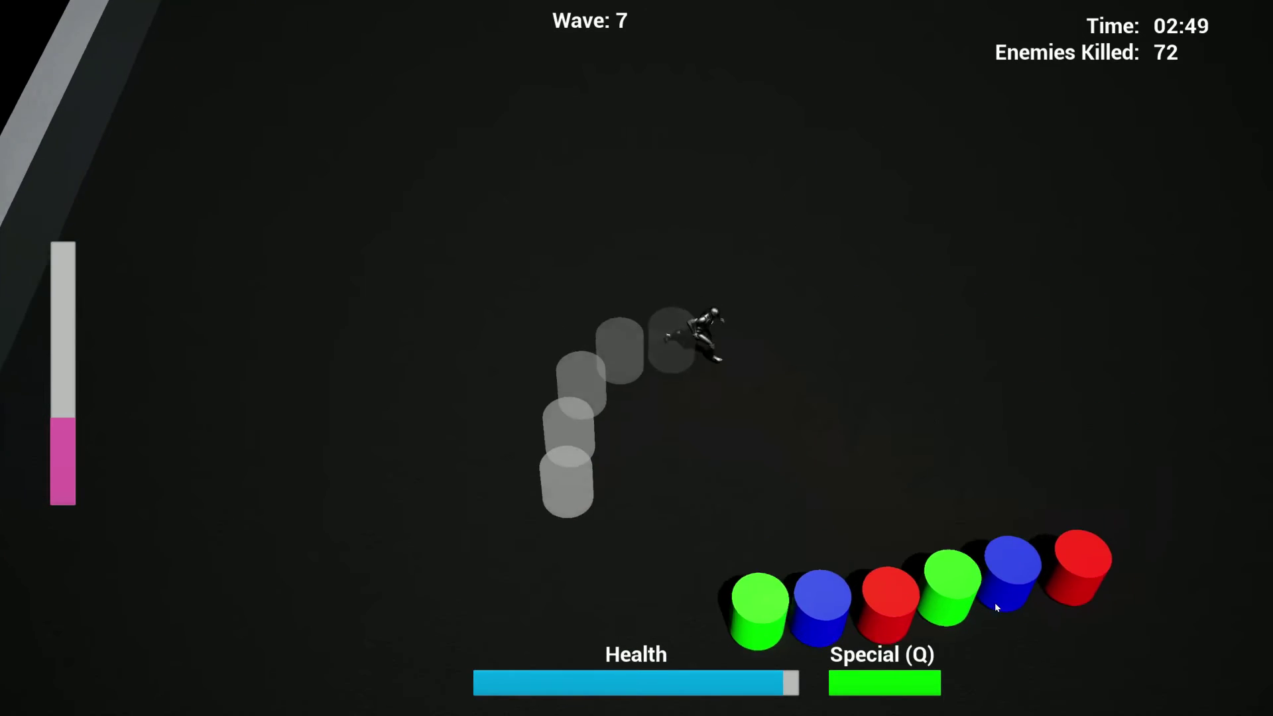
pyautogui.press('d')
# Step: Tether two red cylinders in the line while running down-left, then up-left
pyautogui.press('s')
pyautogui.press('a')
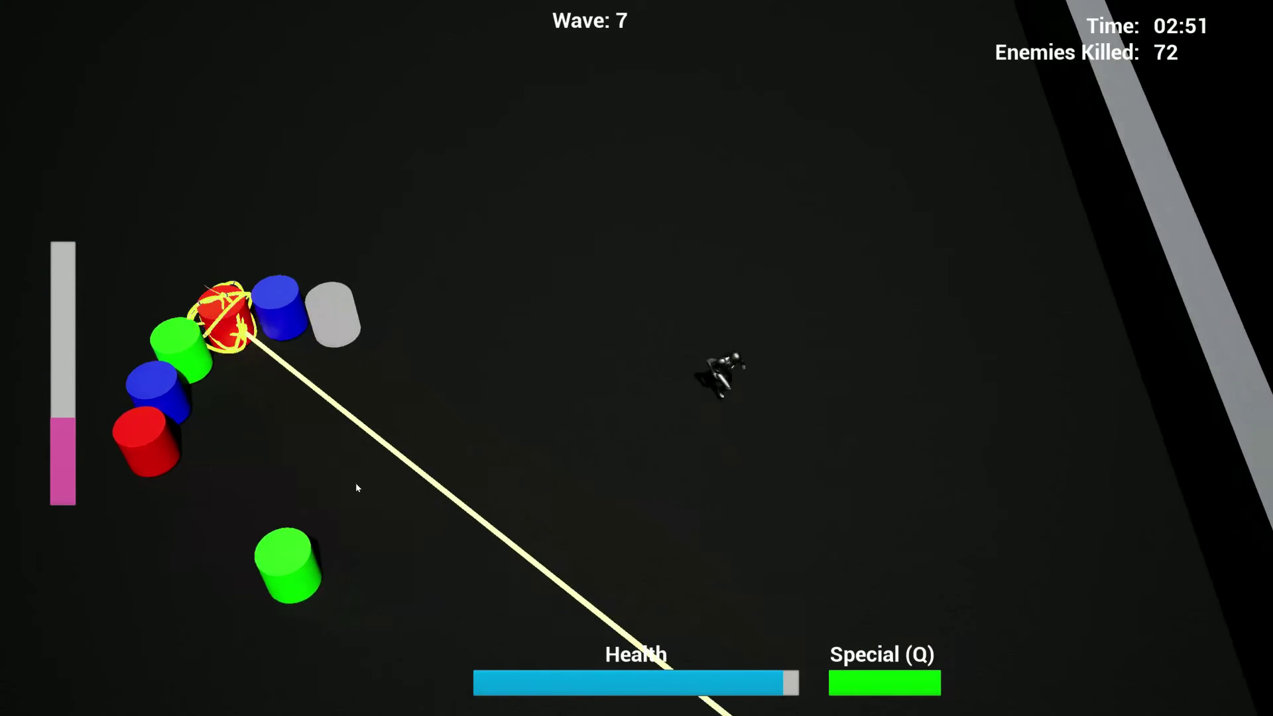
pyautogui.click(446, 350)
pyautogui.press('a')
pyautogui.press('w')
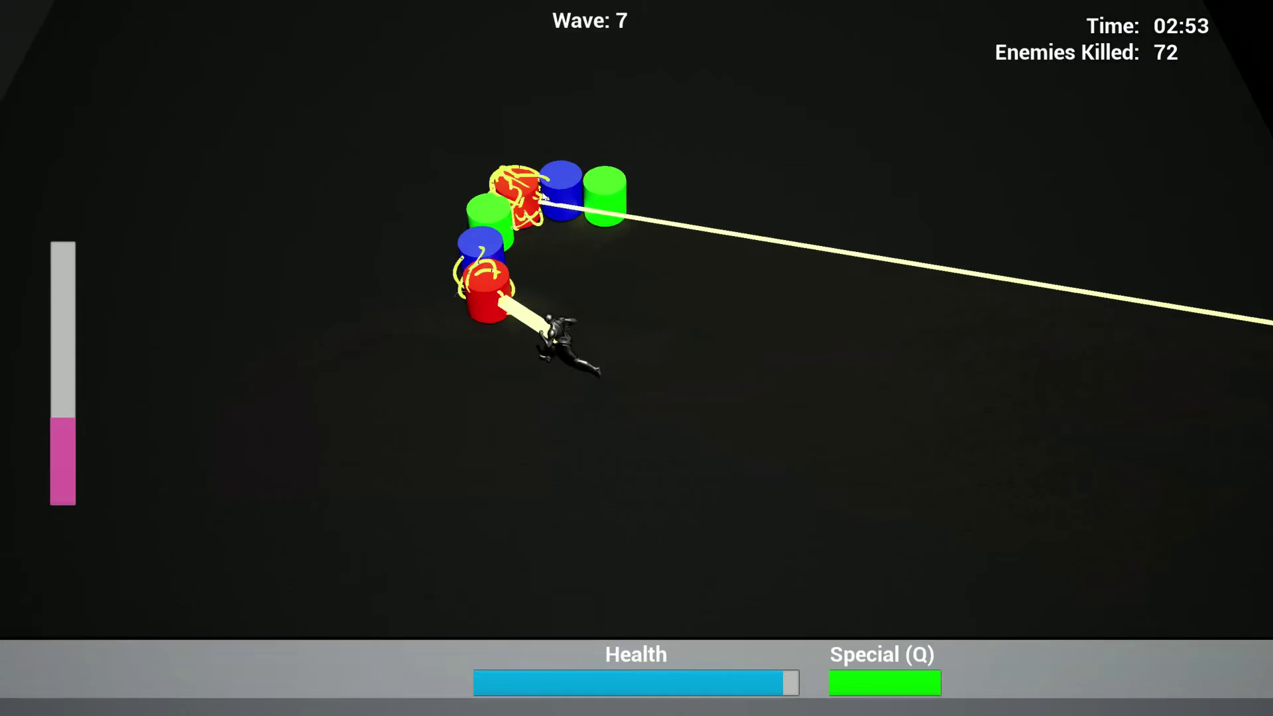
pyautogui.click(827, 403)
pyautogui.press('w')
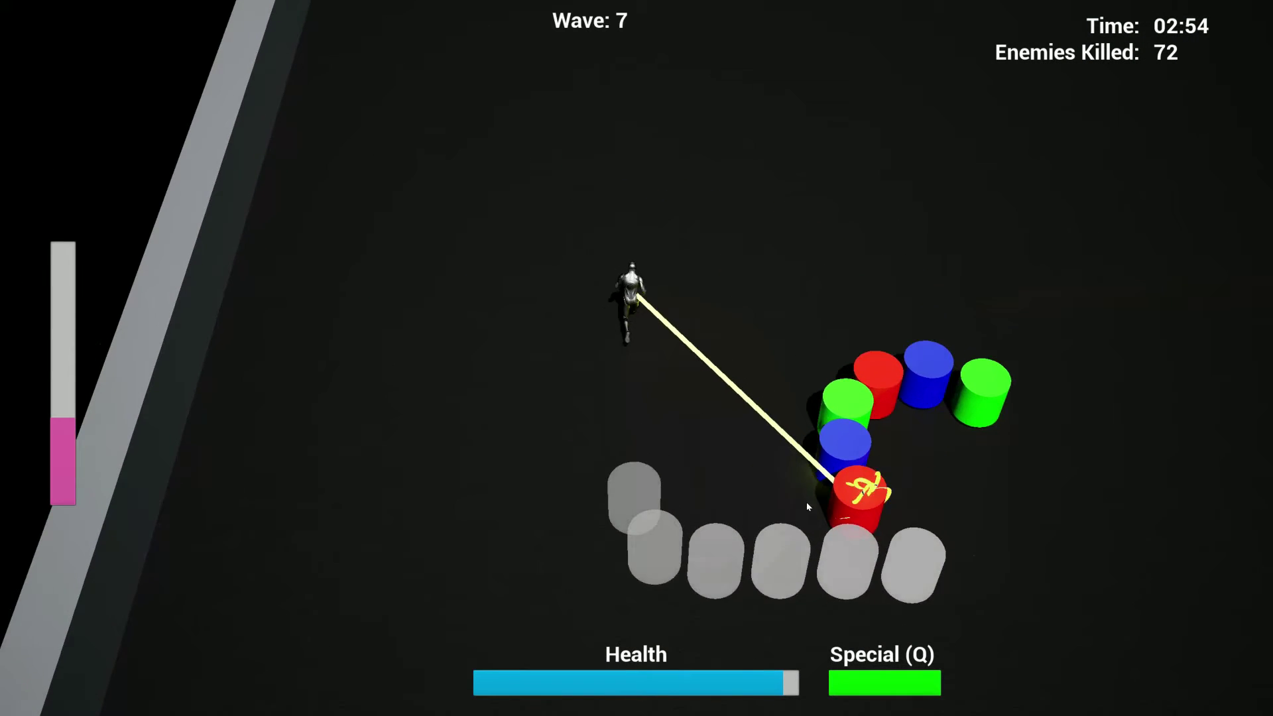
pyautogui.press('a')
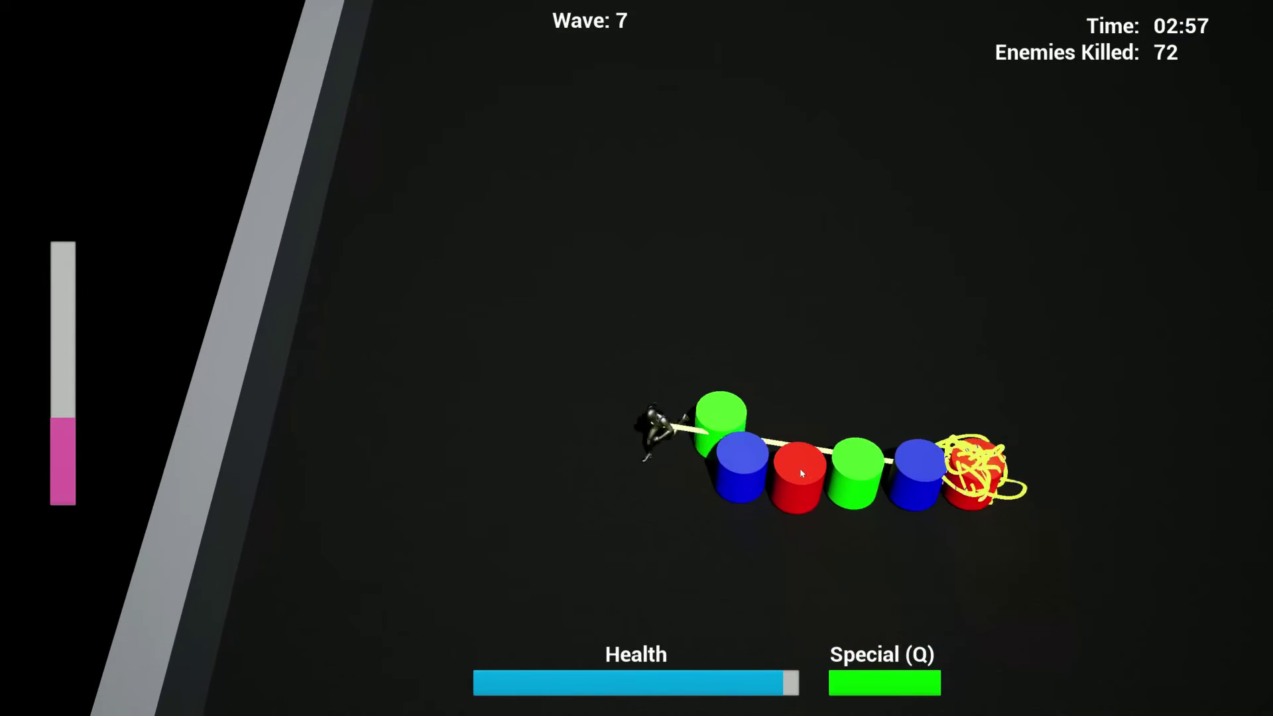
# Step: Tether another red cylinder, then run up-right
pyautogui.press('s')
pyautogui.press('d')
pyautogui.click(601, 273)
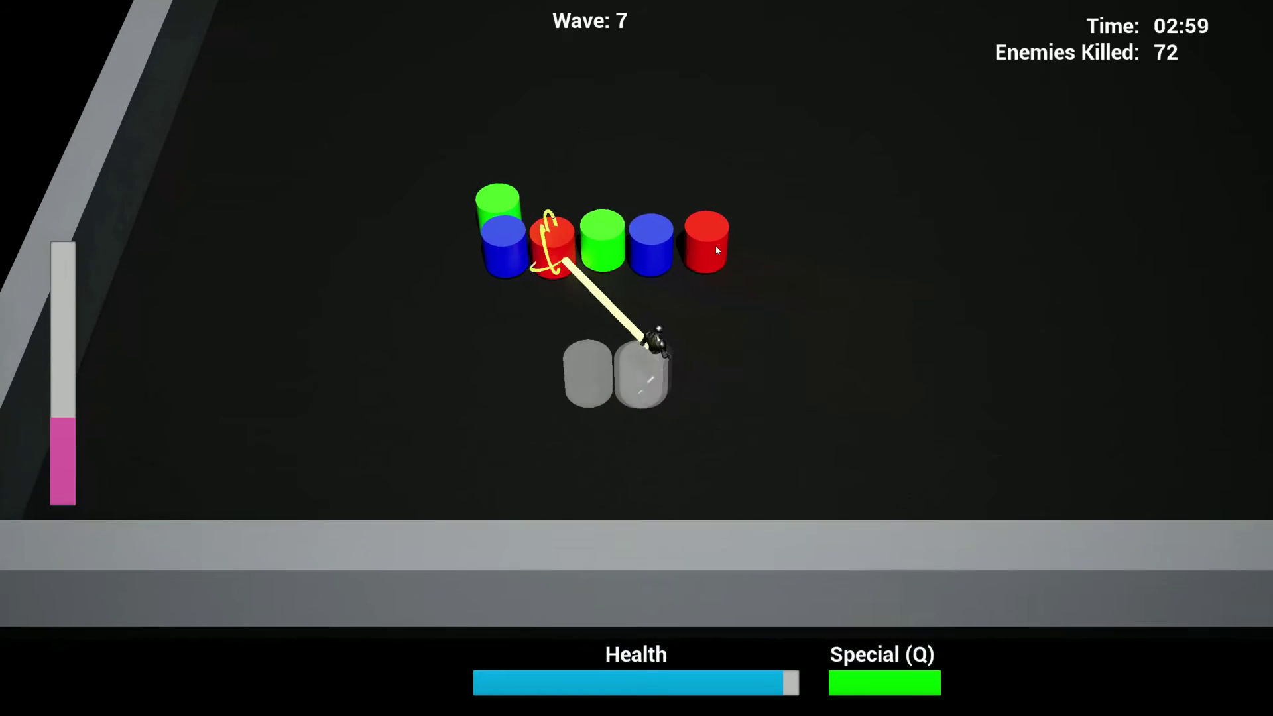
pyautogui.press('d')
pyautogui.press('w')
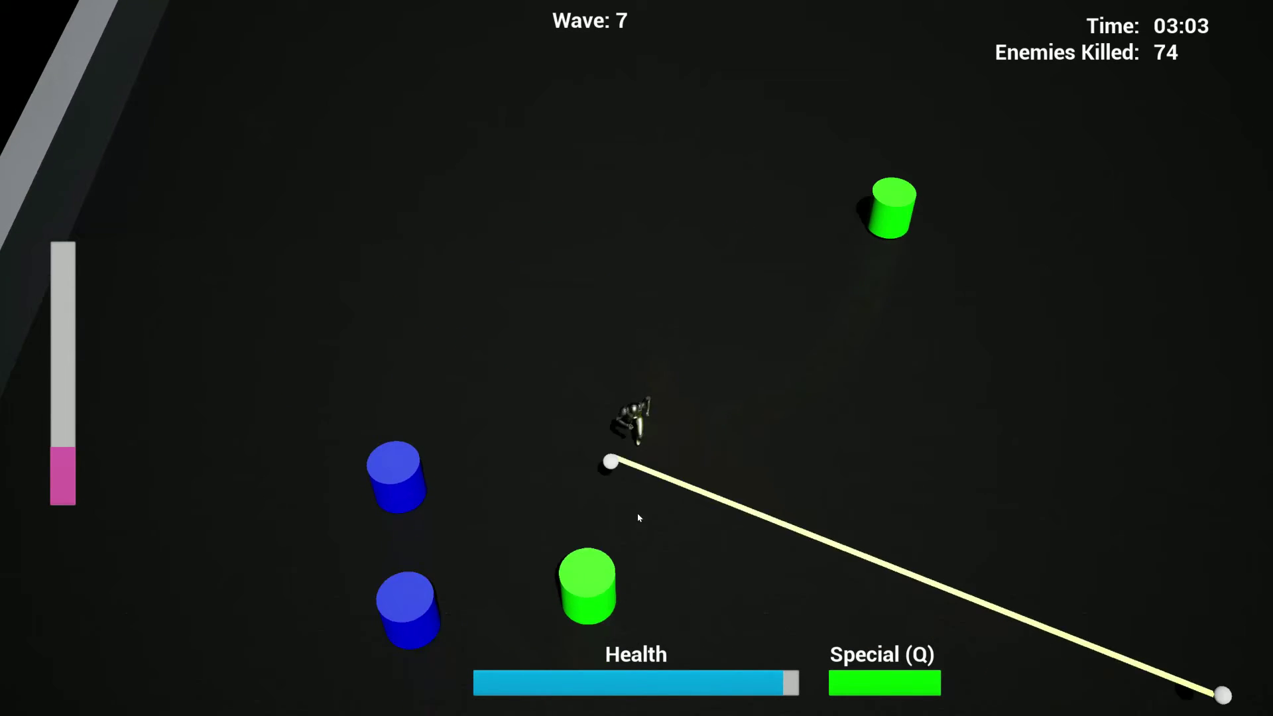
# Step: Weave between the green cylinders to break them with the tethers
pyautogui.press('w')
pyautogui.press('d')
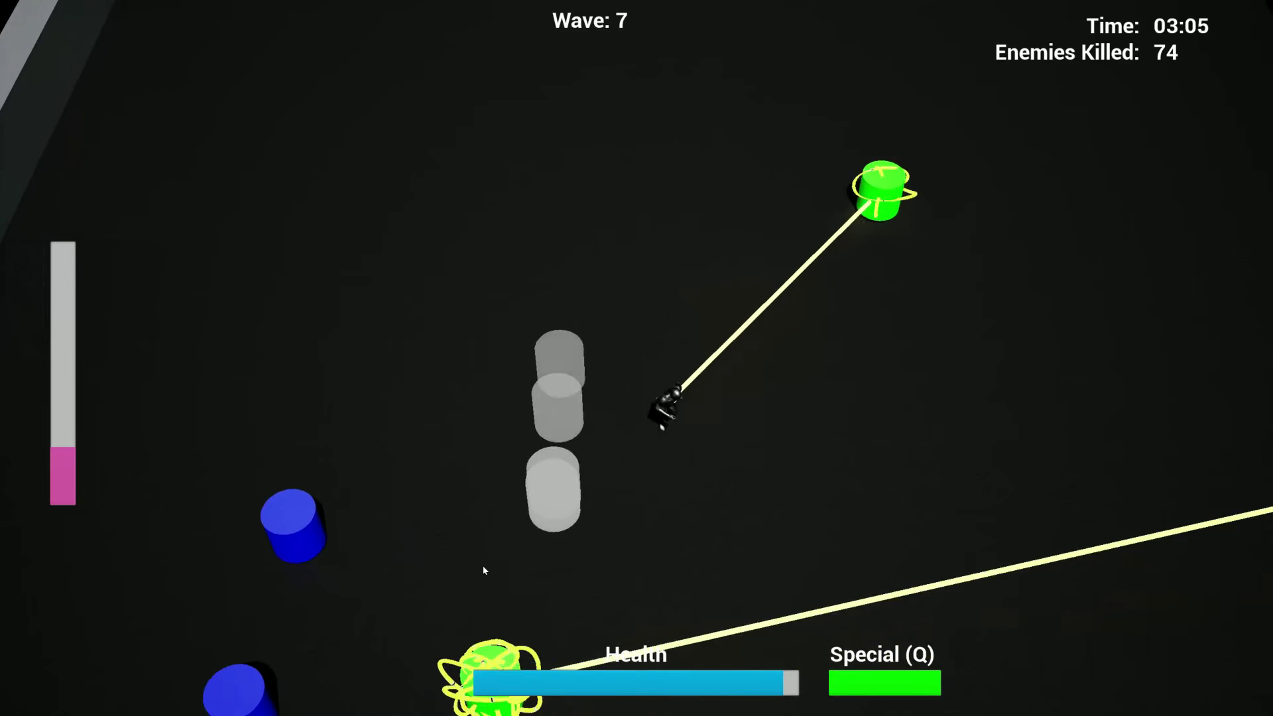
pyautogui.press('s')
pyautogui.press('a')
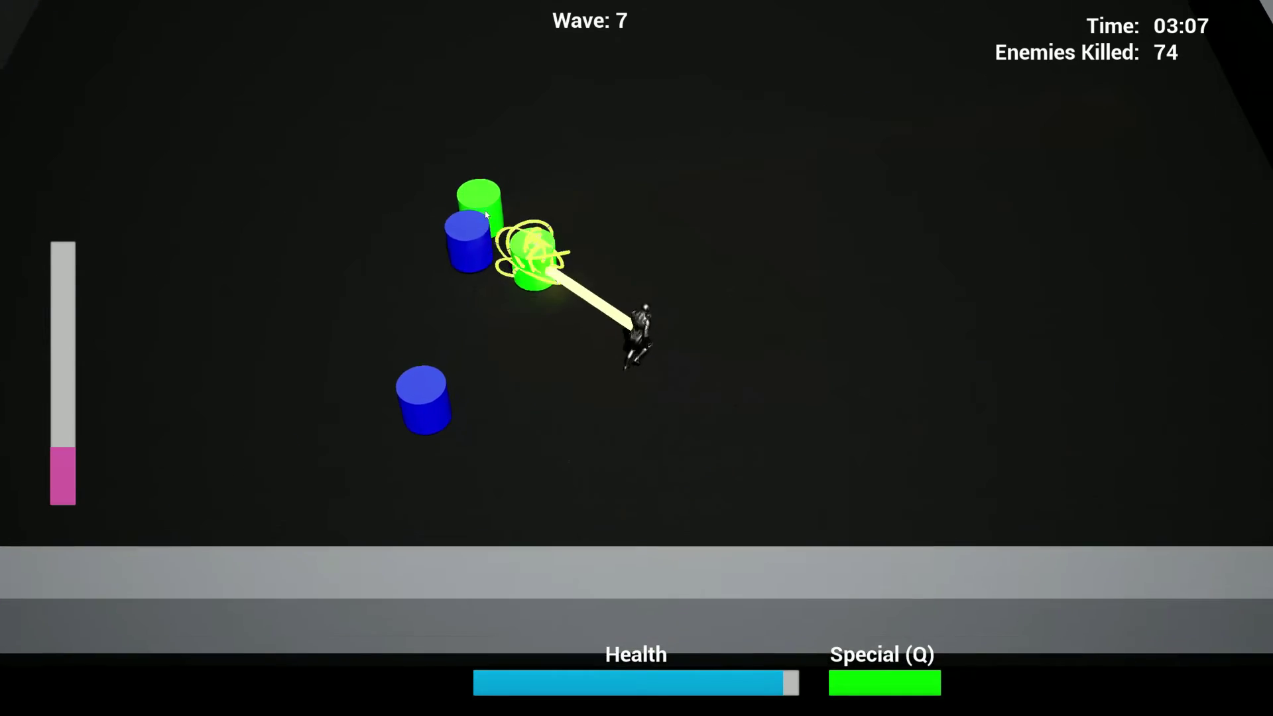
pyautogui.press('w')
pyautogui.press('d')
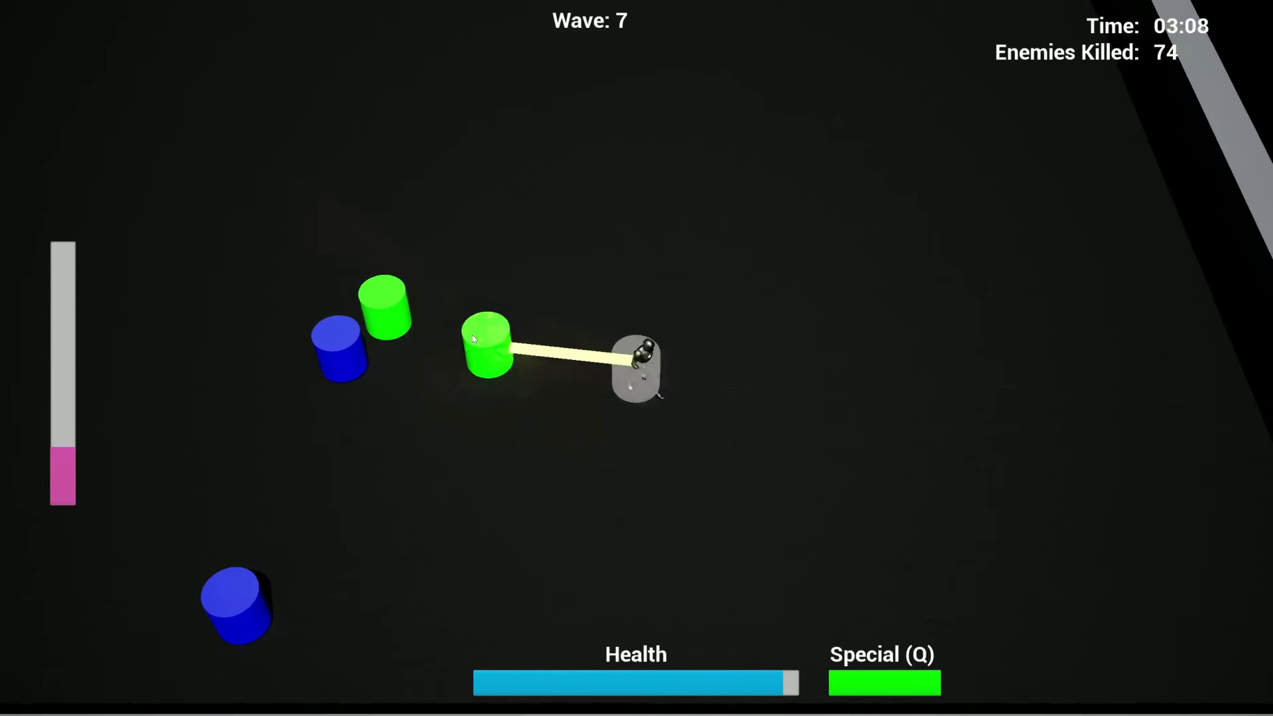
pyautogui.press('s')
pyautogui.press('a')
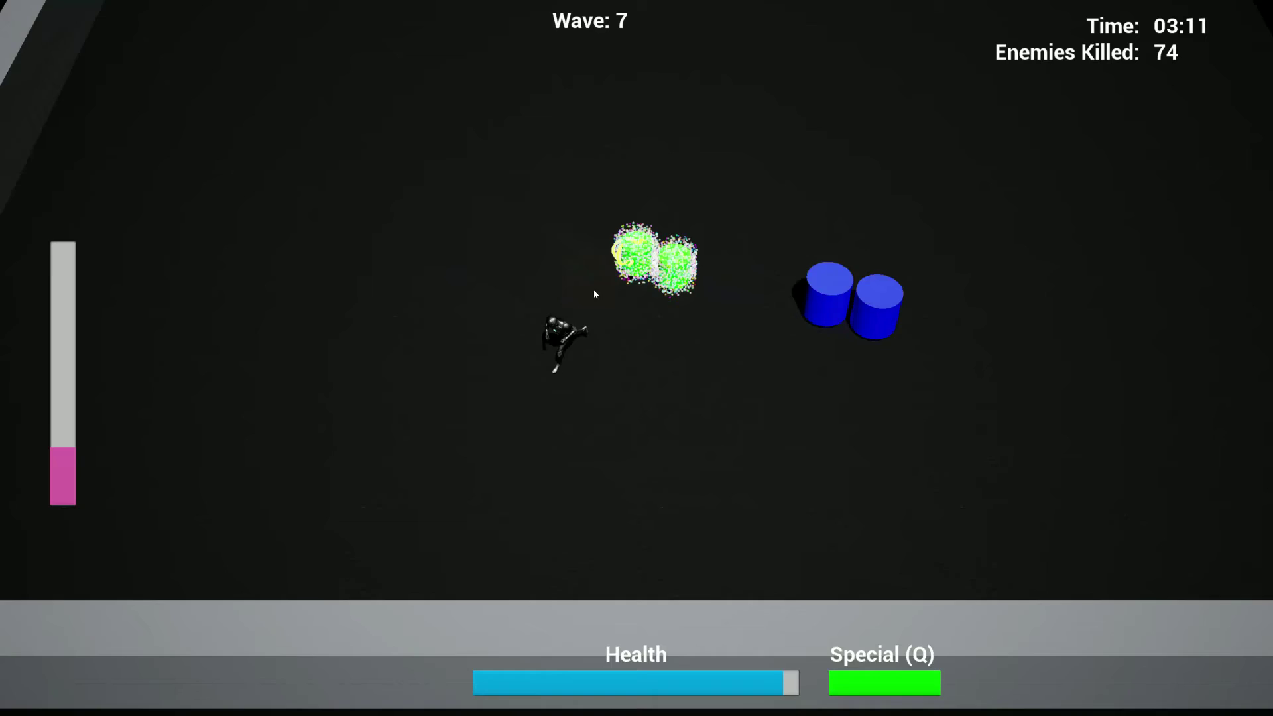
# Step: Finish the two green enemies and the last two blue cylinders, reaching 78 kills
pyautogui.press('s')
pyautogui.press('d')
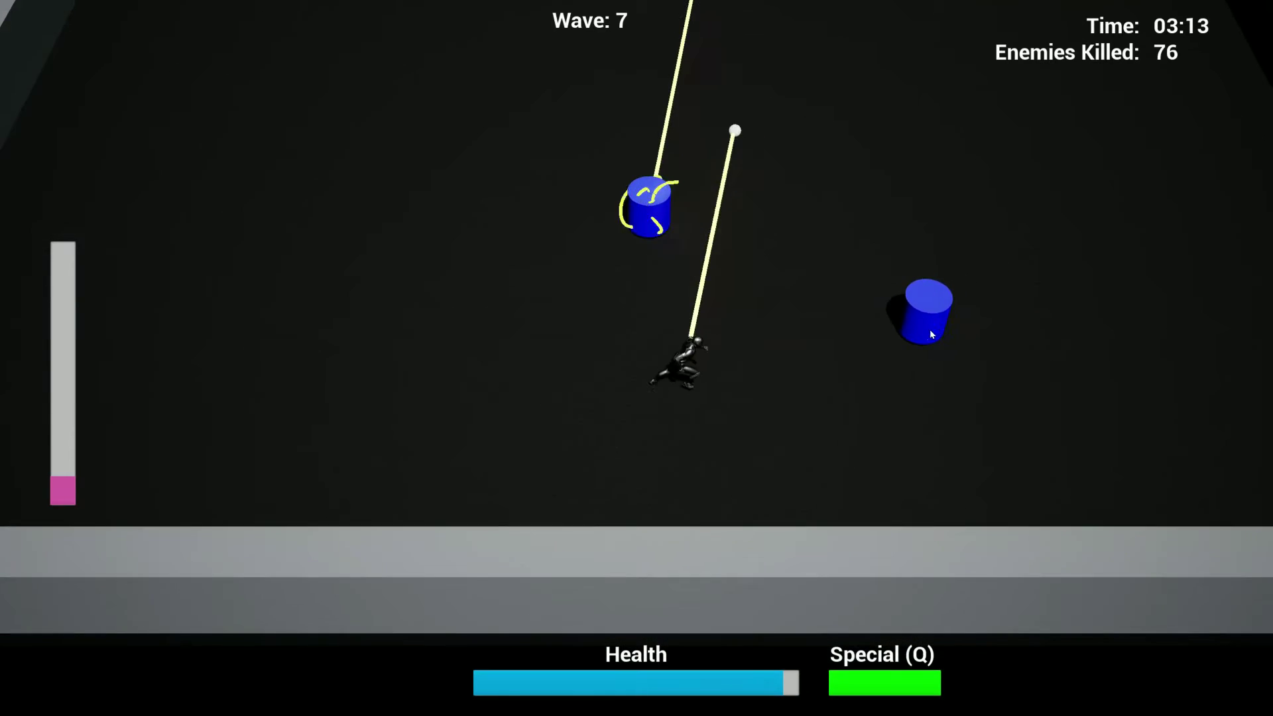
pyautogui.click(932, 335)
pyautogui.press('w')
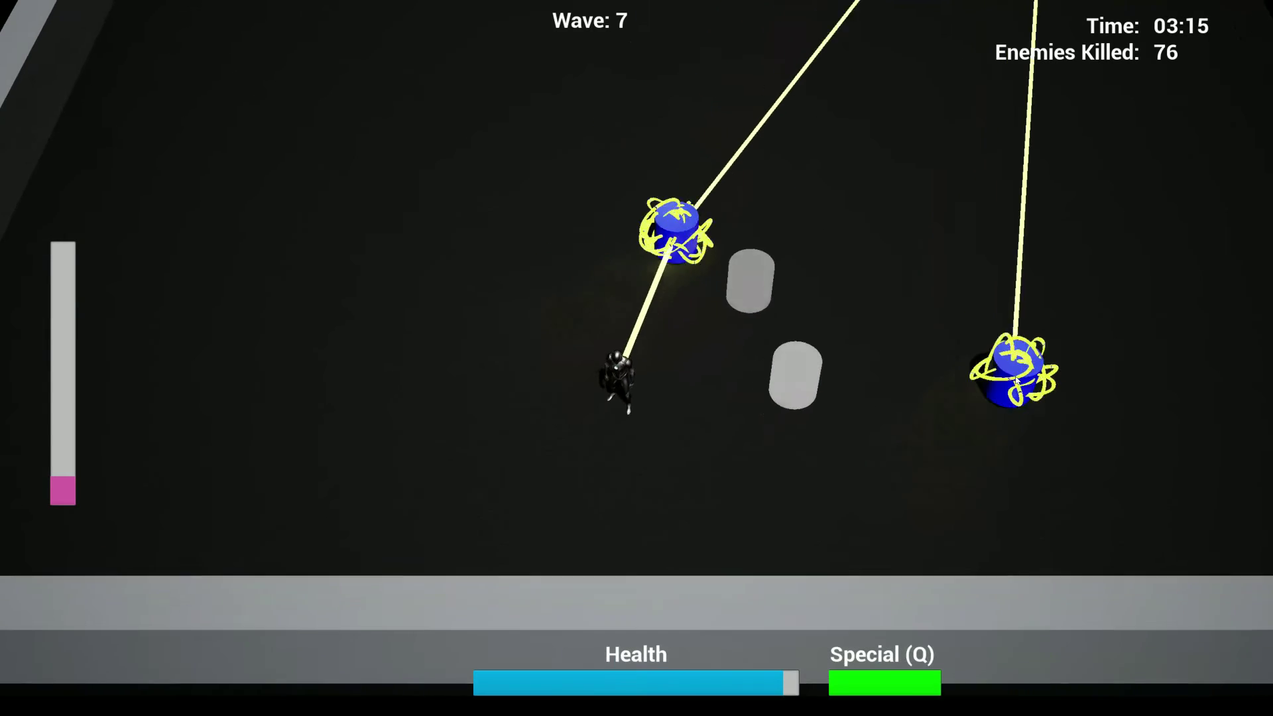
pyautogui.press('w')
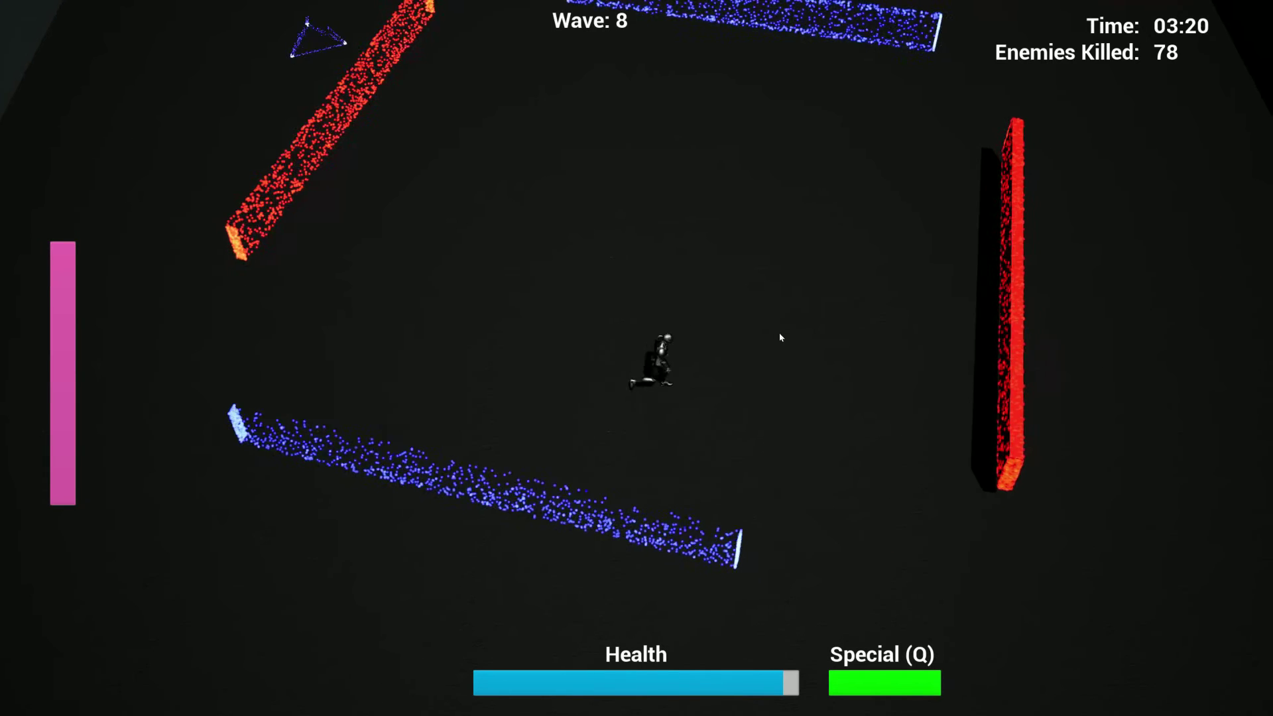
# Step: Tether and destroy the red bar enemy above
pyautogui.press('s')
pyautogui.press('d')
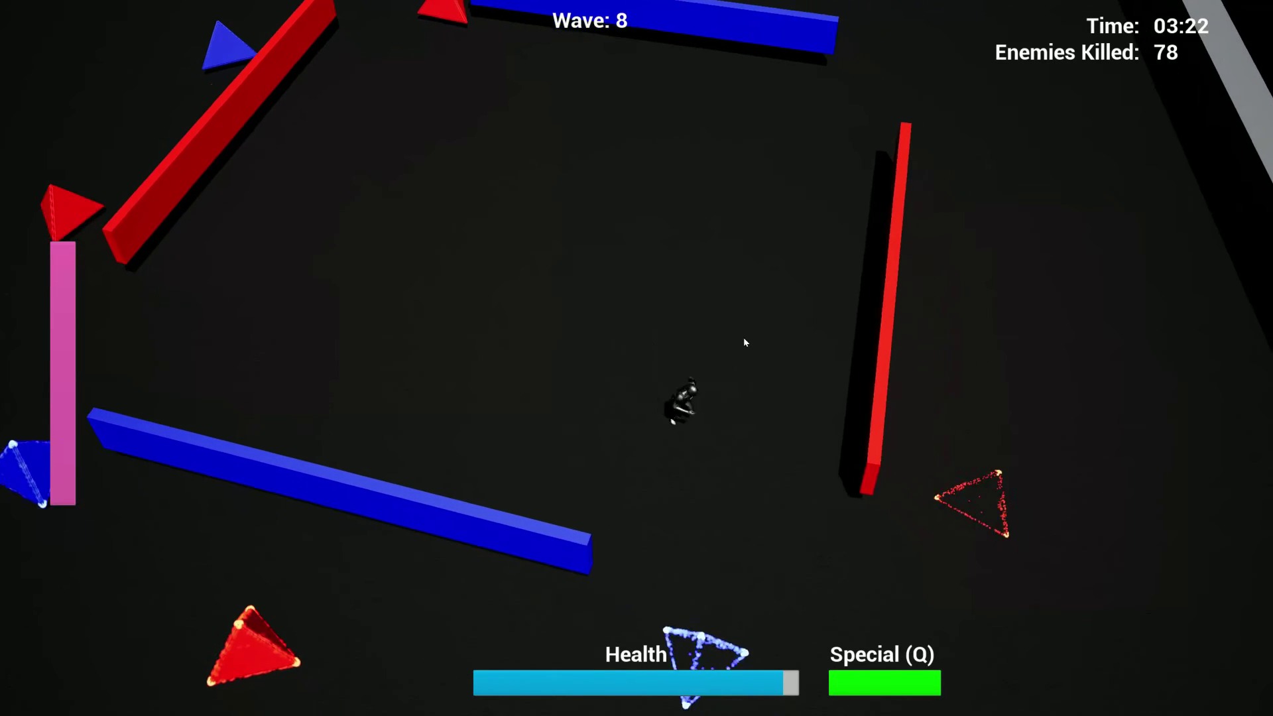
pyautogui.click(587, 244)
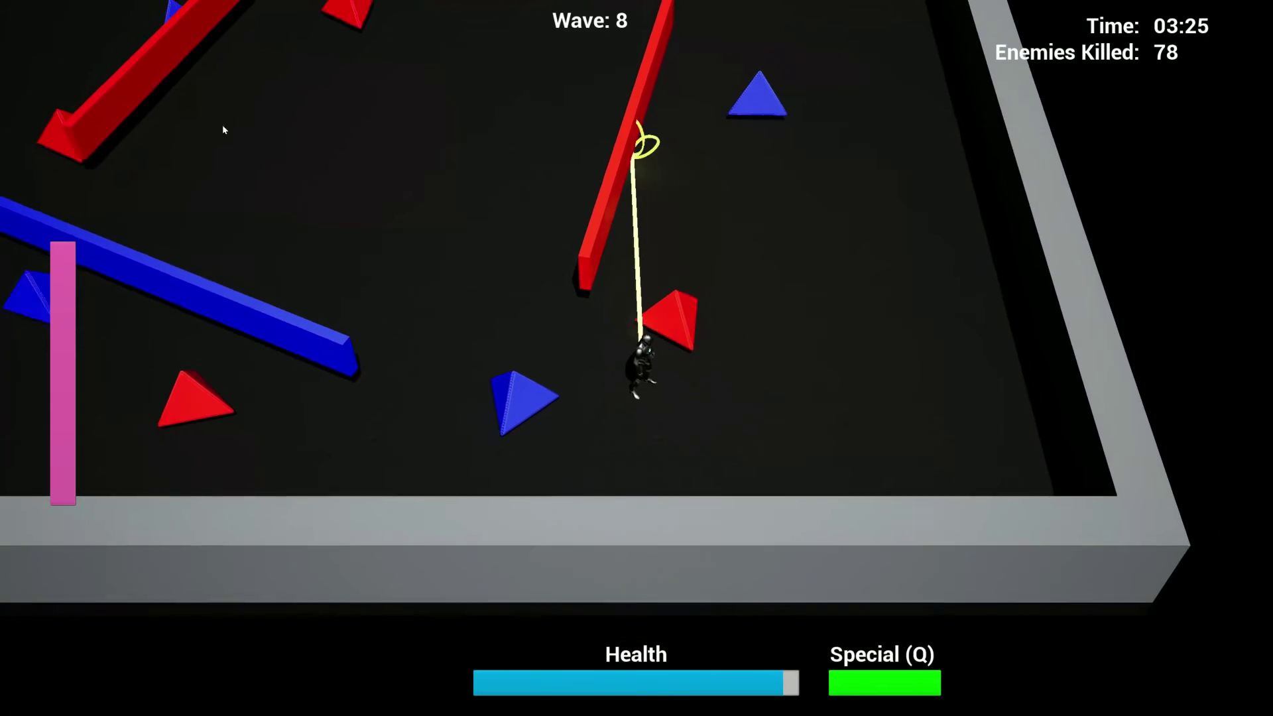
pyautogui.press('w')
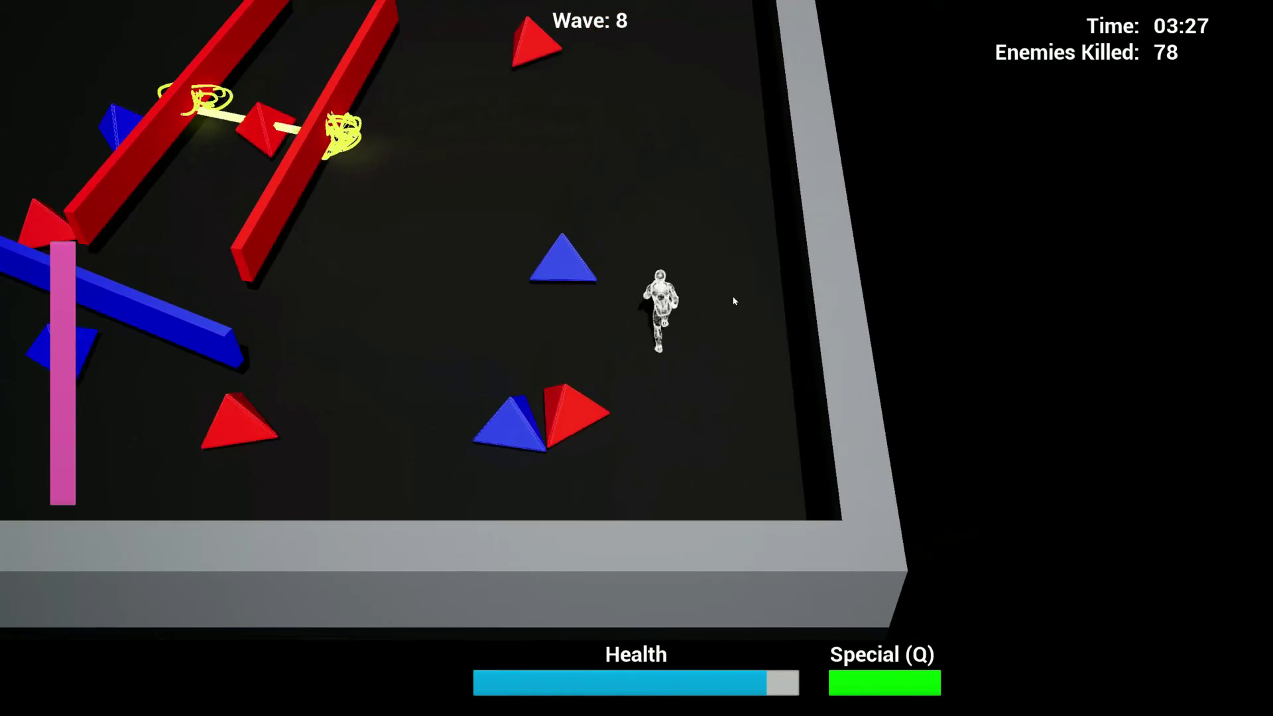
# Step: Tether the red triangle enemies while circling them
pyautogui.click(538, 458)
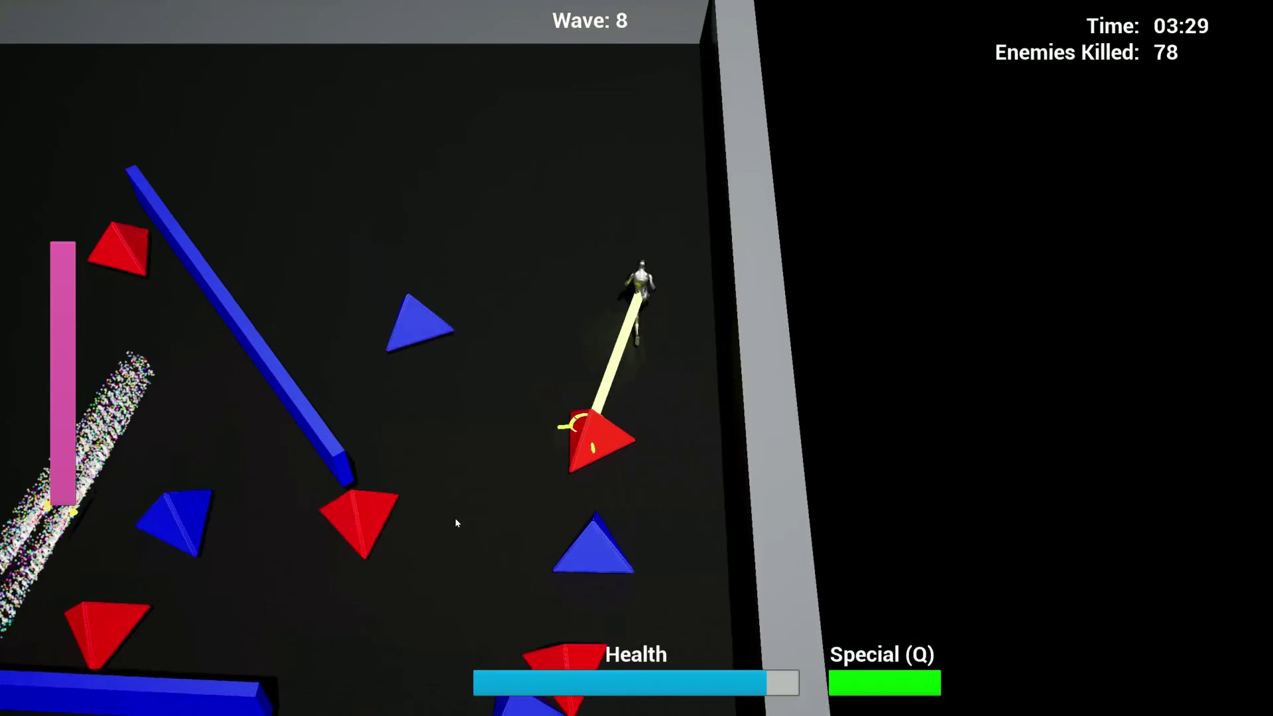
pyautogui.press('a')
pyautogui.press('w')
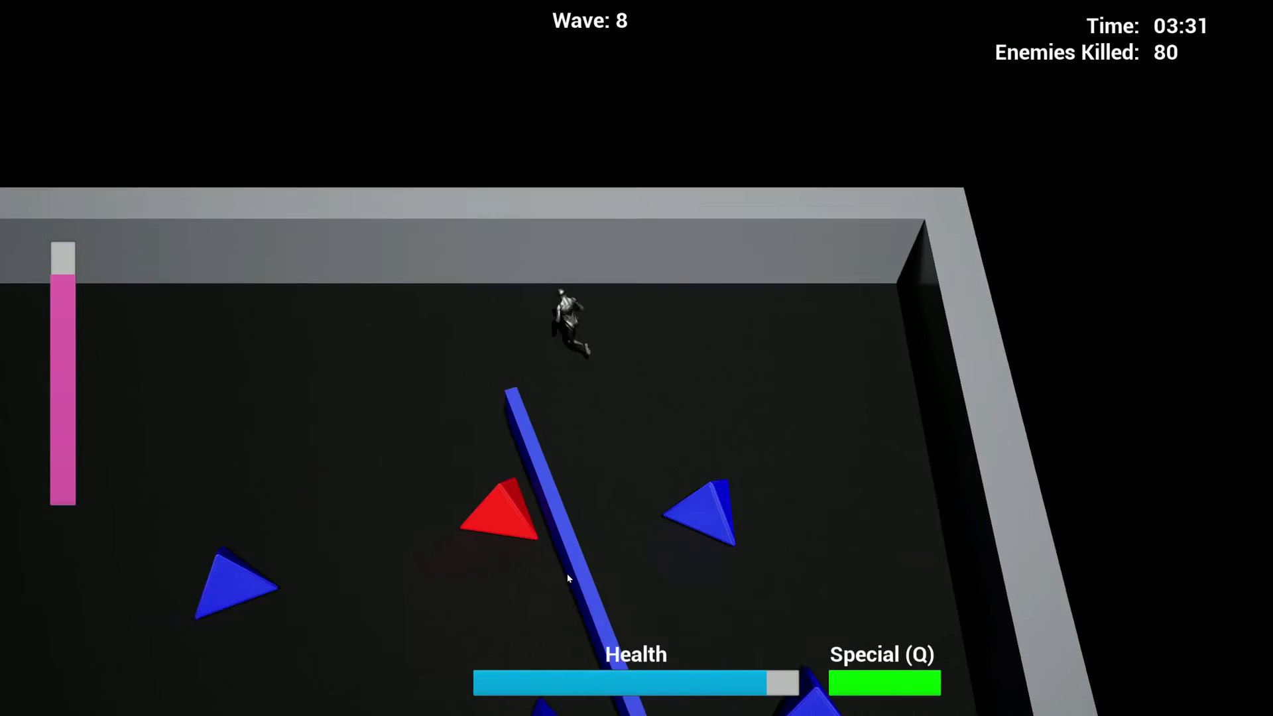
pyautogui.click(670, 498)
pyautogui.press('s')
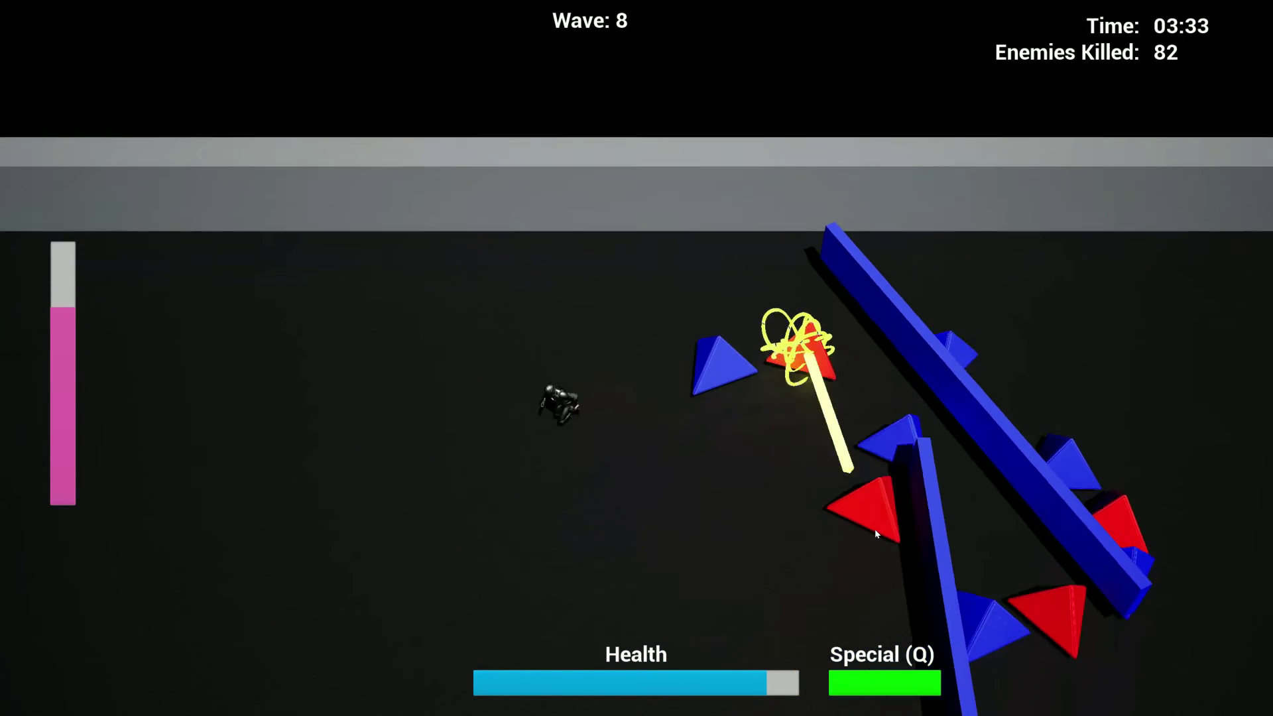
pyautogui.press('a')
pyautogui.press('w')
pyautogui.press('a')
# Step: Fire tethers into the triangle cluster beside the blue bar
pyautogui.click(860, 269)
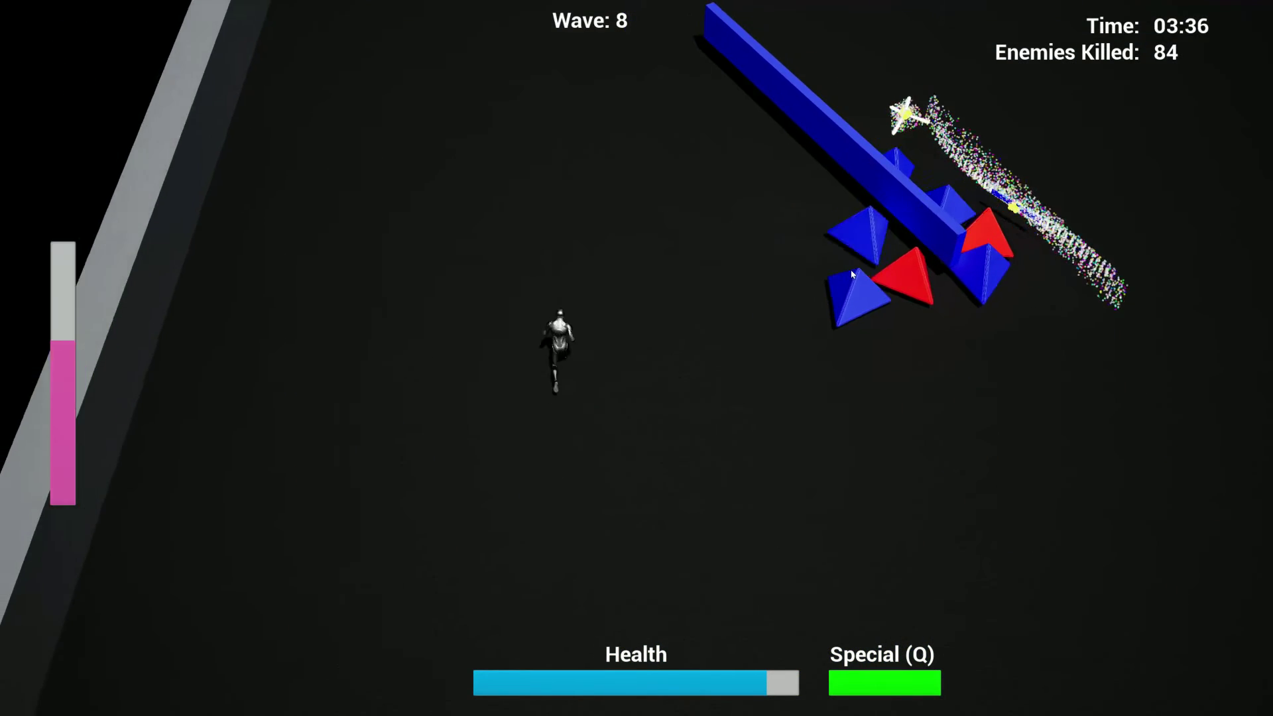
pyautogui.press('a')
pyautogui.click(853, 276)
pyautogui.press('s')
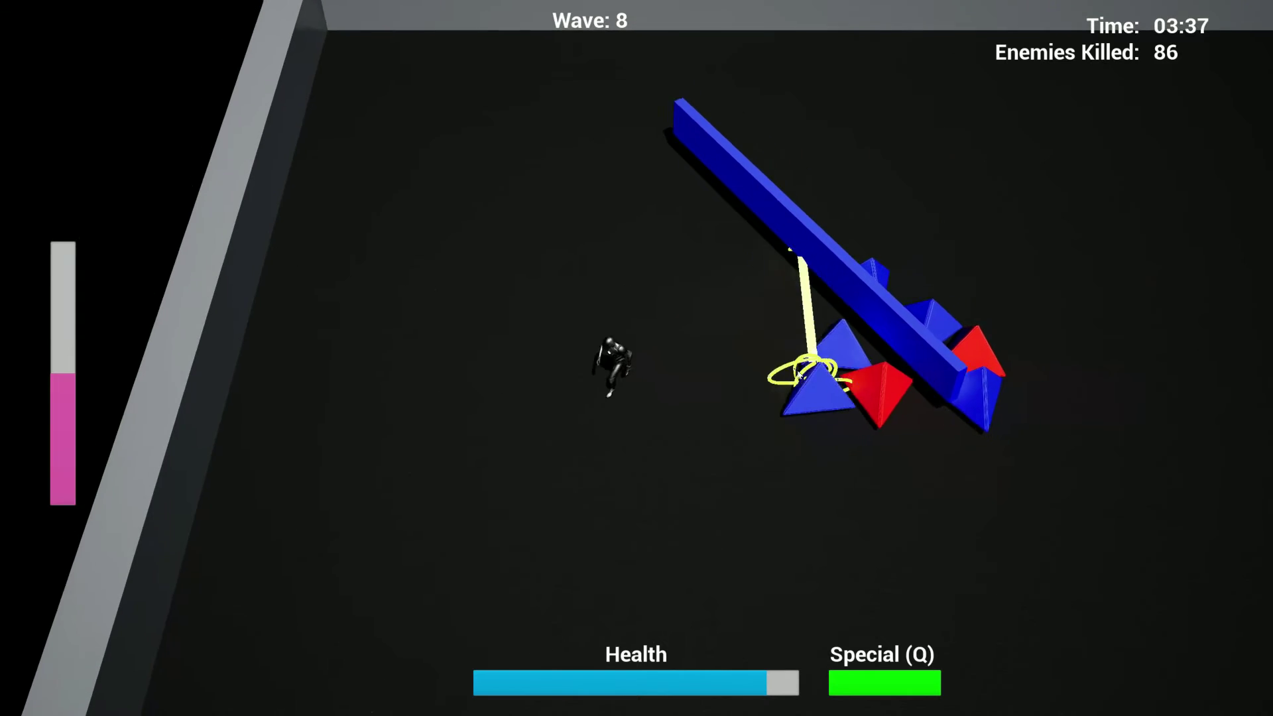
pyautogui.click(751, 307)
pyautogui.press('d')
pyautogui.click(687, 294)
pyautogui.click(610, 284)
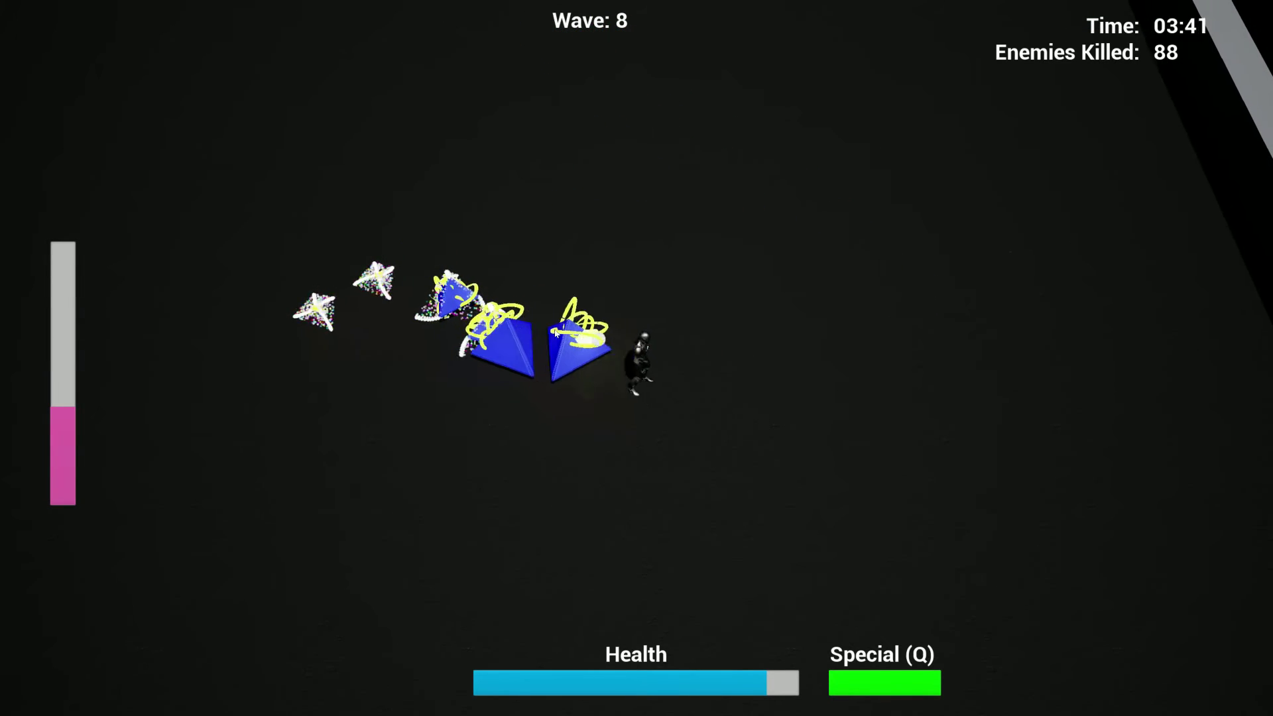
# Step: Tether the last blue triangles, emptying the arena at 94 kills
pyautogui.press('d')
pyautogui.click(564, 368)
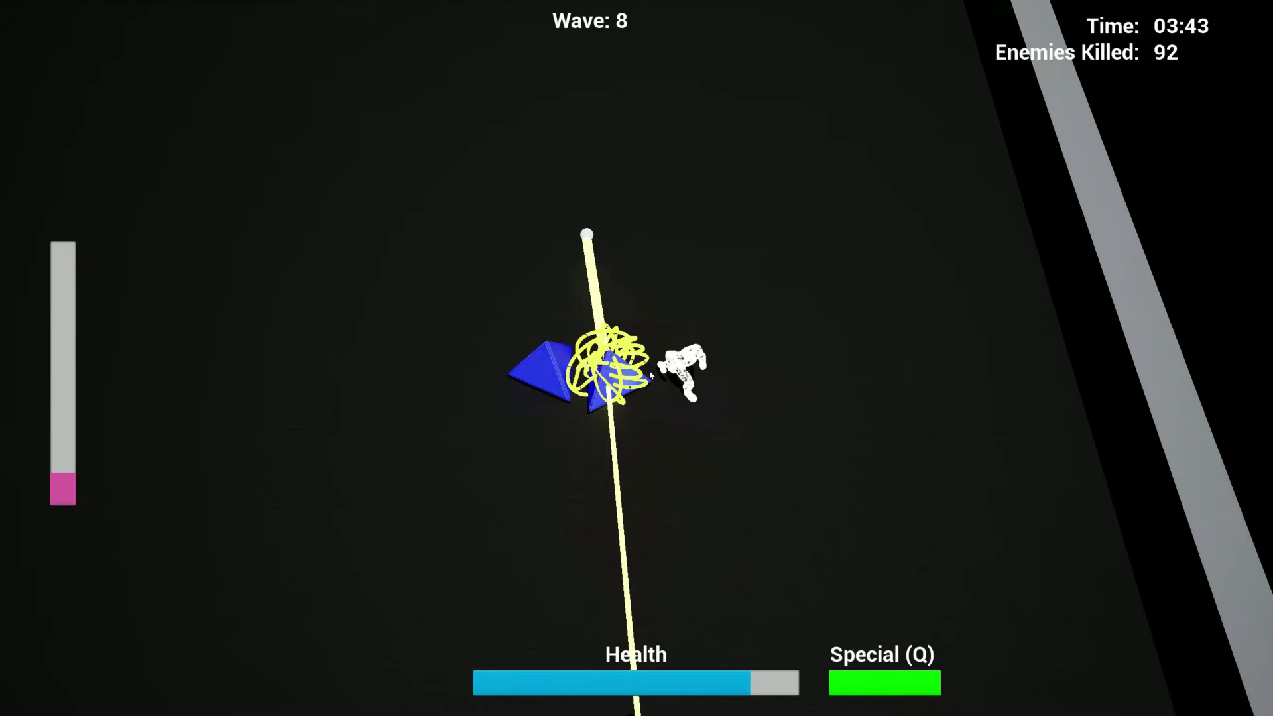
pyautogui.press('s')
pyautogui.click(624, 346)
pyautogui.press('w')
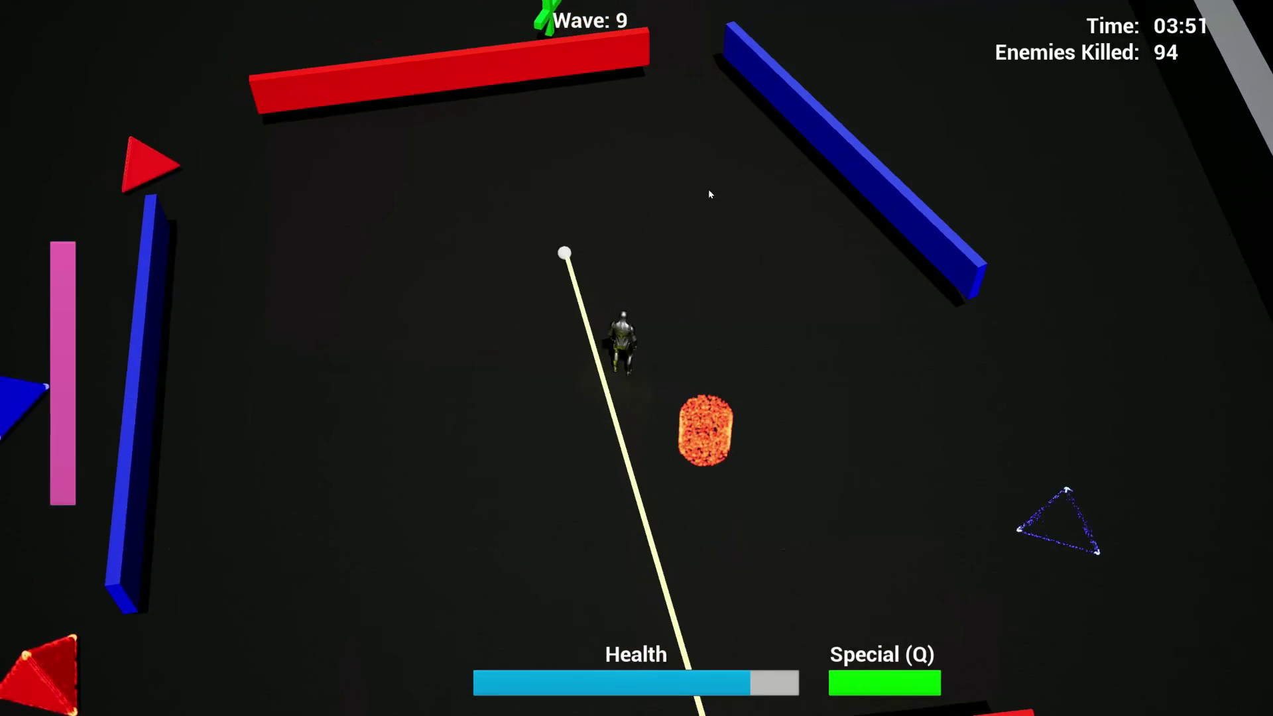
# Step: Tether the red cylinder and a red pyramid while moving across the arena
pyautogui.click(794, 205)
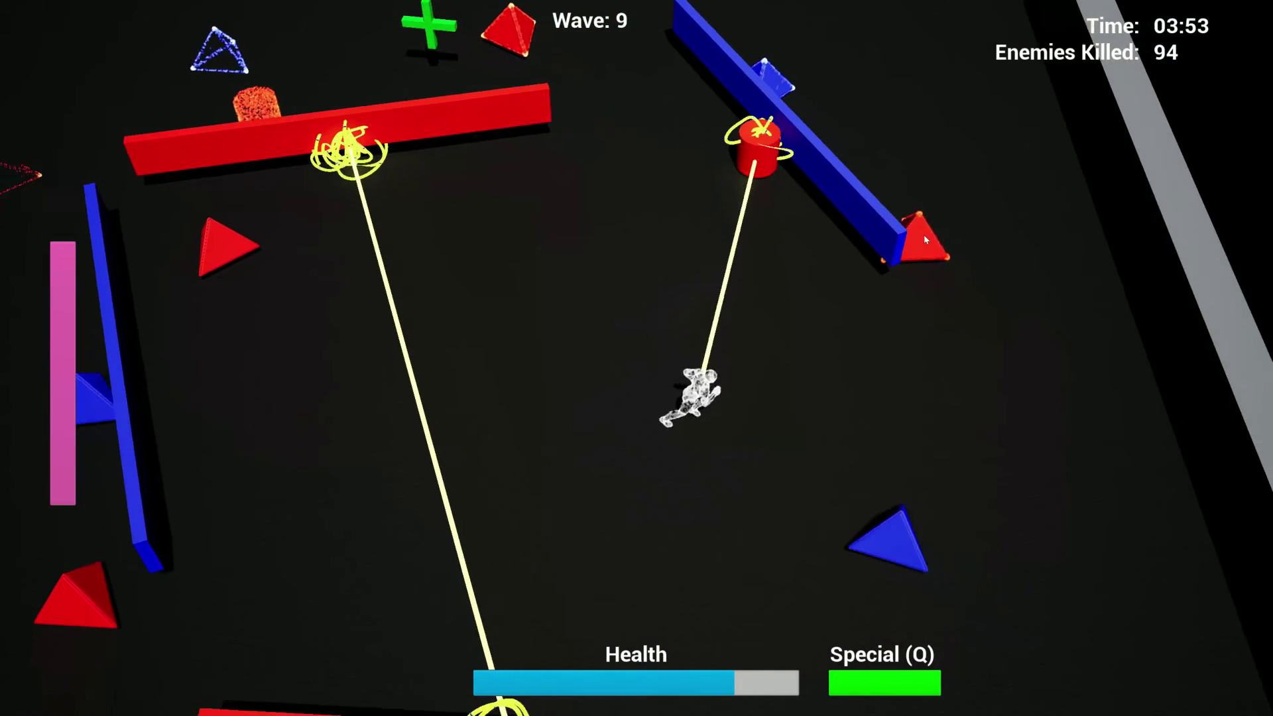
pyautogui.press('d')
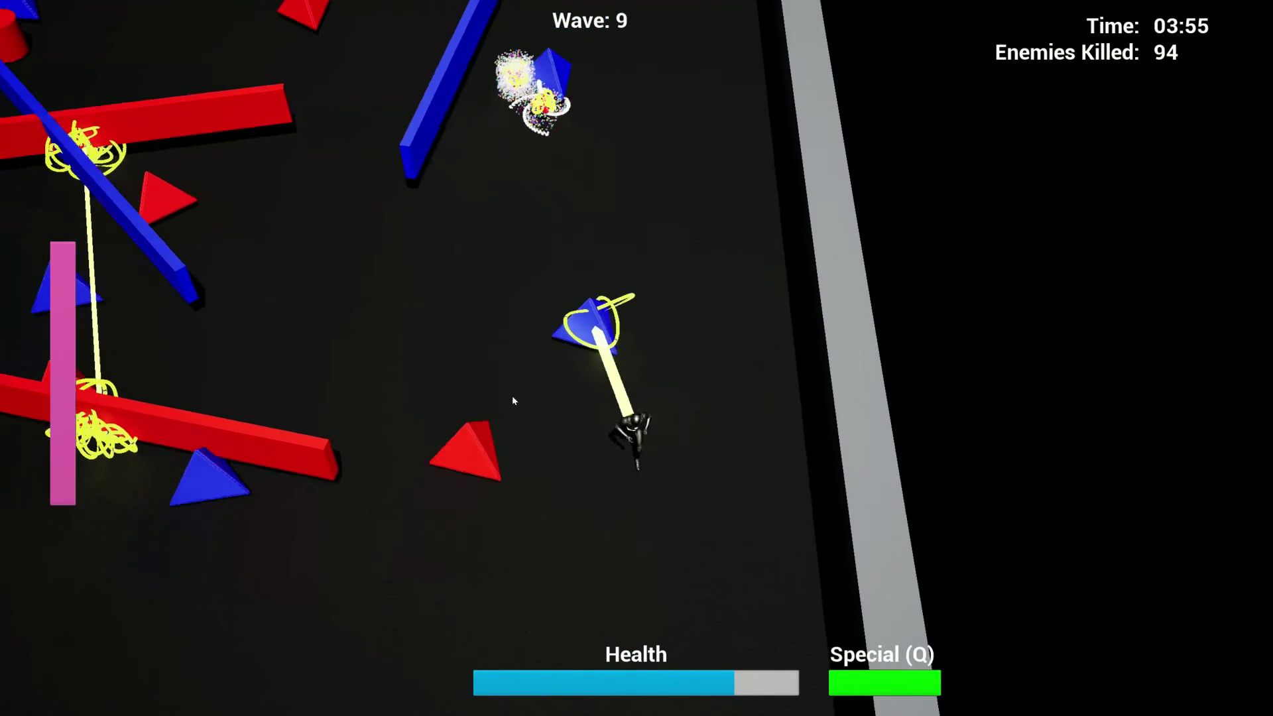
pyautogui.press('w')
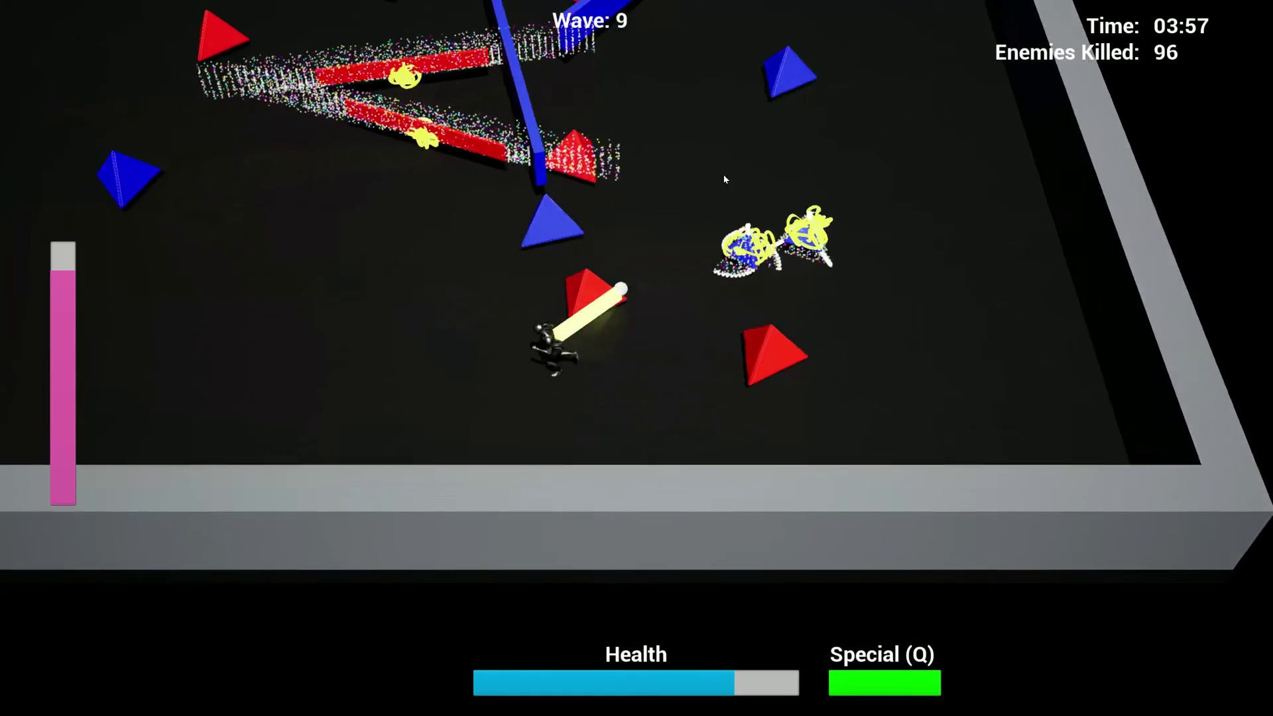
pyautogui.press('a')
pyautogui.click(872, 326)
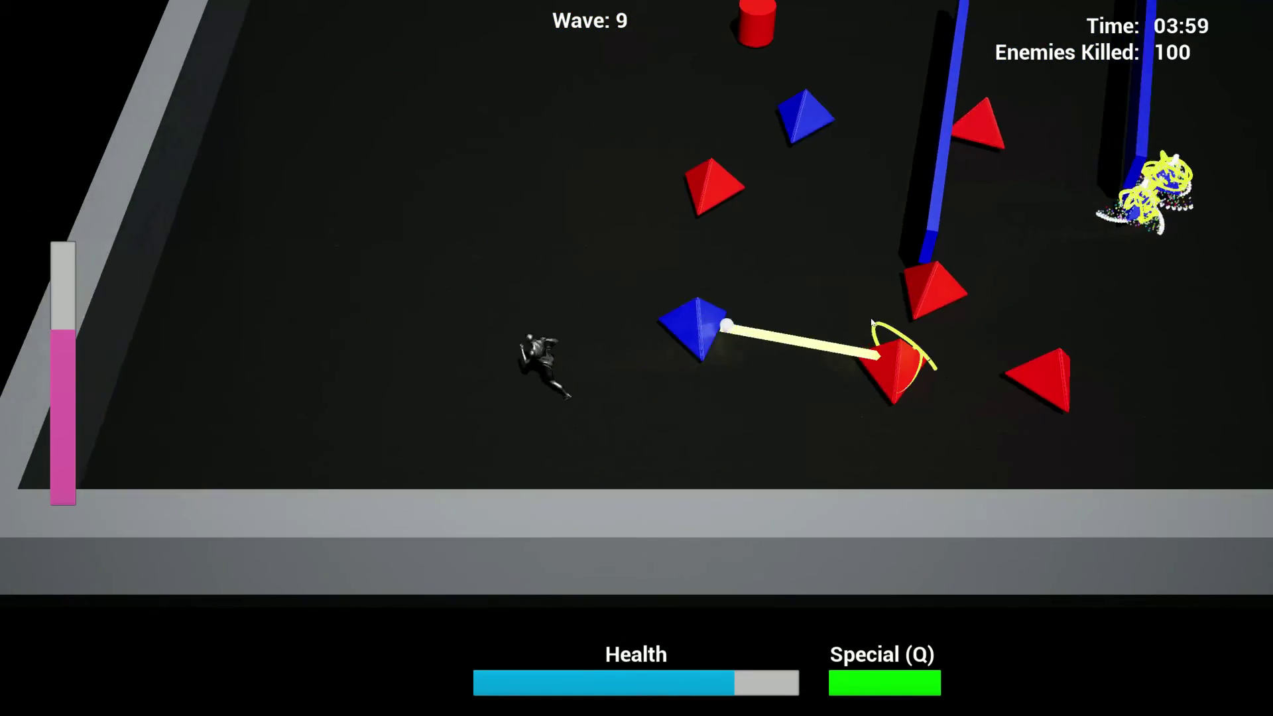
# Step: Tether the remaining red pyramids, then run past the blue bar to the green health cross
pyautogui.press('w')
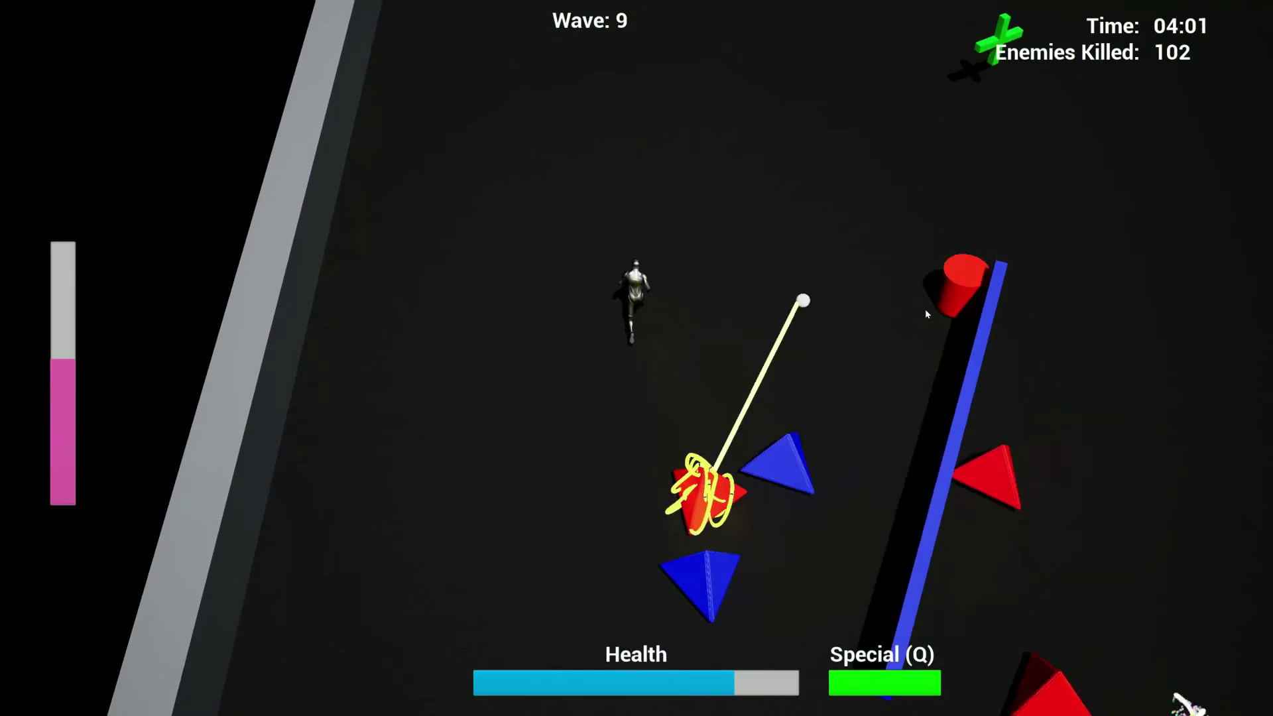
pyautogui.press('w')
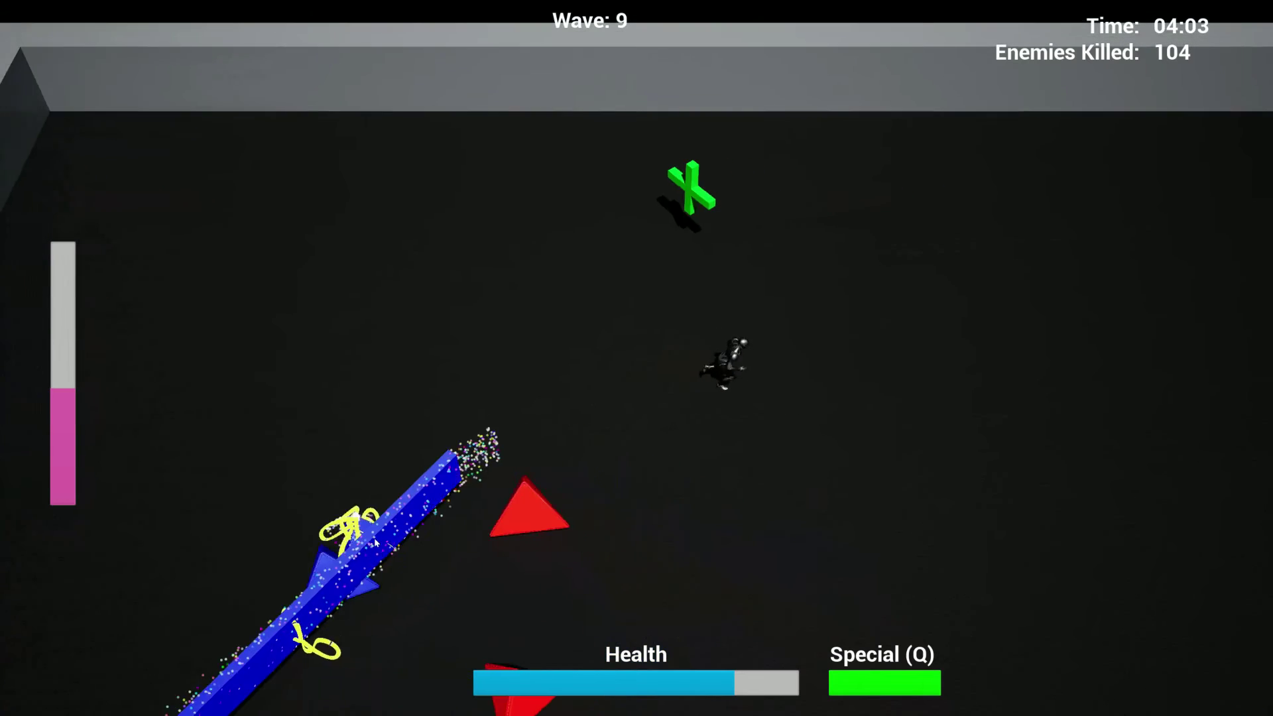
pyautogui.press('w')
pyautogui.click(550, 508)
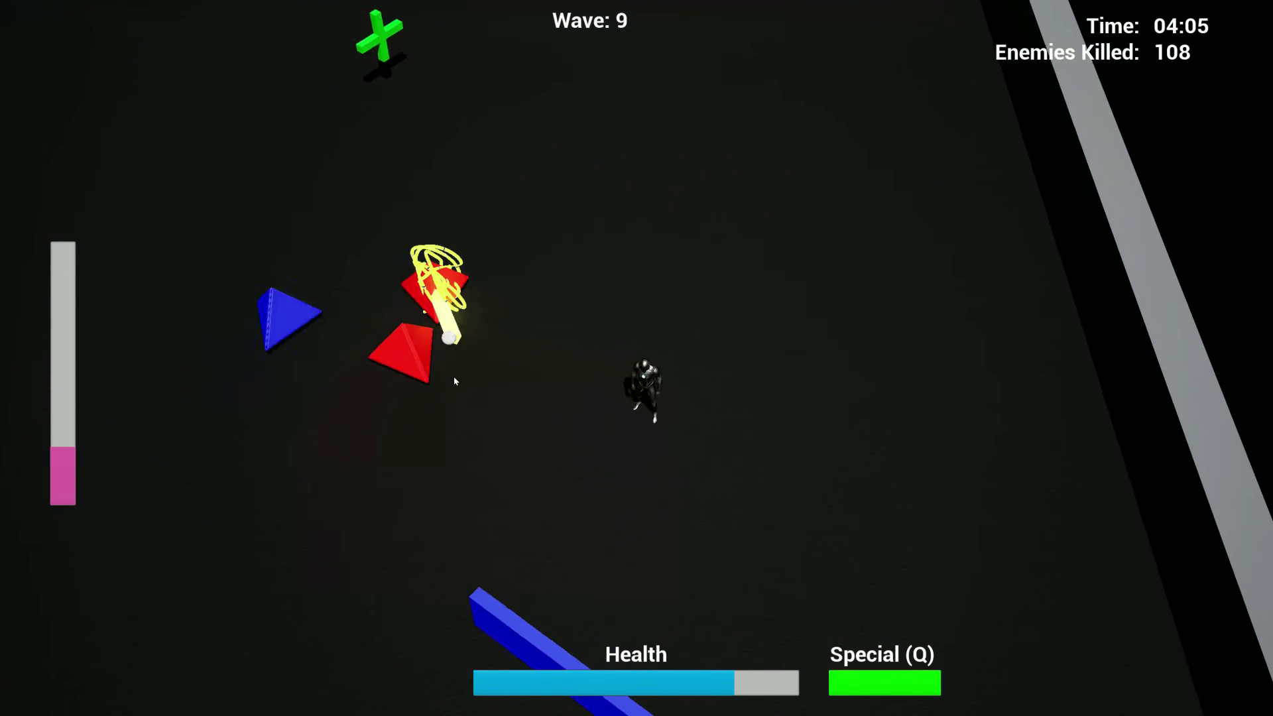
pyautogui.press('w')
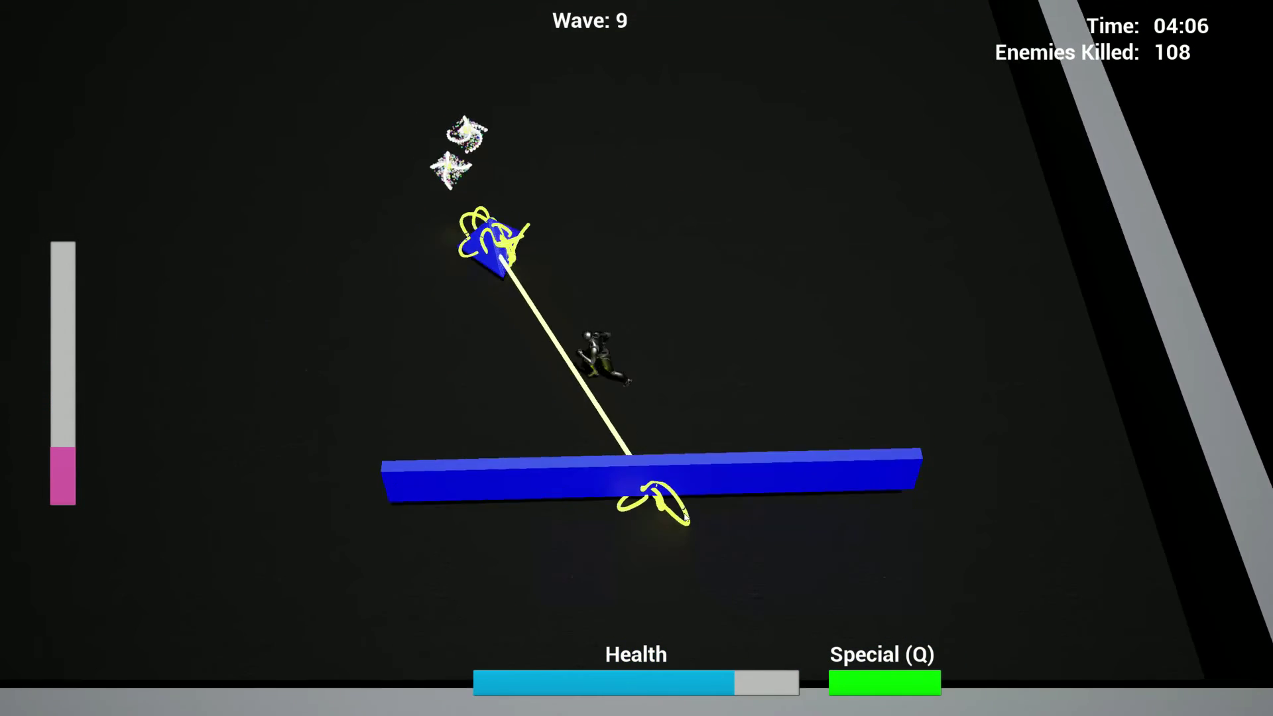
pyautogui.press('w')
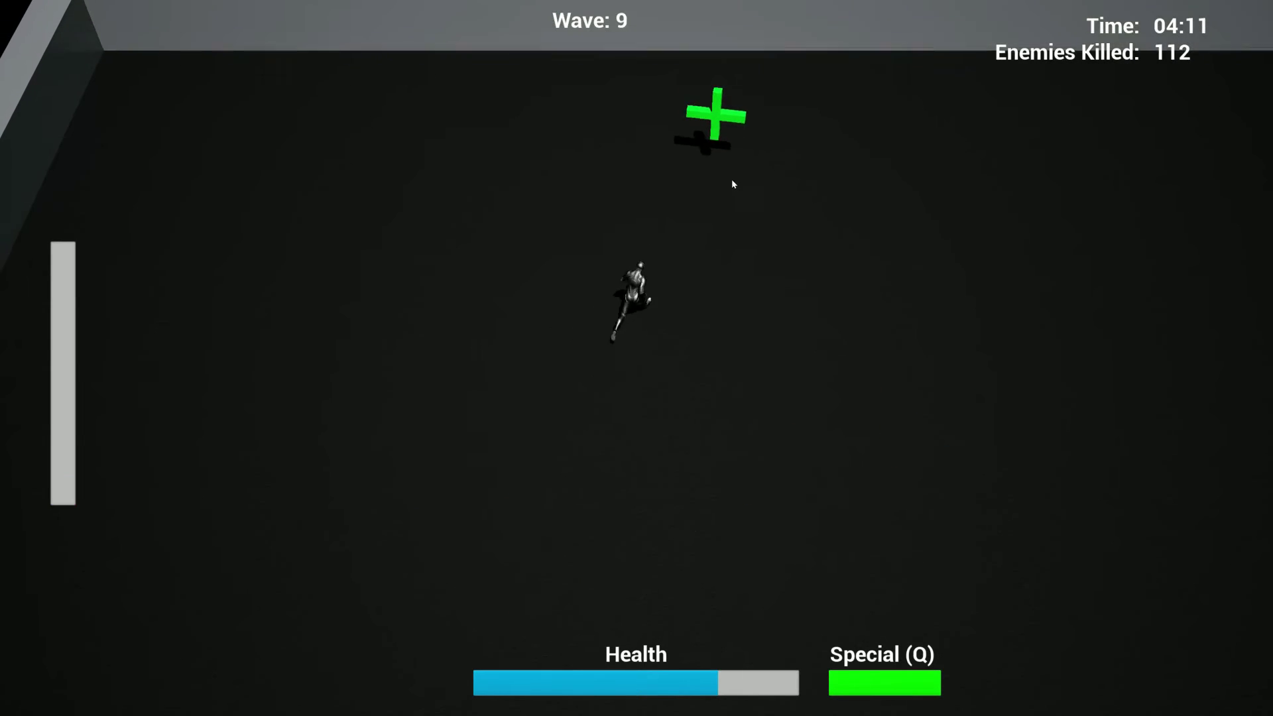
pyautogui.press('w')
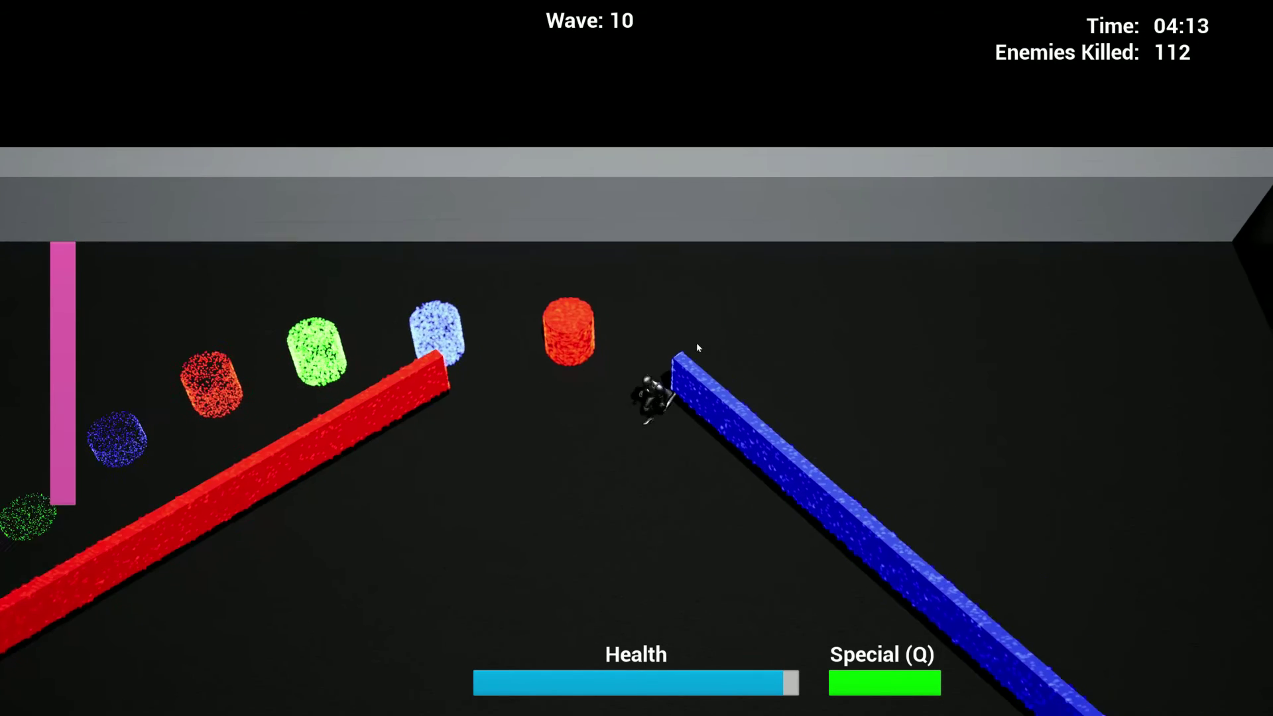
# Step: Weave among the cylinders while tethers hold the blue bar and cylinder enemies
pyautogui.press('w')
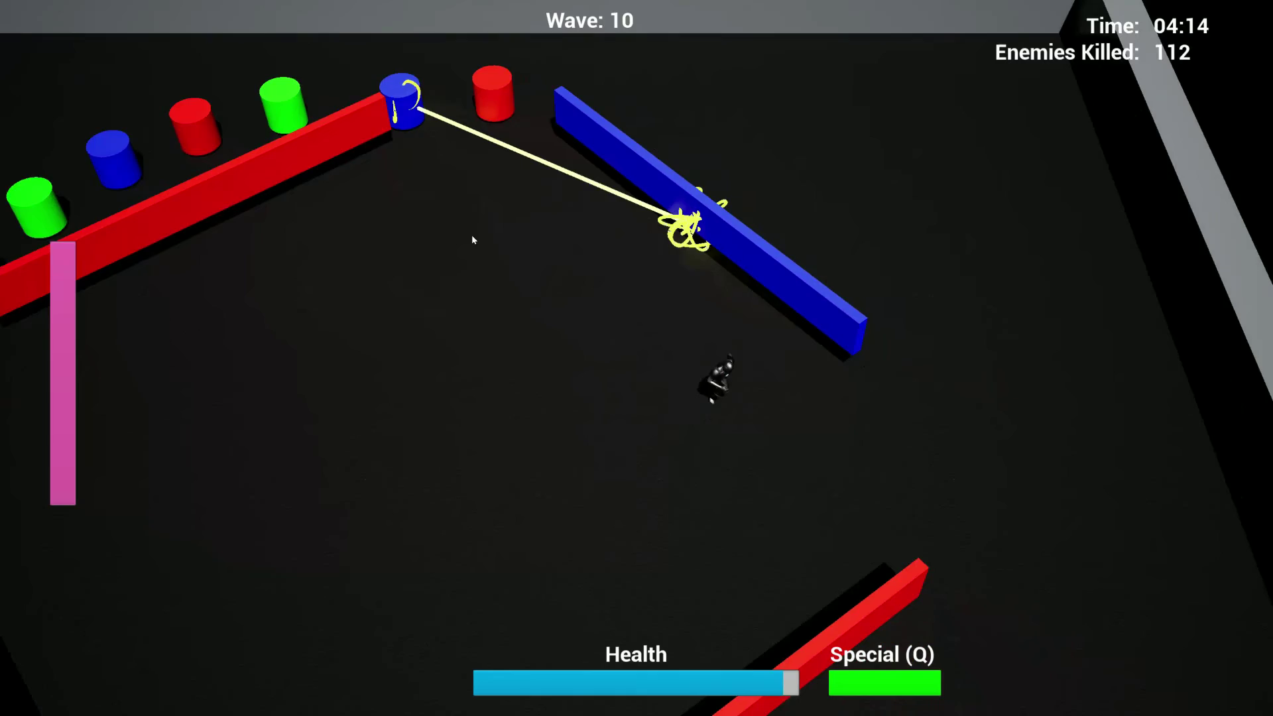
pyautogui.press('w')
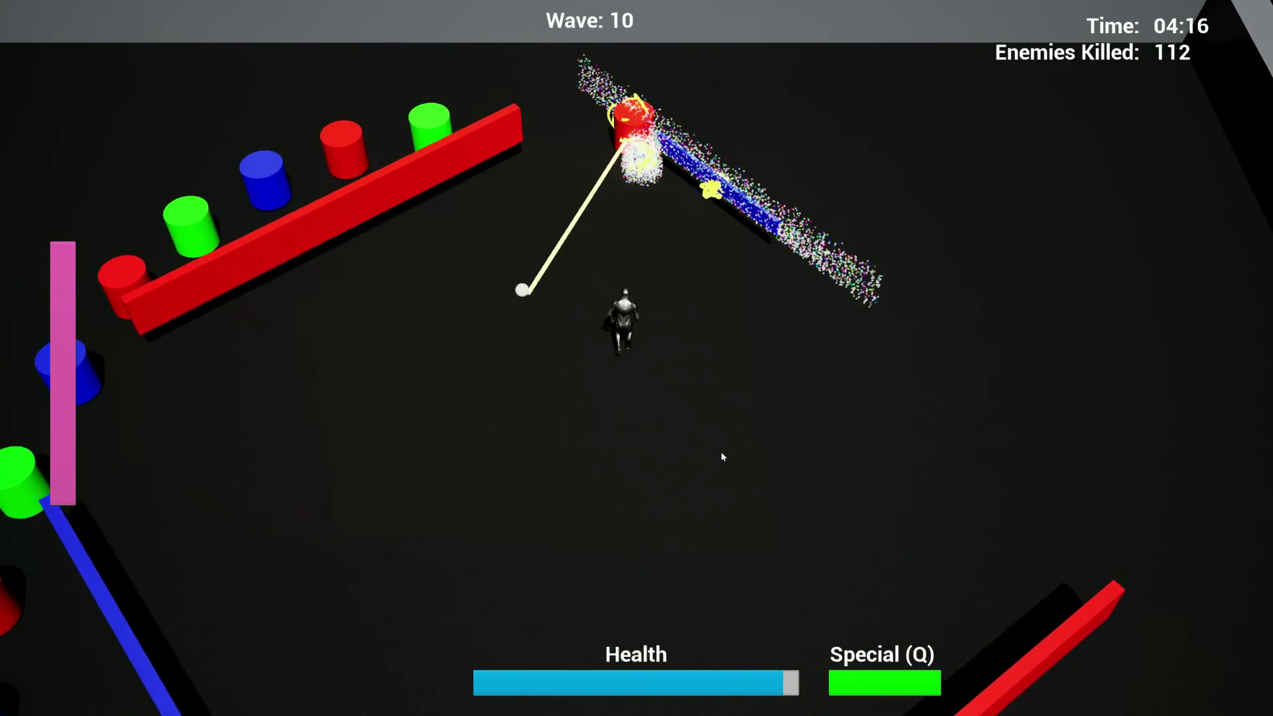
pyautogui.press('w')
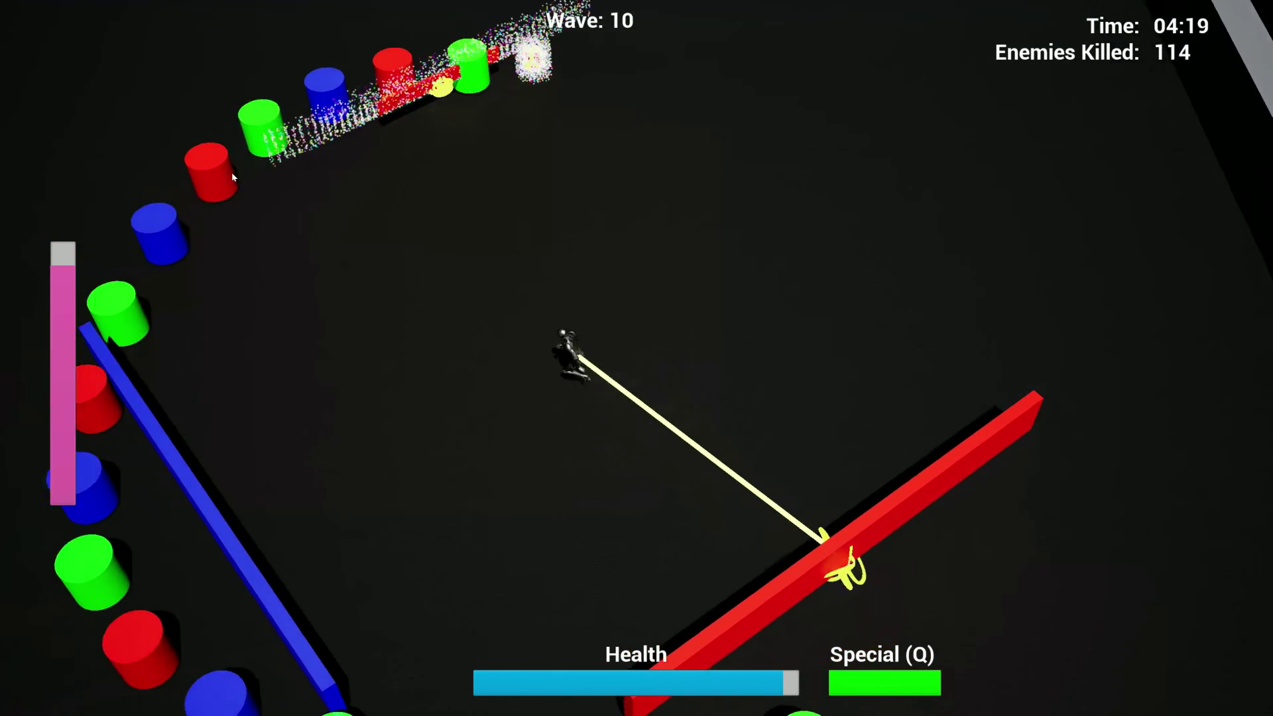
pyautogui.press('w')
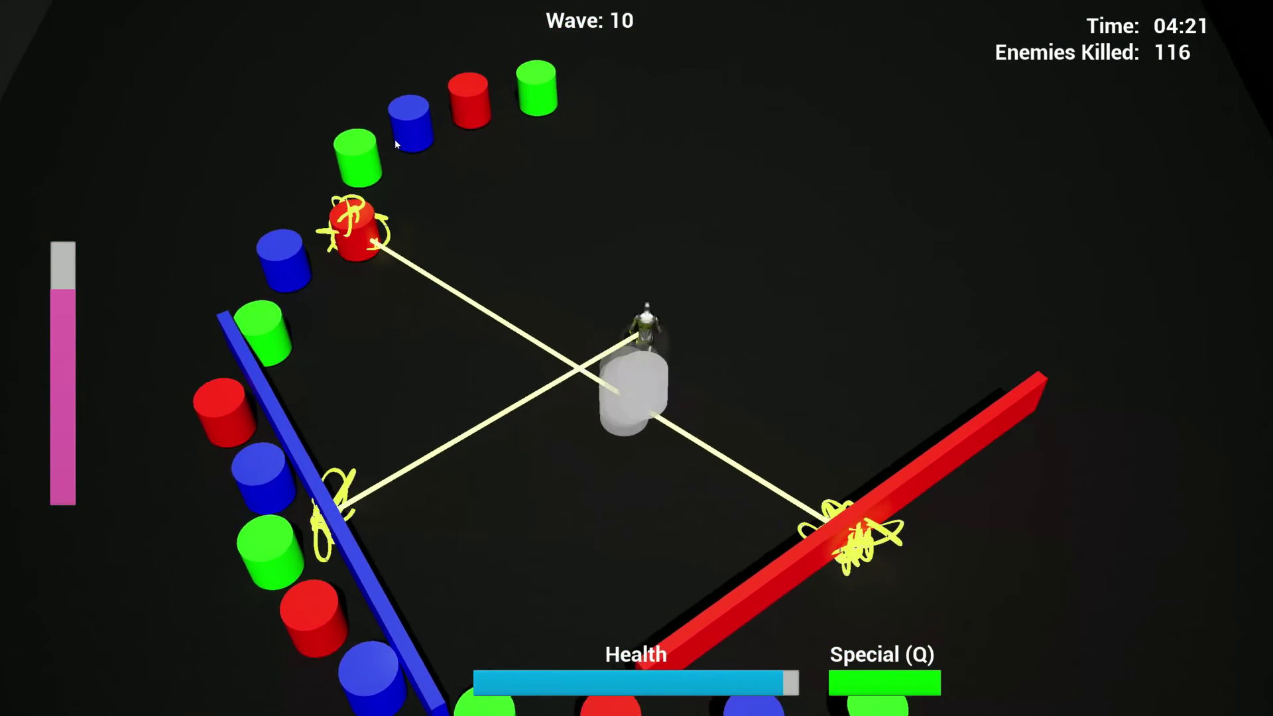
pyautogui.press('w')
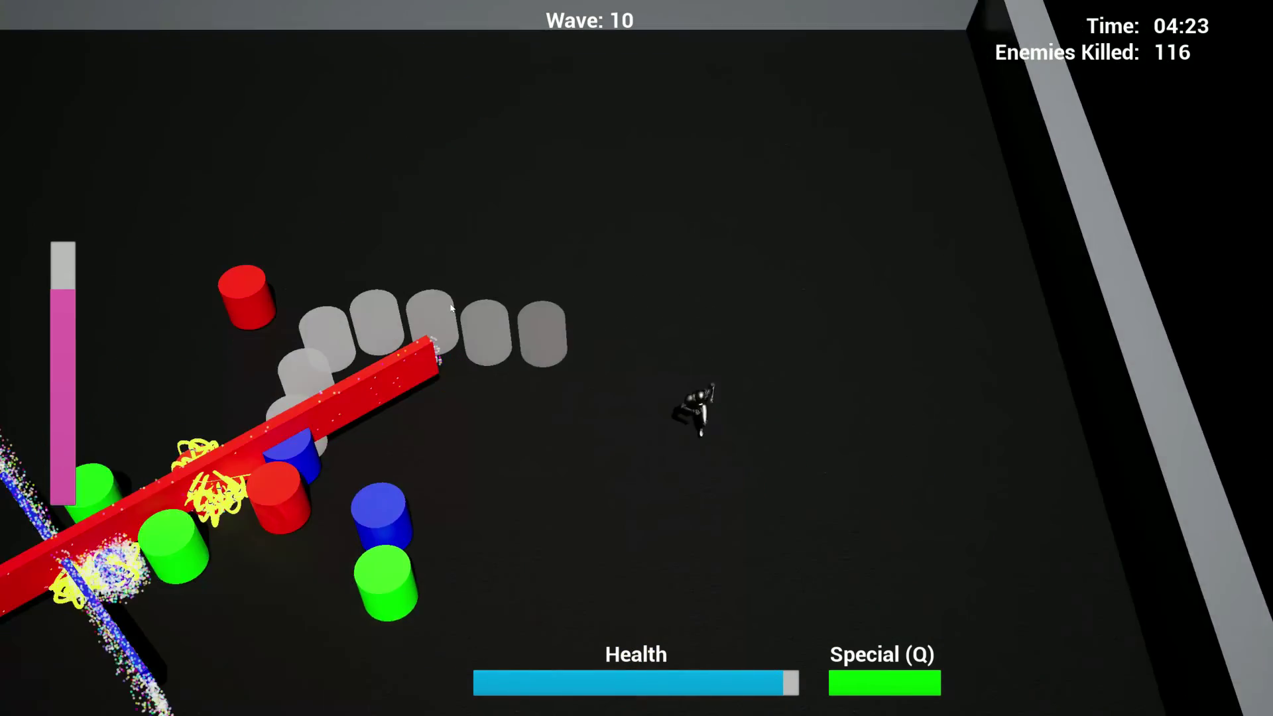
pyautogui.press('w')
# Step: Tether the green cylinders to matching ones on the left side of the arena
pyautogui.click(452, 313)
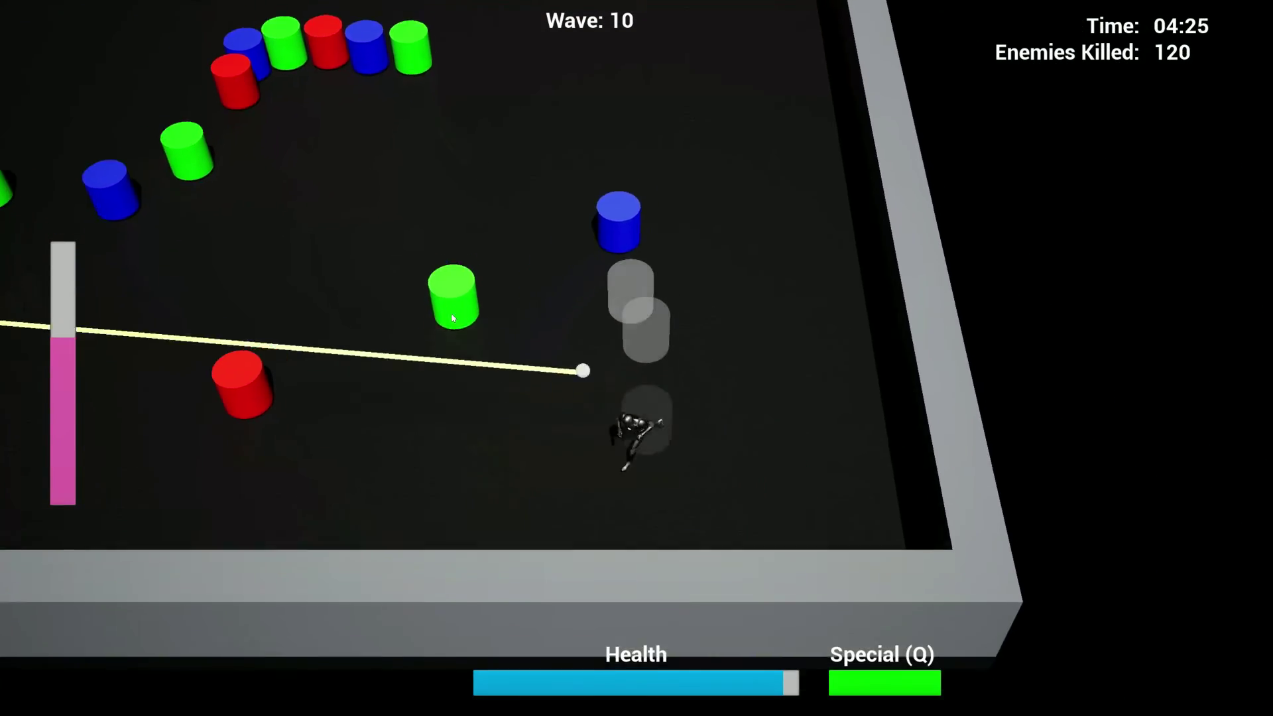
pyautogui.press('w')
pyautogui.click(422, 224)
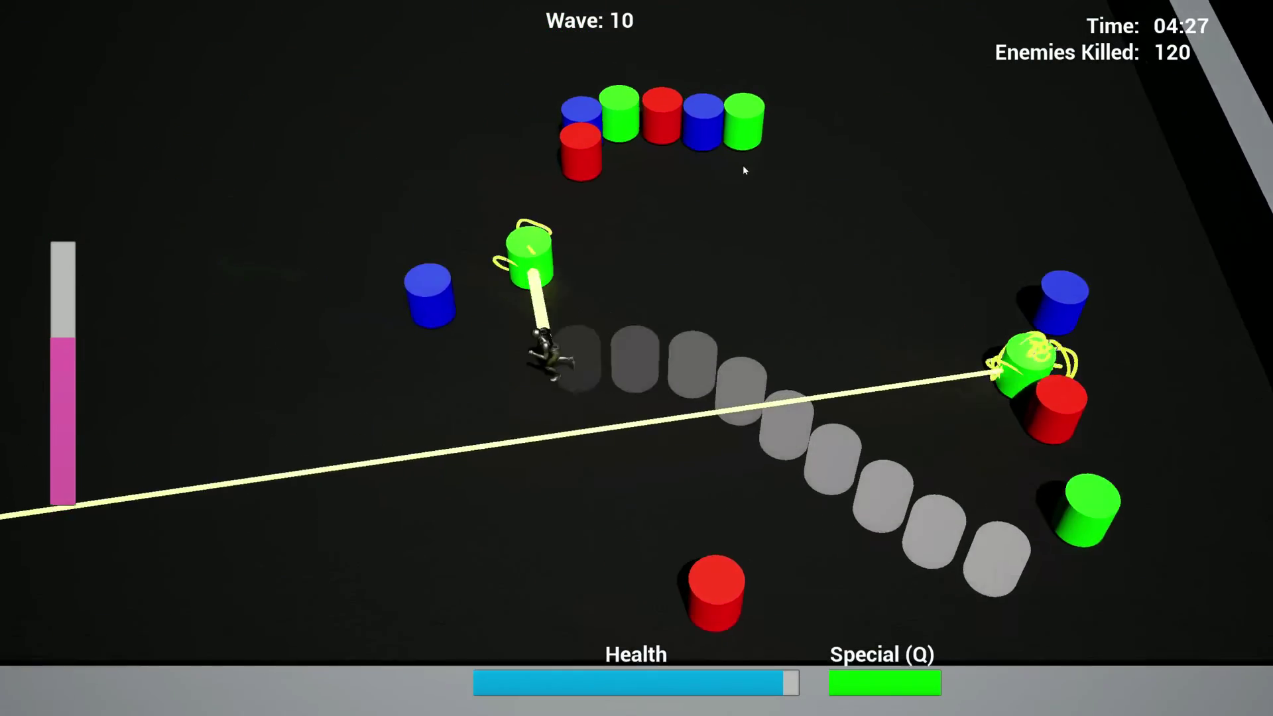
pyautogui.press('w')
pyautogui.click(787, 222)
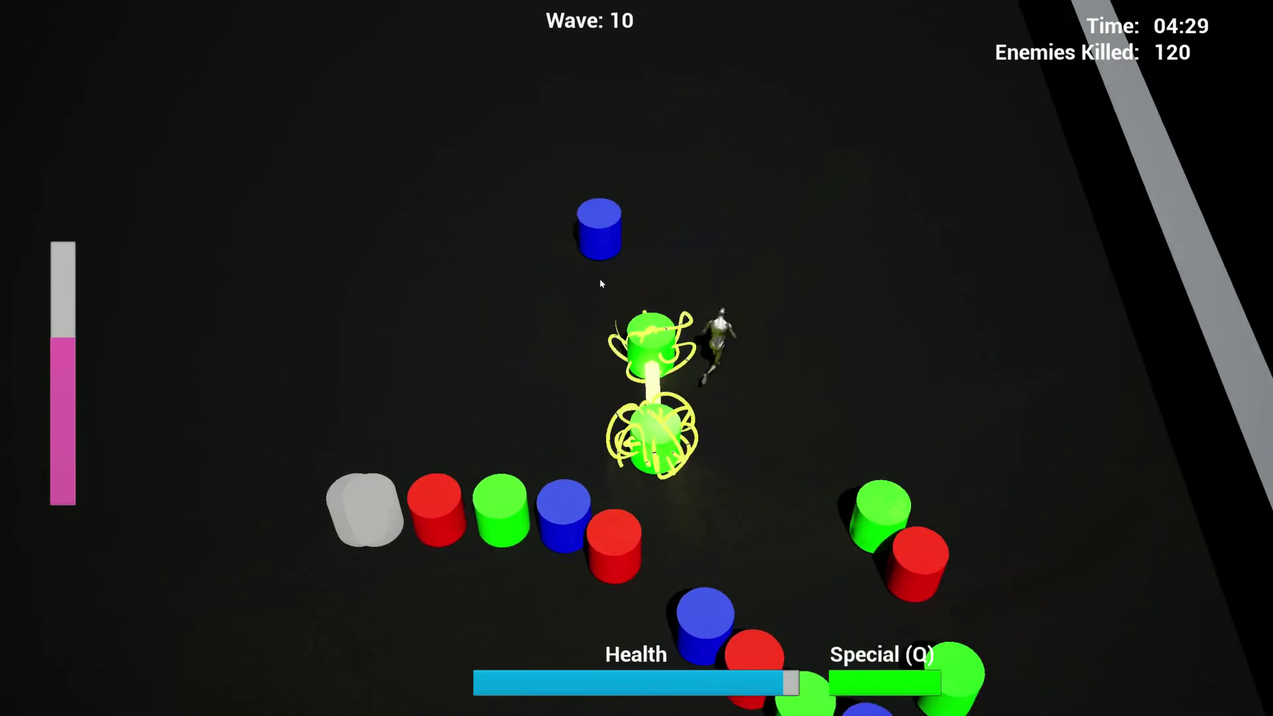
pyautogui.press('w')
pyautogui.click(425, 567)
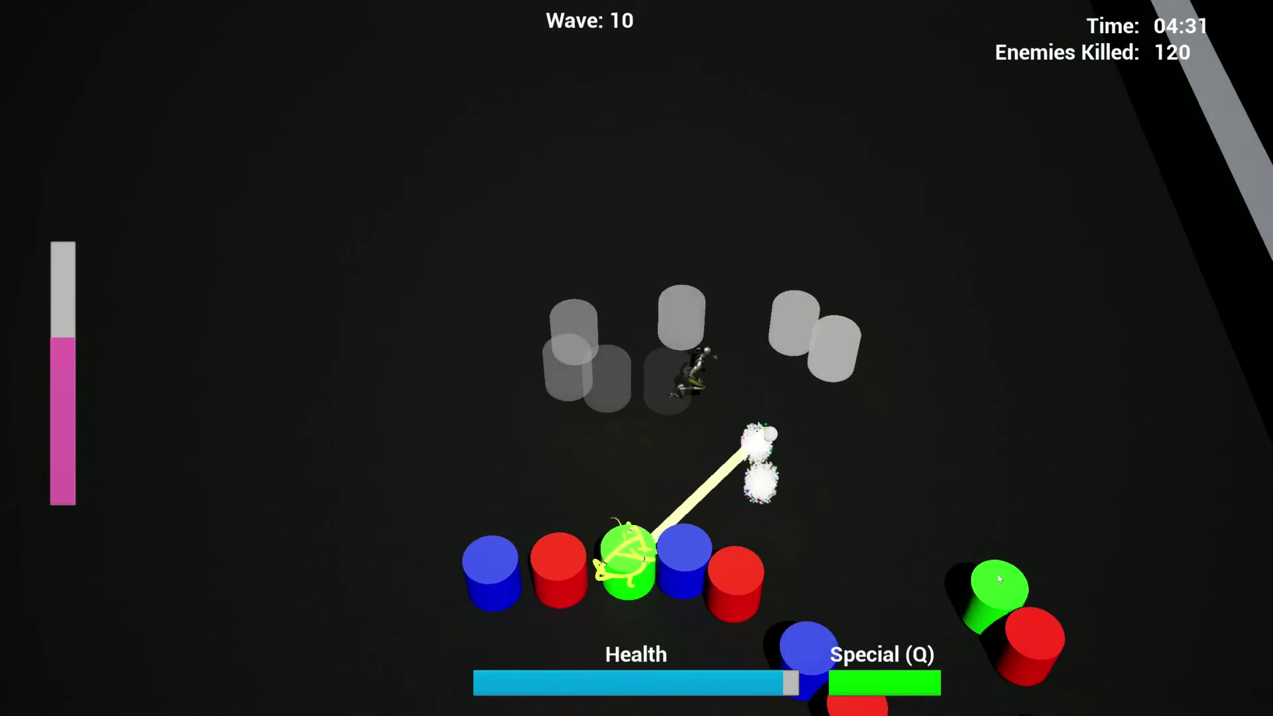
# Step: Dodge around the arena while the tethered cylinders and bars are destroyed
pyautogui.press('d')
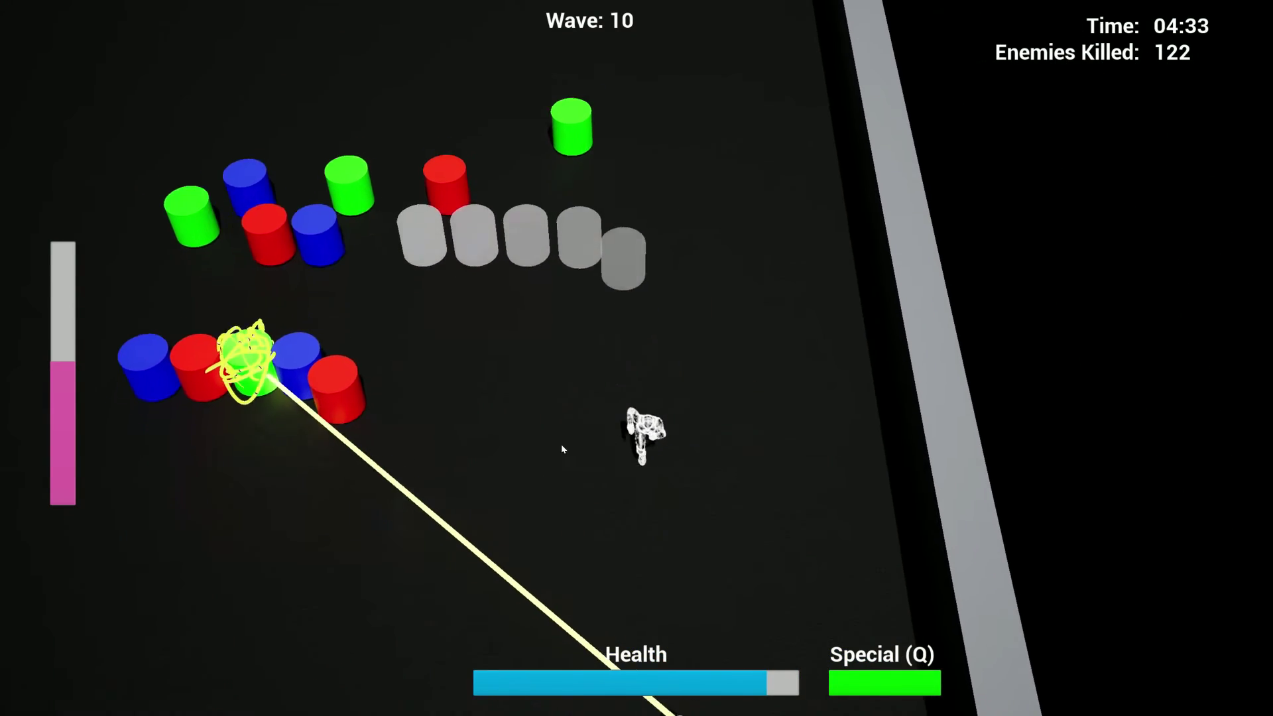
pyautogui.press('s')
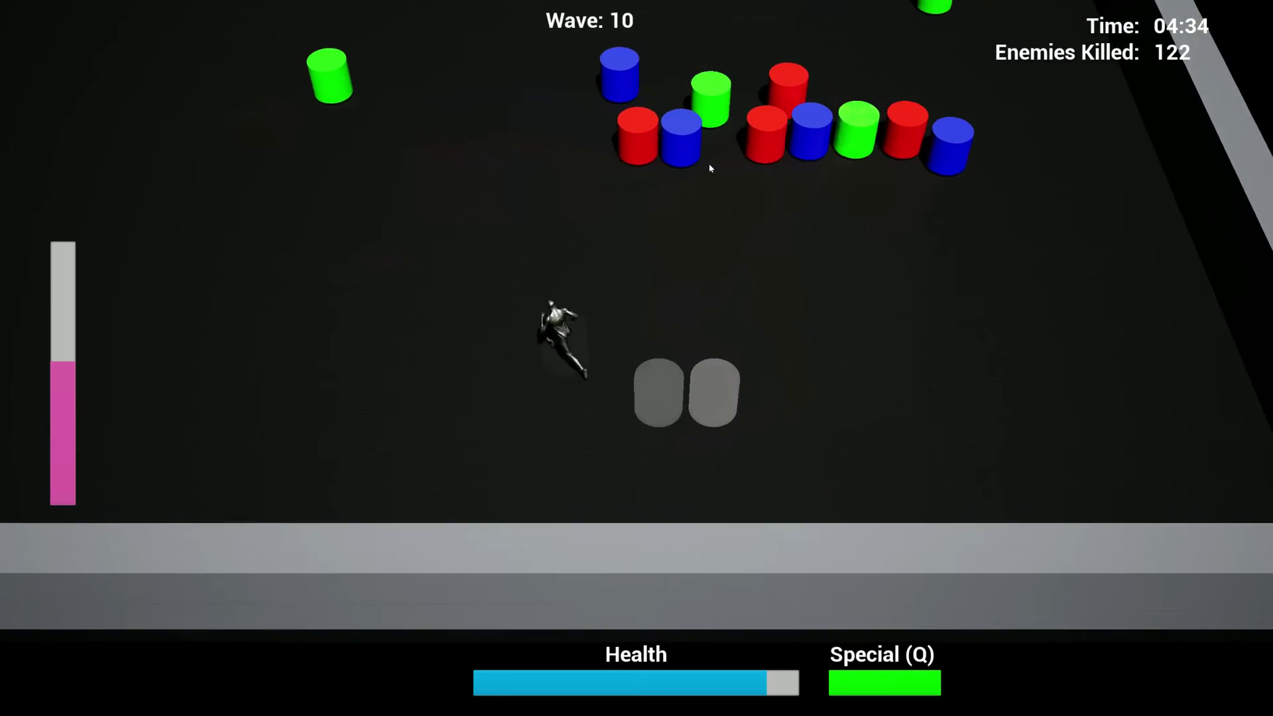
pyautogui.press('w')
pyautogui.press('w')
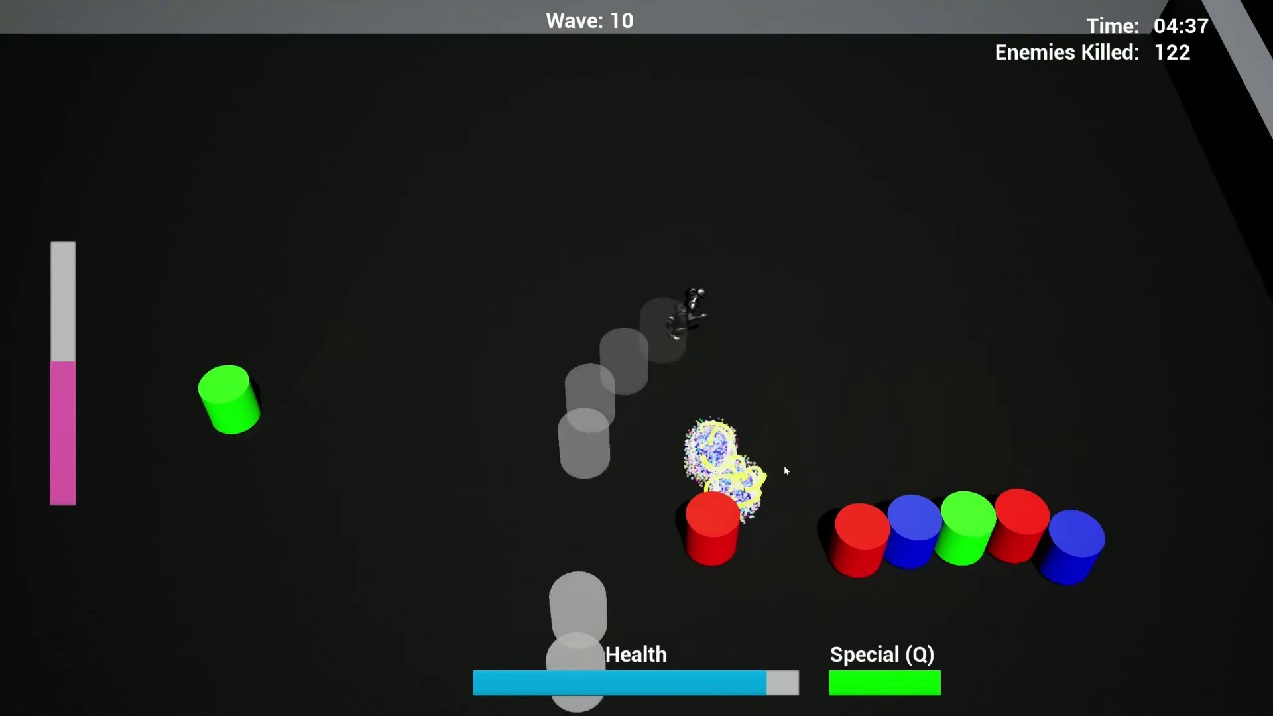
pyautogui.press('d')
pyautogui.press('s')
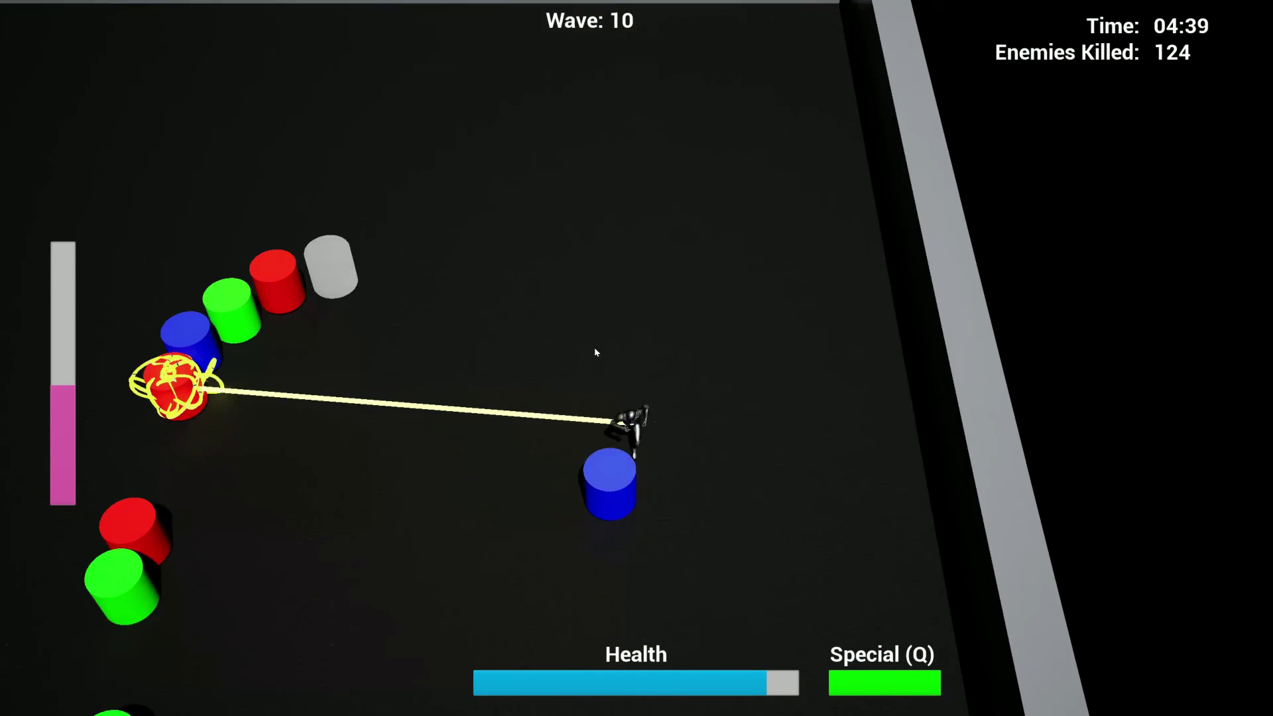
pyautogui.press('a')
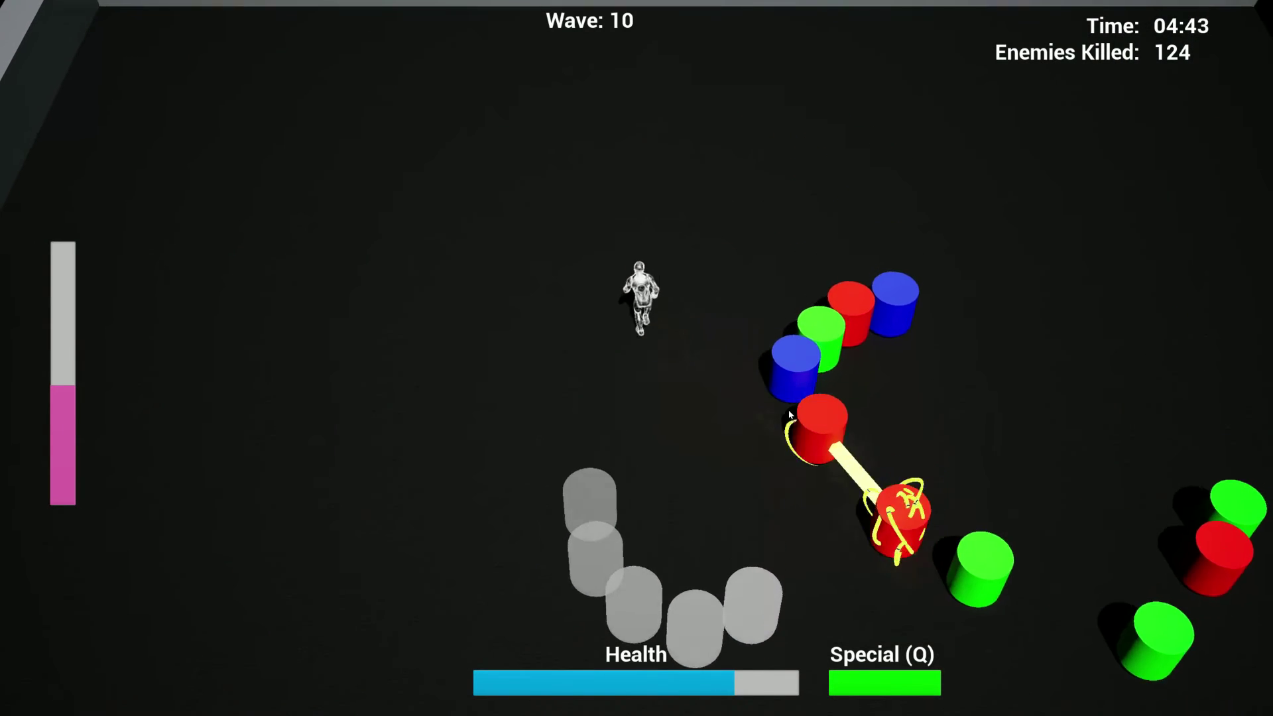
pyautogui.press('w')
# Step: Fire a tether toward the upper right while dodging diagonally
pyautogui.press('s')
pyautogui.press('d')
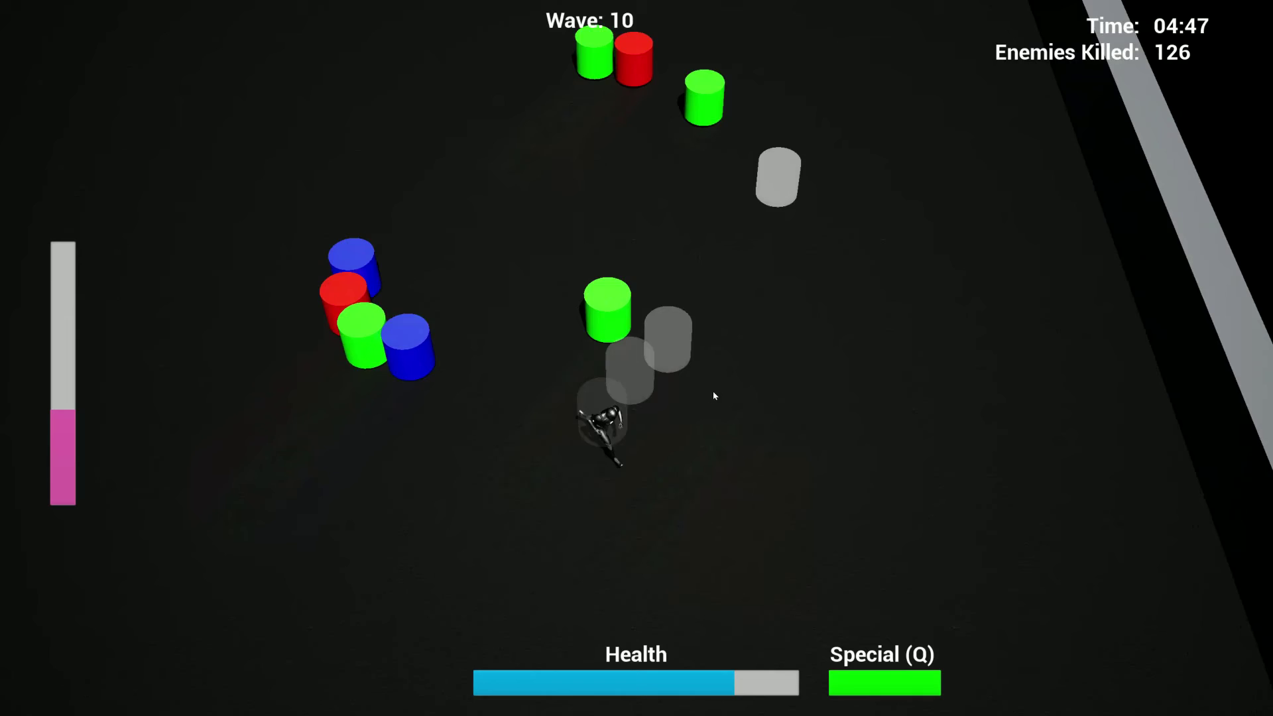
pyautogui.click(713, 396)
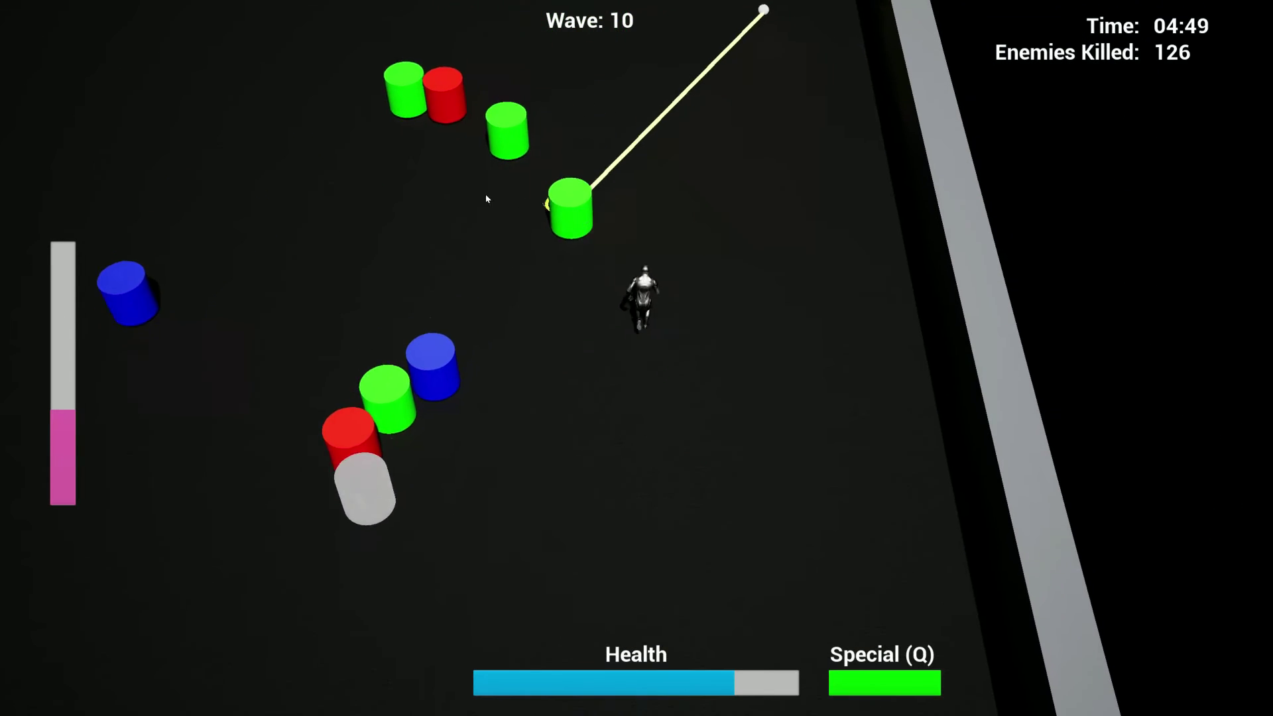
pyautogui.press('w')
pyautogui.press('a')
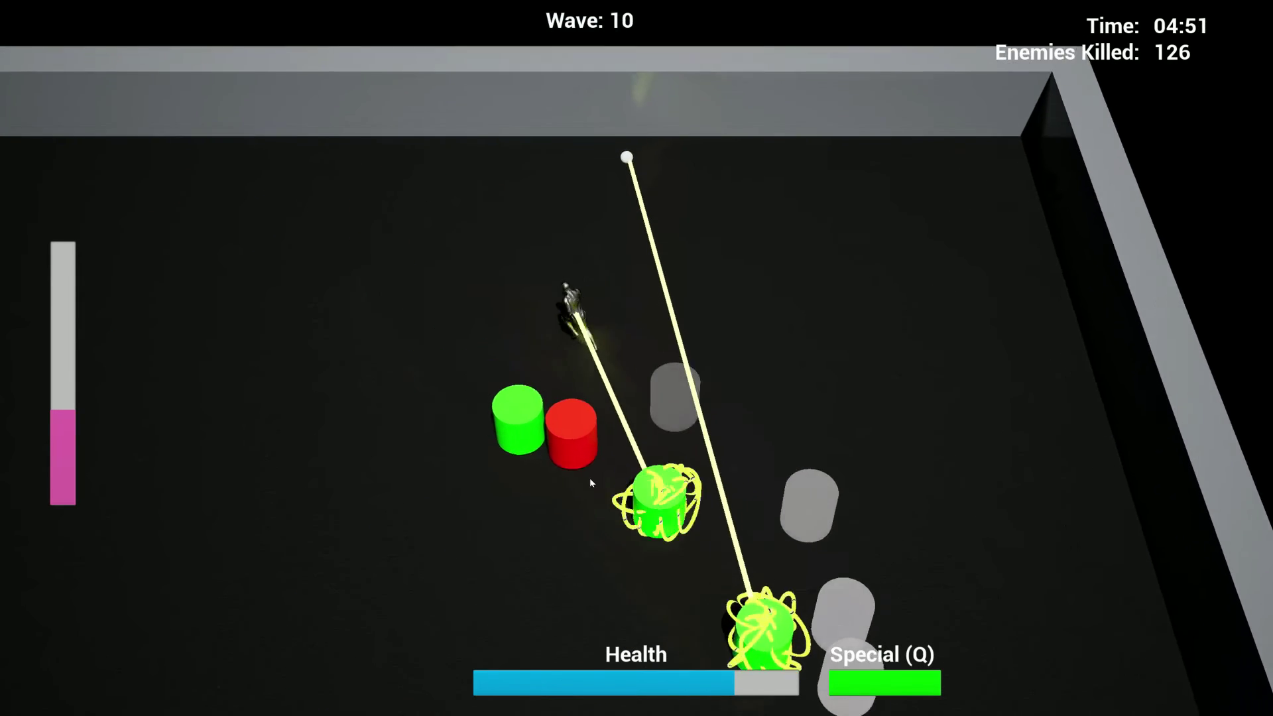
pyautogui.press('s')
pyautogui.press('d')
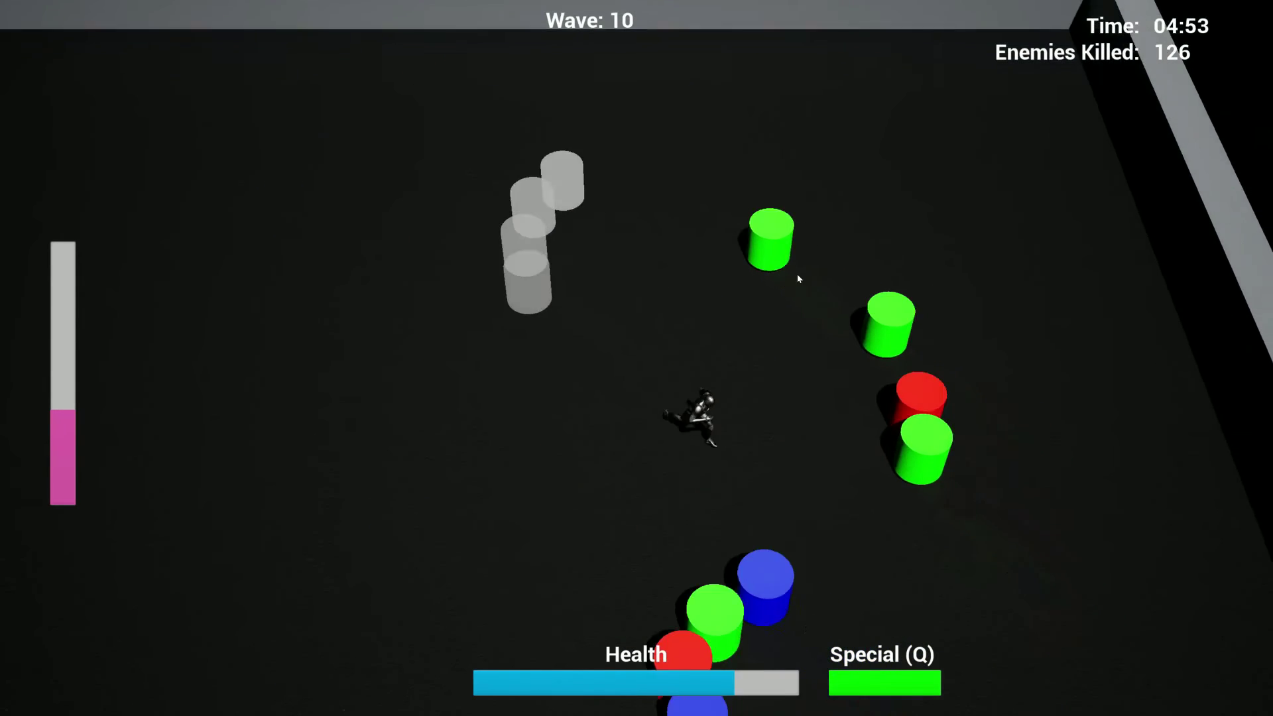
# Step: Tether the green cylinders above, then retreat down-right away from them
pyautogui.click(688, 286)
pyautogui.press('w')
pyautogui.press('a')
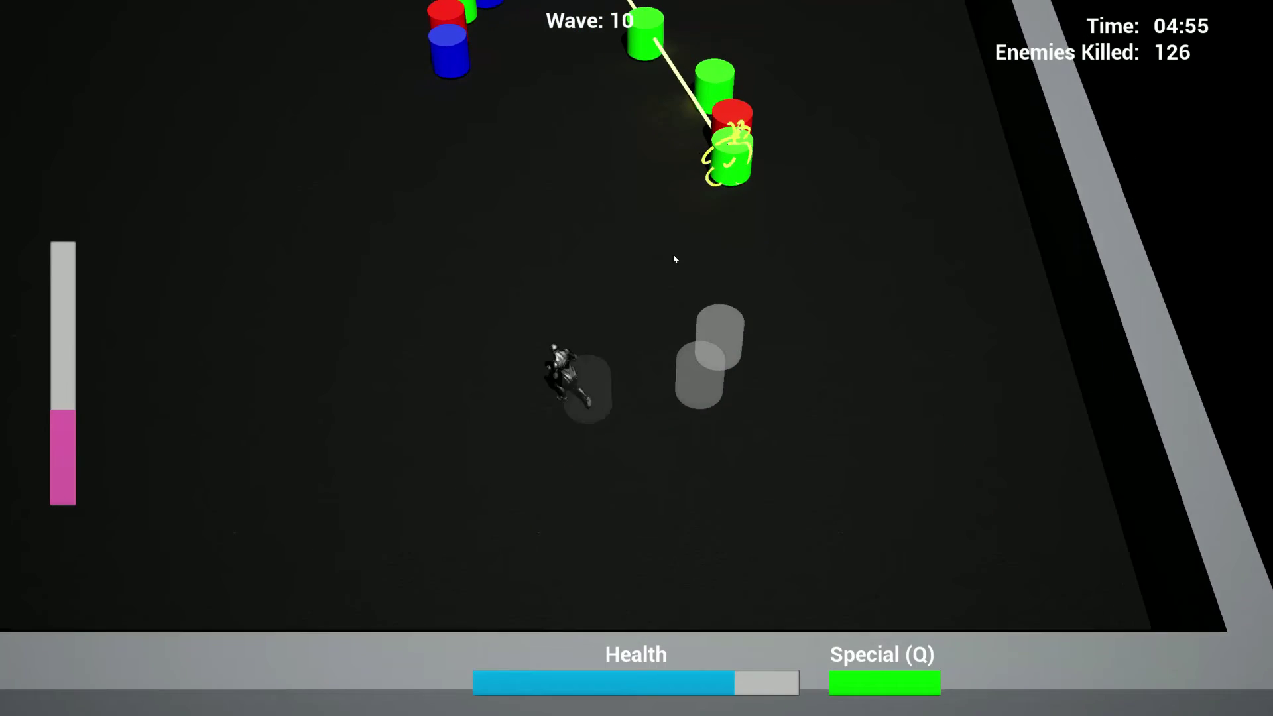
pyautogui.press('a')
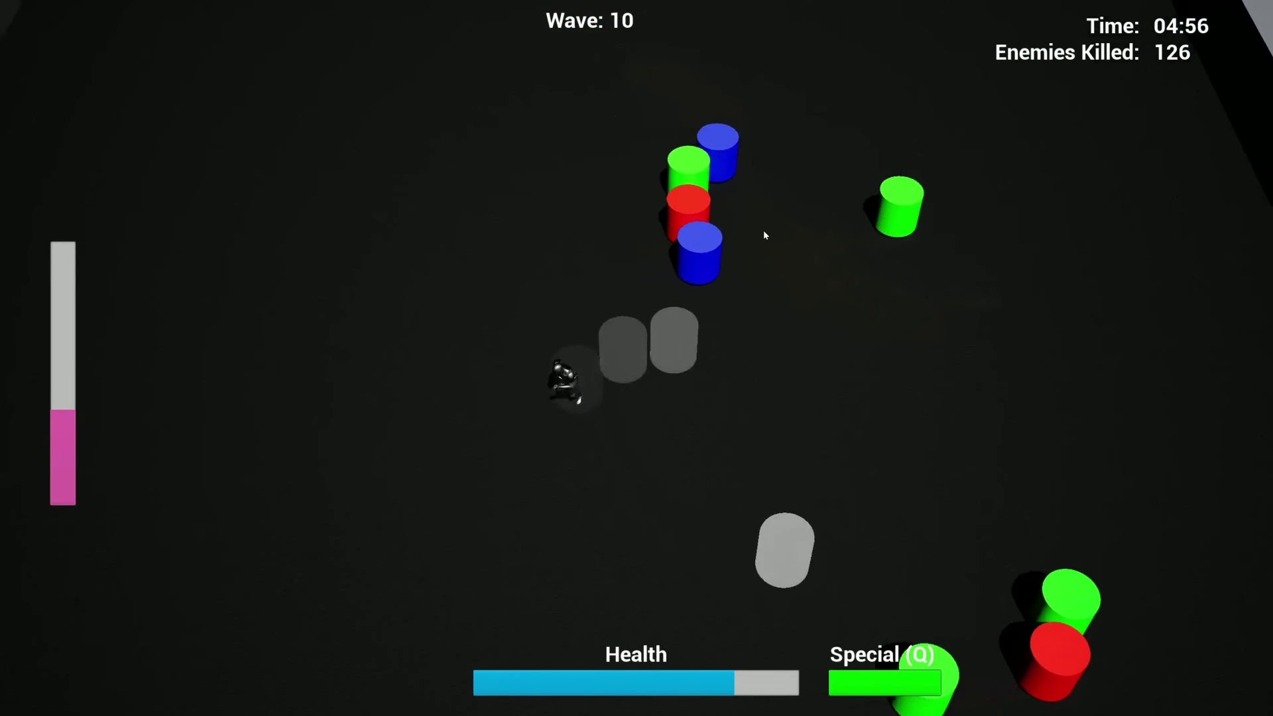
pyautogui.press('s')
pyautogui.press('w')
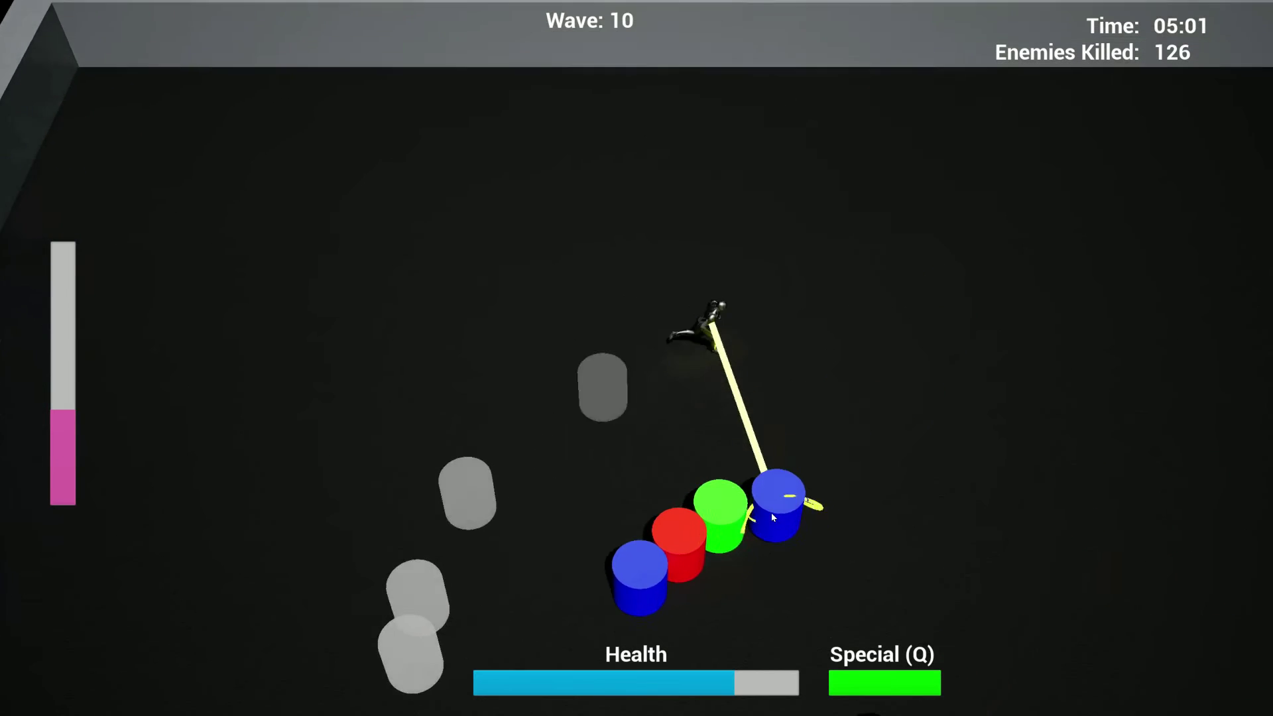
pyautogui.press('d')
pyautogui.press('s')
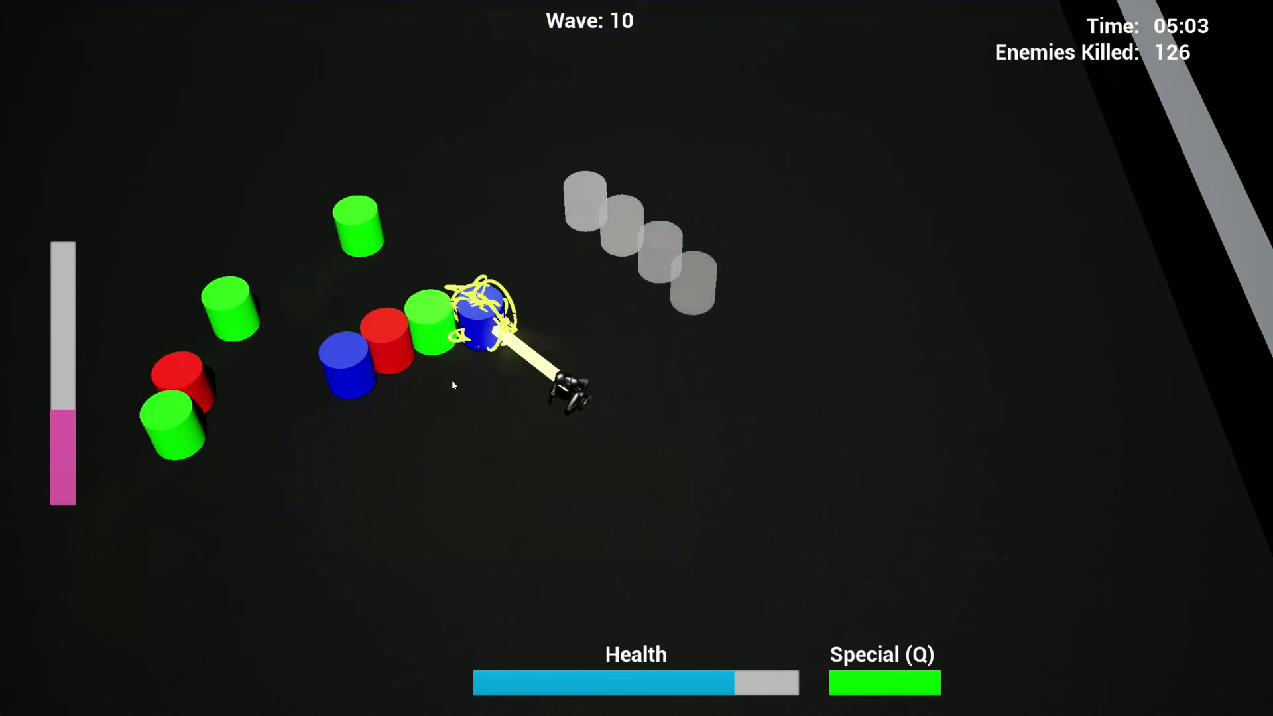
pyautogui.press('s')
pyautogui.press('d')
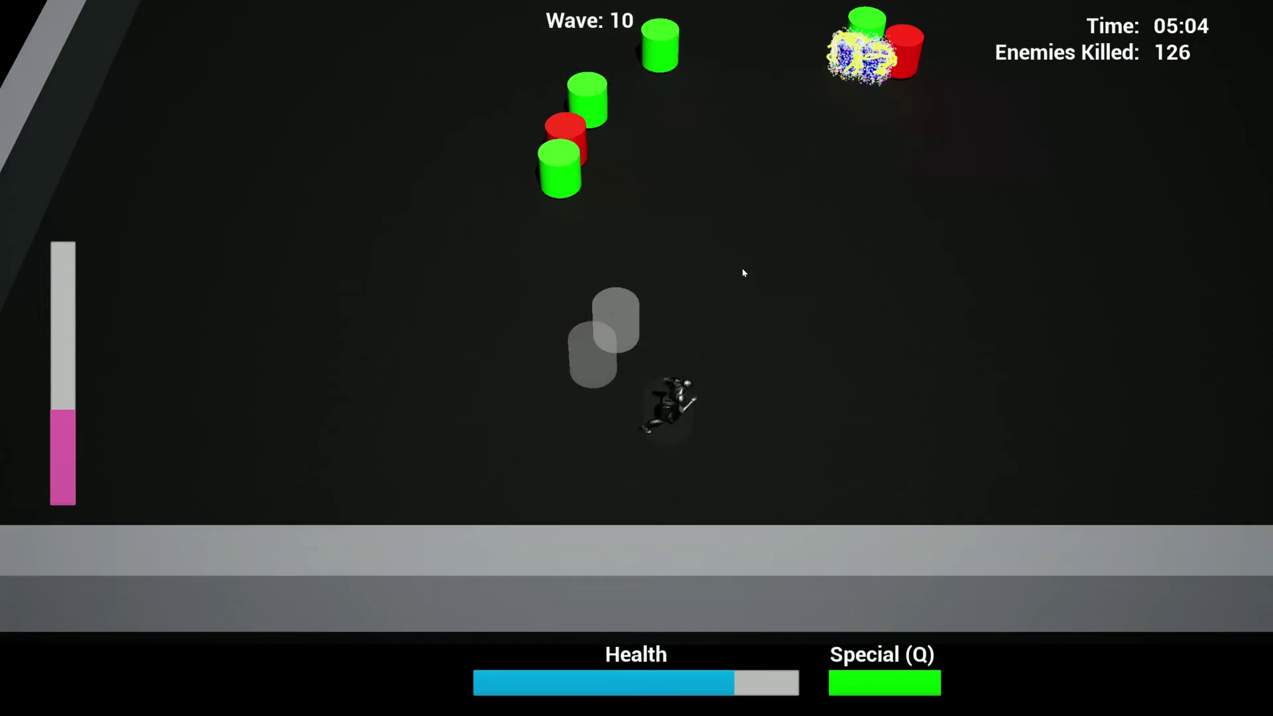
# Step: Beam the nearby cylinders and fire a new tether down-left while running up-right
pyautogui.press('w')
pyautogui.click(413, 294)
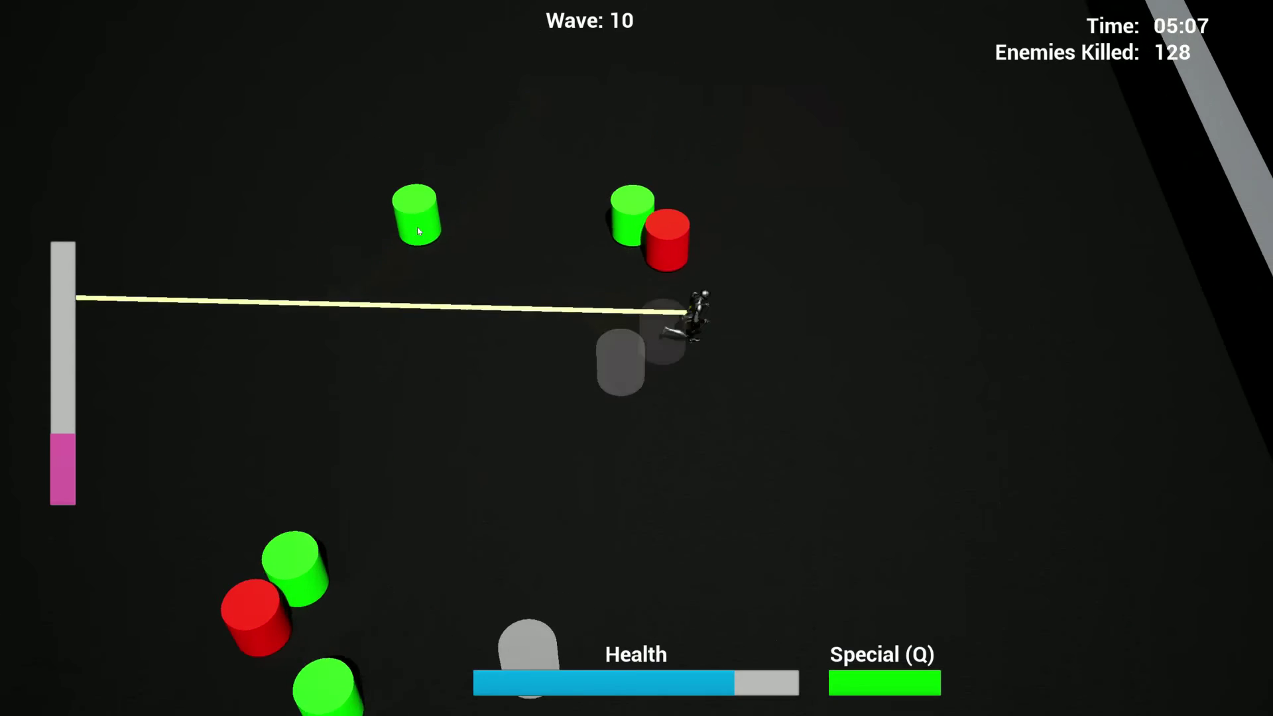
pyautogui.press('d')
pyautogui.press('w')
pyautogui.press('w')
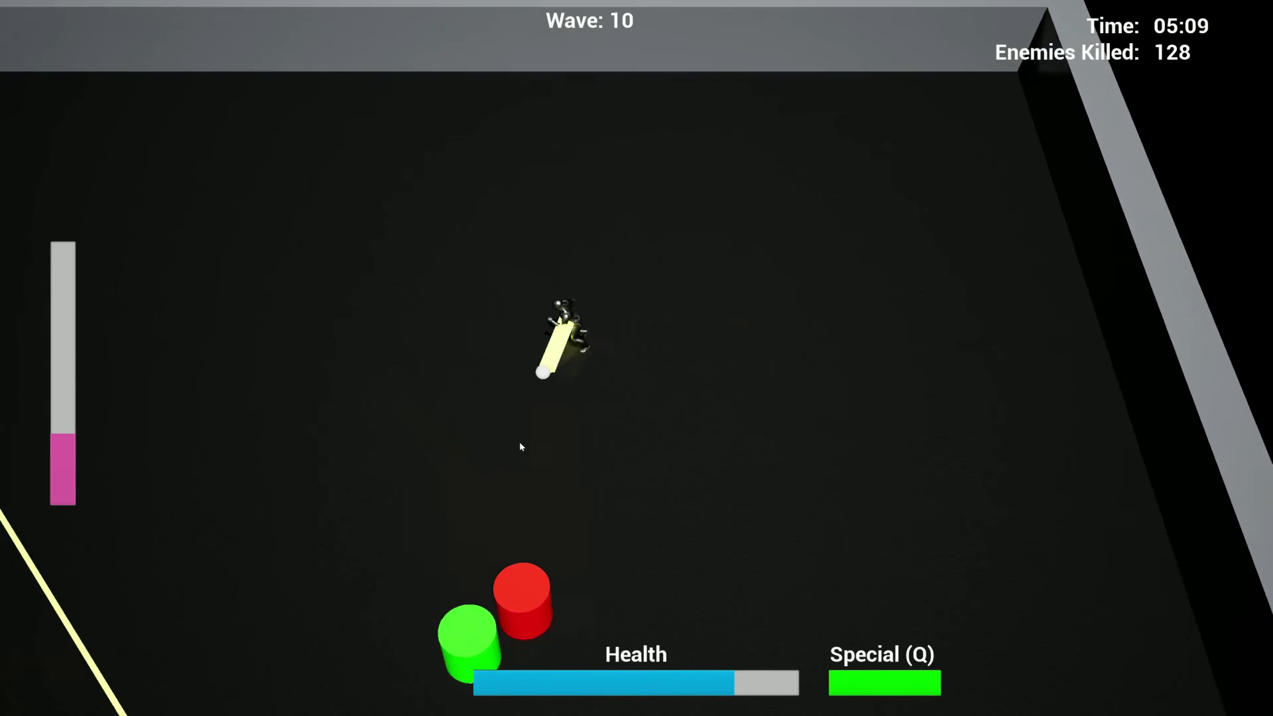
pyautogui.click(521, 447)
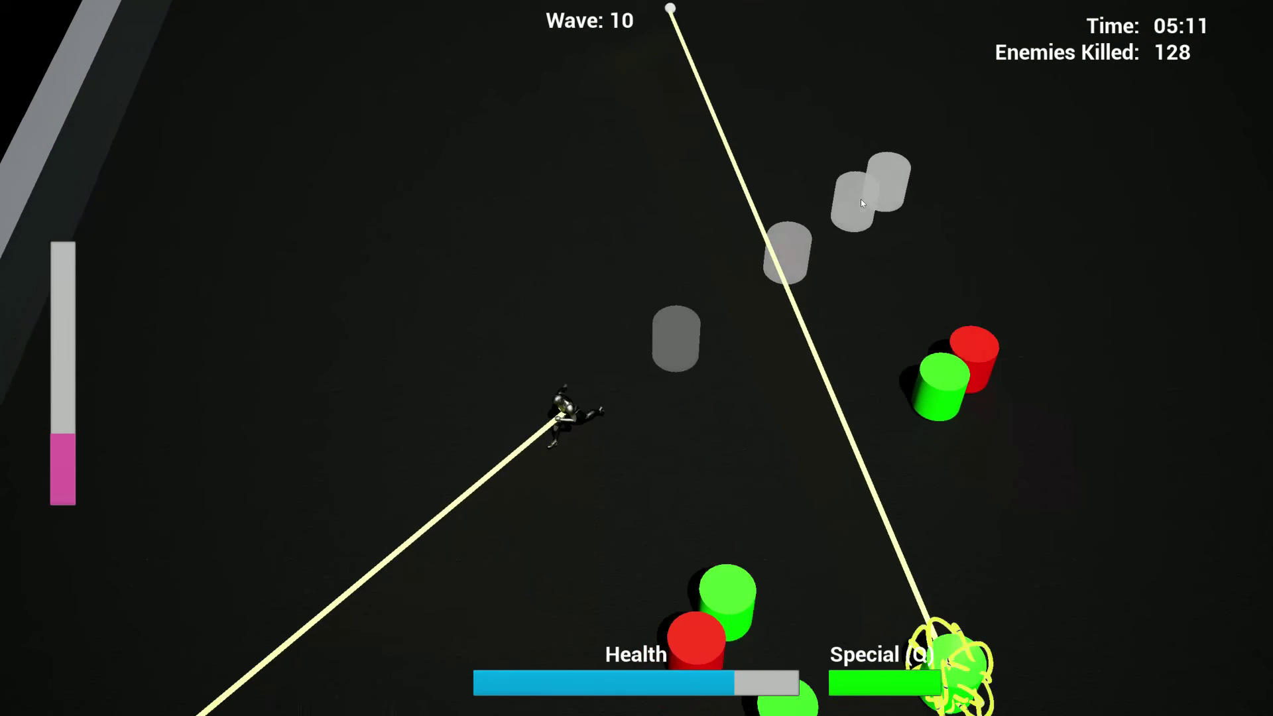
# Step: Beam the red and green cylinders, running around them while the beam stays attached
pyautogui.press('s')
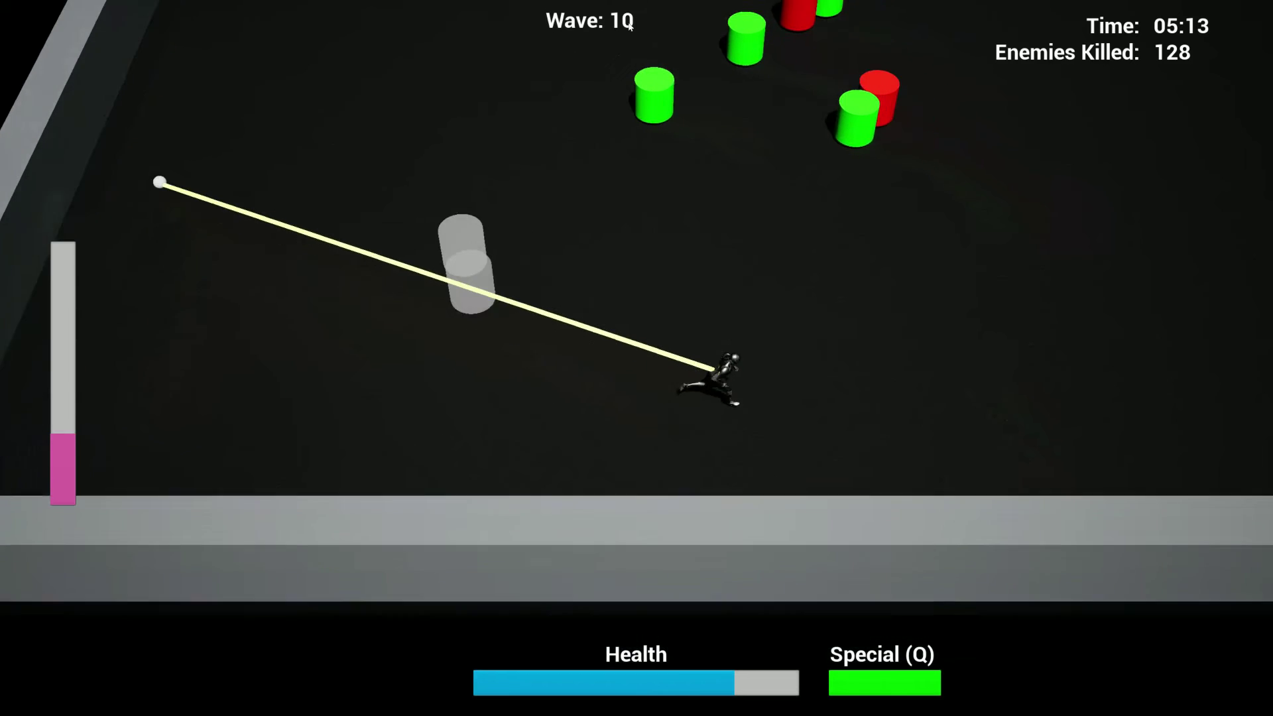
pyautogui.press('d')
pyautogui.press('w')
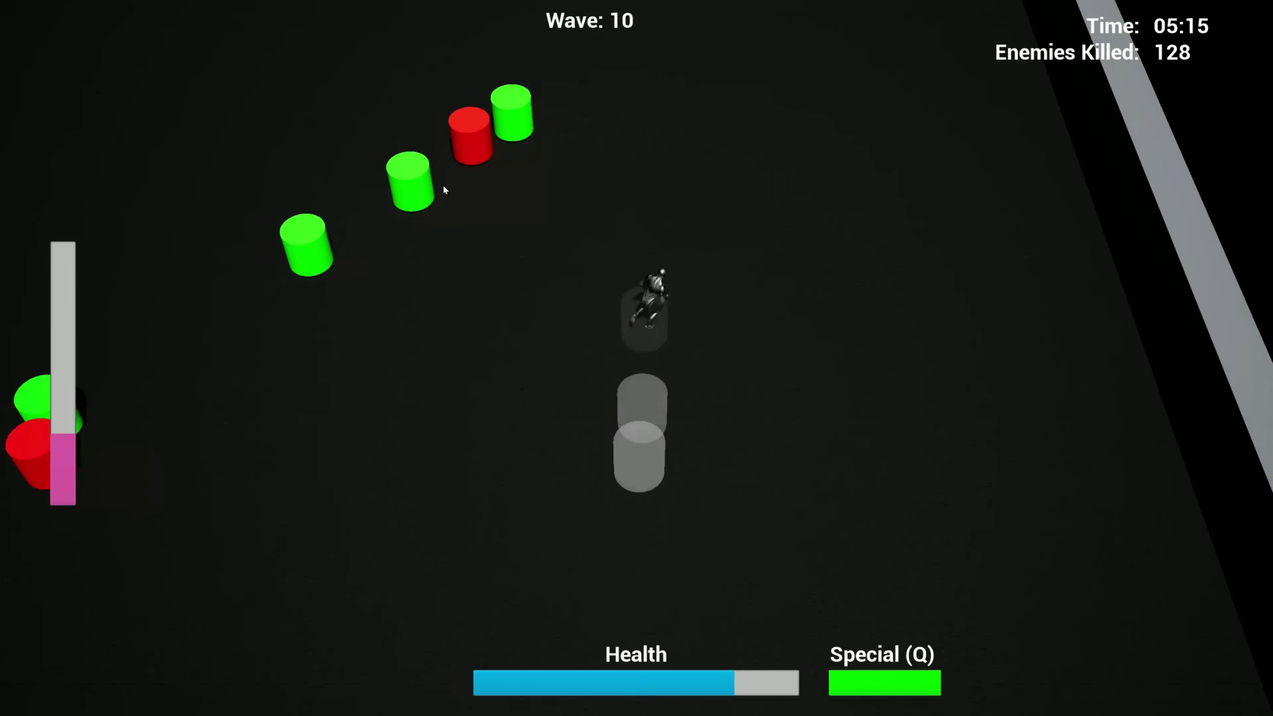
pyautogui.press('w')
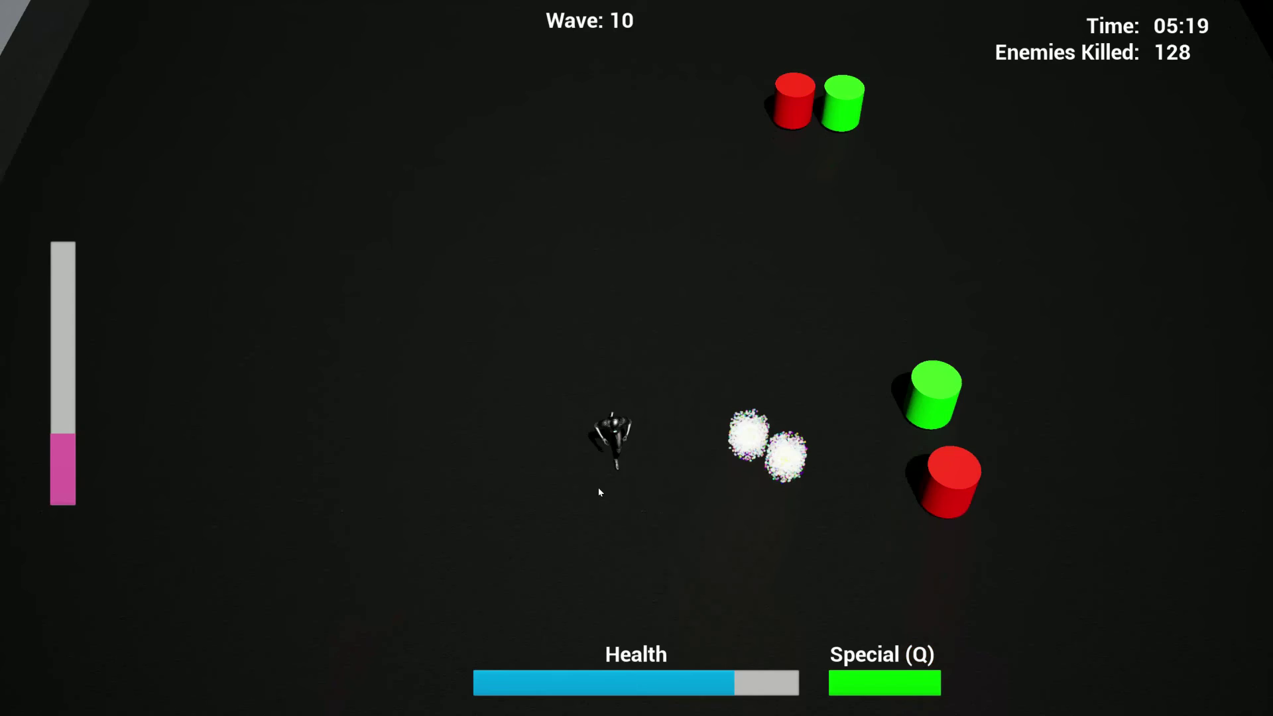
pyautogui.press('d')
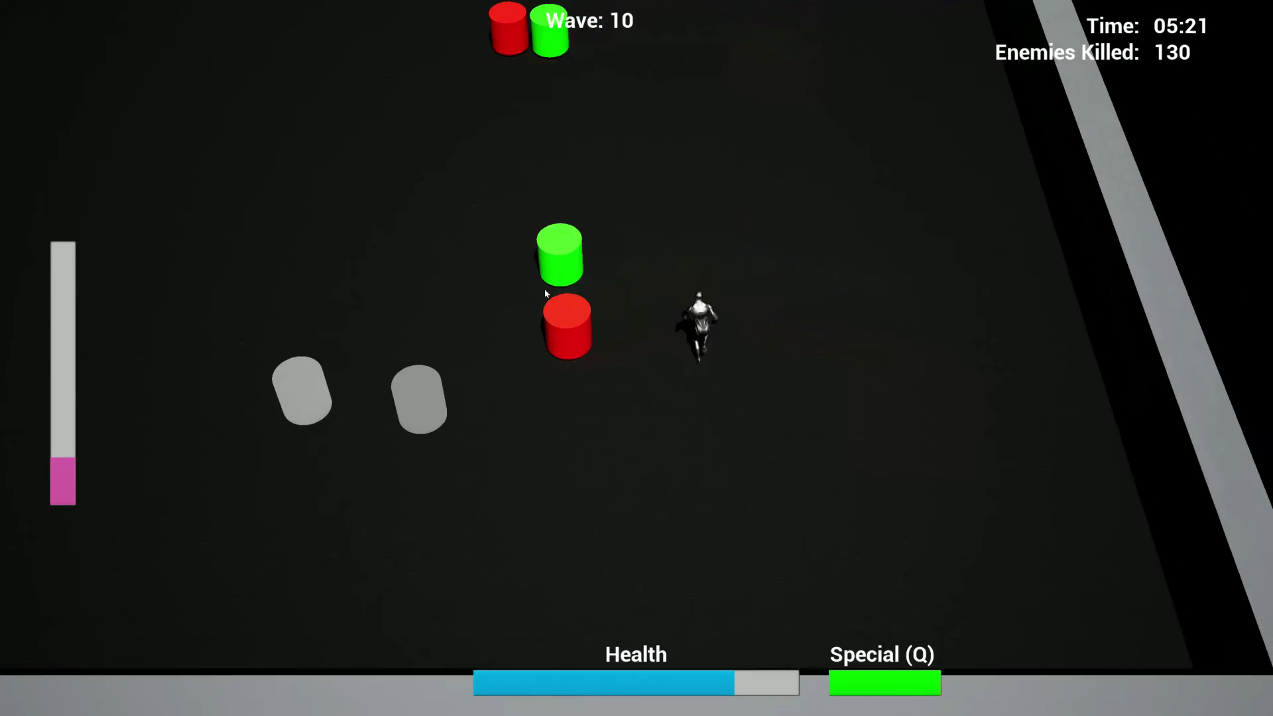
pyautogui.press('w')
pyautogui.click(527, 310)
pyautogui.press('w')
pyautogui.press('a')
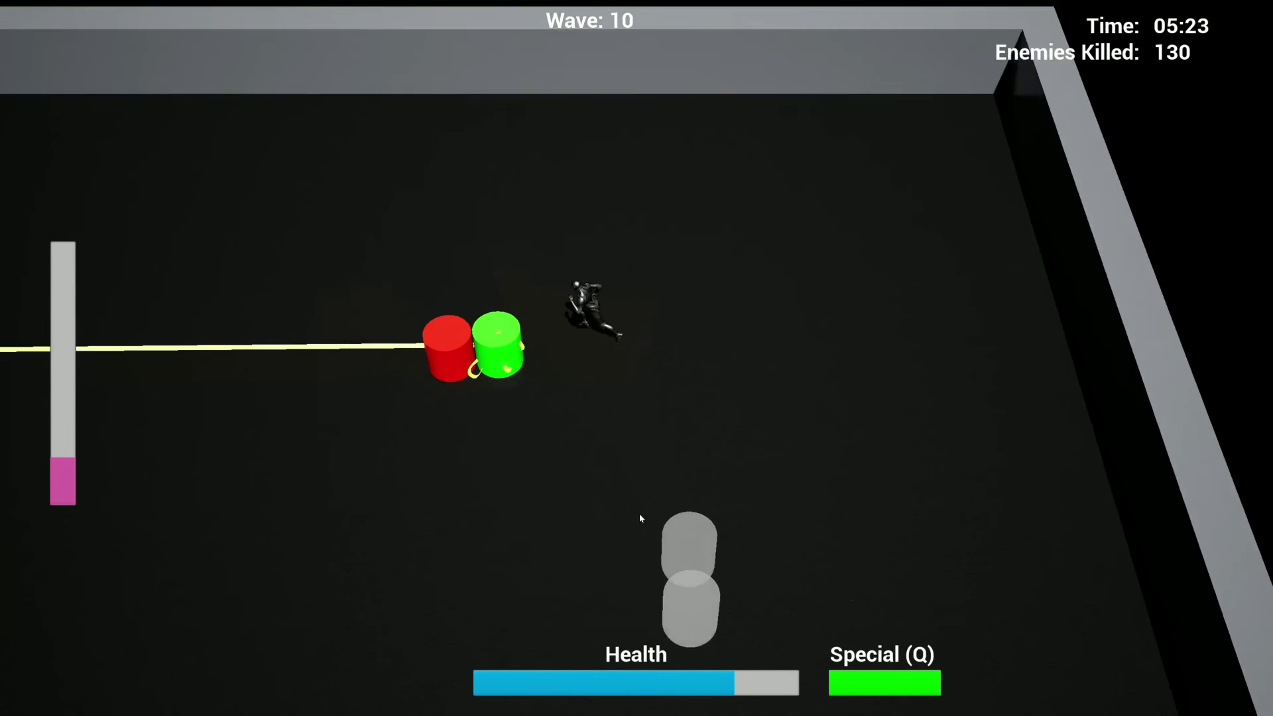
pyautogui.press('w')
pyautogui.press('d')
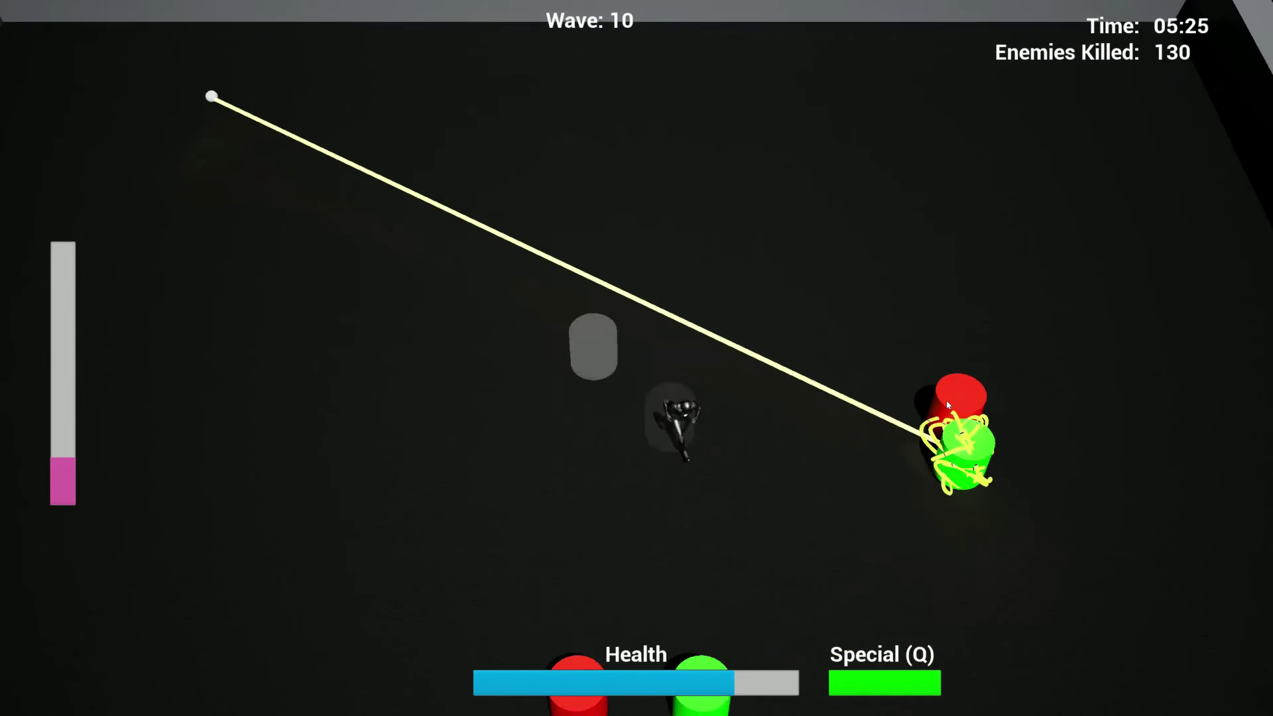
# Step: Circle left around the arena as the last wave 10 cylinders are destroyed
pyautogui.press('s')
pyautogui.press('a')
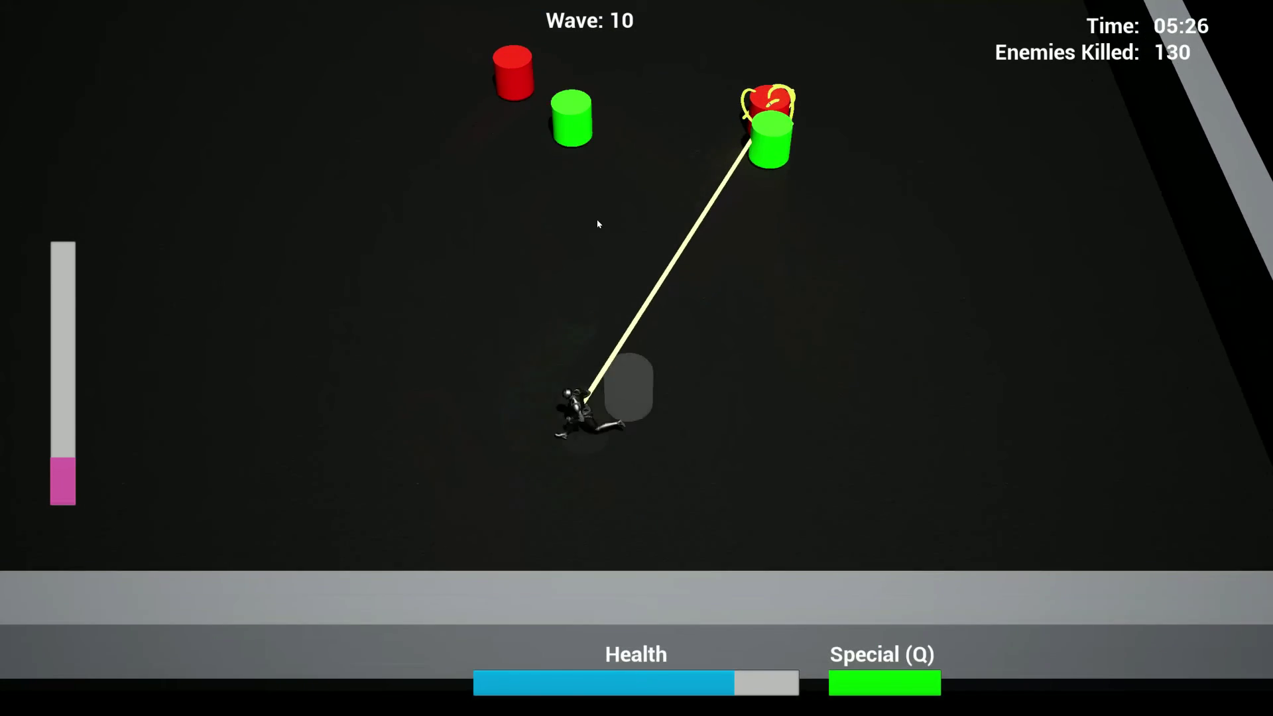
pyautogui.press('w')
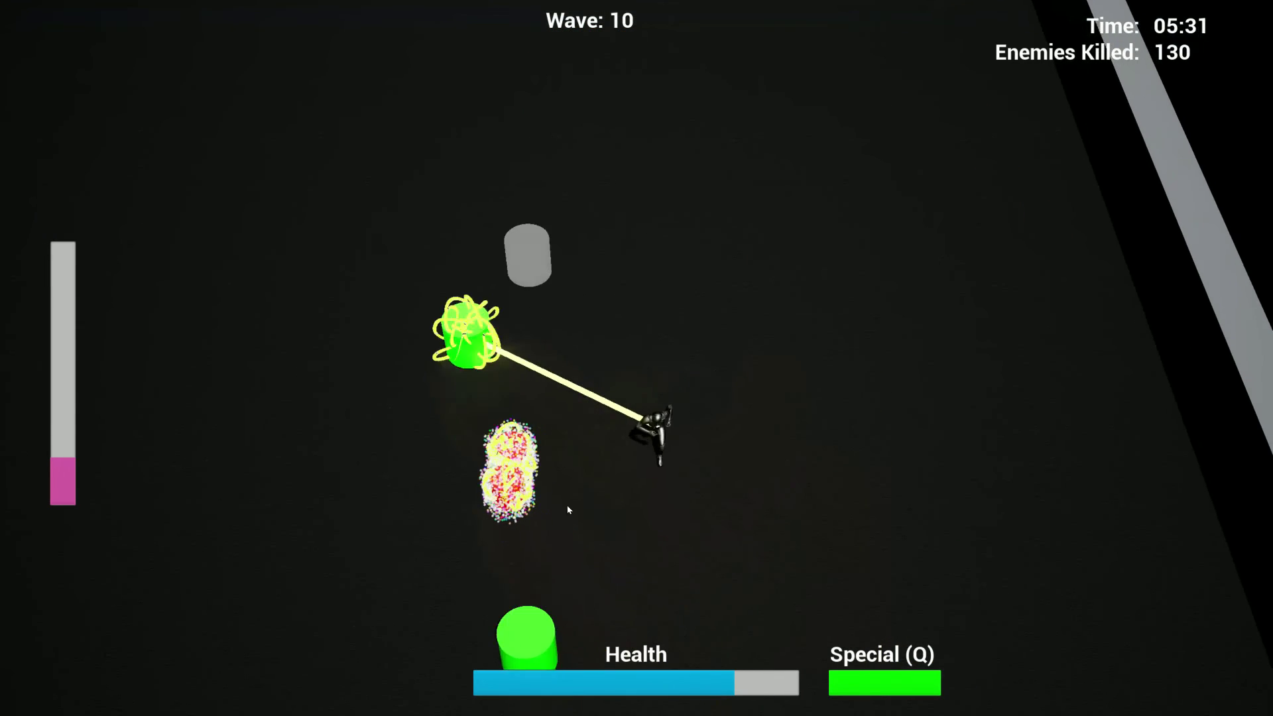
pyautogui.press('s')
pyautogui.press('a')
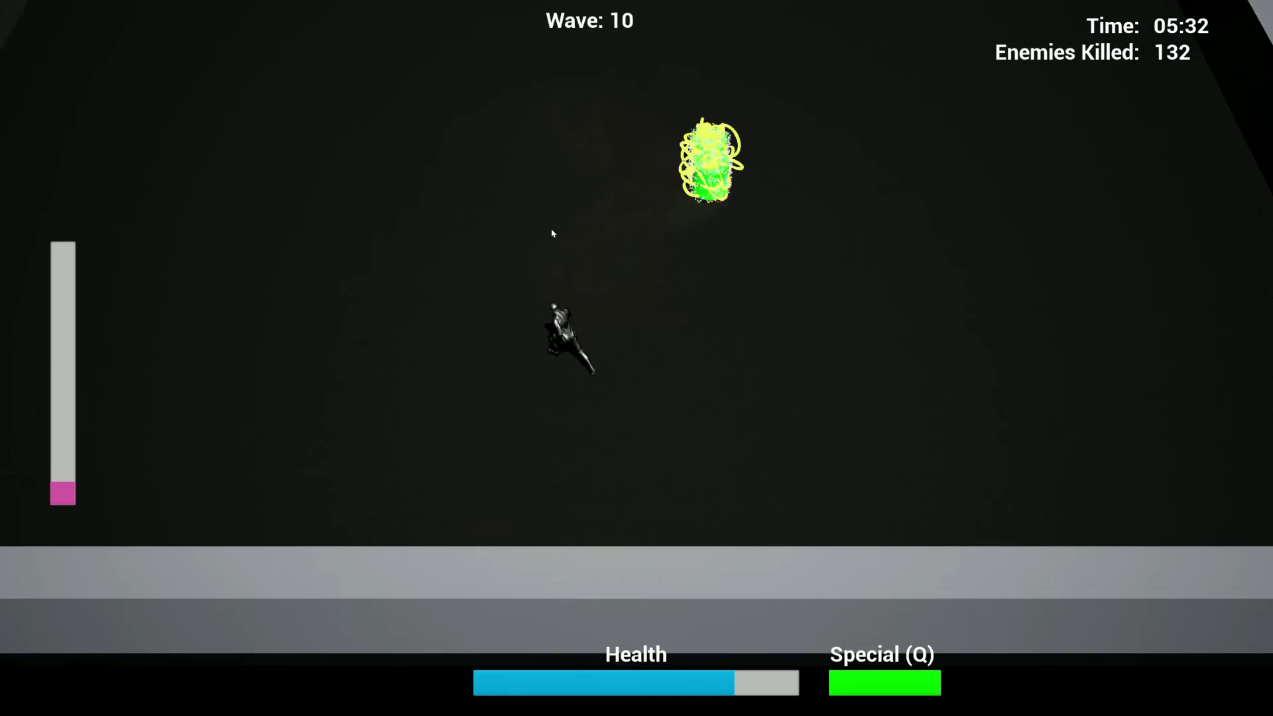
pyautogui.press('w')
pyautogui.press('a')
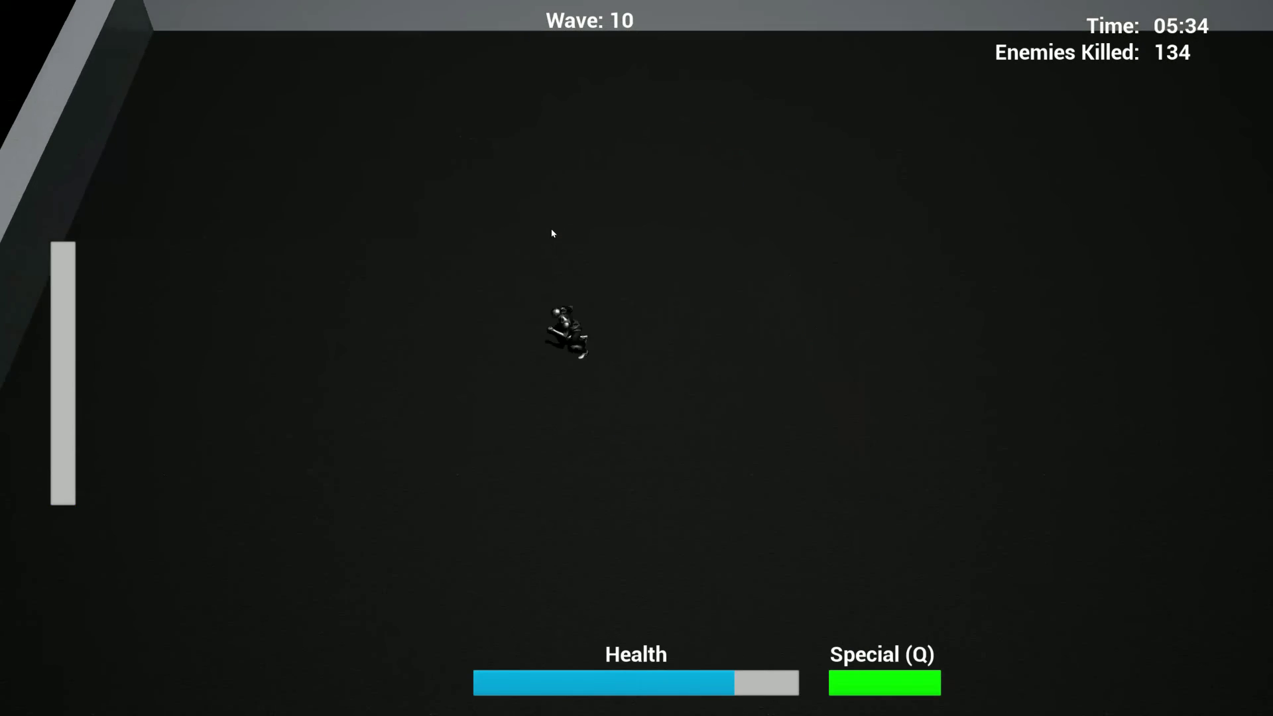
# Step: Run around the arena walls, evading the arriving wave 11 pyramids
pyautogui.press('d')
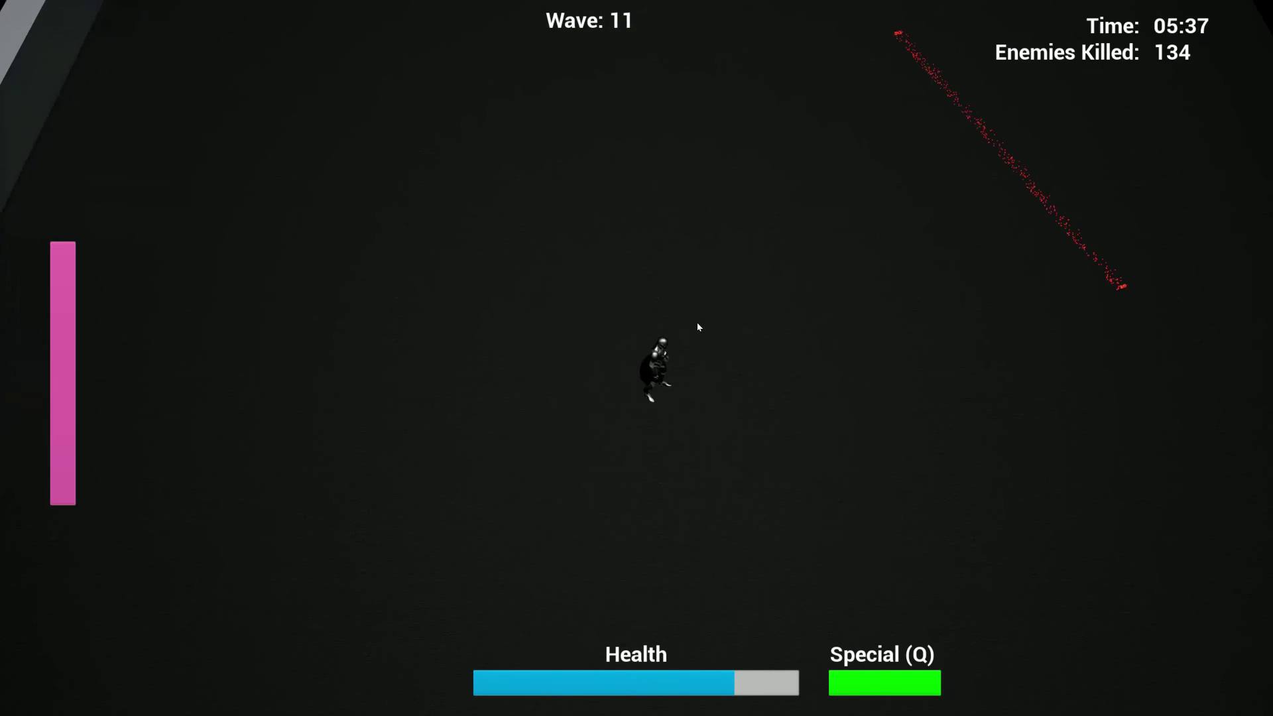
pyautogui.press('w')
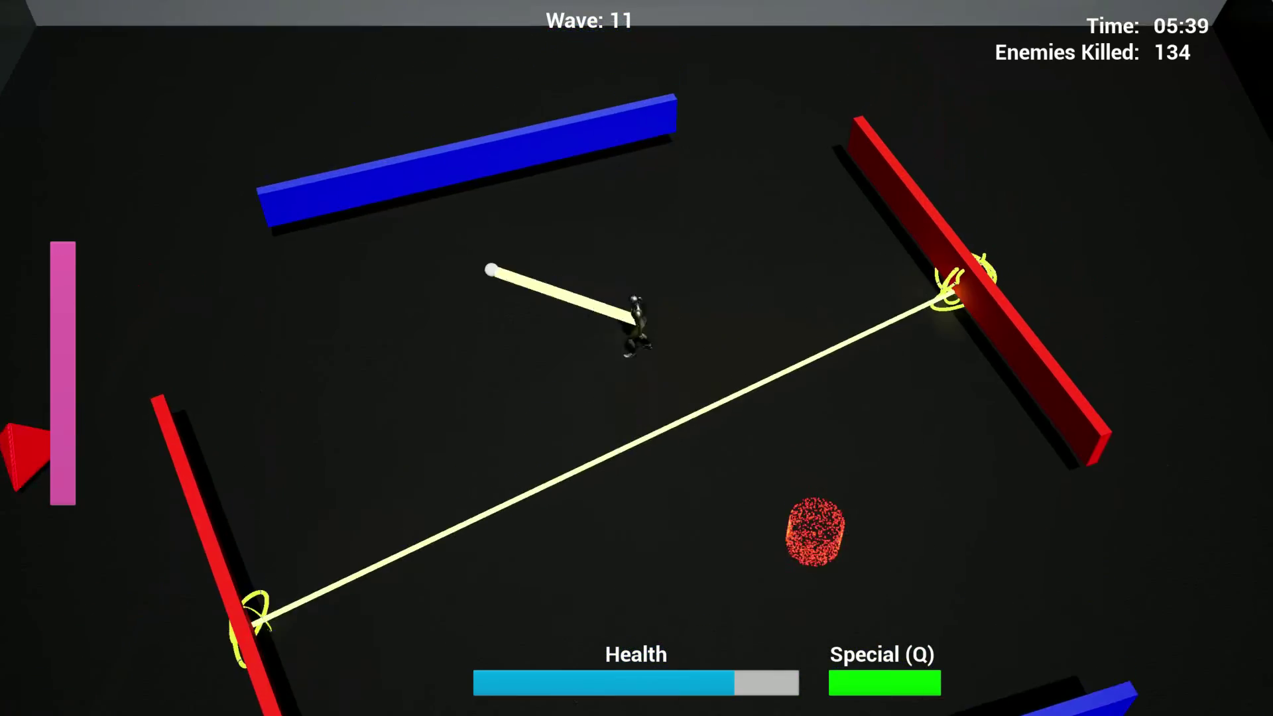
pyautogui.press('s')
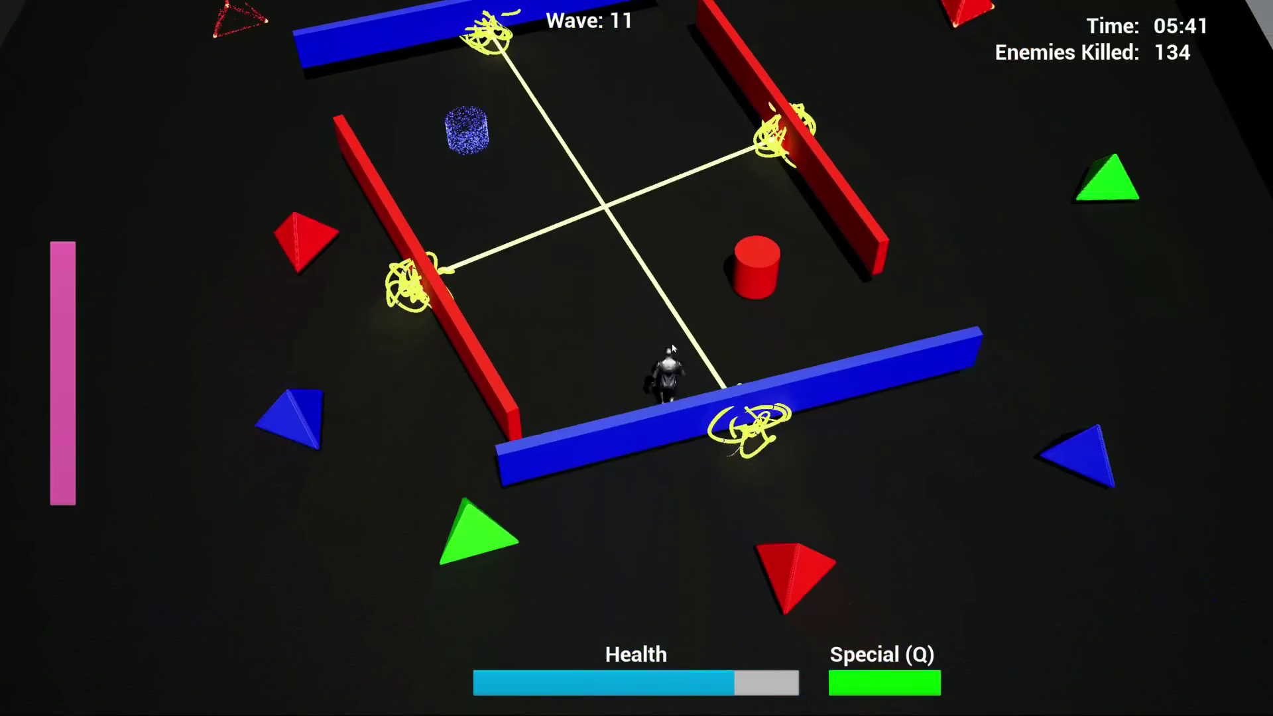
pyautogui.press('a')
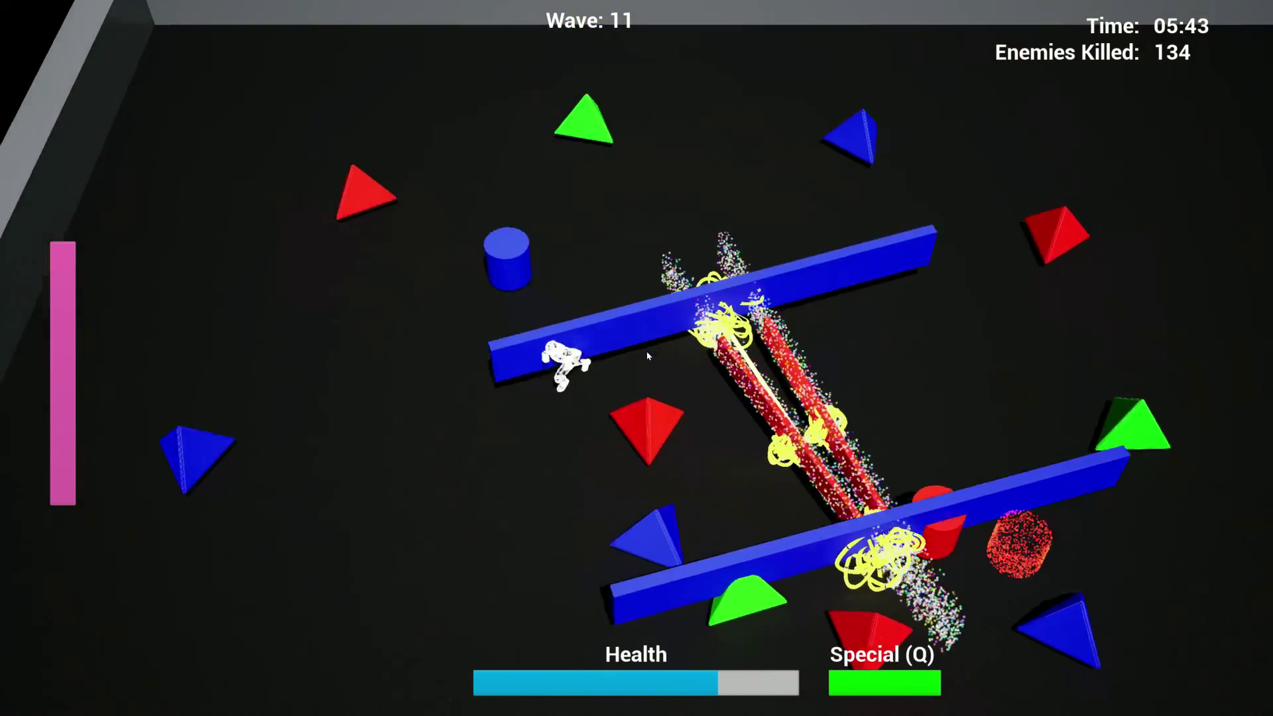
pyautogui.press('s')
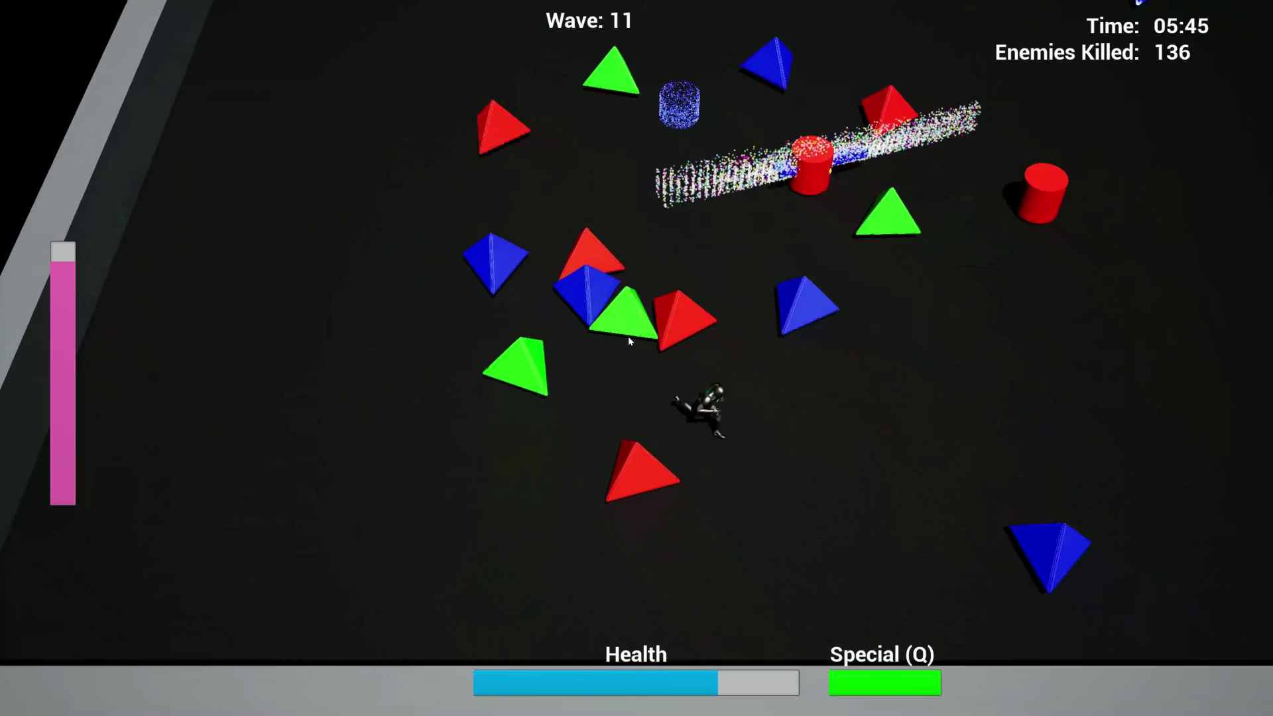
pyautogui.press('a')
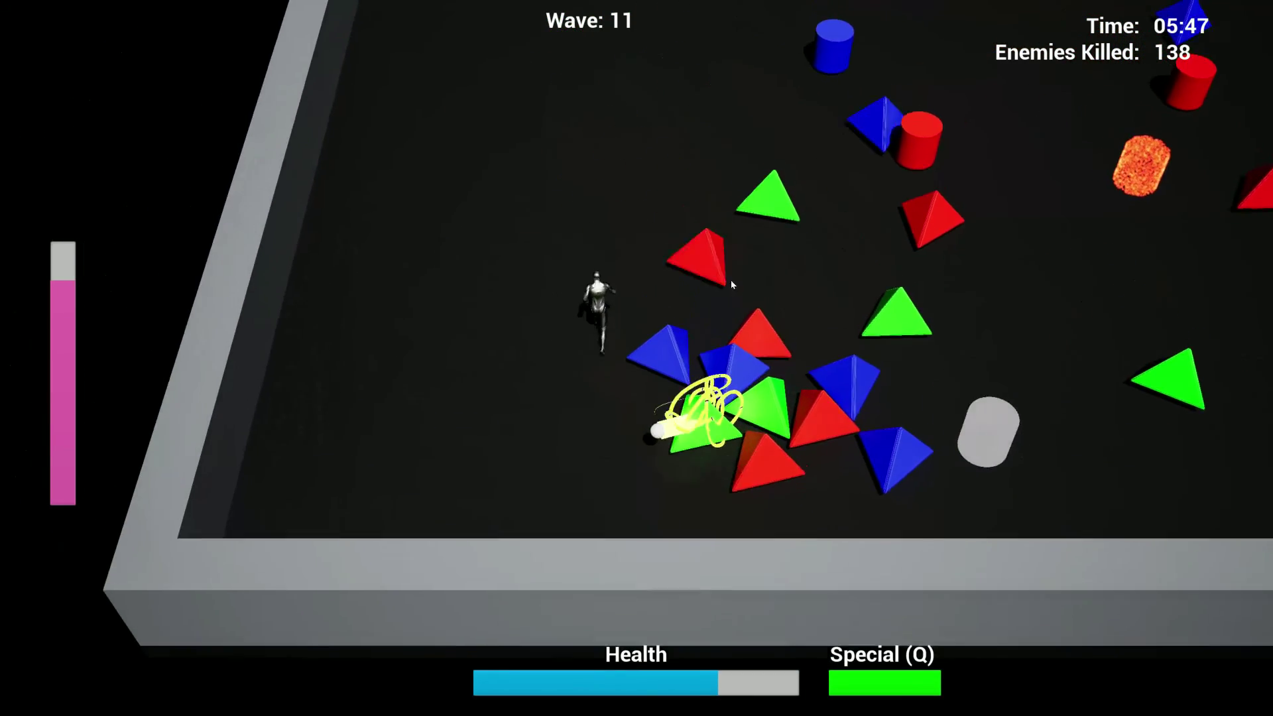
pyautogui.press('w')
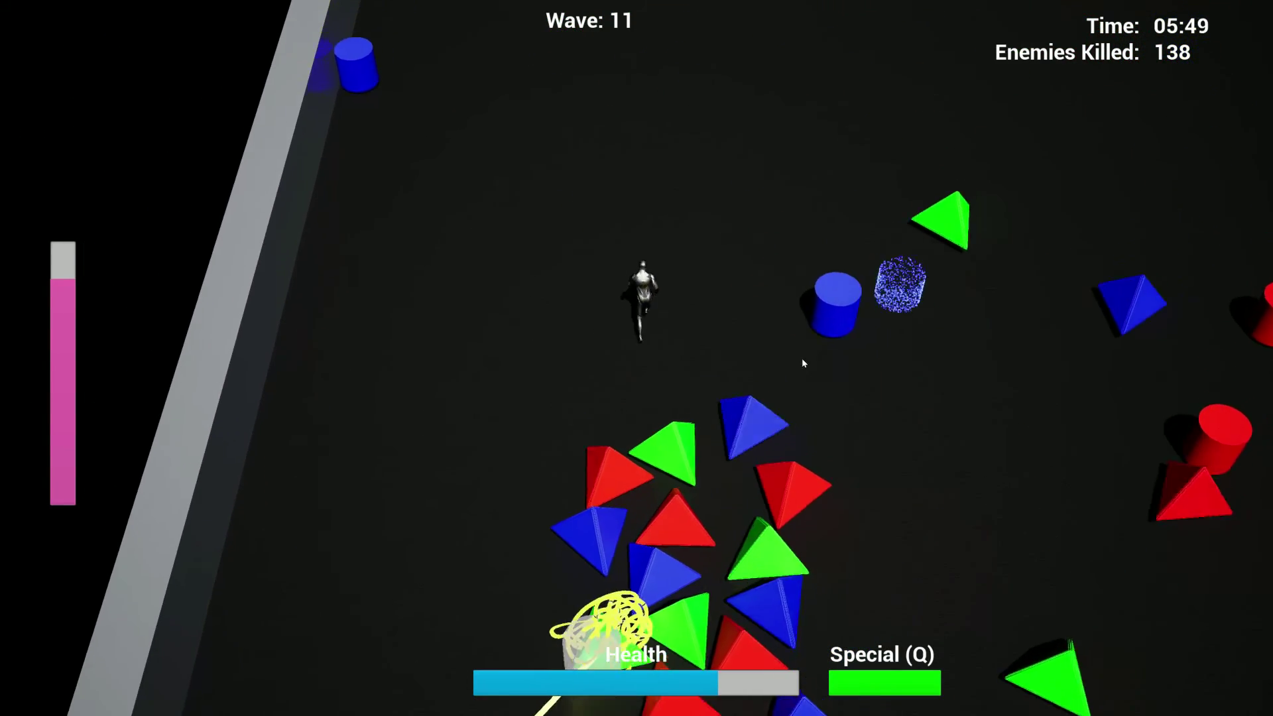
pyautogui.press('w')
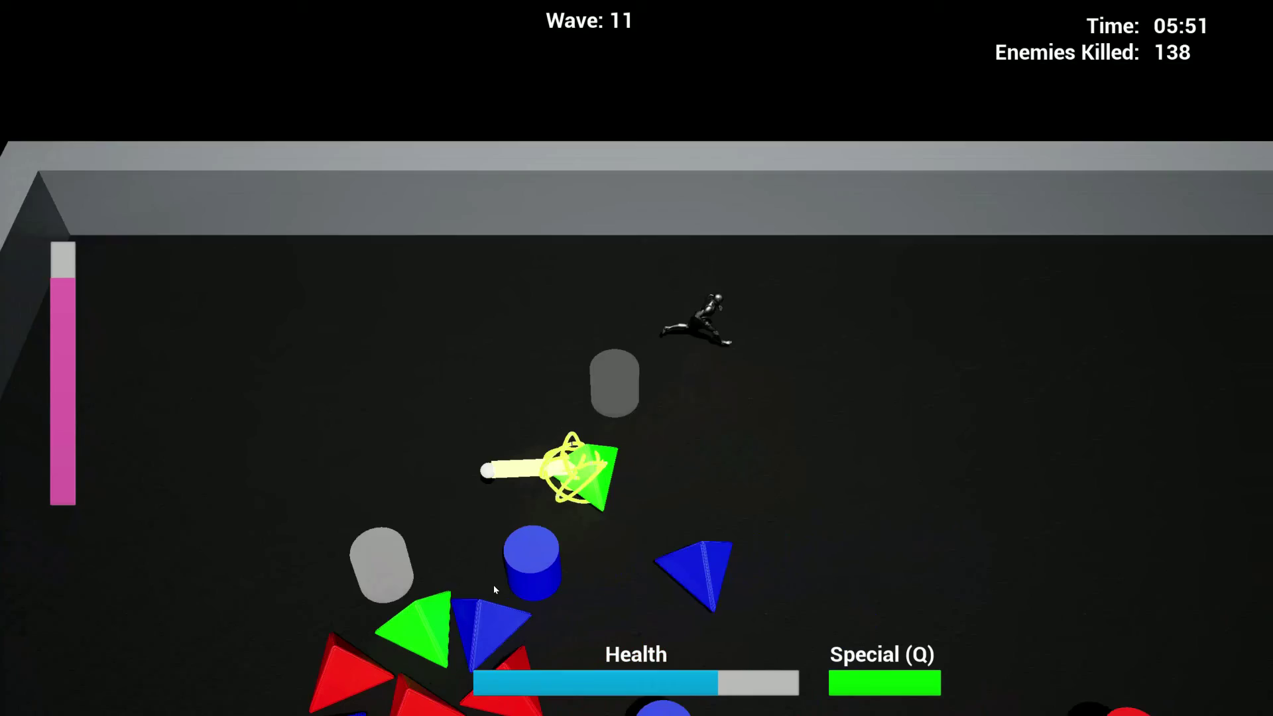
# Step: Keep dodging diagonally and attack the nearby enemies
pyautogui.press('s')
pyautogui.press('d')
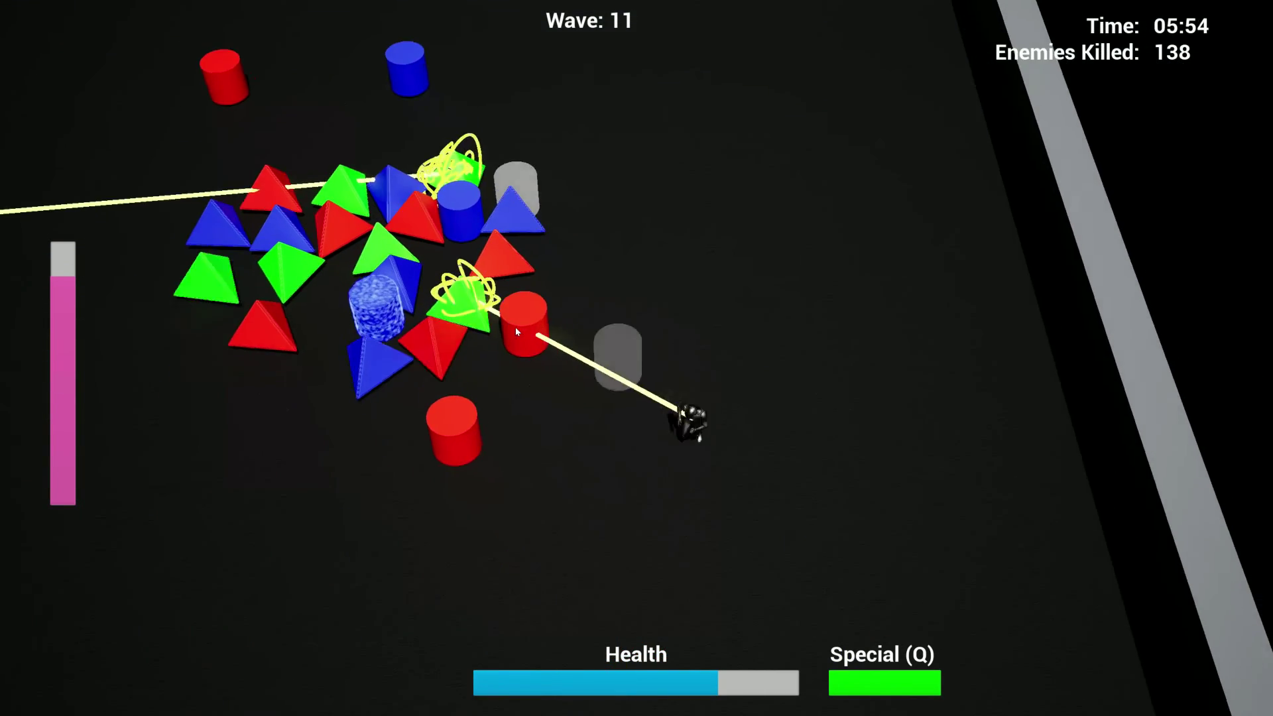
pyautogui.press('a')
pyautogui.press('w')
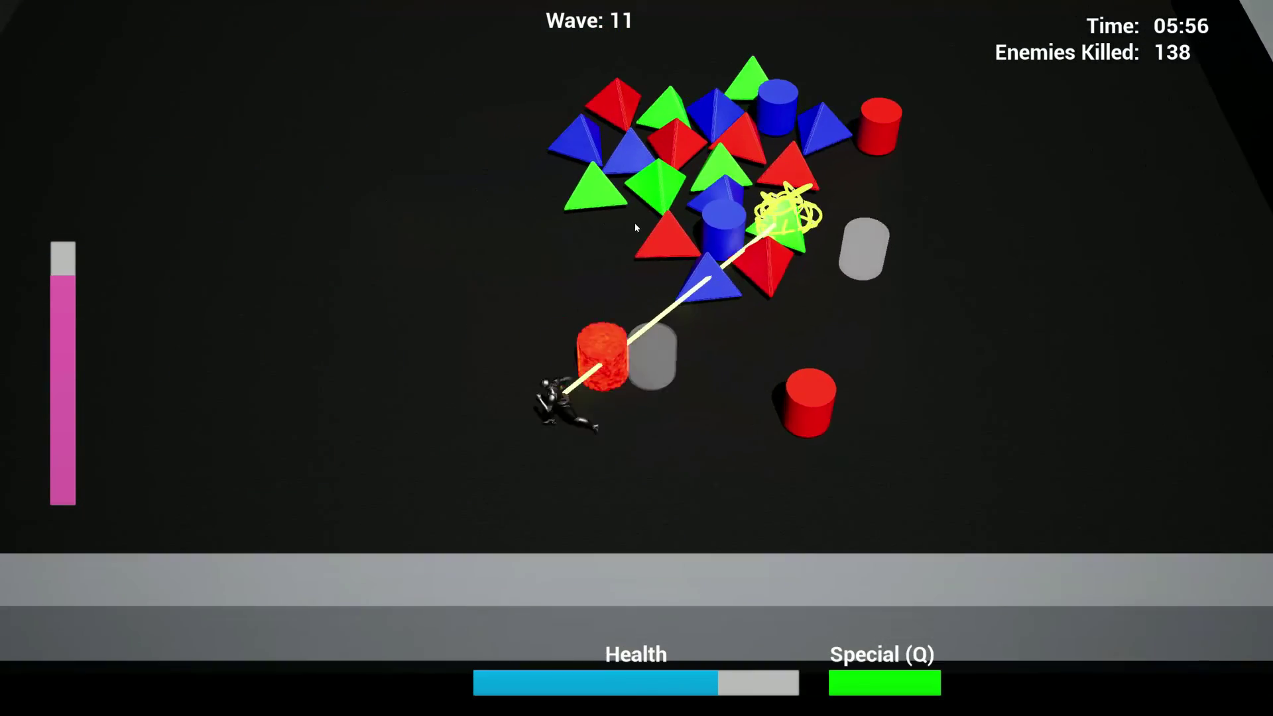
pyautogui.press('w')
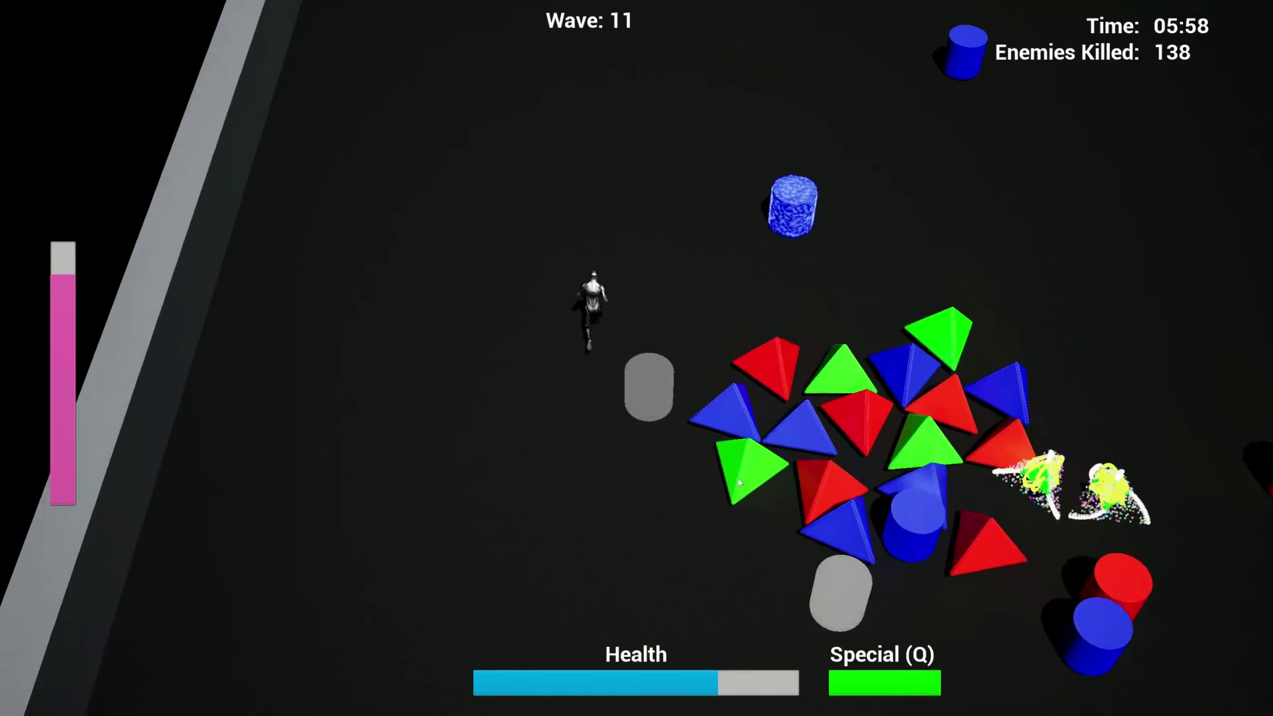
pyautogui.press('d')
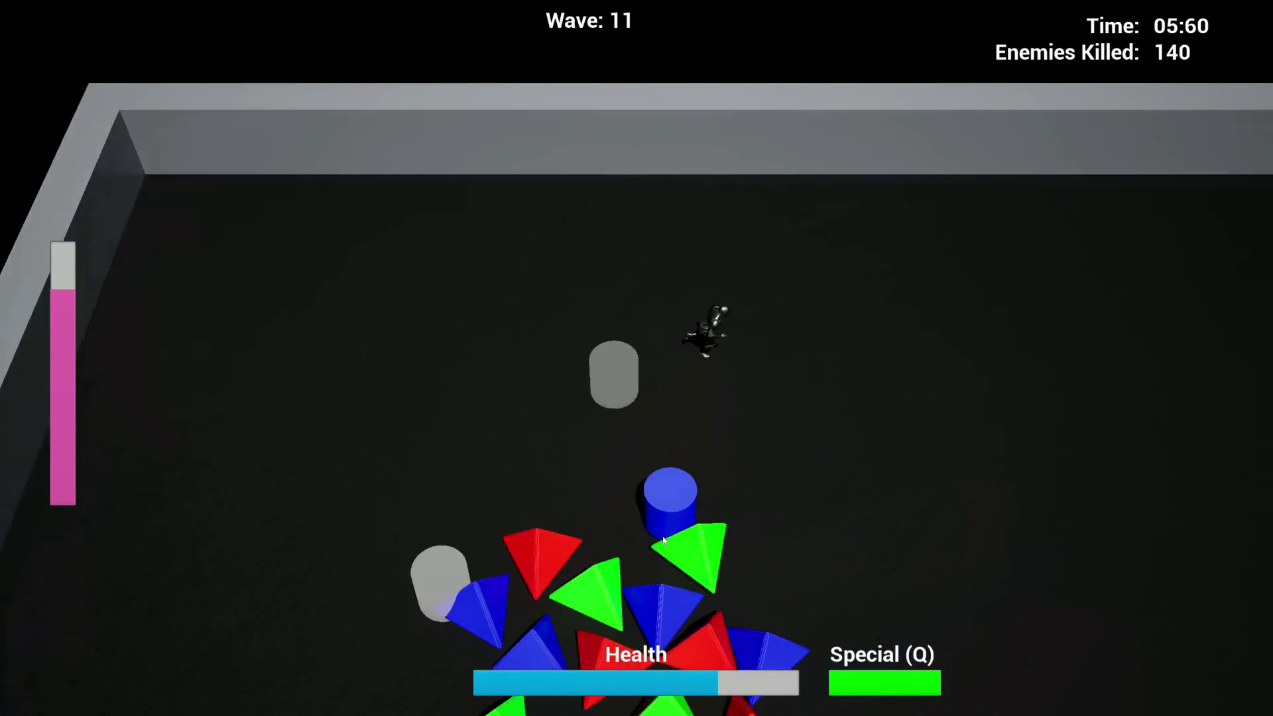
pyautogui.click(533, 508)
# Step: Tether a green pyramid while weaving across the arena toward the south-east
pyautogui.press('d')
pyautogui.press('s')
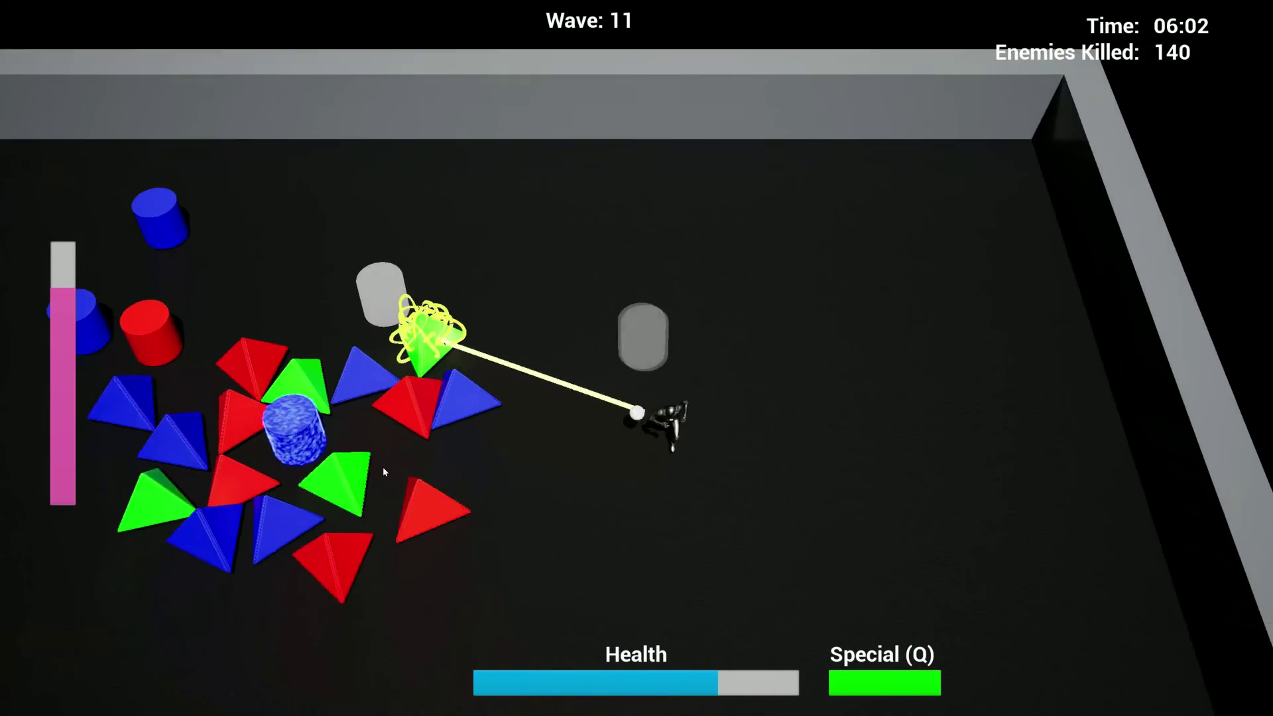
pyautogui.press('s')
pyautogui.press('a')
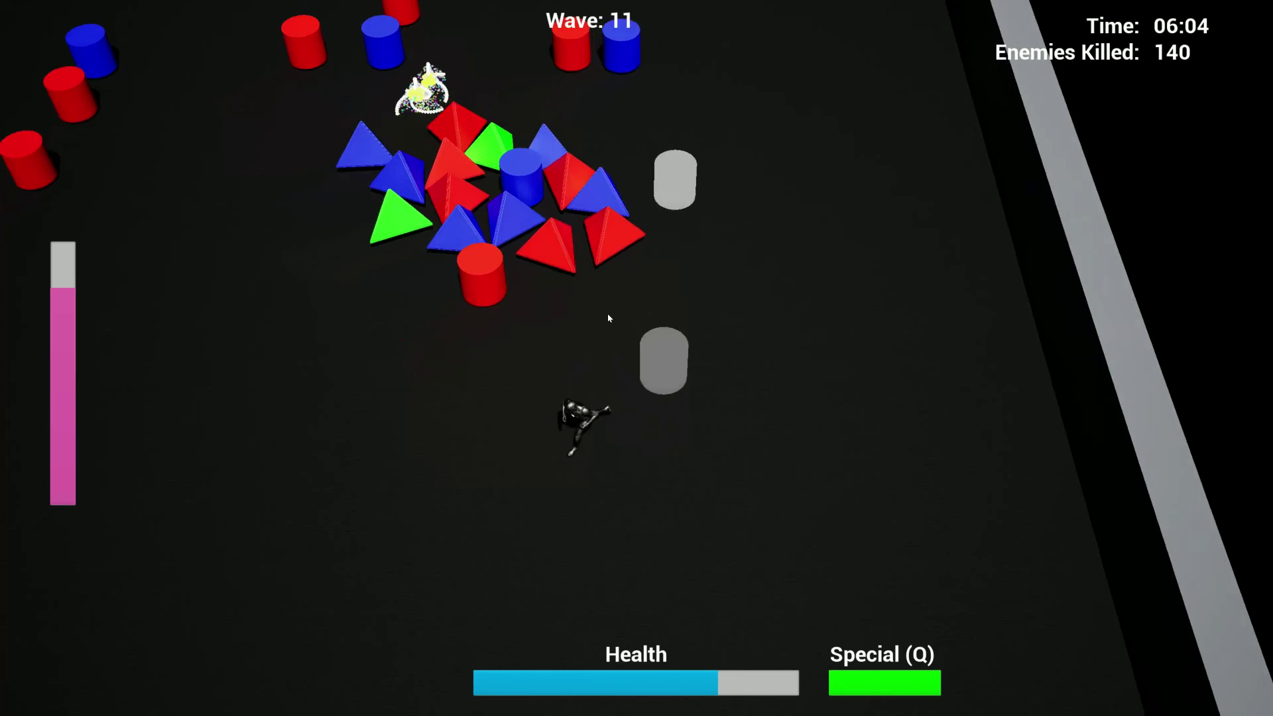
pyautogui.press('w')
pyautogui.press('a')
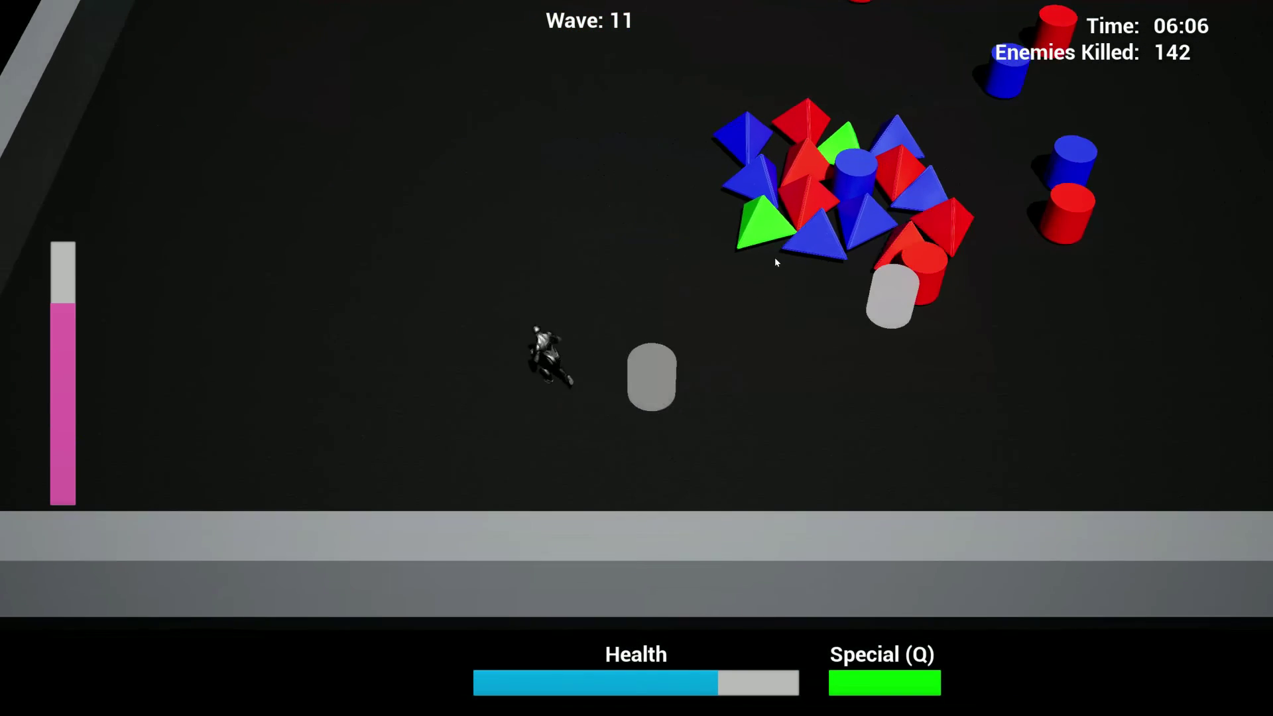
pyautogui.click(866, 399)
pyautogui.press('w')
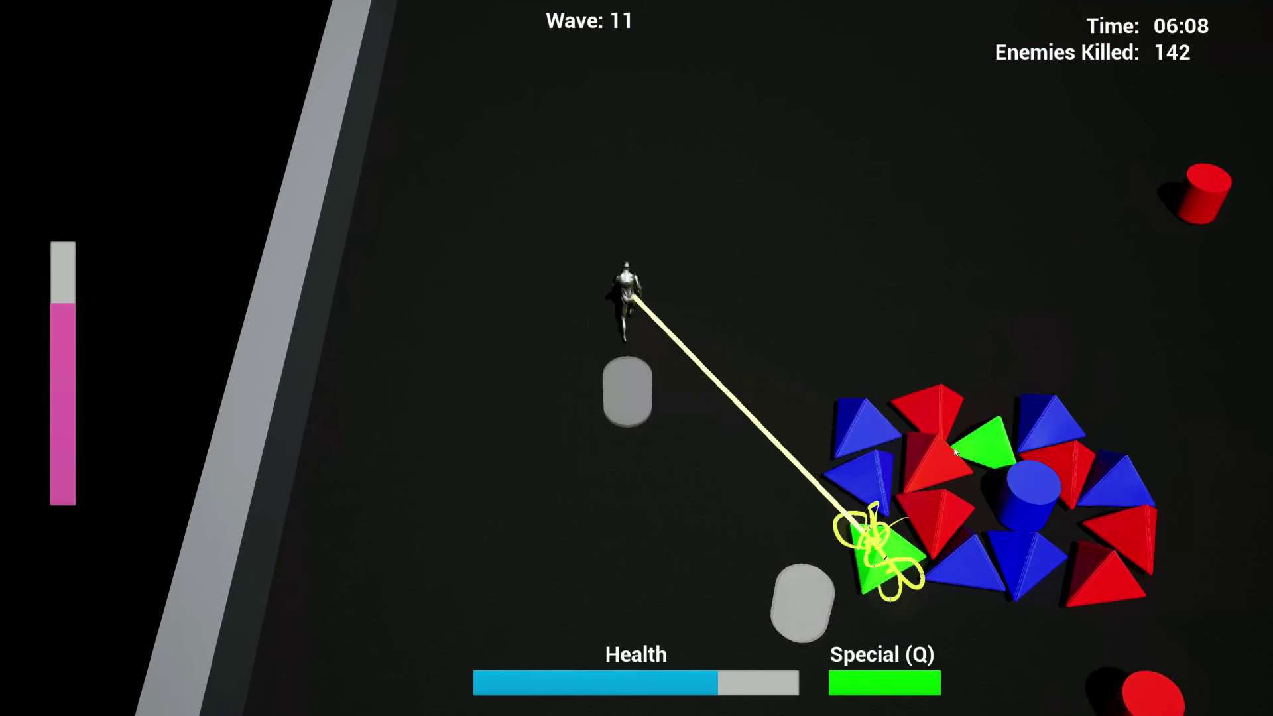
pyautogui.press('d')
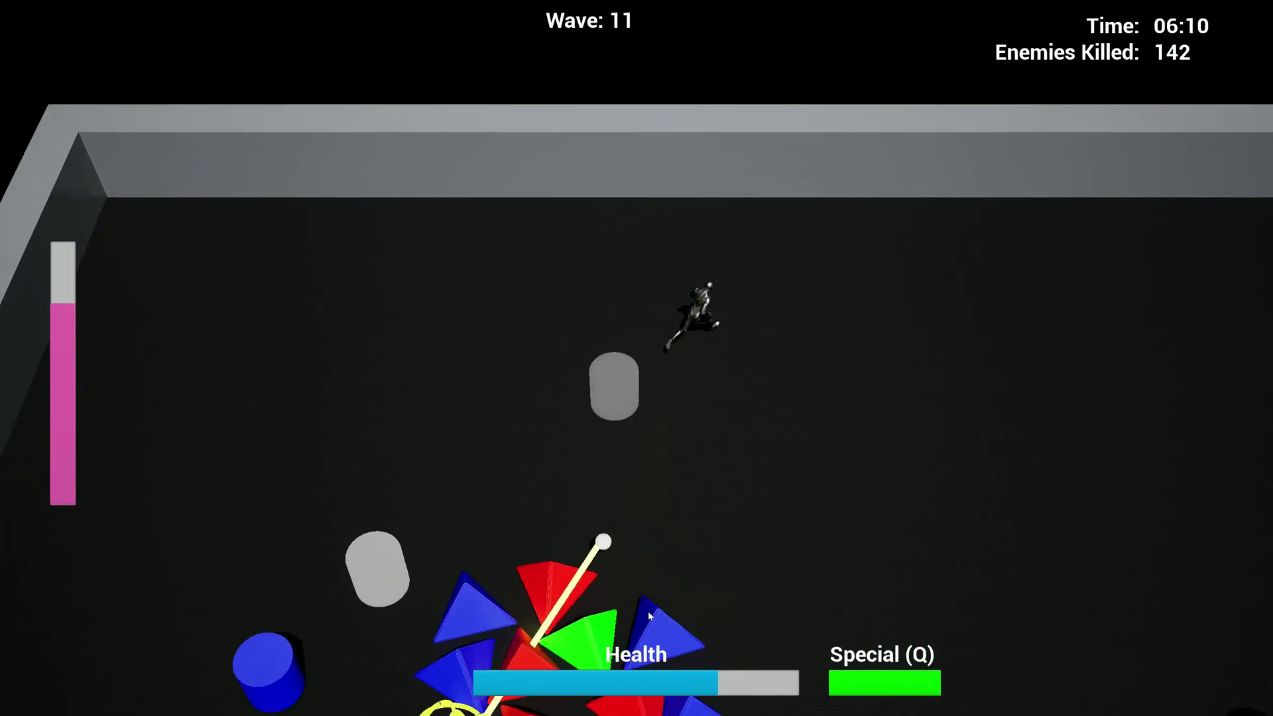
pyautogui.press('s')
pyautogui.press('d')
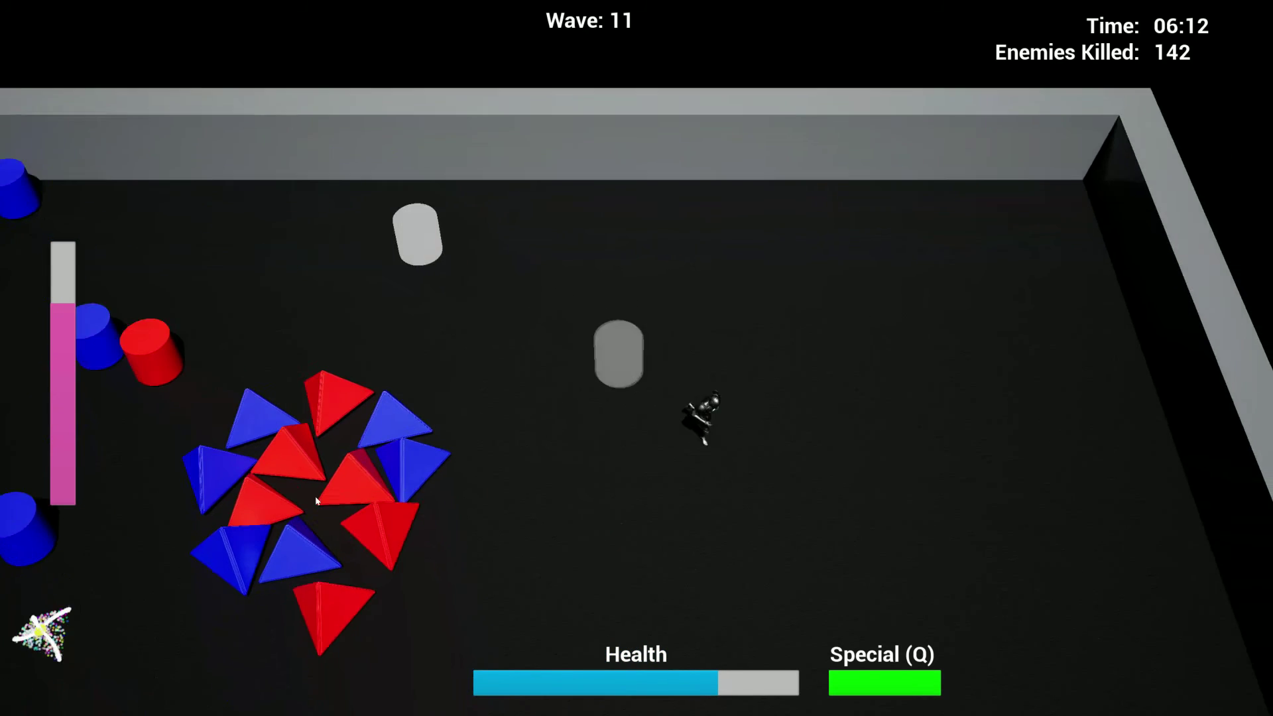
# Step: Fire tethers at the pyramid cluster and nearby enemy groups while retreating
pyautogui.press('a')
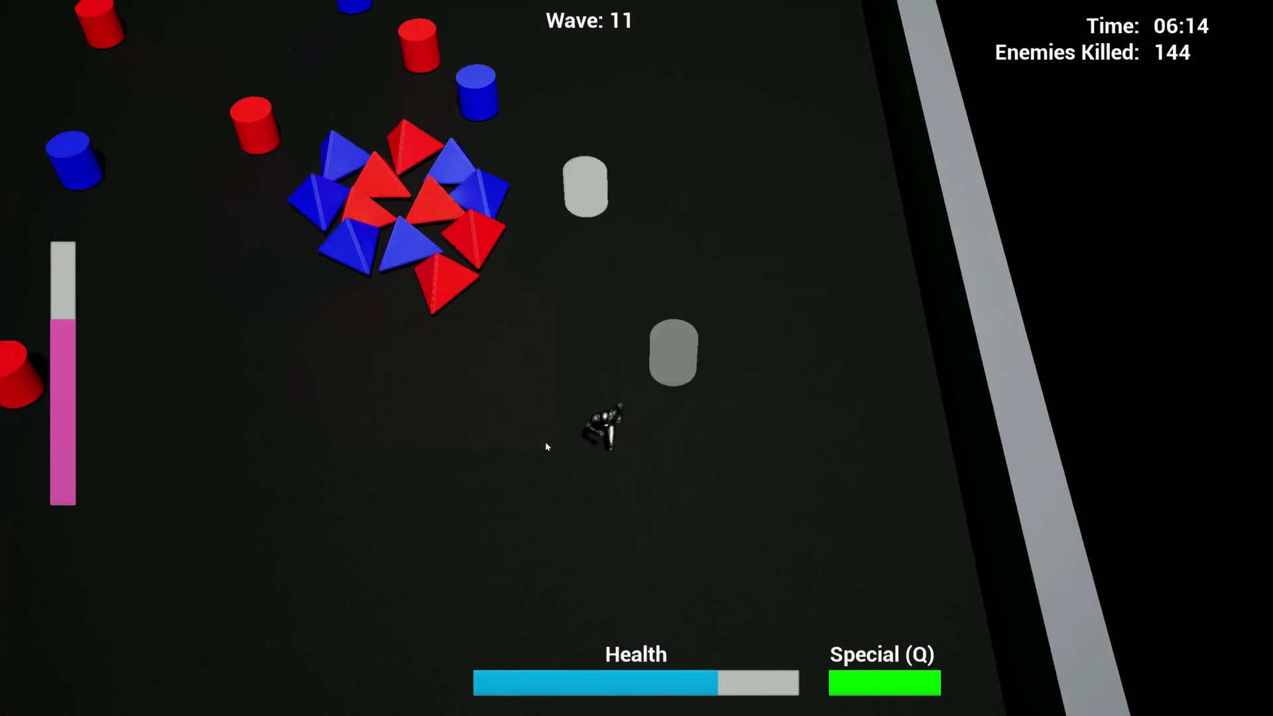
pyautogui.moveTo(654, 254); pyautogui.dragTo(817, 217)
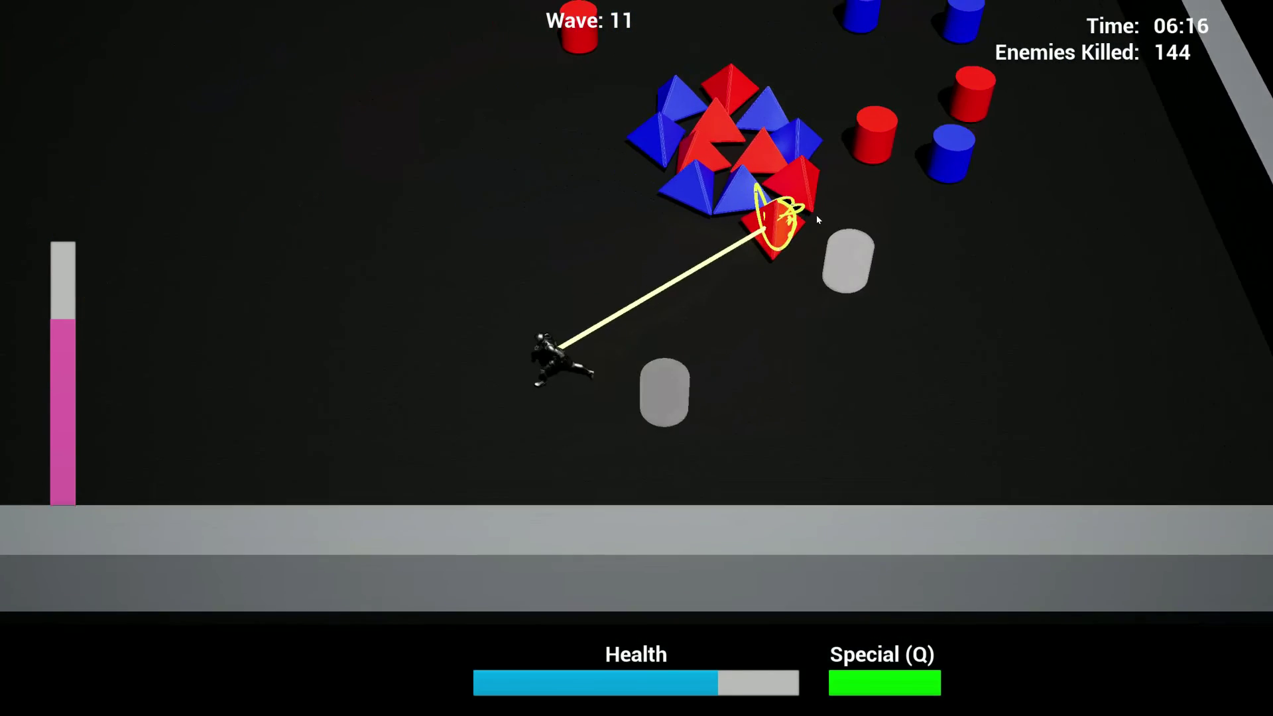
pyautogui.press('w')
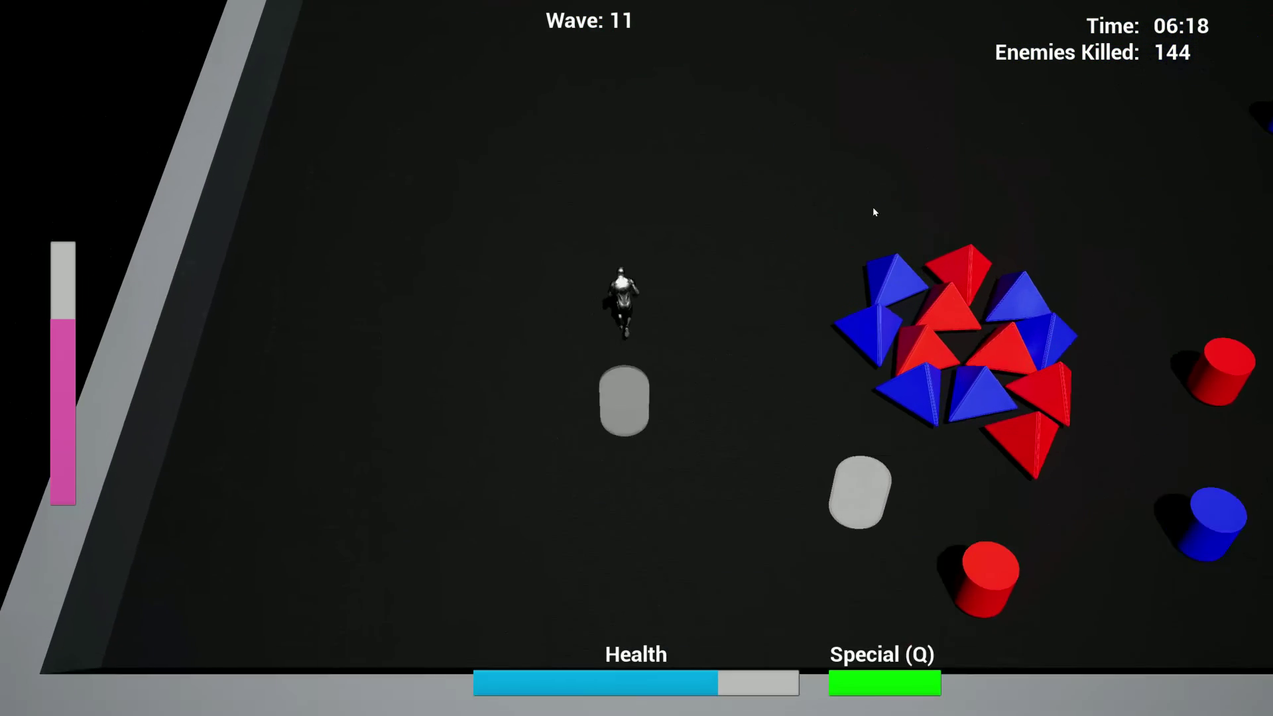
pyautogui.moveTo(821, 420); pyautogui.dragTo(489, 506)
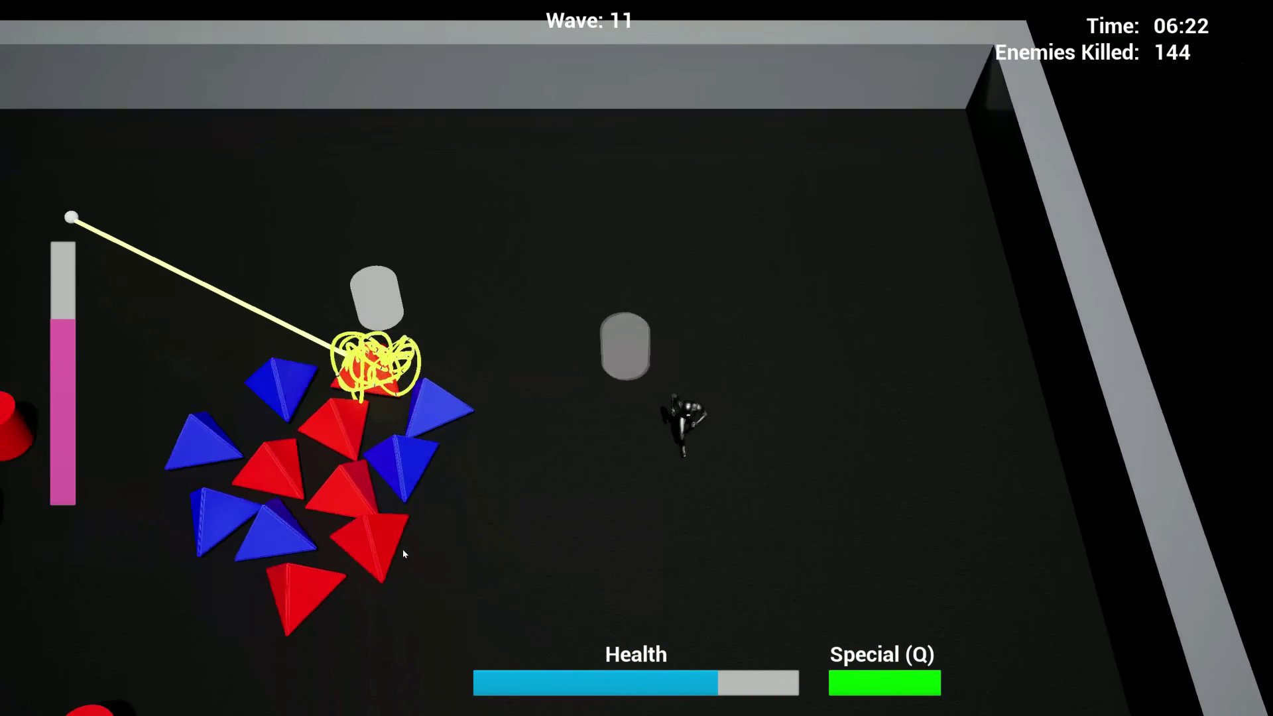
pyautogui.moveTo(404, 549); pyautogui.dragTo(431, 361)
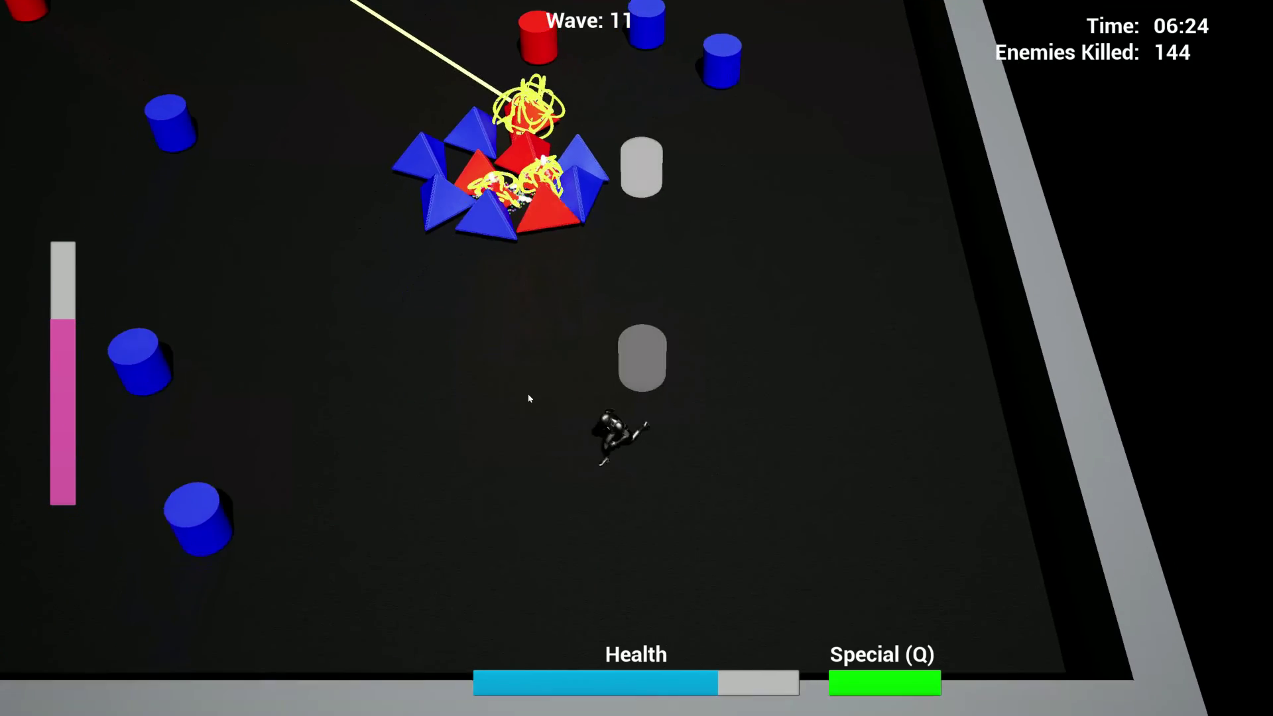
pyautogui.press('s')
# Step: Sweep the beam across the red pyramids while moving around the arena
pyautogui.moveTo(606, 235)
pyautogui.mouseDown()
pyautogui.moveTo(744, 300)
pyautogui.moveTo(767, 562)
pyautogui.mouseUp()
pyautogui.press('a')
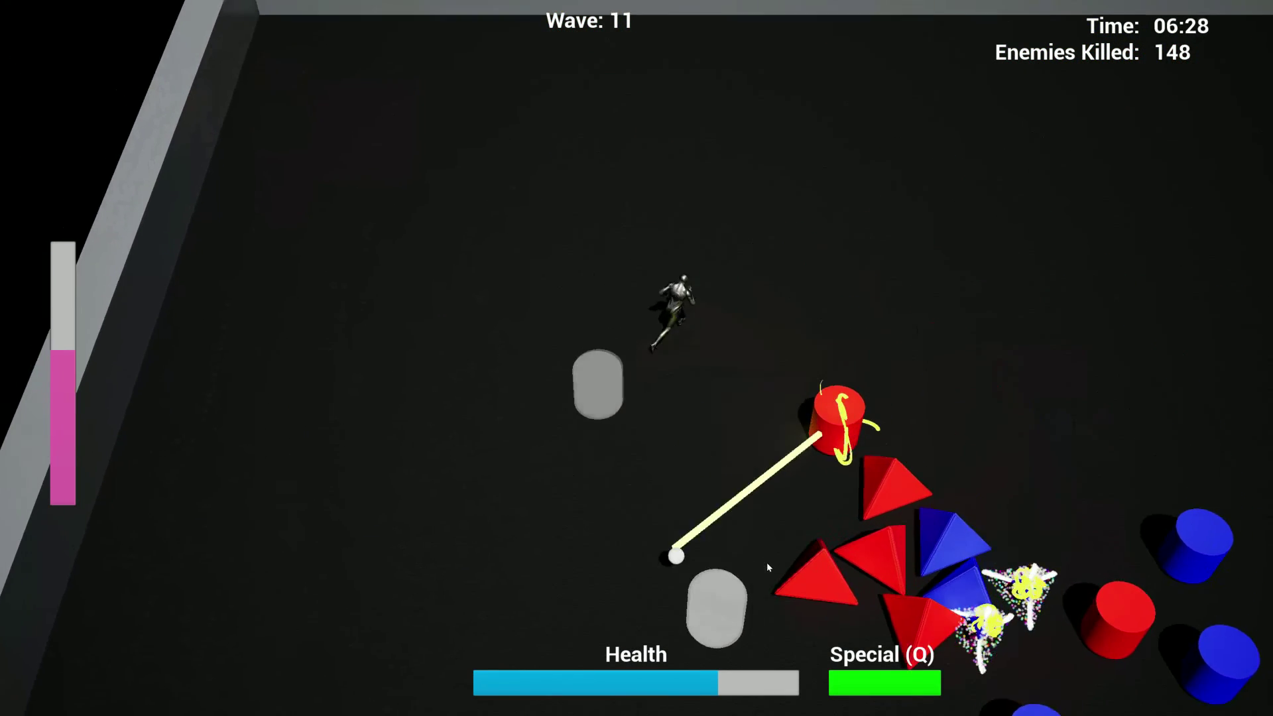
pyautogui.press('w')
pyautogui.moveTo(767, 563); pyautogui.dragTo(515, 548)
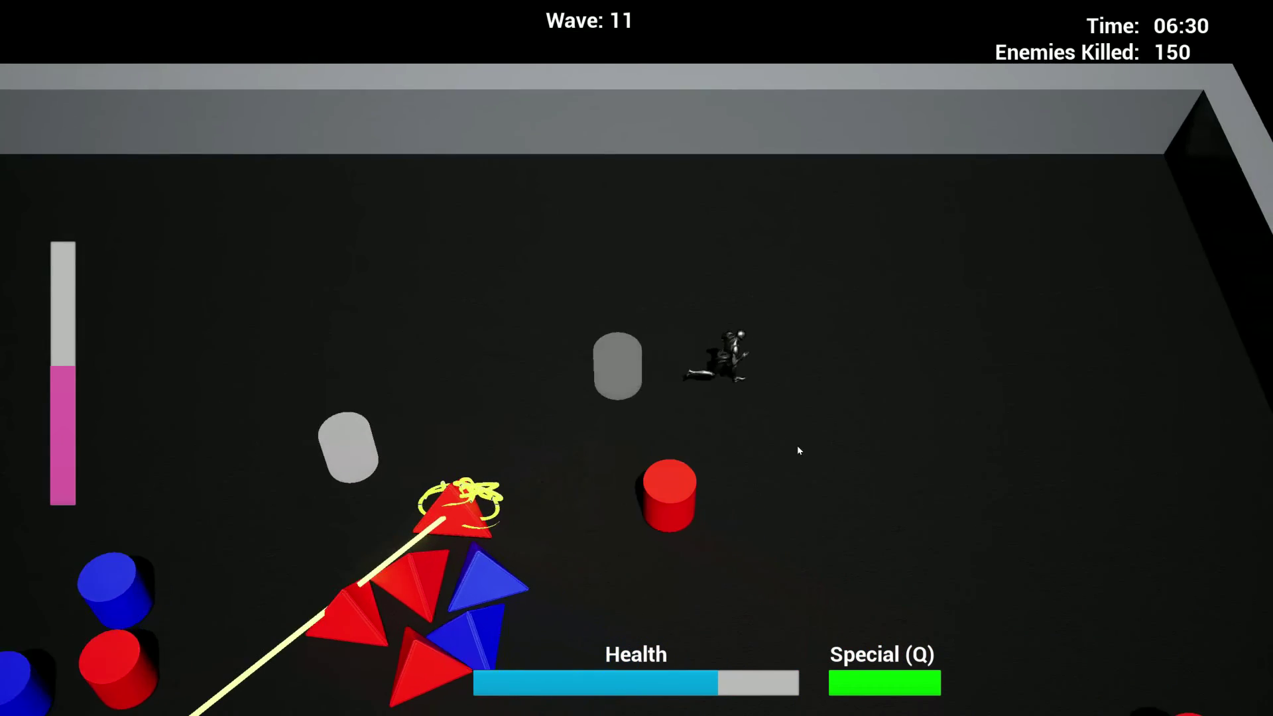
pyautogui.press('d')
pyautogui.moveTo(360, 423); pyautogui.dragTo(371, 358)
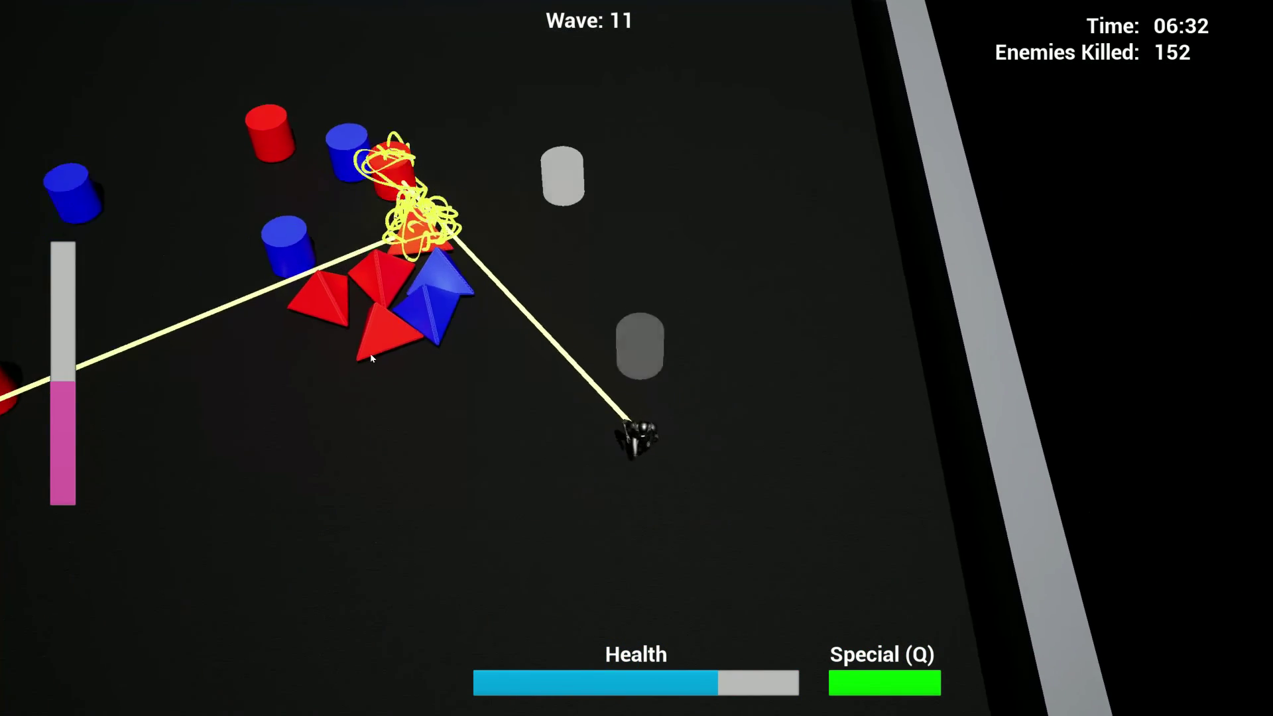
pyautogui.press('s')
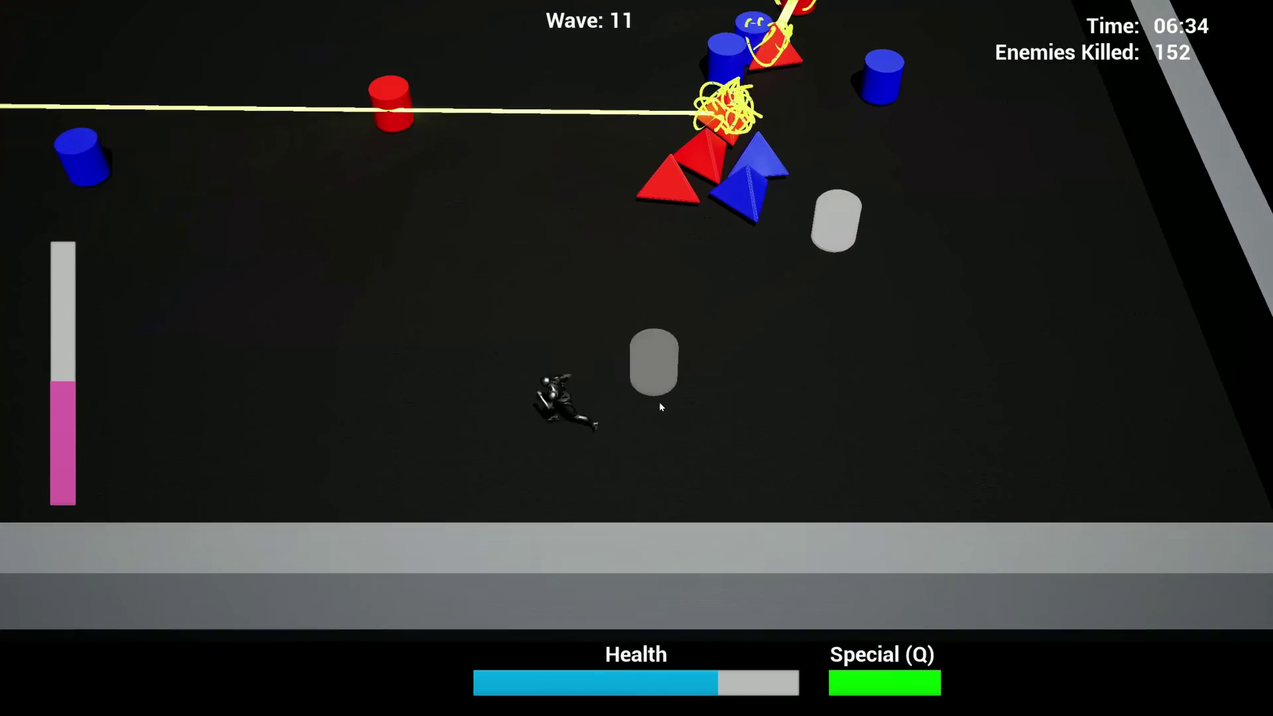
pyautogui.moveTo(445, 295); pyautogui.dragTo(789, 353)
# Step: Keep the beam firing and tether the remaining pyramids while heading north-east
pyautogui.press('w')
pyautogui.moveTo(1051, 343)
pyautogui.mouseDown()
pyautogui.moveTo(949, 478)
pyautogui.moveTo(533, 520)
pyautogui.mouseUp()
pyautogui.press('w')
pyautogui.hotkey('w', 'd')
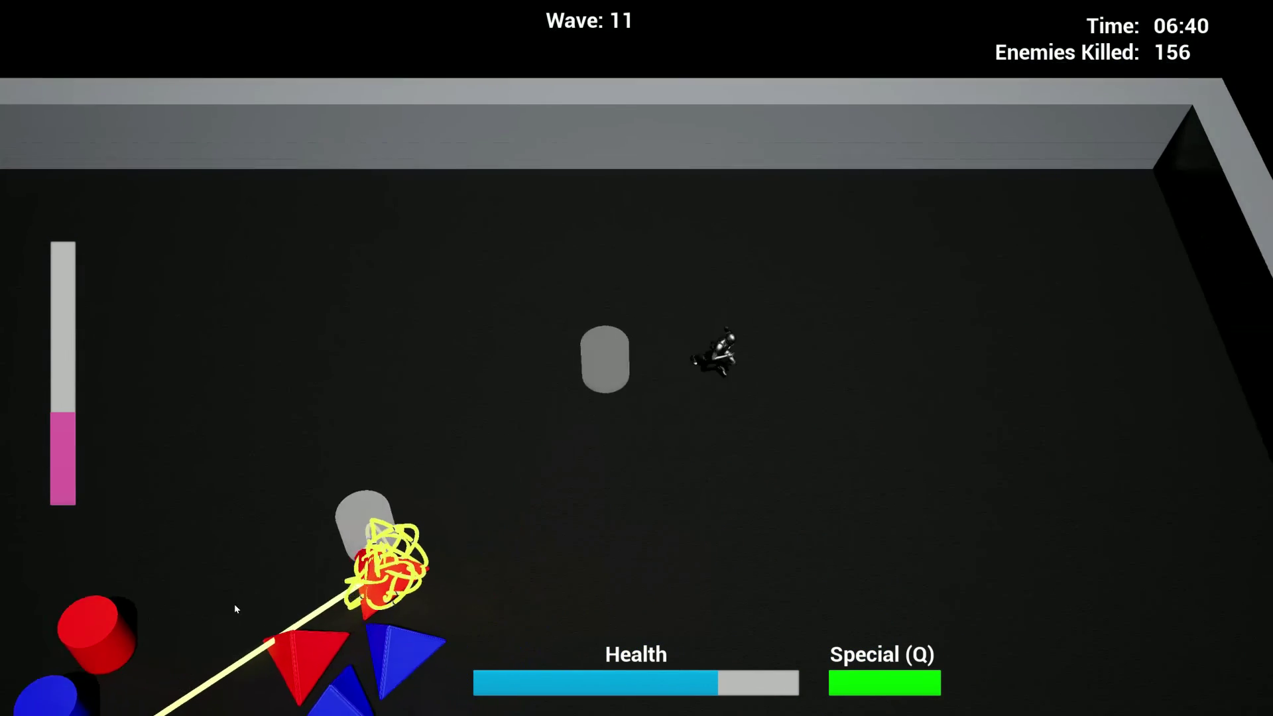
pyautogui.moveTo(382, 583)
pyautogui.mouseDown()
pyautogui.moveTo(244, 445)
pyautogui.moveTo(271, 398)
pyautogui.mouseUp()
pyautogui.hotkey('s', 'd')
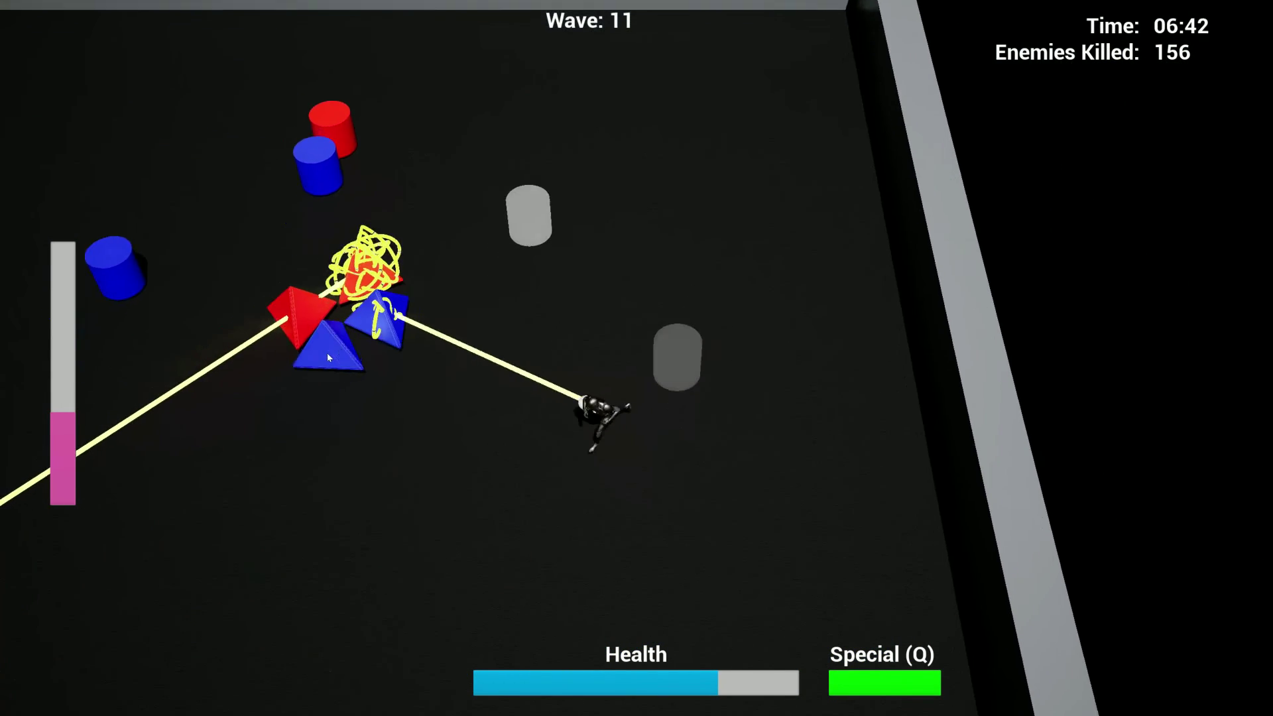
pyautogui.hotkey('w', 'a')
# Step: Tether the last red pyramid and a cylinder, then run until the arena clears
pyautogui.moveTo(327, 353); pyautogui.dragTo(783, 267)
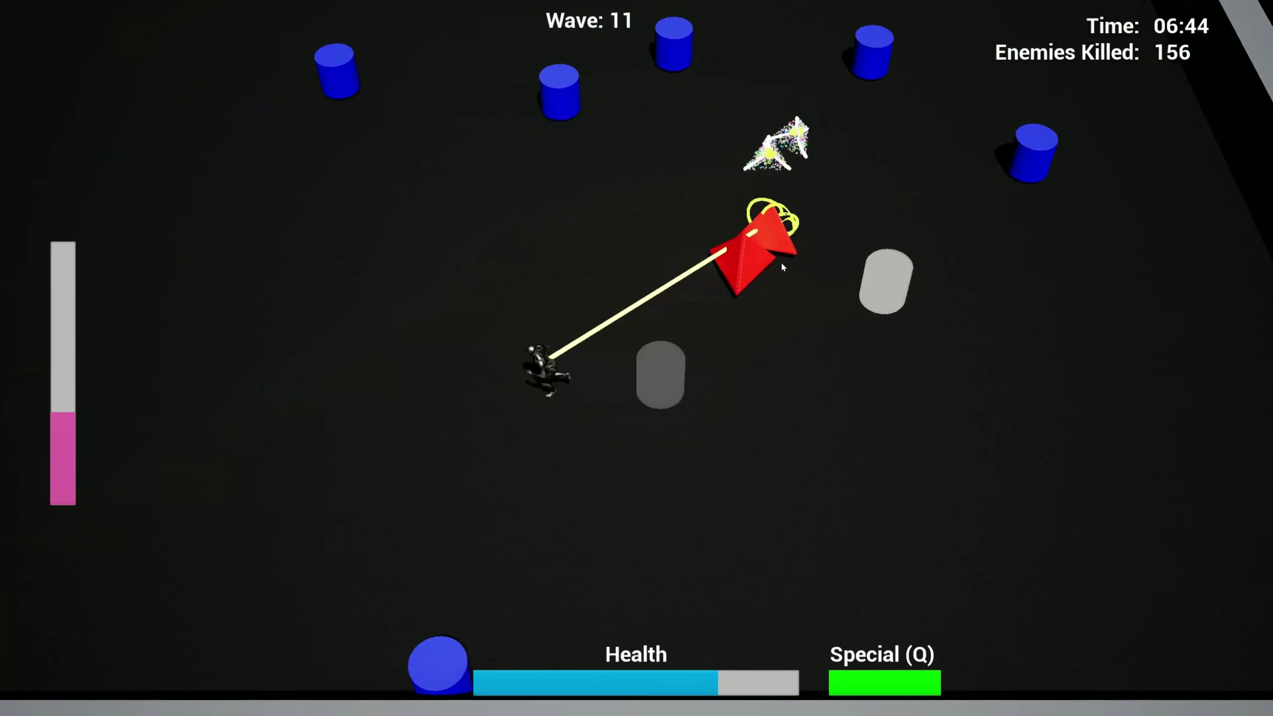
pyautogui.press('d')
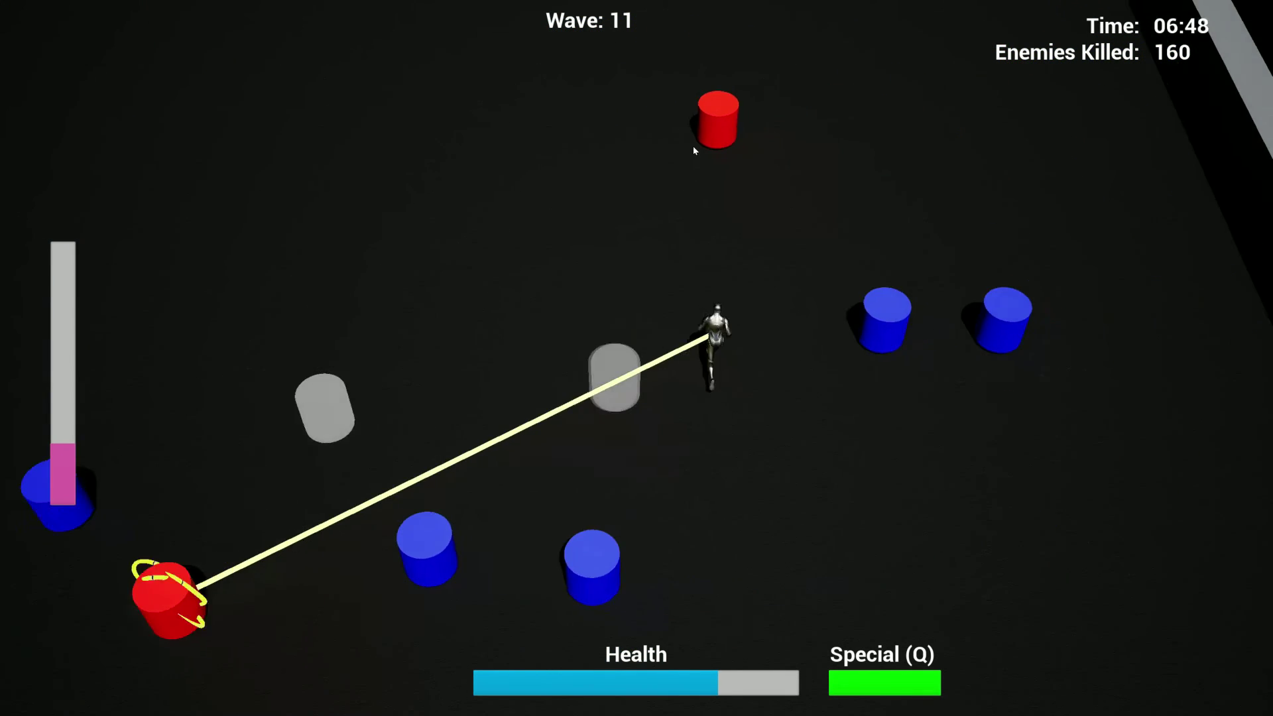
pyautogui.press('d')
pyautogui.moveTo(693, 180); pyautogui.dragTo(392, 388)
pyautogui.press('s')
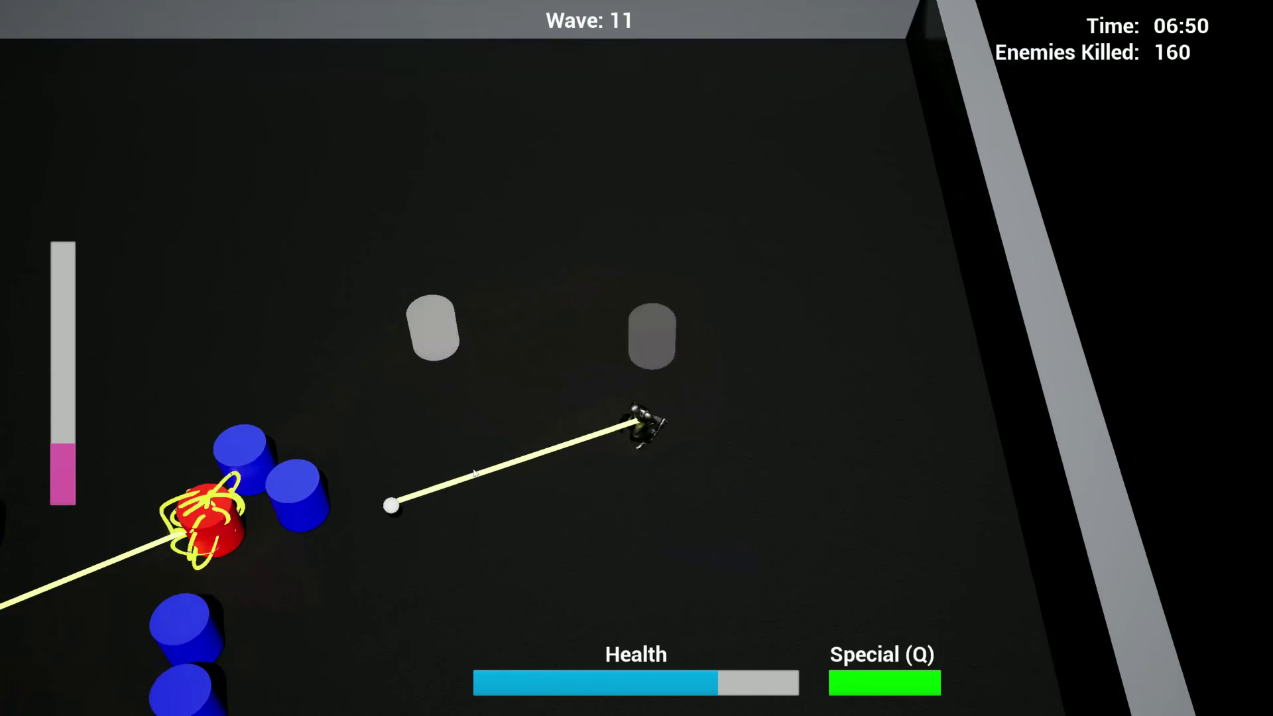
pyautogui.press('a')
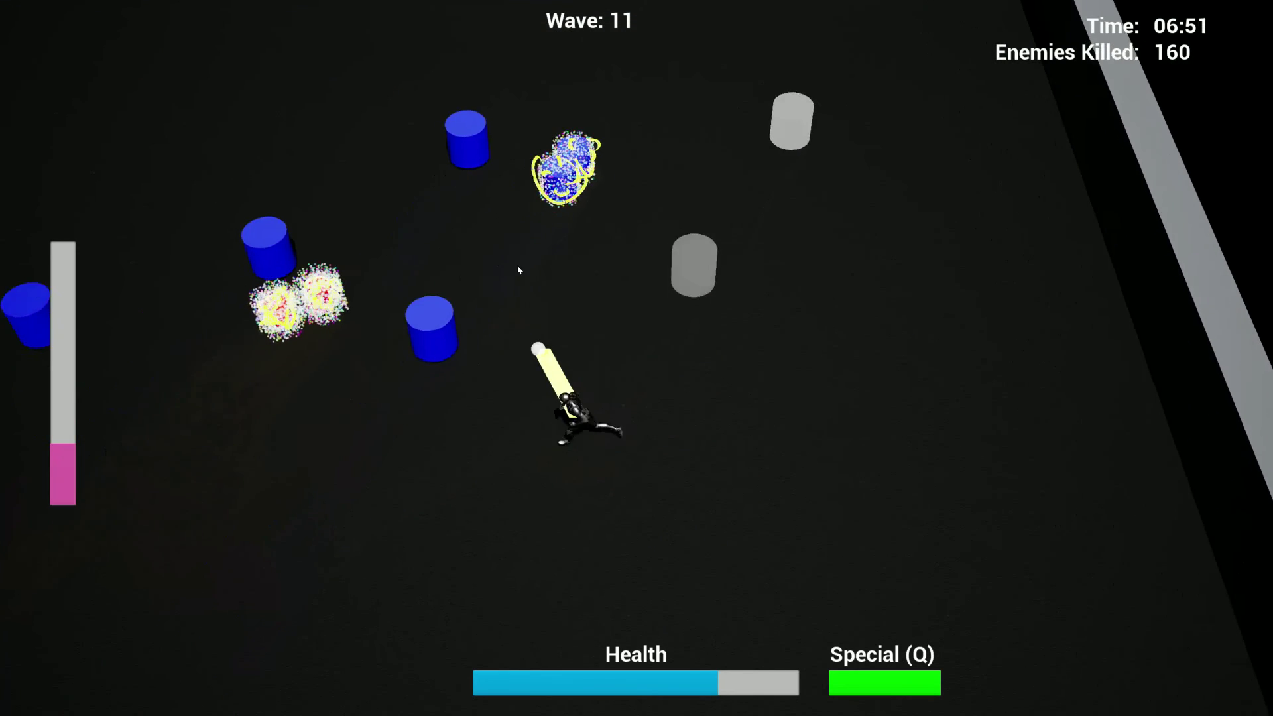
pyautogui.press('a')
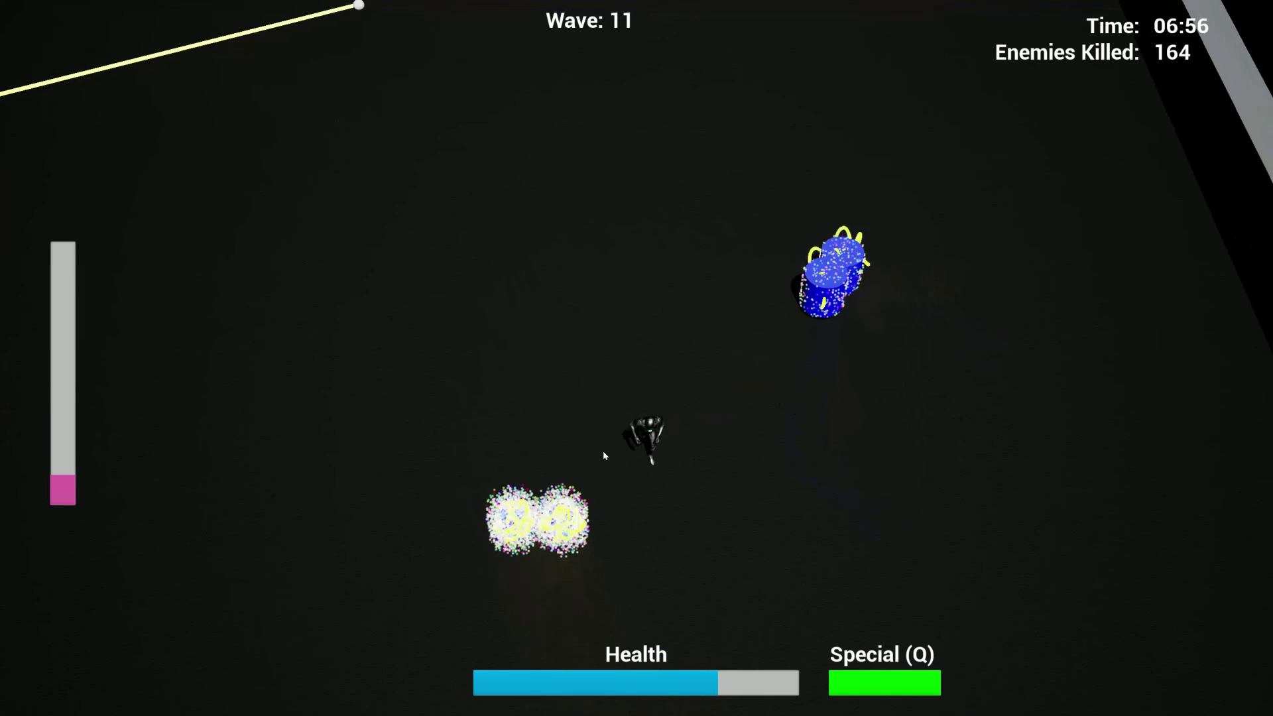
pyautogui.press('s')
pyautogui.press('w')
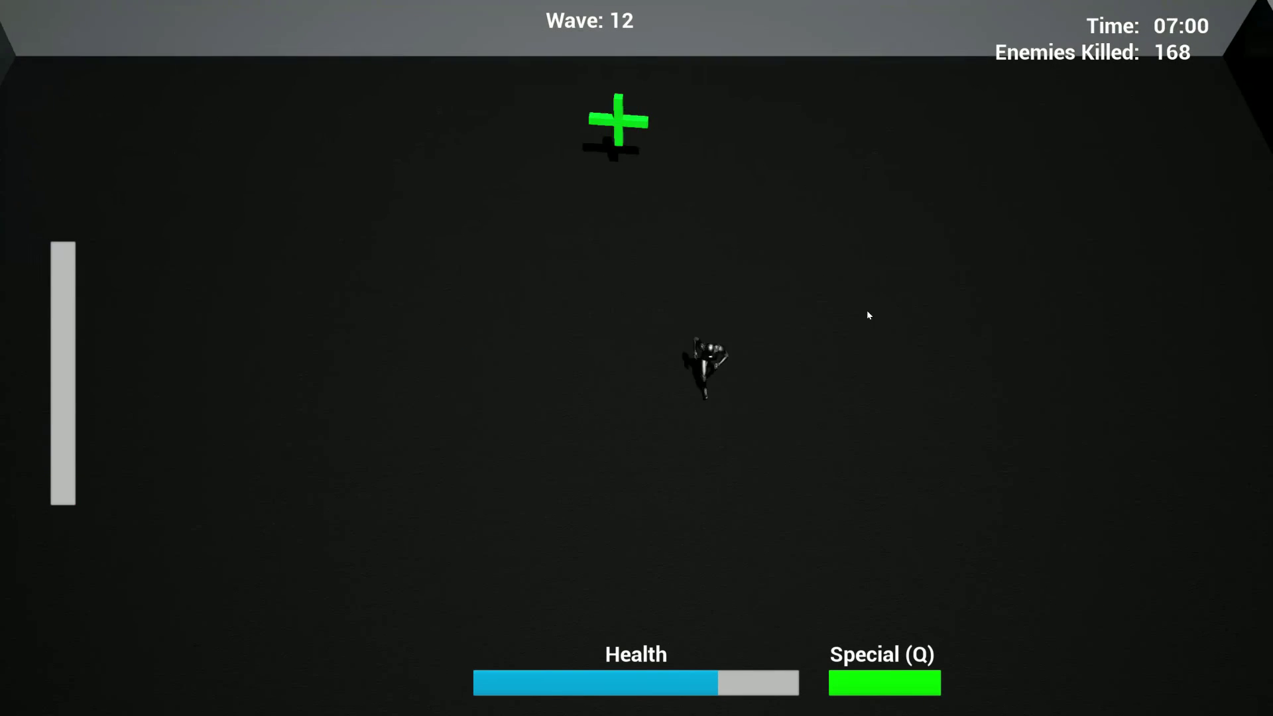
# Step: Dodge through wave 12's arriving triangles and cylinders, then pause the game
pyautogui.press('w')
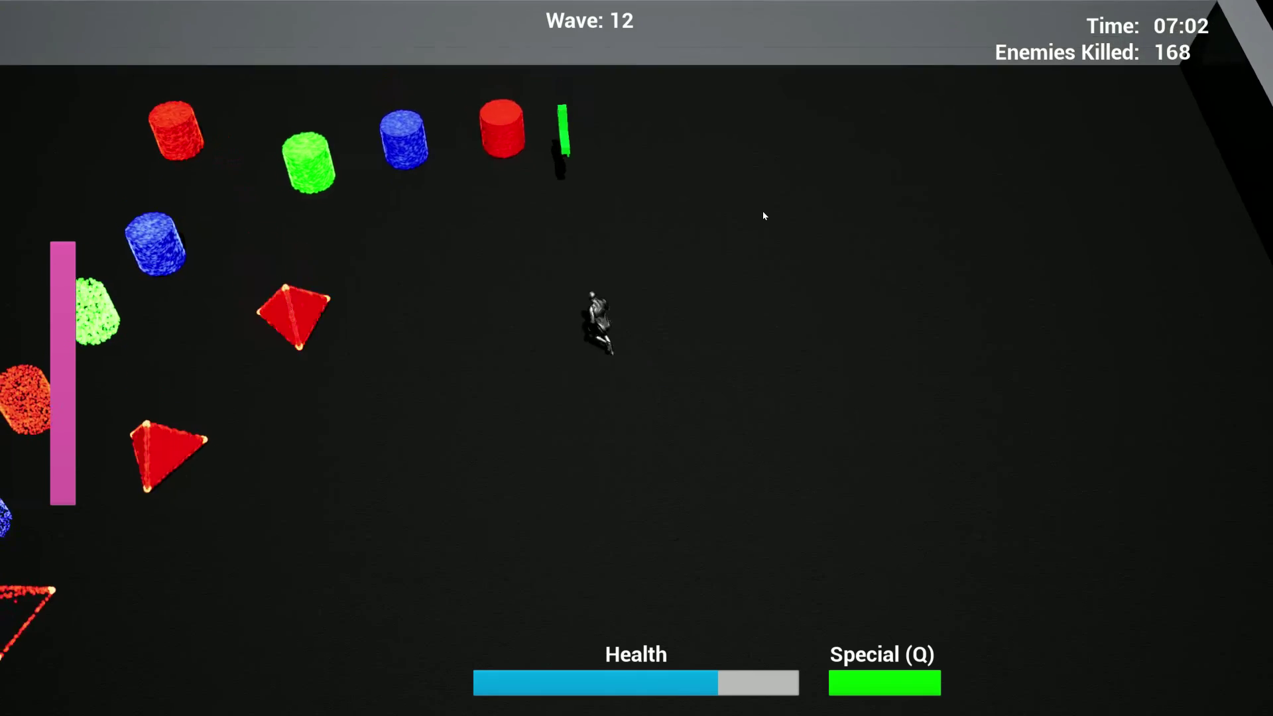
pyautogui.press('d')
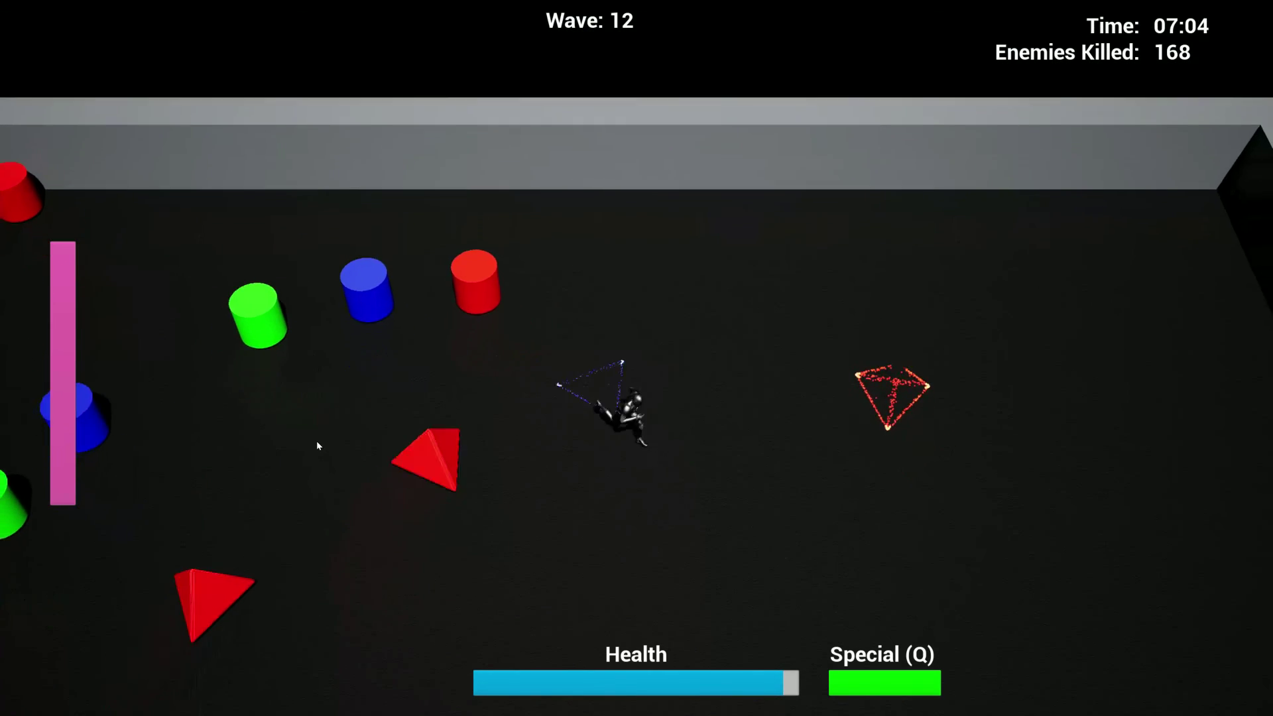
pyautogui.press('s')
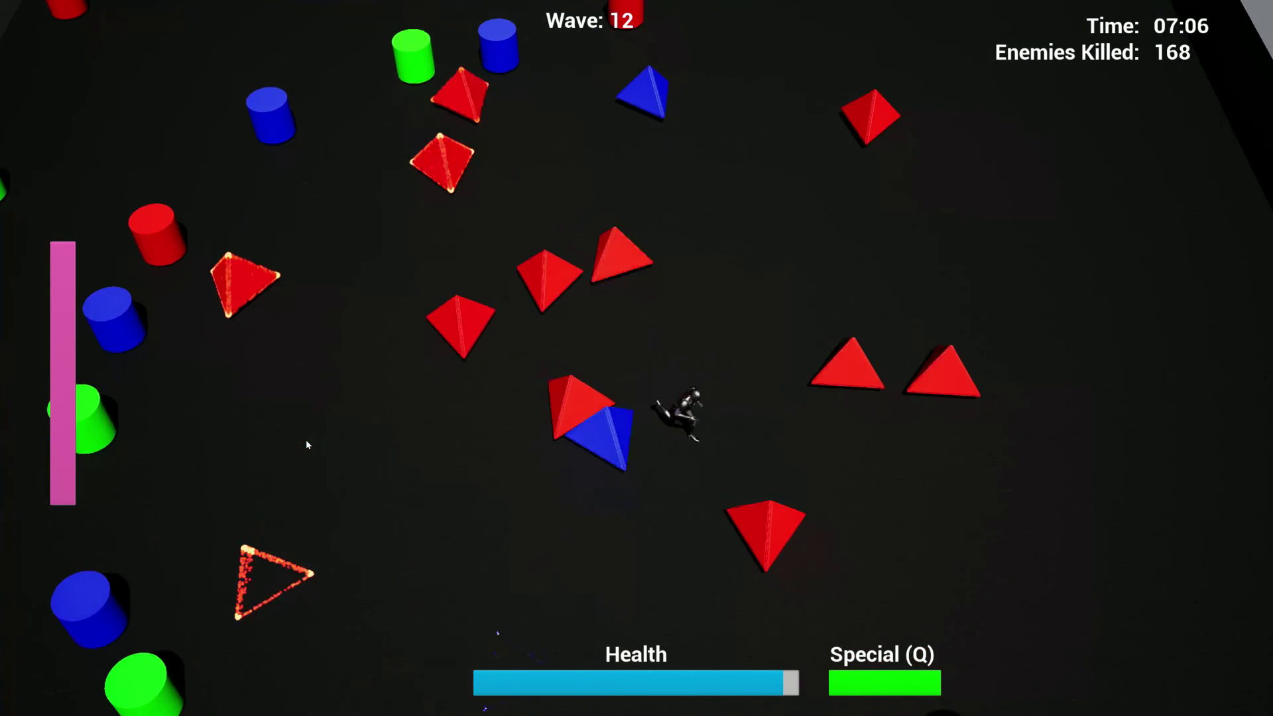
pyautogui.press('s')
pyautogui.press('d')
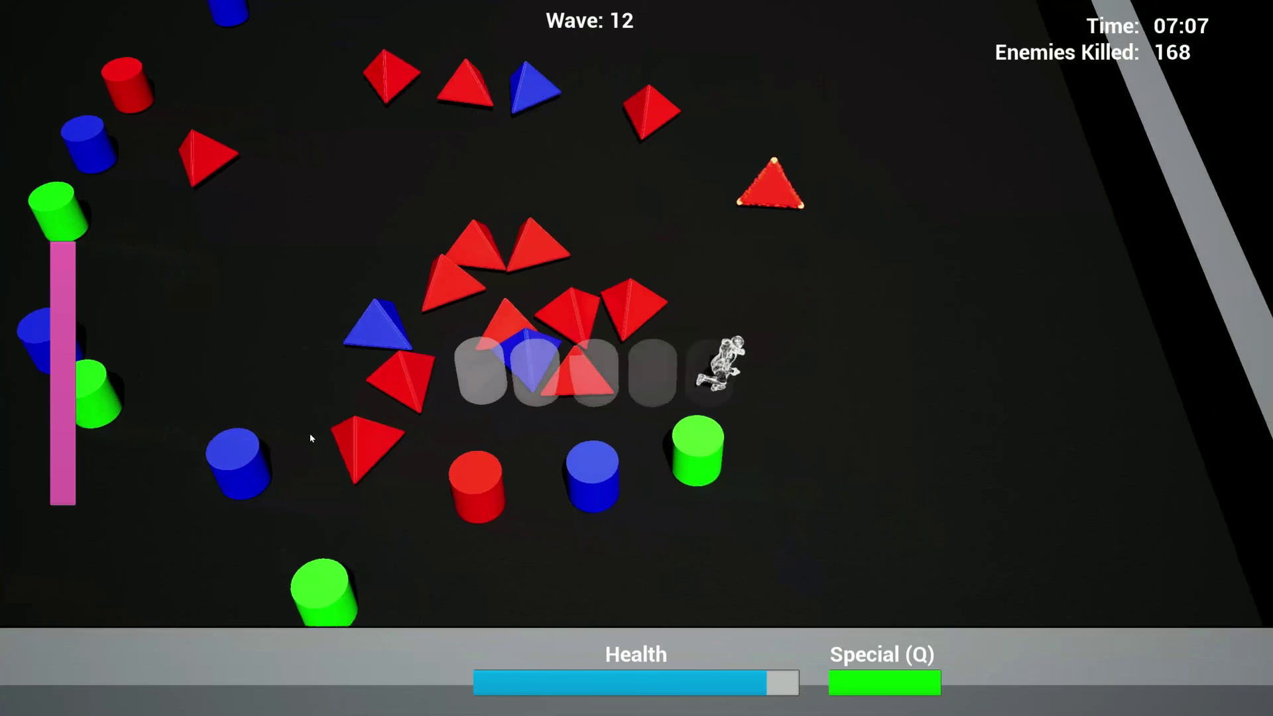